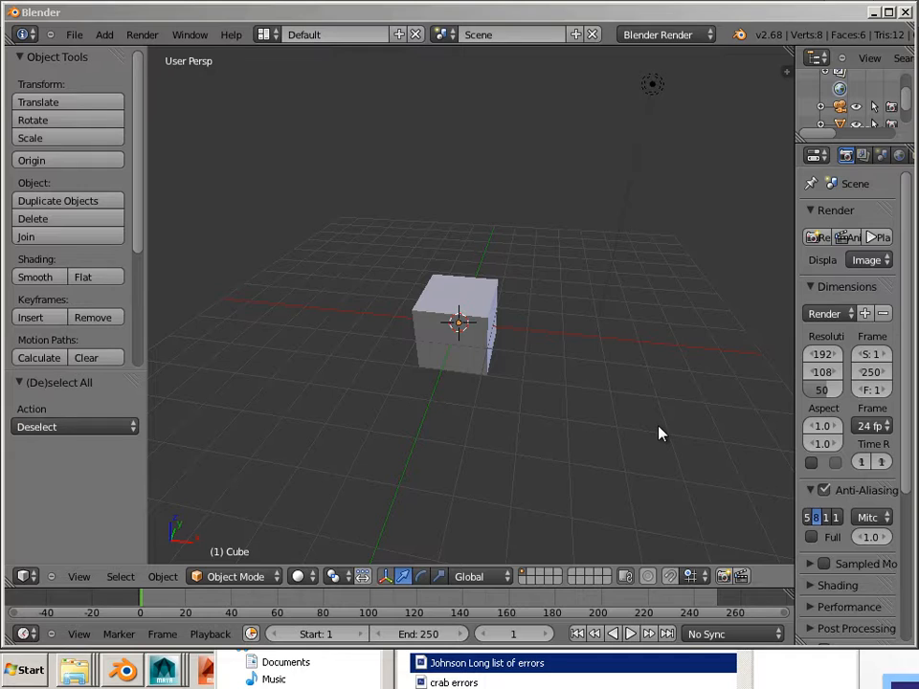
Step: Import the key configuration file welshskeyboard.py from the Dropbox folder in the user preferences
right_click(475, 326)
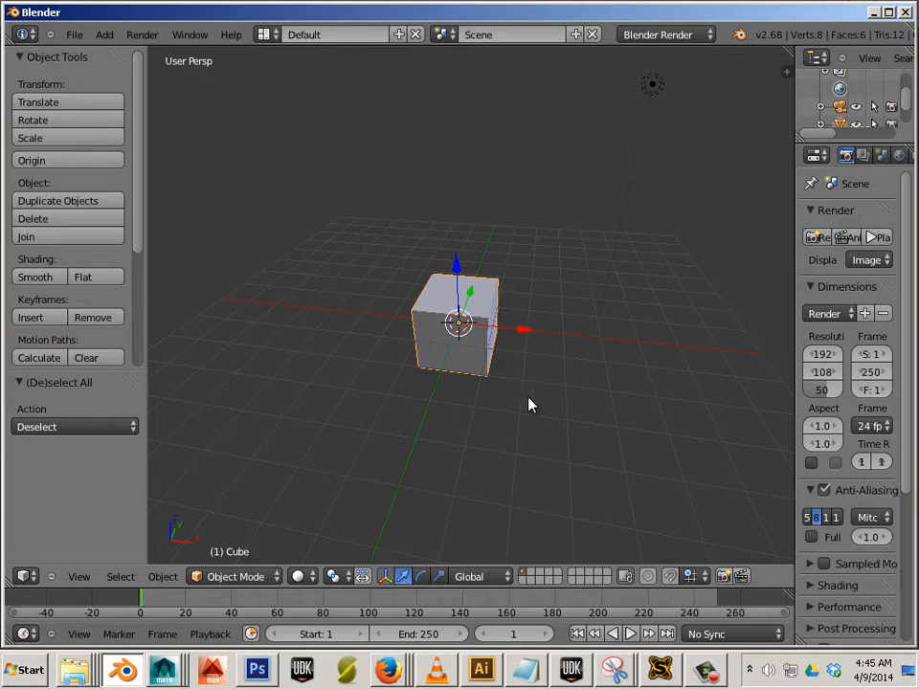
click(74, 35)
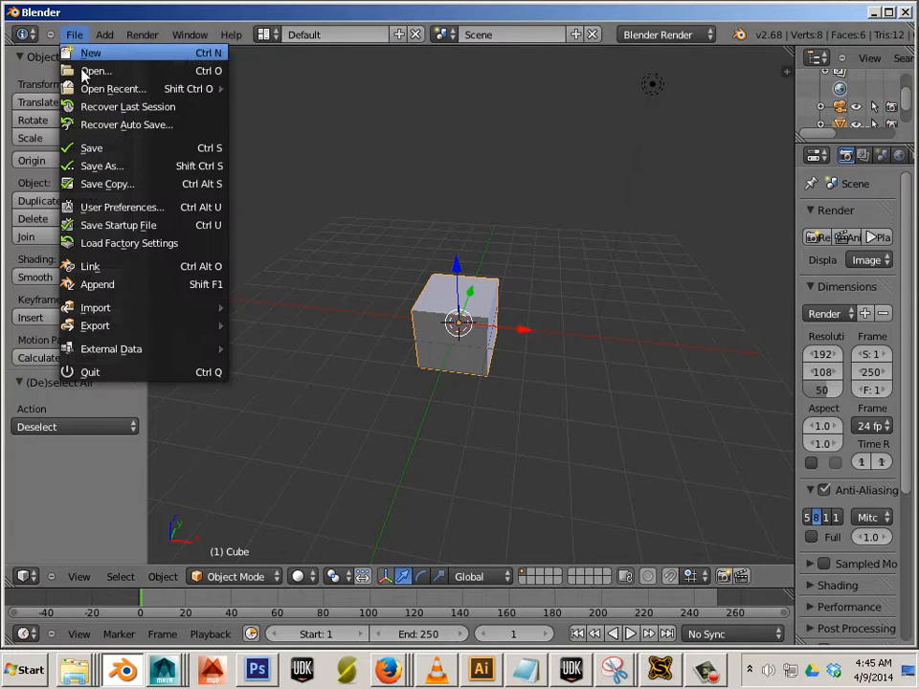
click(116, 210)
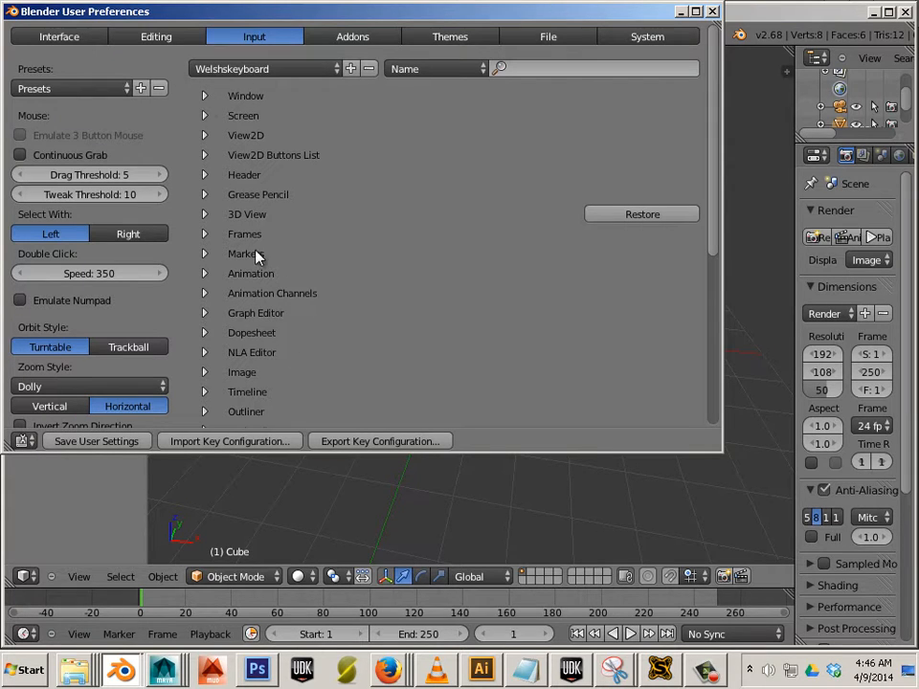
click(195, 446)
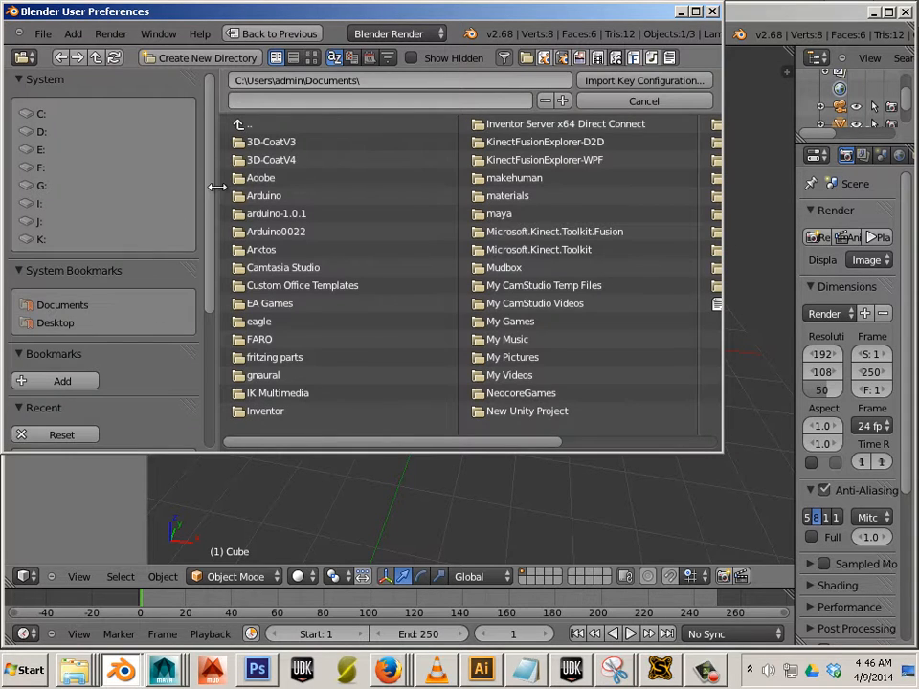
drag(212, 203, 199, 348)
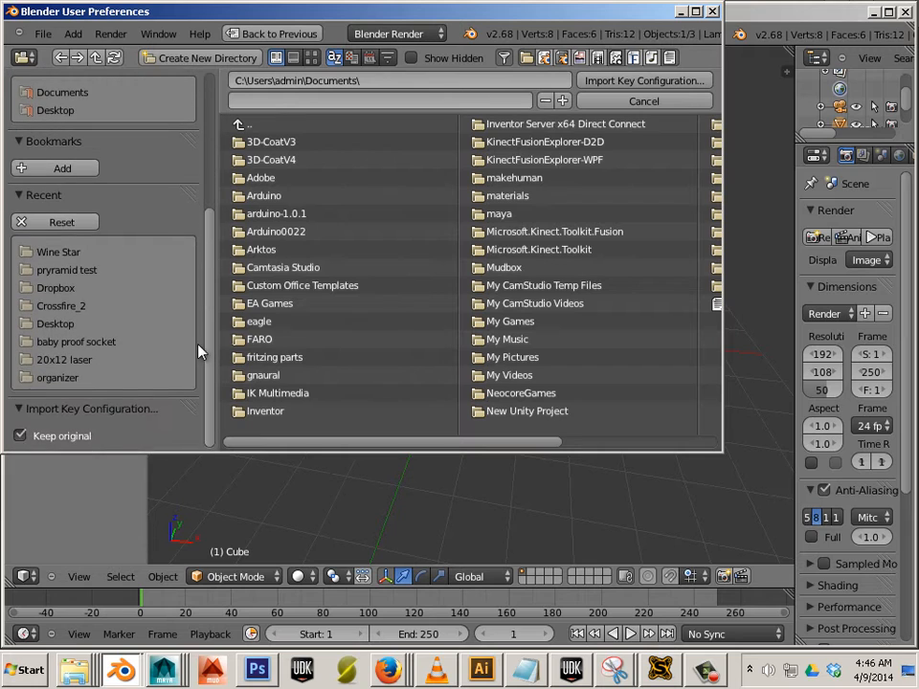
click(58, 287)
drag(321, 441, 660, 460)
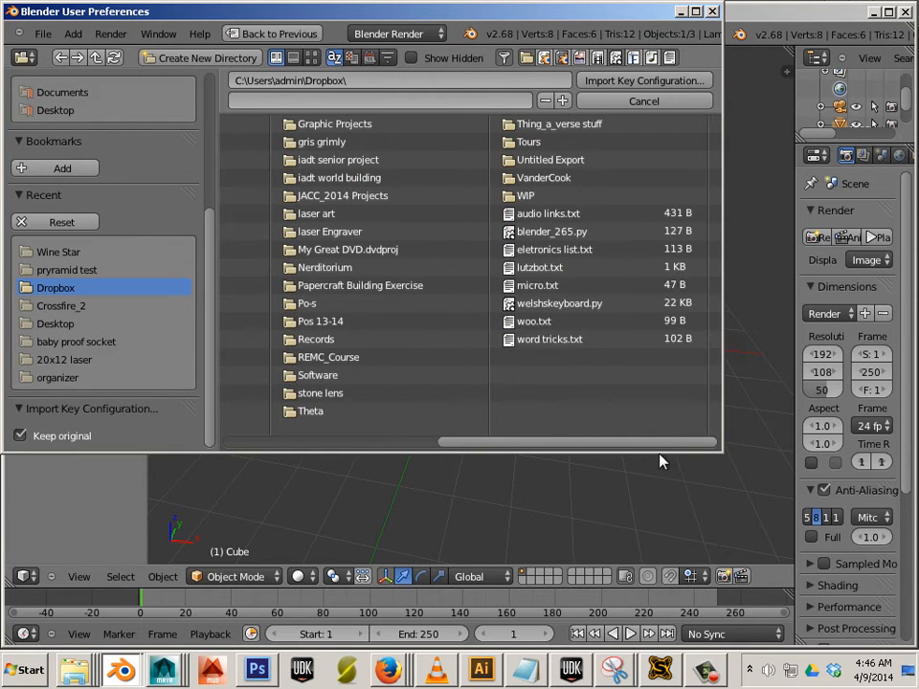
click(551, 304)
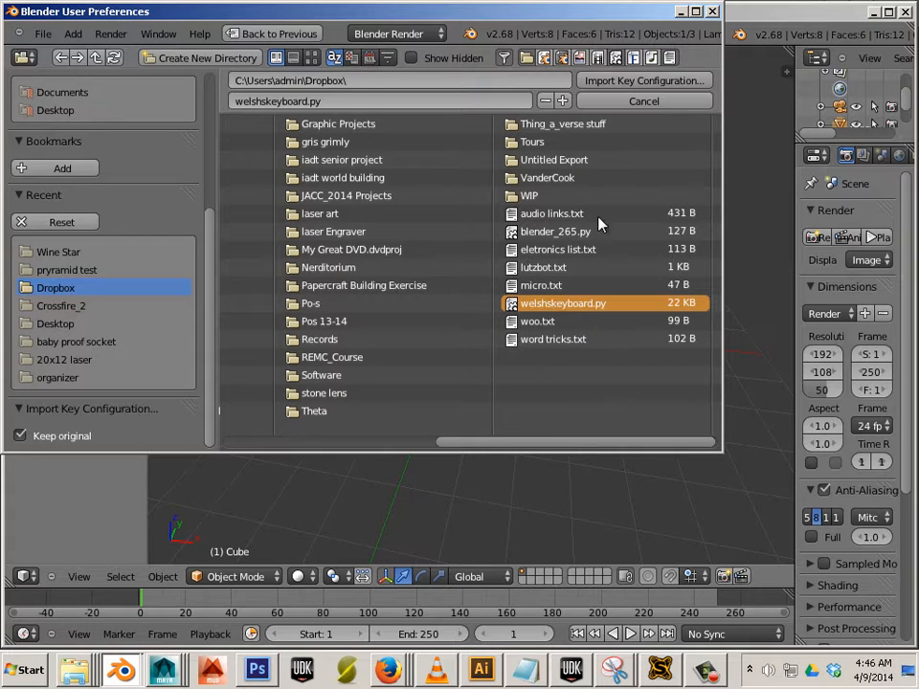
click(643, 81)
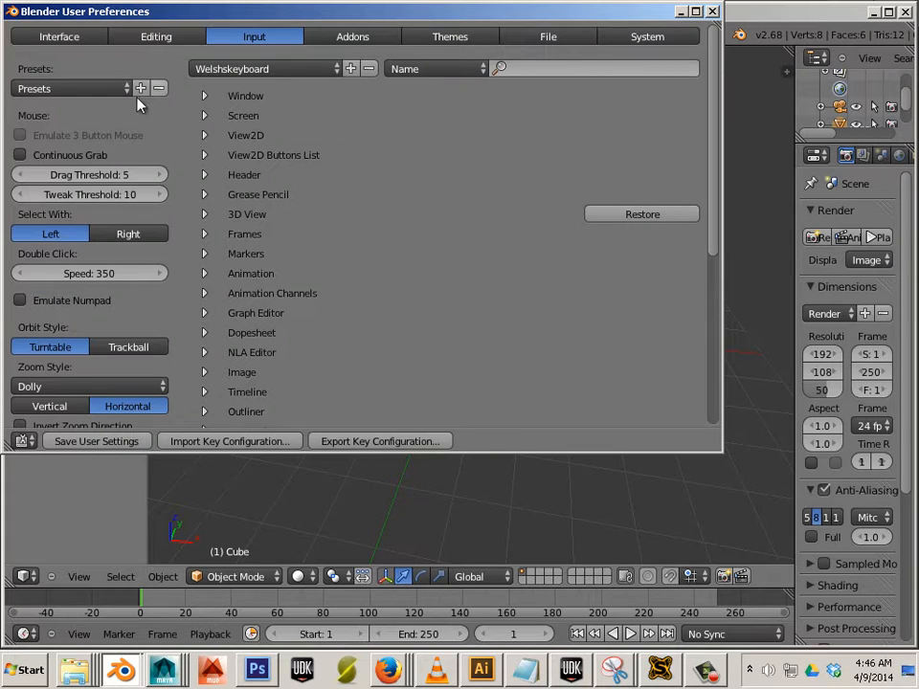
Step: Apply the Maya preset to the input preferences and close the preferences window
click(88, 89)
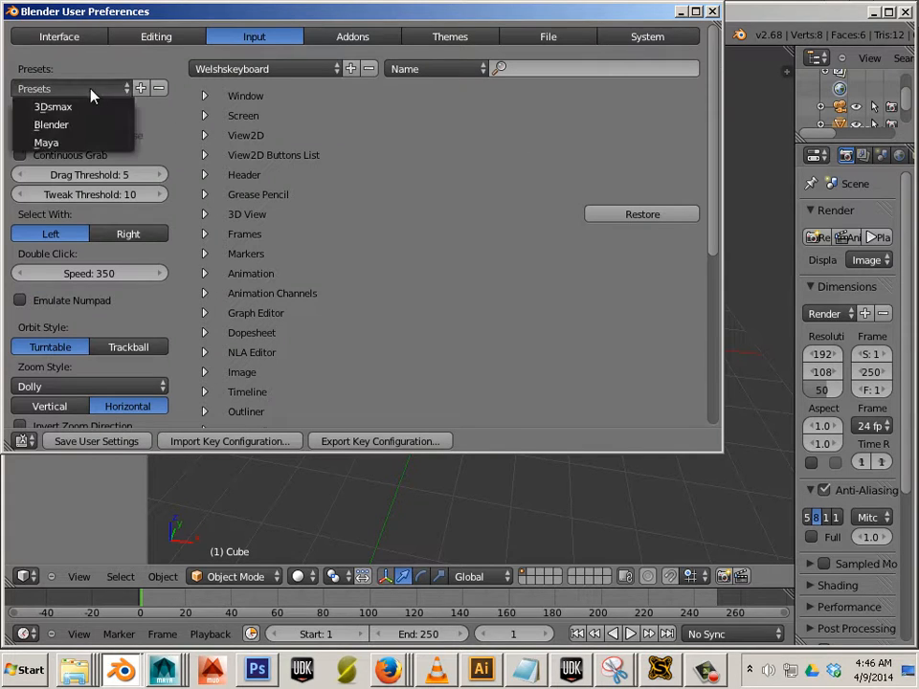
click(62, 143)
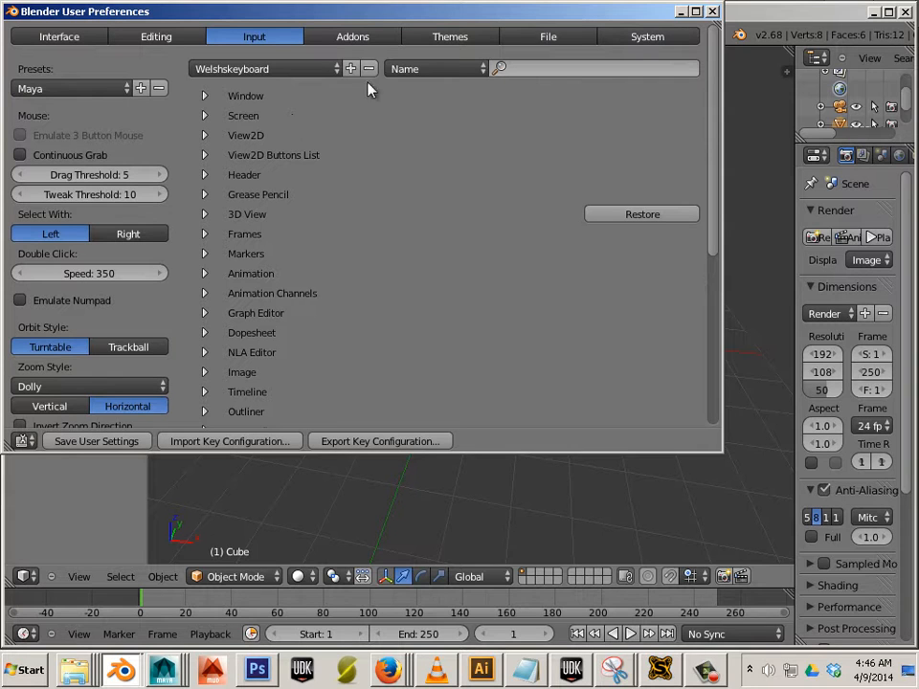
click(712, 11)
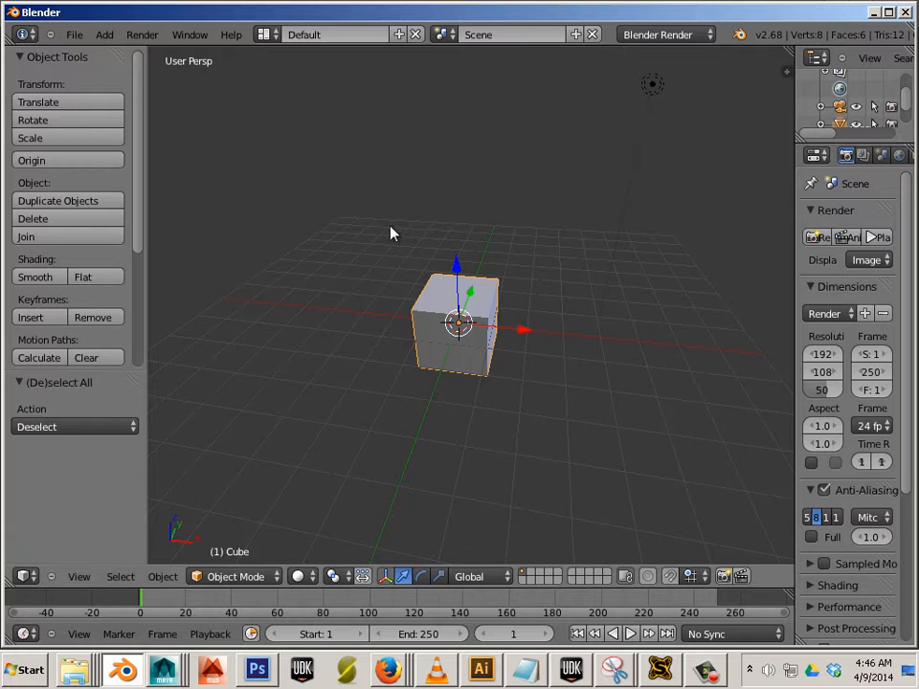
Step: Switch the cube to Sculpt Mode and choose the Grab brush
middle_drag(263, 381, 293, 379)
scroll(407, 391, up, 4)
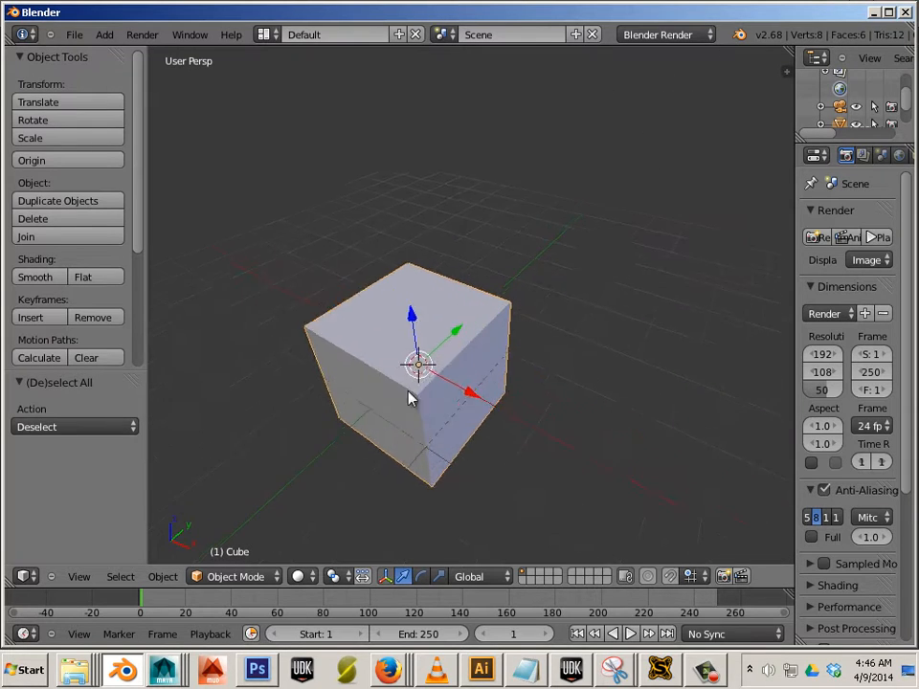
scroll(408, 392, down, 1)
middle_drag(393, 378, 519, 343)
scroll(456, 329, up, 2)
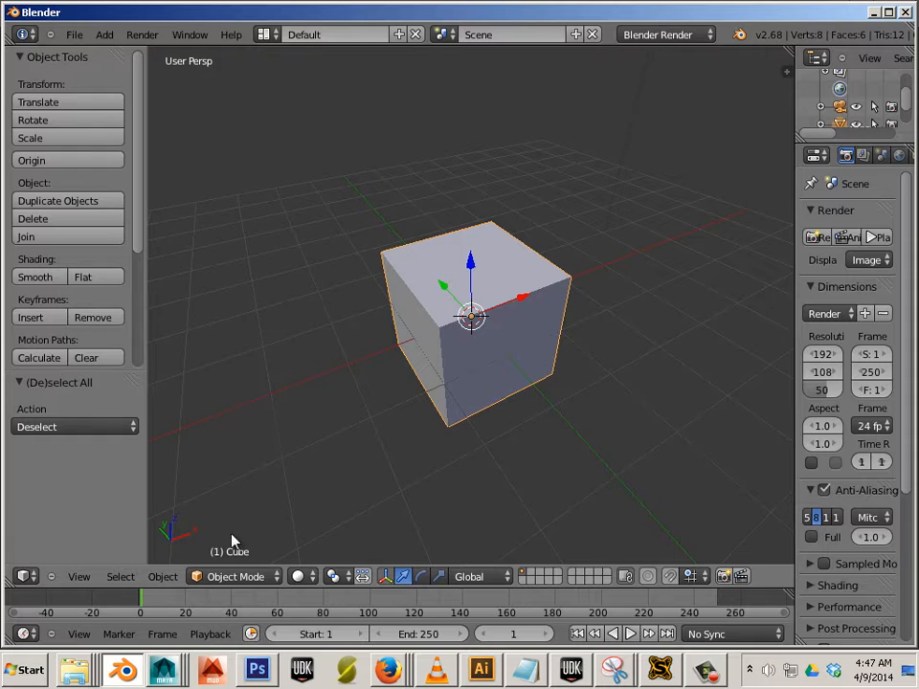
click(238, 578)
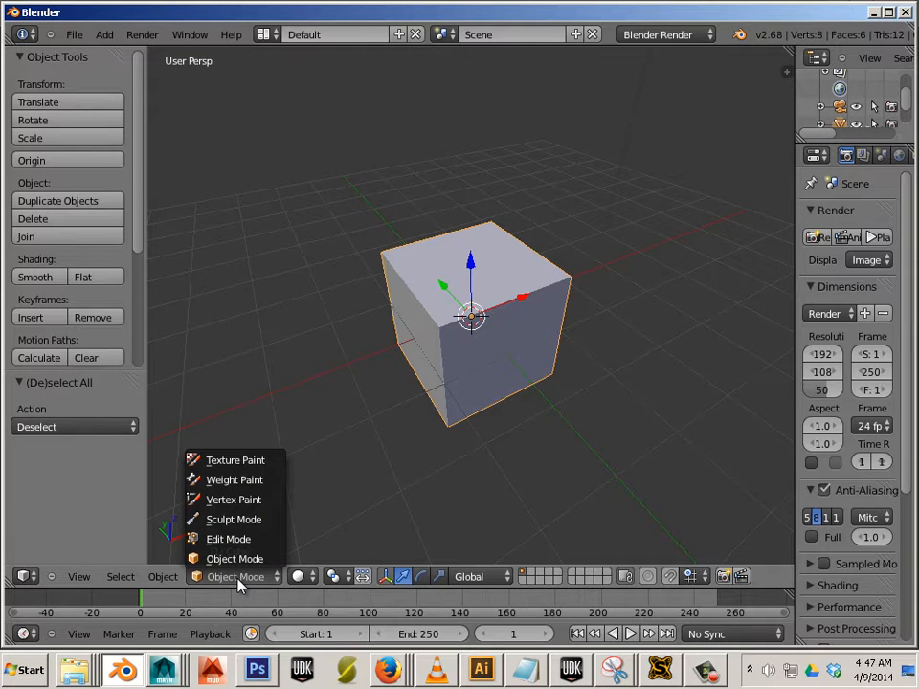
click(239, 520)
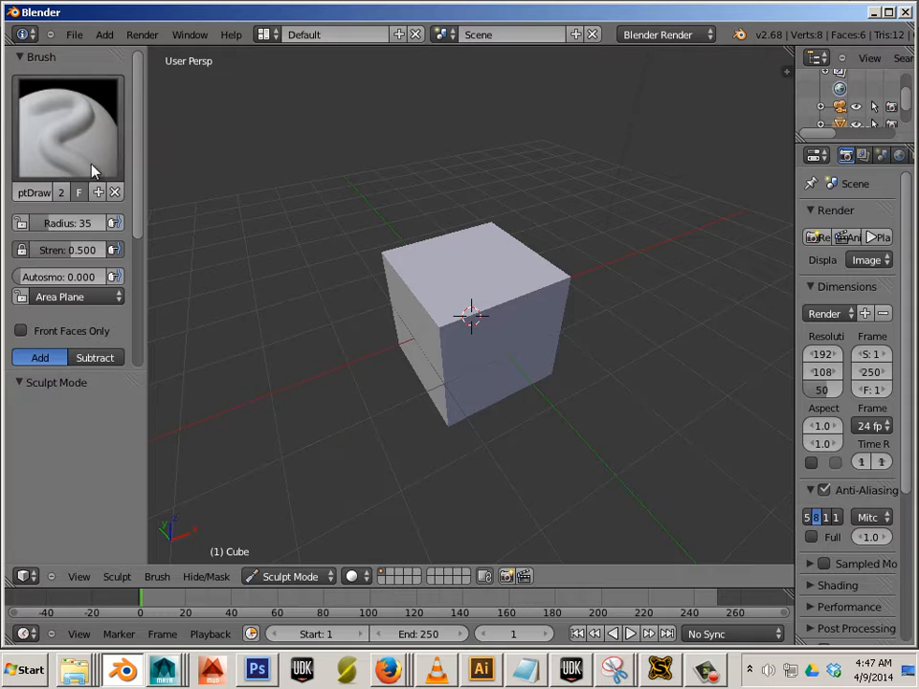
click(69, 146)
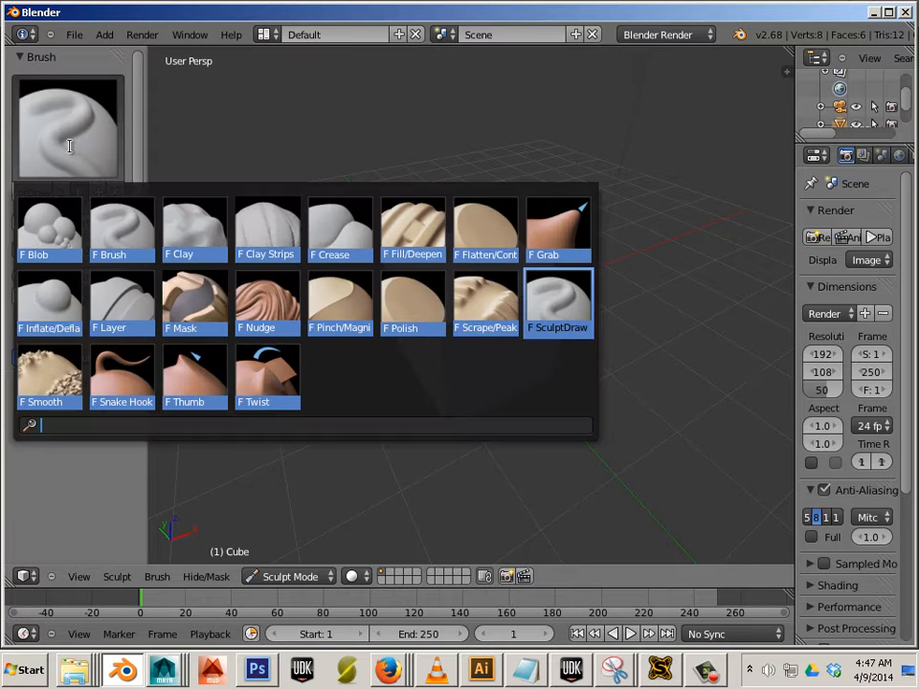
click(549, 233)
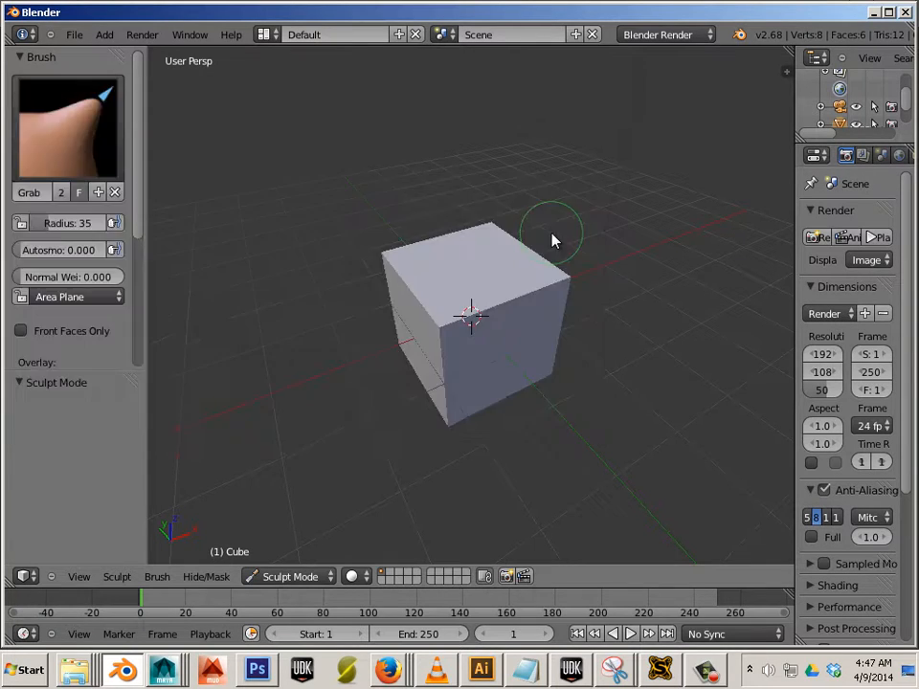
Step: Try pulling an upper corner of the cube with the Grab brush, and undo the stroke
drag(140, 236, 143, 288)
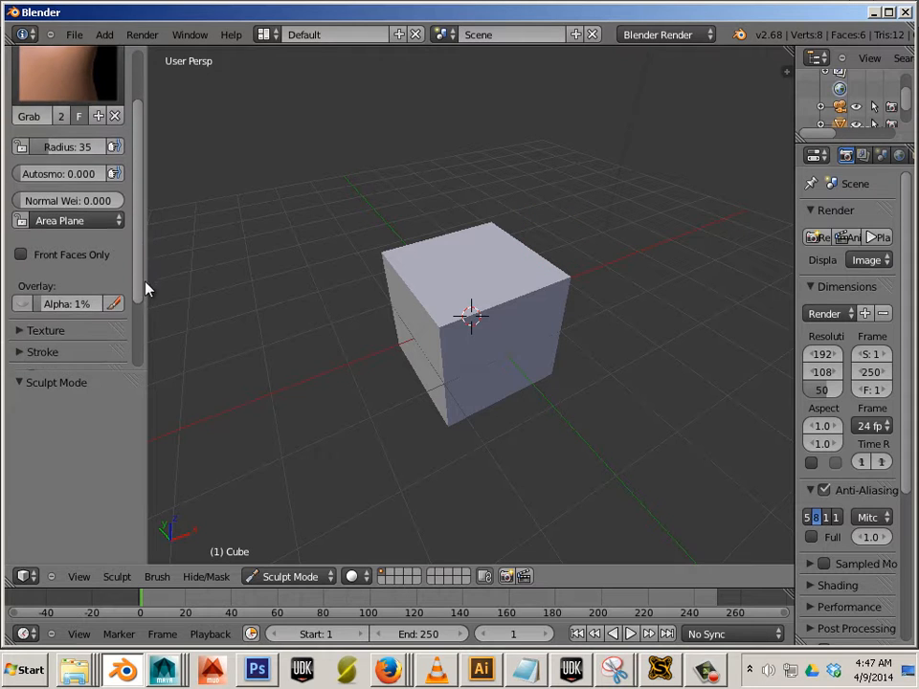
mouse_move(566, 287)
mouse_down()
mouse_move(652, 271)
mouse_move(529, 248)
mouse_move(671, 304)
mouse_move(541, 222)
mouse_move(554, 256)
mouse_up()
key(ctrl+z)
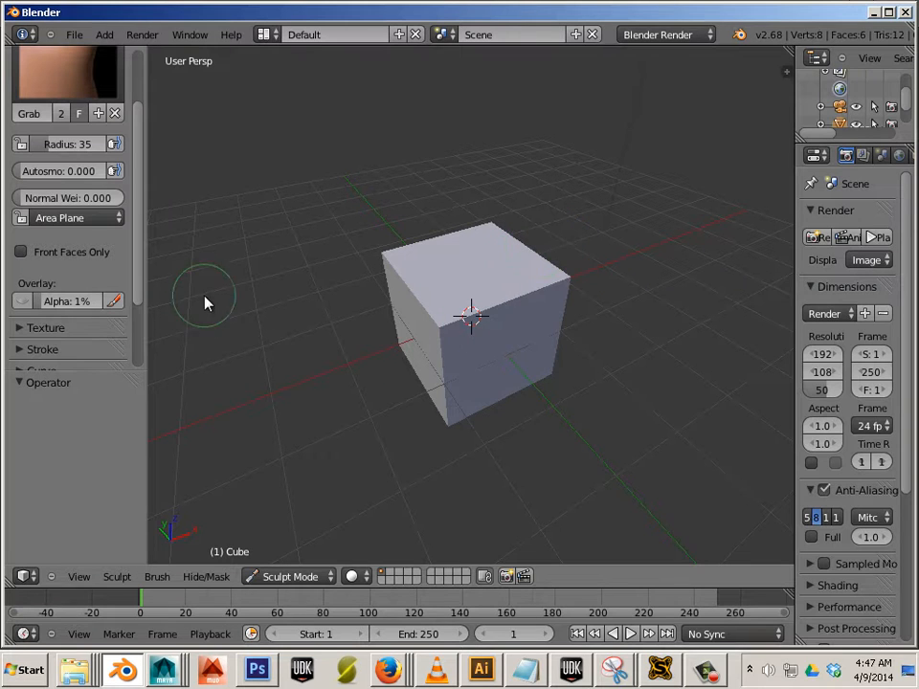
Step: Turn on X mirror in the sculpting symmetry settings
drag(142, 250, 139, 315)
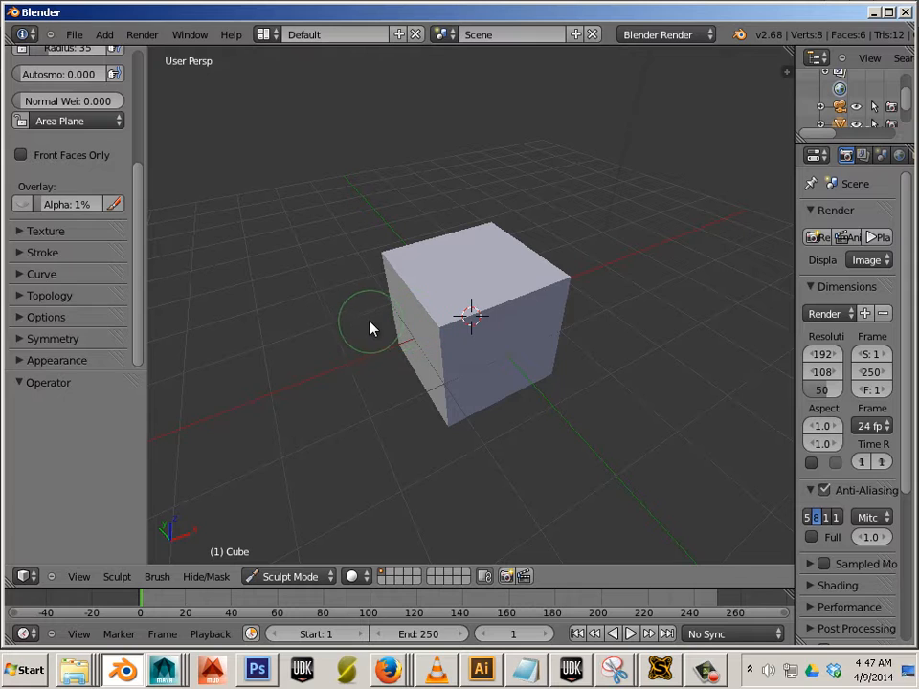
click(17, 341)
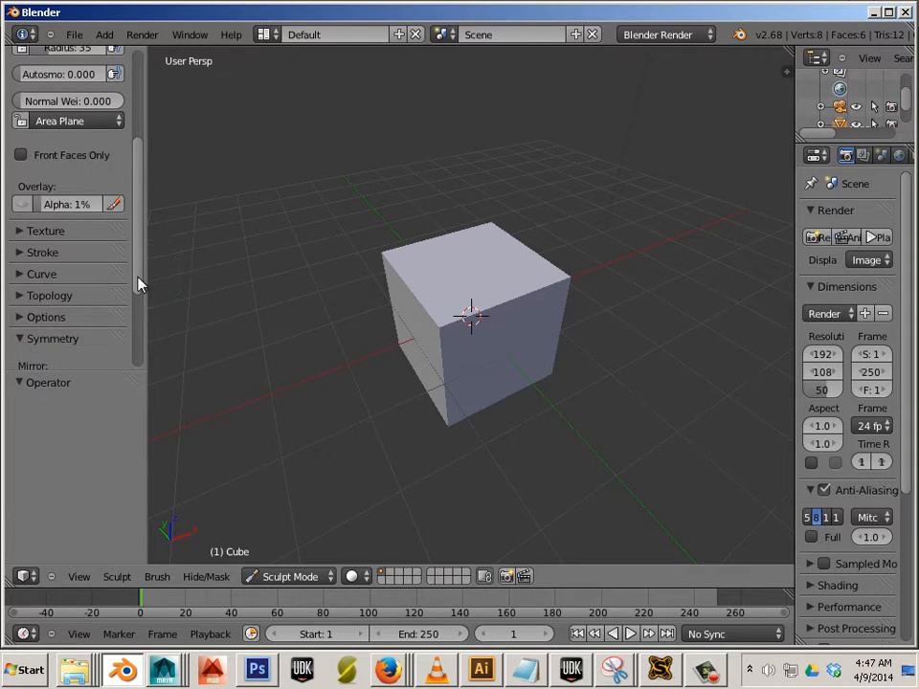
scroll(138, 296, down, 3)
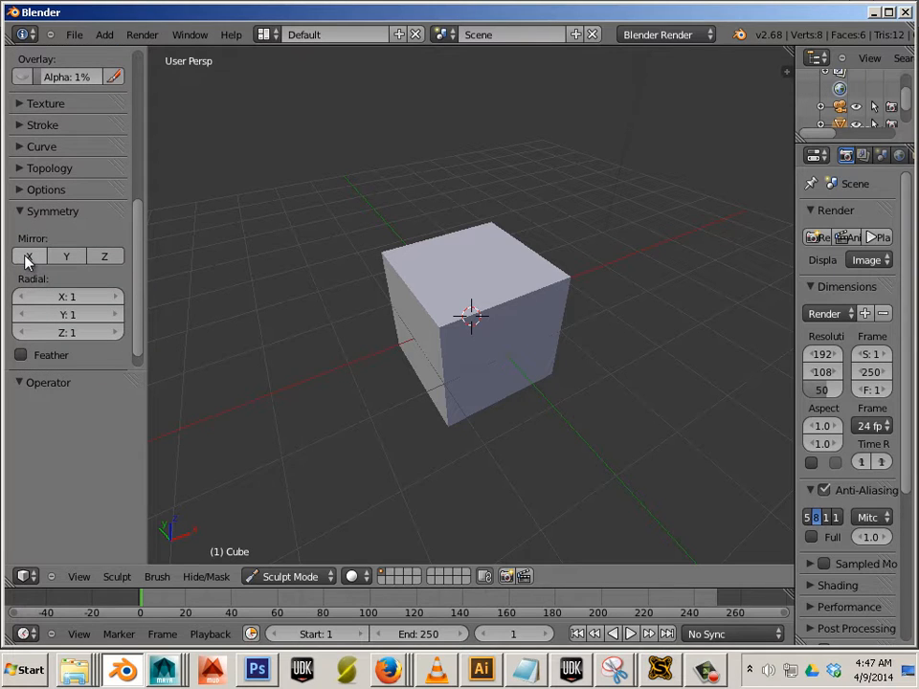
click(23, 258)
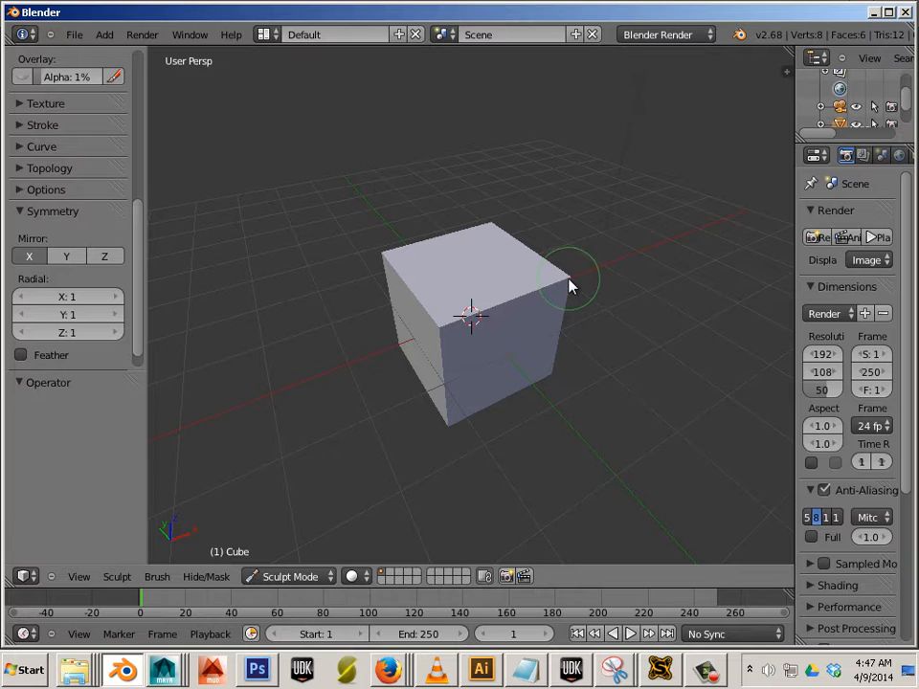
Step: Try mirrored Grab strokes on an upper corner of the cube, and undo them
mouse_move(571, 285)
mouse_down()
mouse_move(609, 258)
mouse_move(546, 230)
mouse_move(639, 267)
mouse_up()
key(ctrl+z)
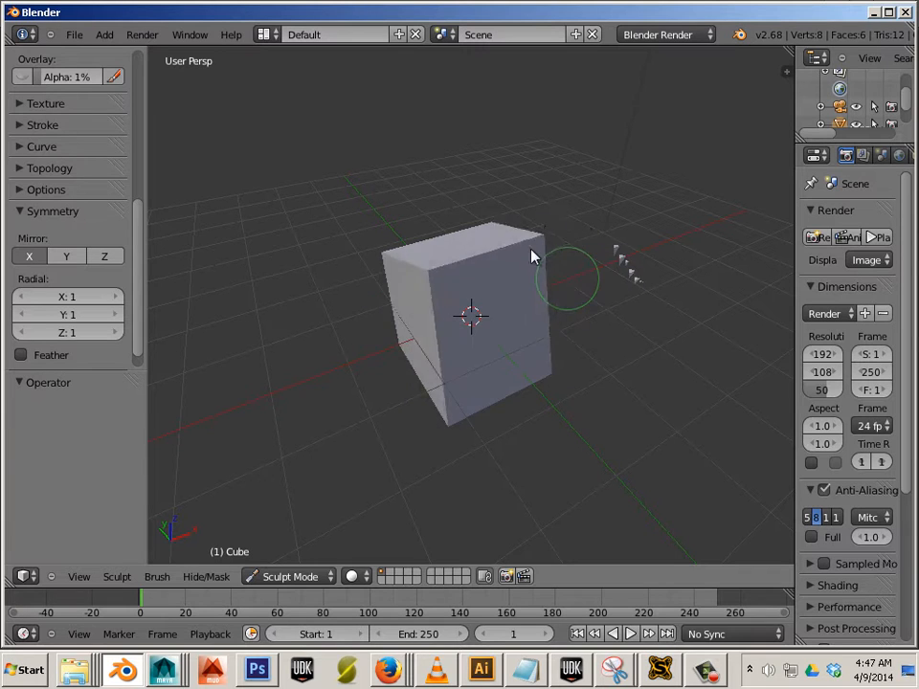
key(ctrl+shift+z)
key(ctrl+z)
mouse_move(577, 271)
mouse_down()
mouse_move(612, 322)
mouse_move(576, 269)
mouse_move(572, 284)
mouse_up()
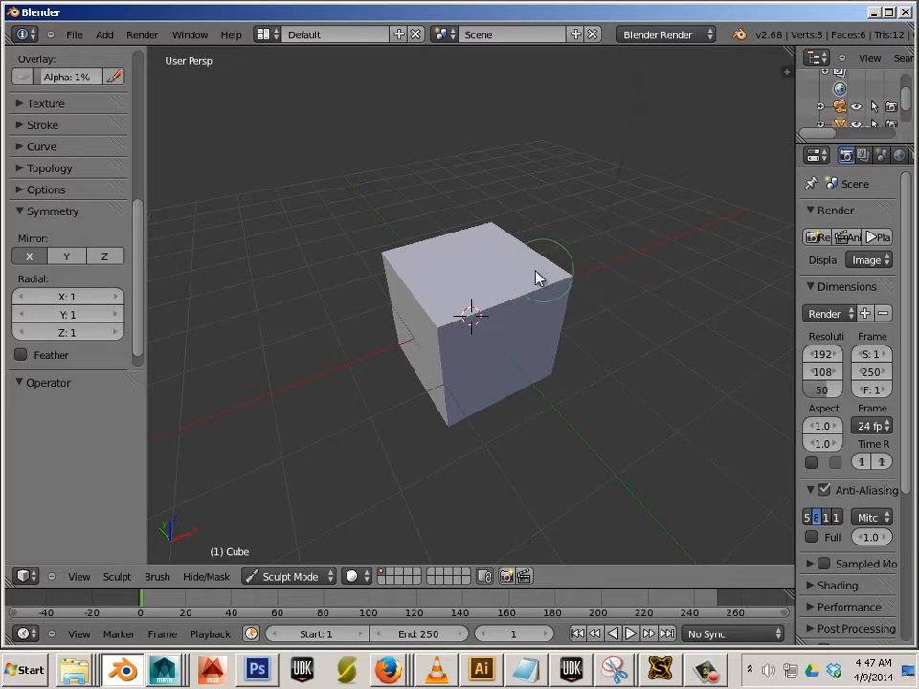
key(ctrl+z)
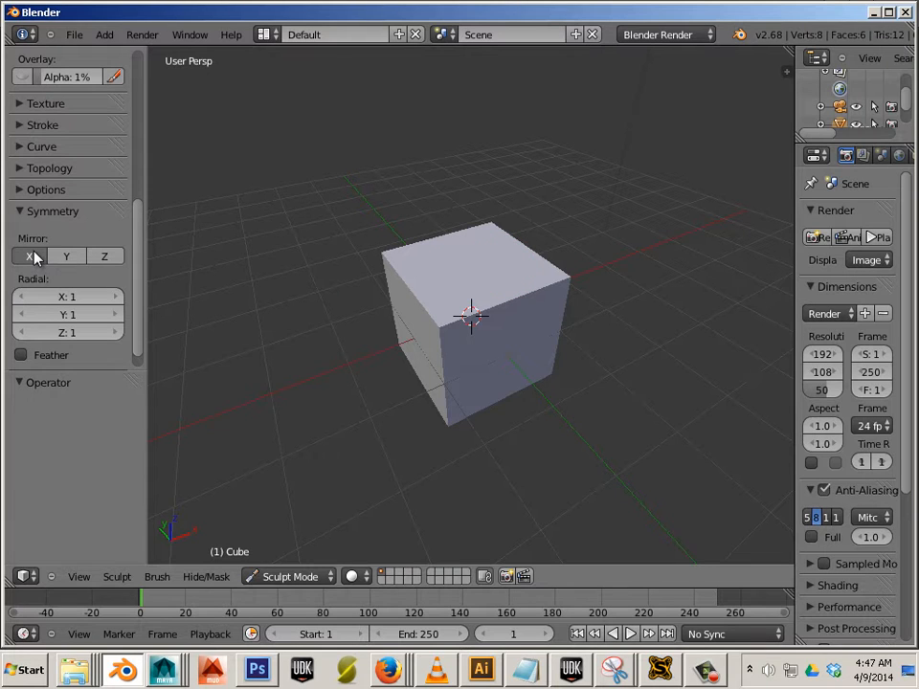
Step: Switch to the SculptDraw brush in Add mode and make a short stroke on the cube's upper corner nearest the positive X axis
scroll(140, 240, up, 5)
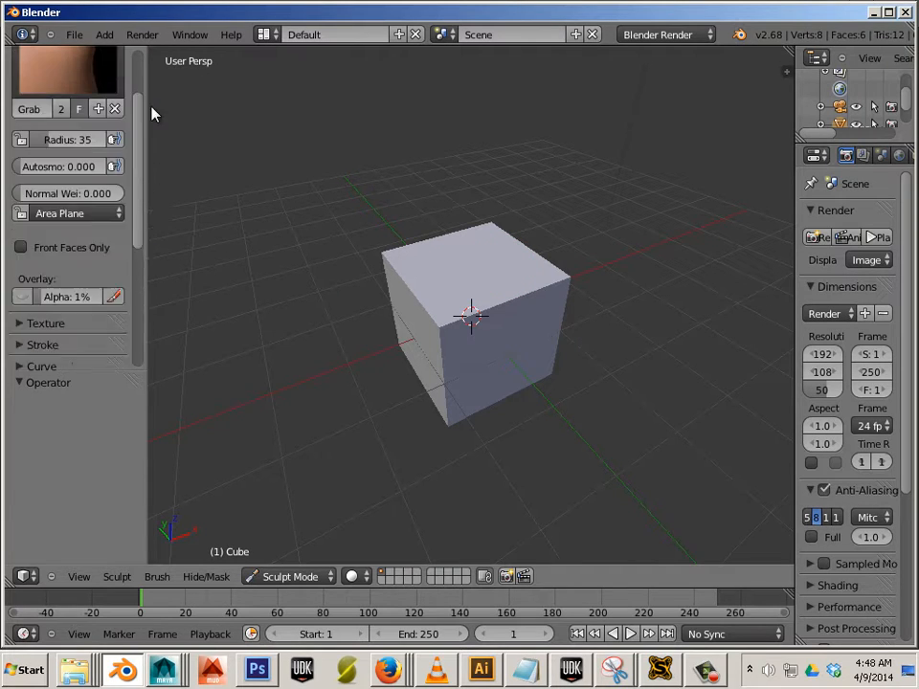
click(91, 165)
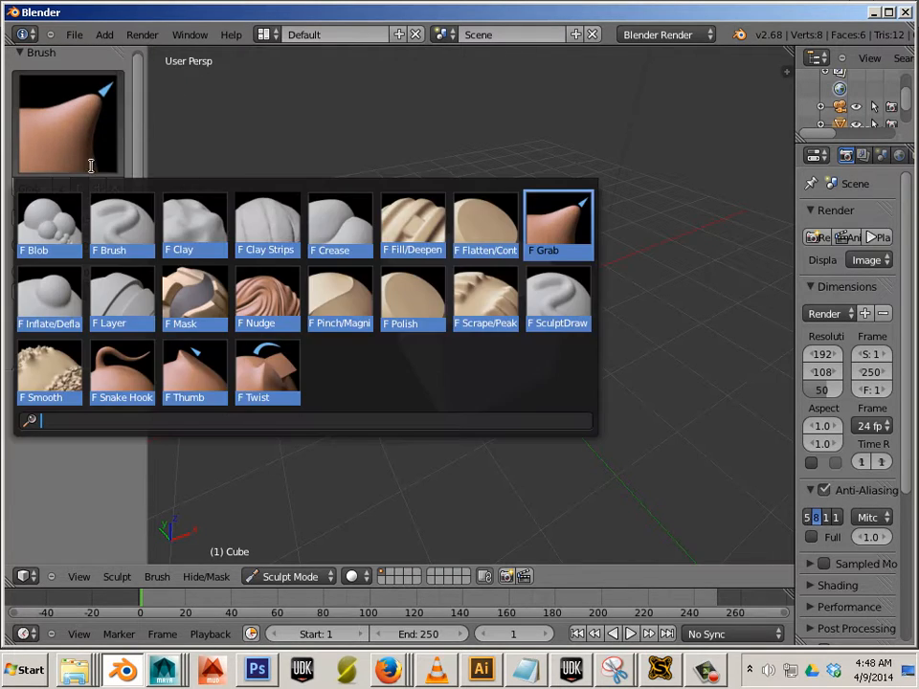
click(553, 296)
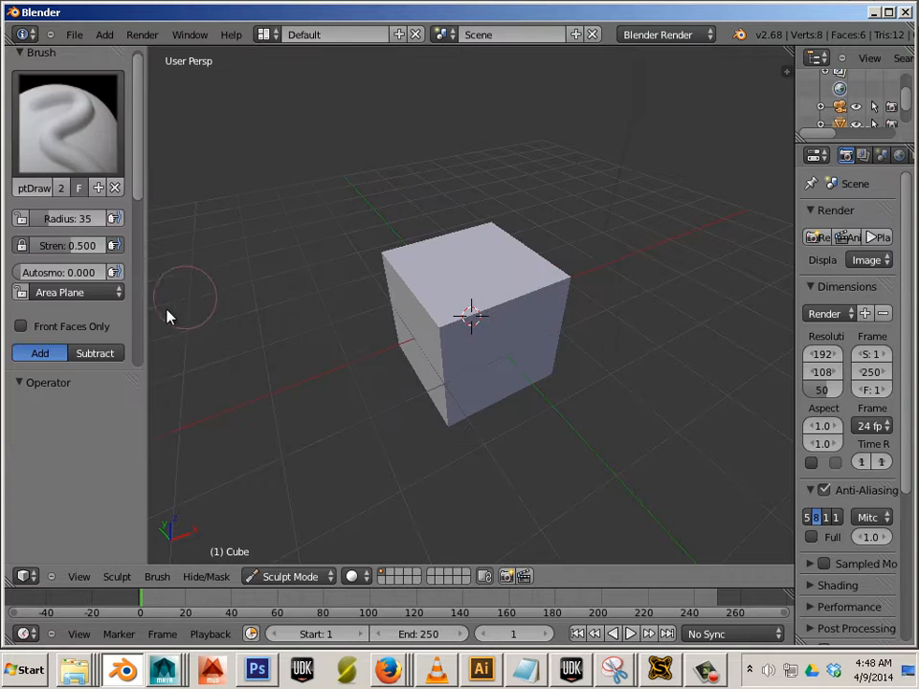
drag(141, 201, 140, 303)
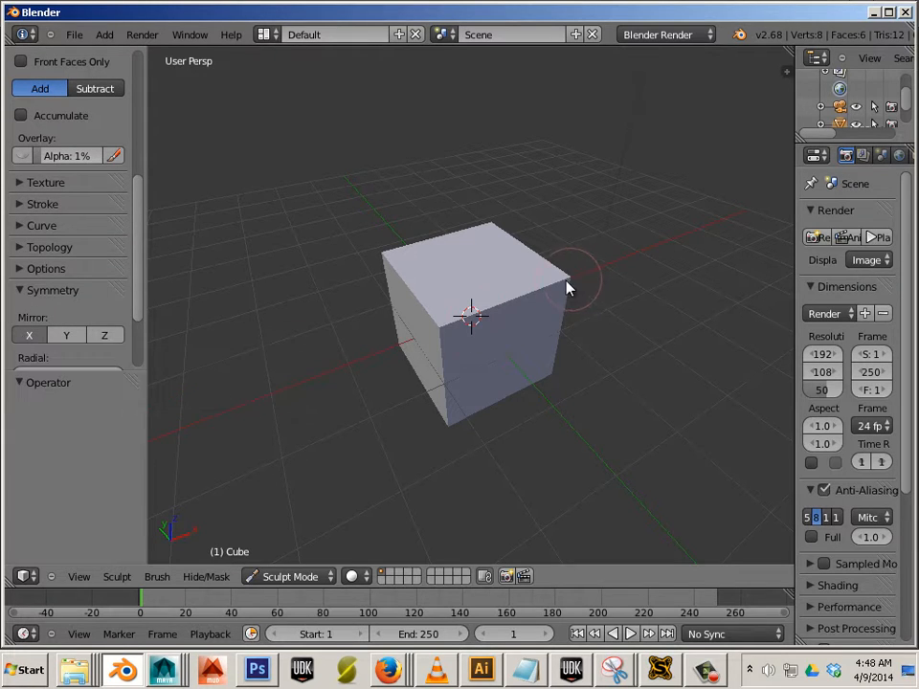
drag(567, 283, 575, 283)
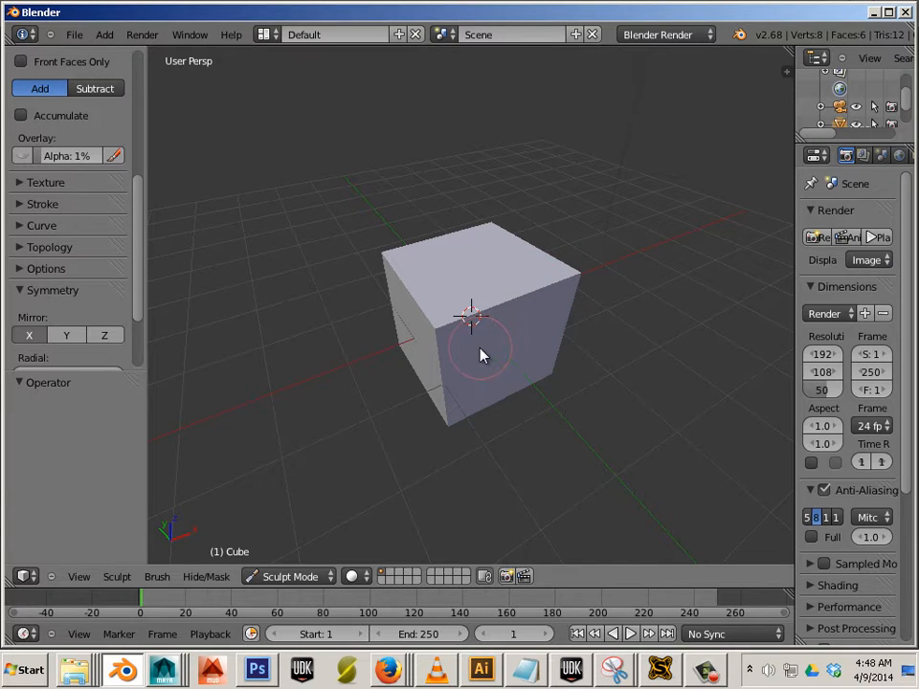
Step: Leave the file unsaved and return the cube to Object Mode
key(ctrl+s)
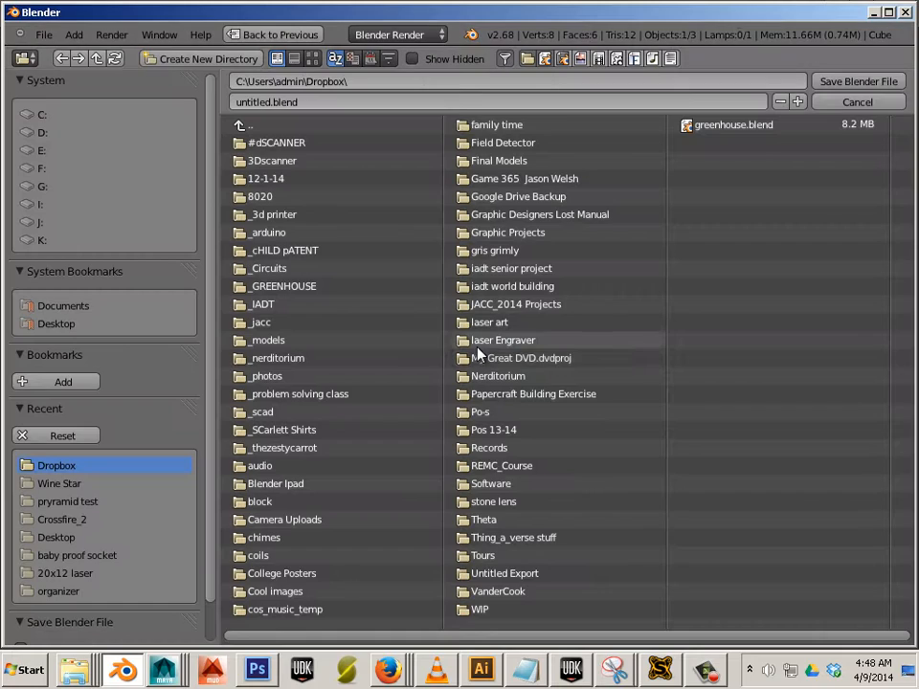
click(855, 102)
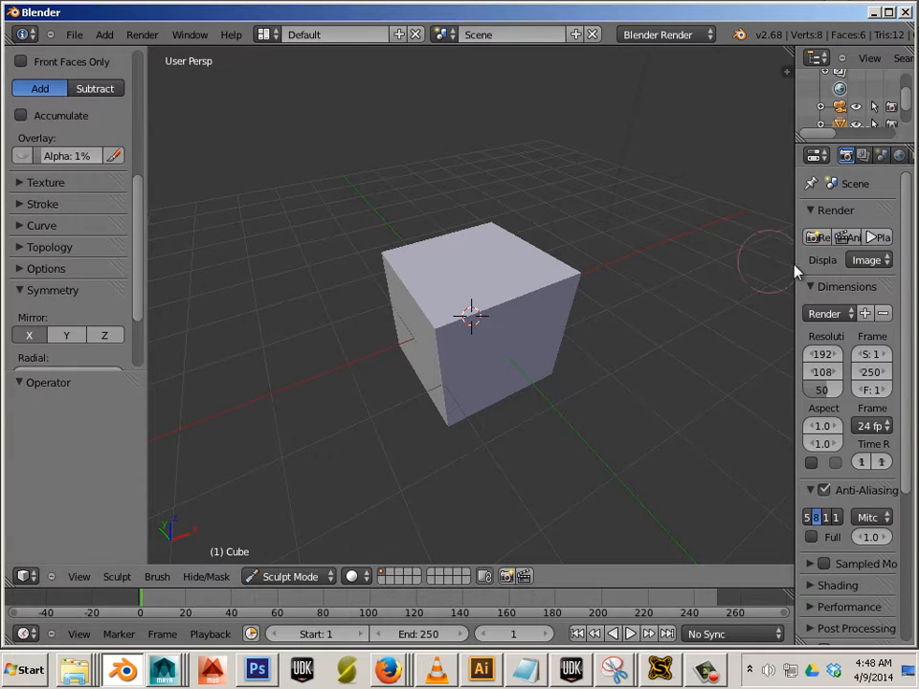
click(293, 576)
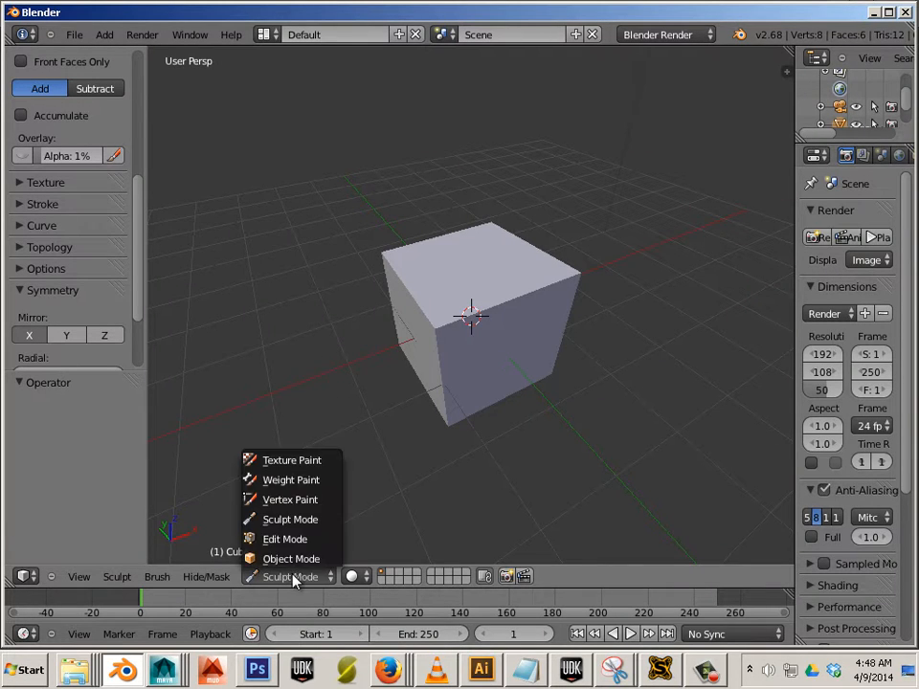
click(297, 559)
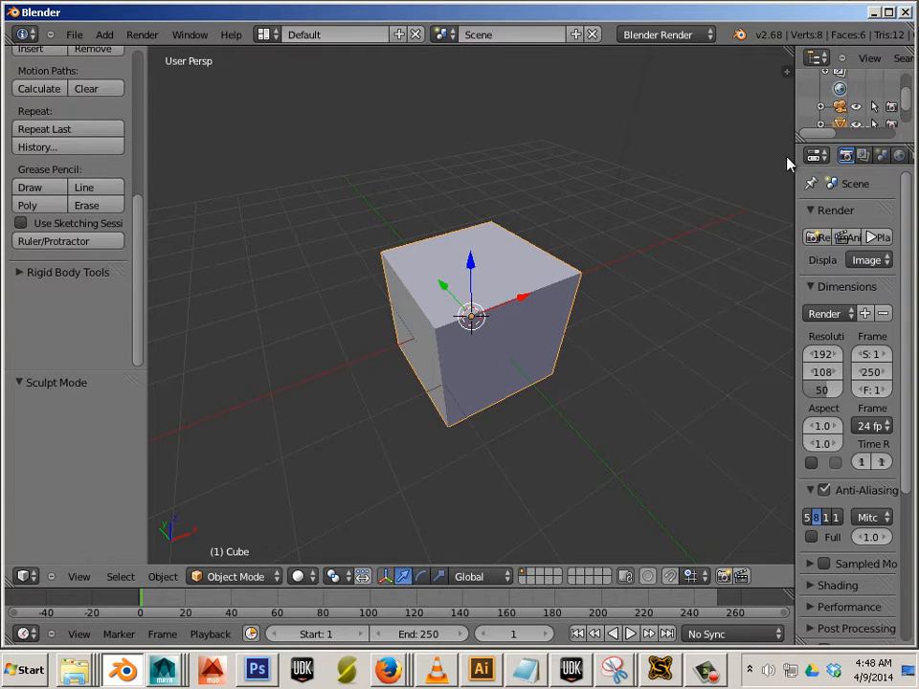
Step: Widen the properties area and add a Multiresolution modifier to the cube
drag(793, 158, 647, 161)
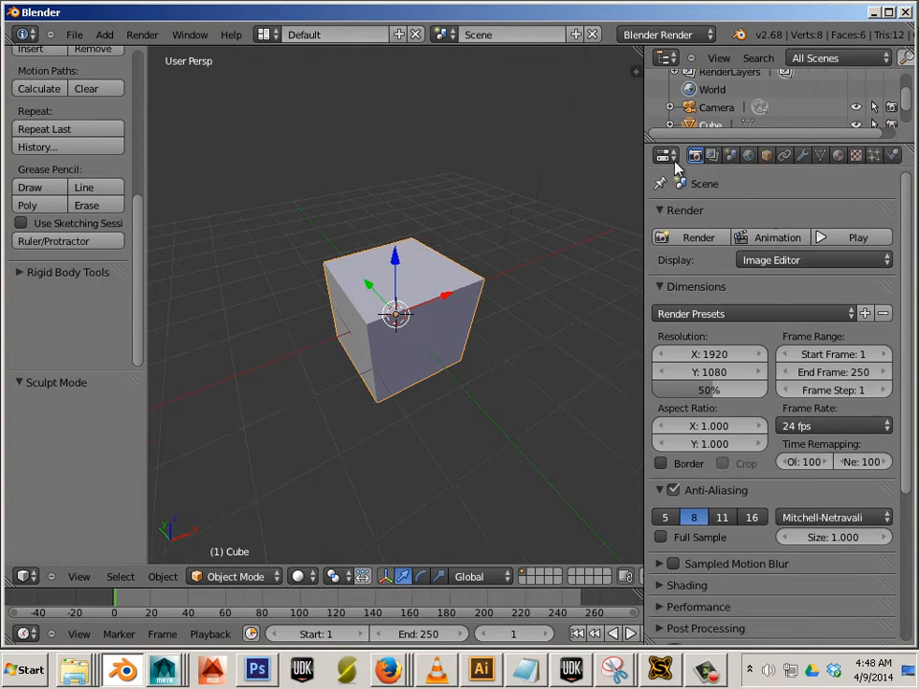
click(804, 157)
click(677, 218)
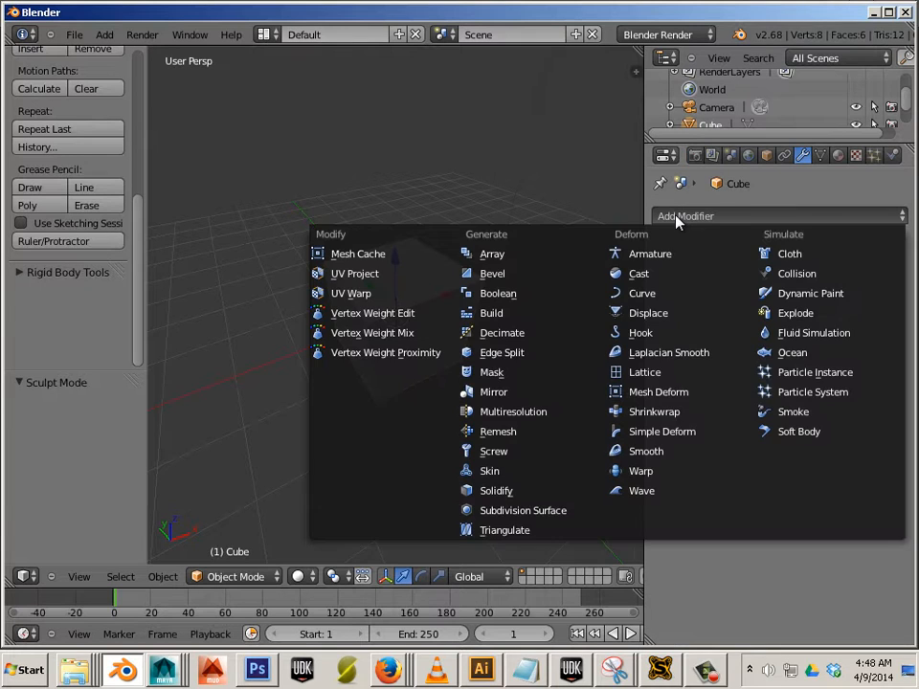
click(525, 414)
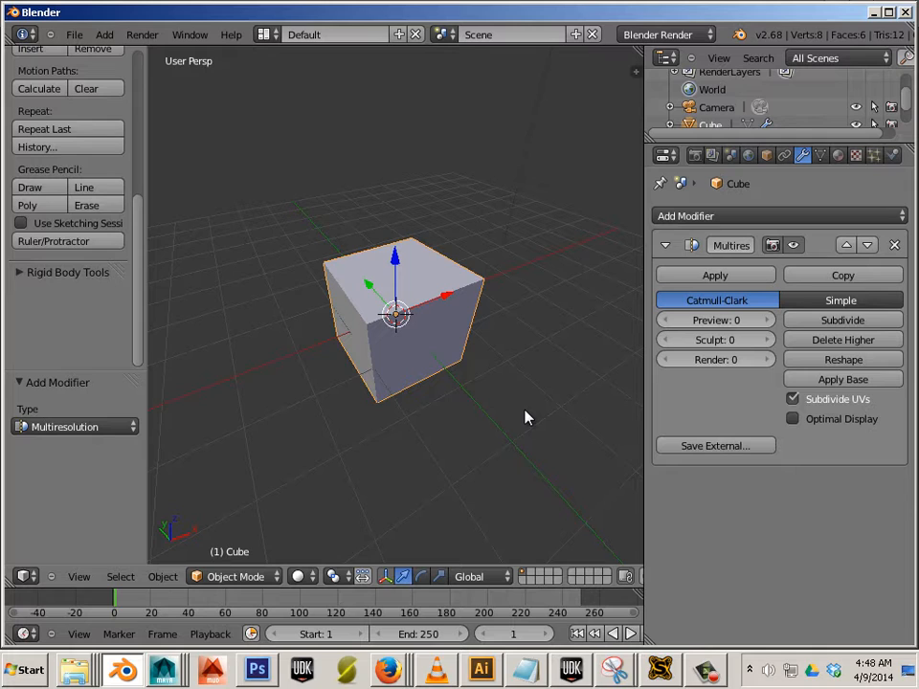
Step: Subdivide the cube three times with the Multiresolution modifier's Catmull-Clark method
click(842, 320)
click(842, 324)
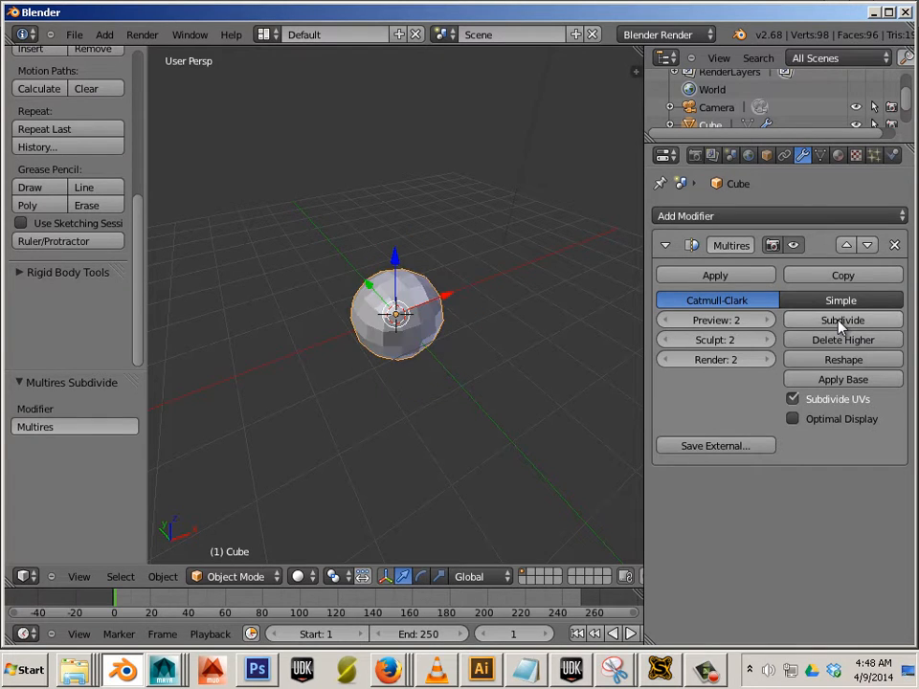
click(841, 324)
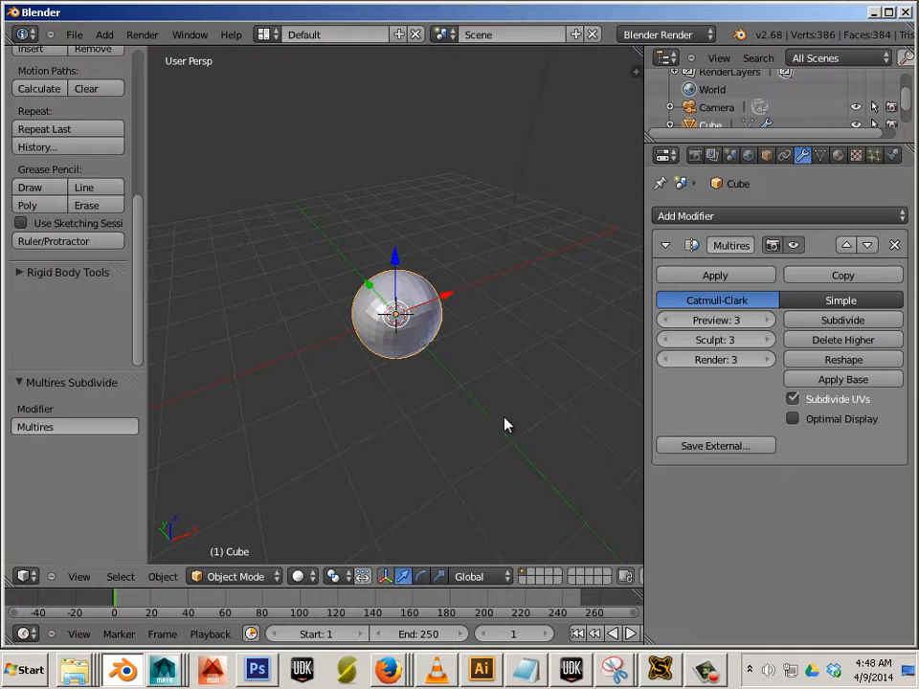
scroll(414, 402, up, 10)
scroll(464, 404, down, 4)
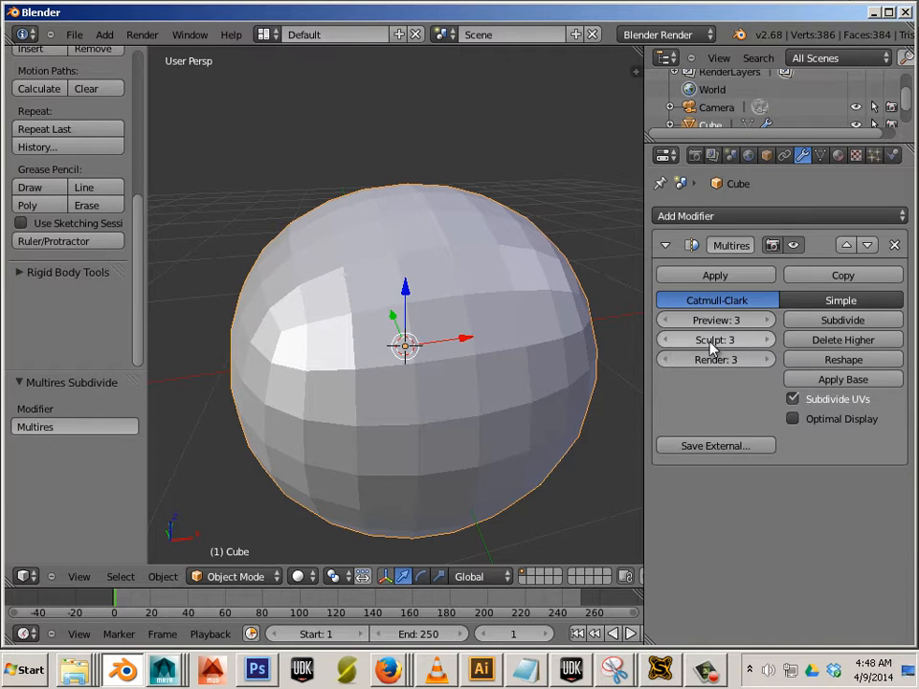
Step: Lower the Multiresolution preview level to 1 and switch the cube to Sculpt Mode
click(662, 322)
click(662, 322)
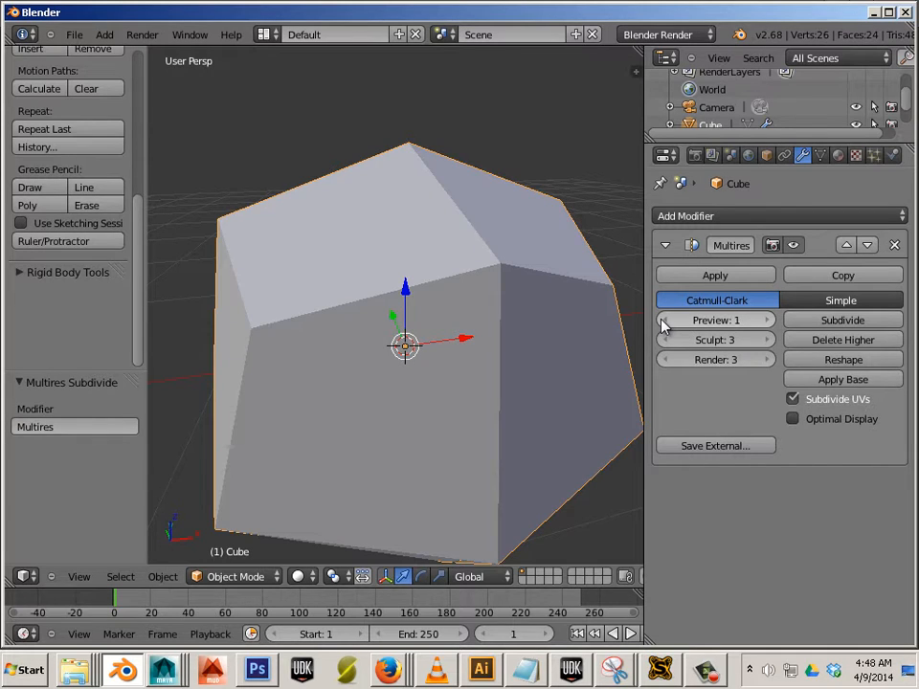
click(197, 577)
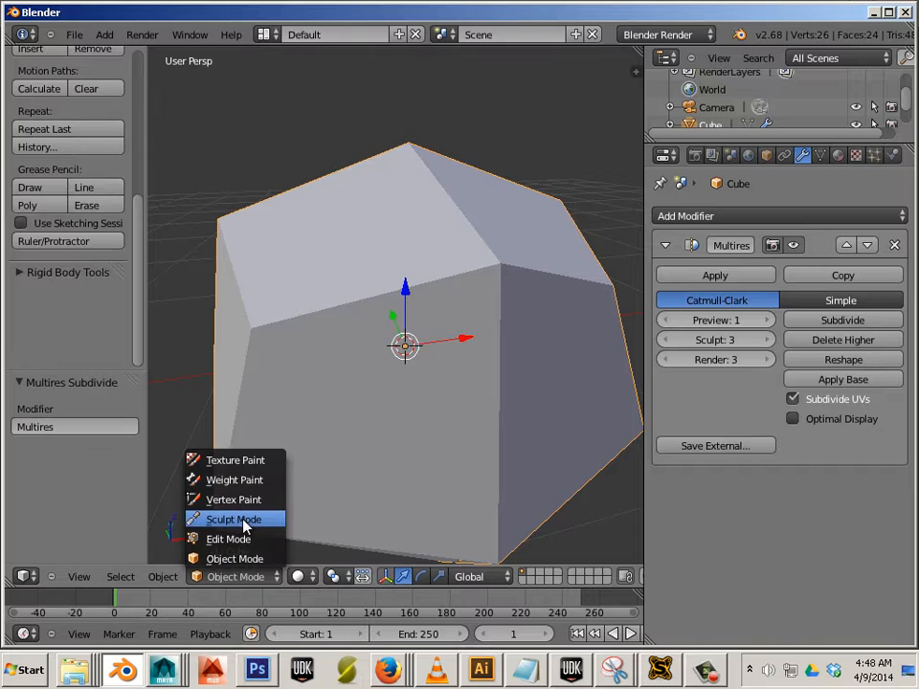
click(241, 519)
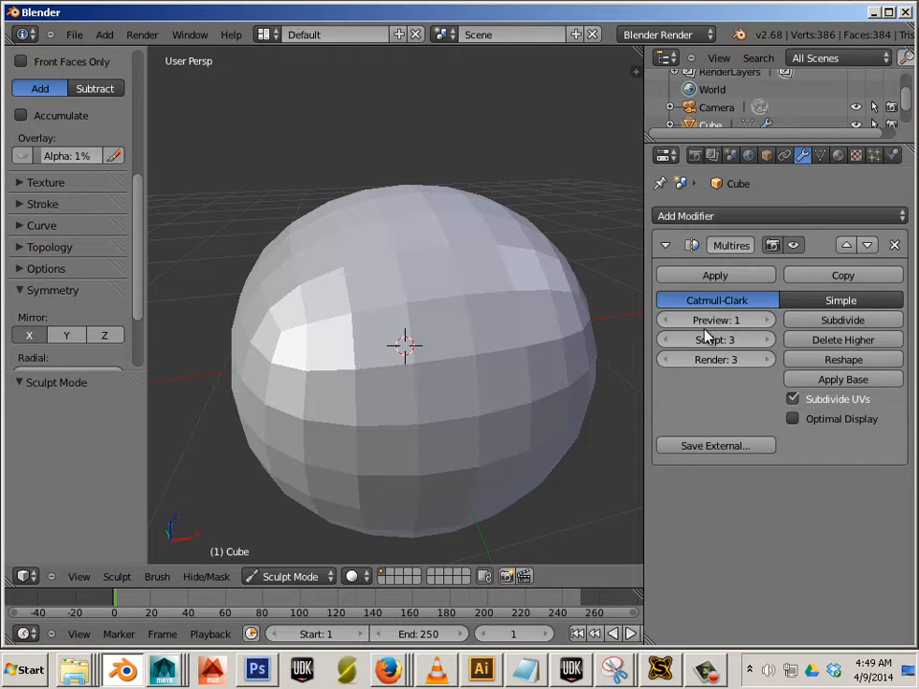
Step: Set the Multiresolution preview level to 3, then switch to Object Mode and back to Sculpt Mode
click(766, 320)
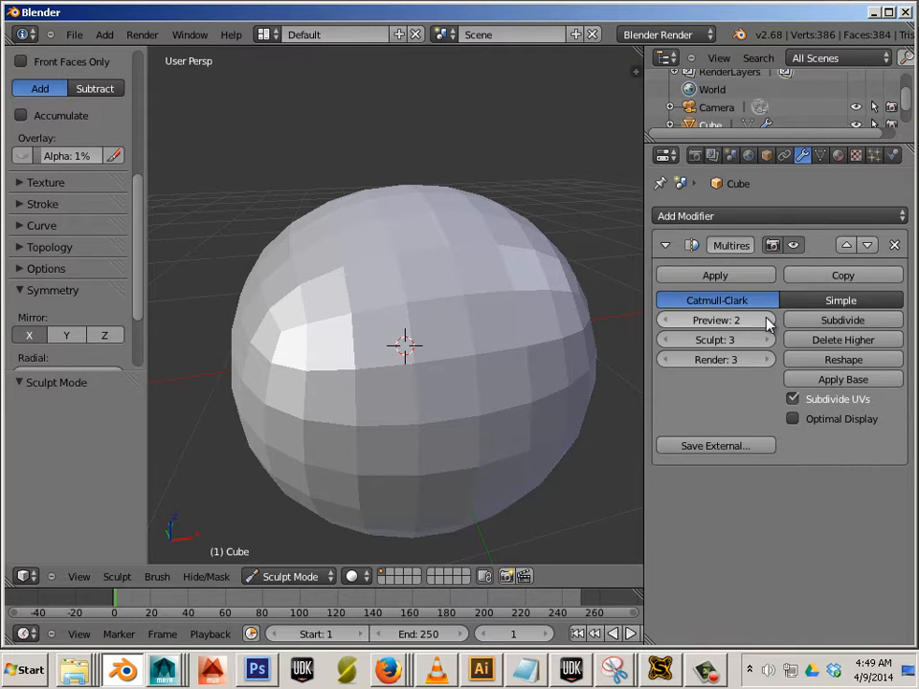
click(767, 321)
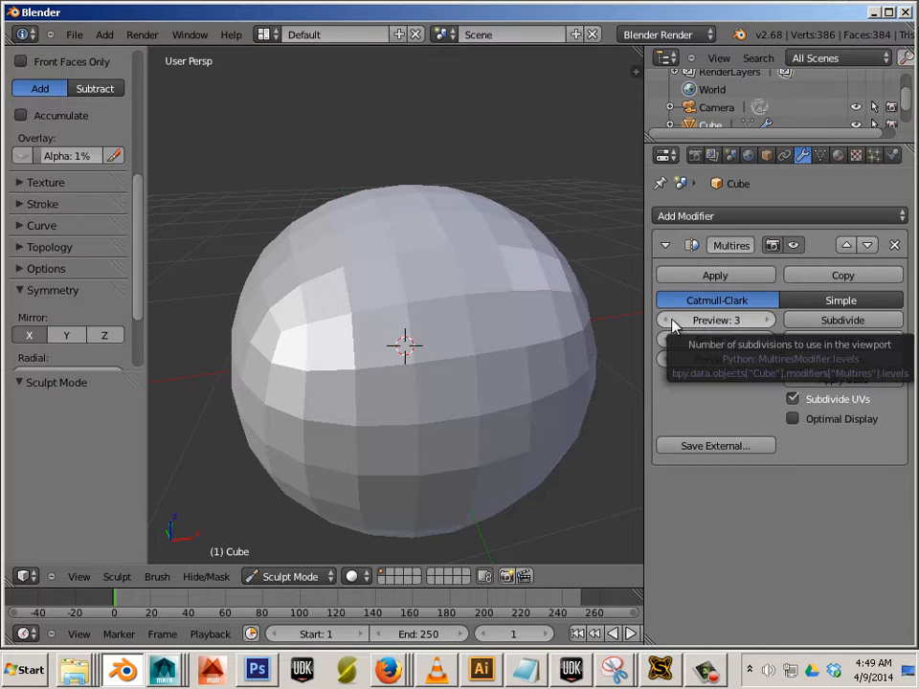
click(290, 576)
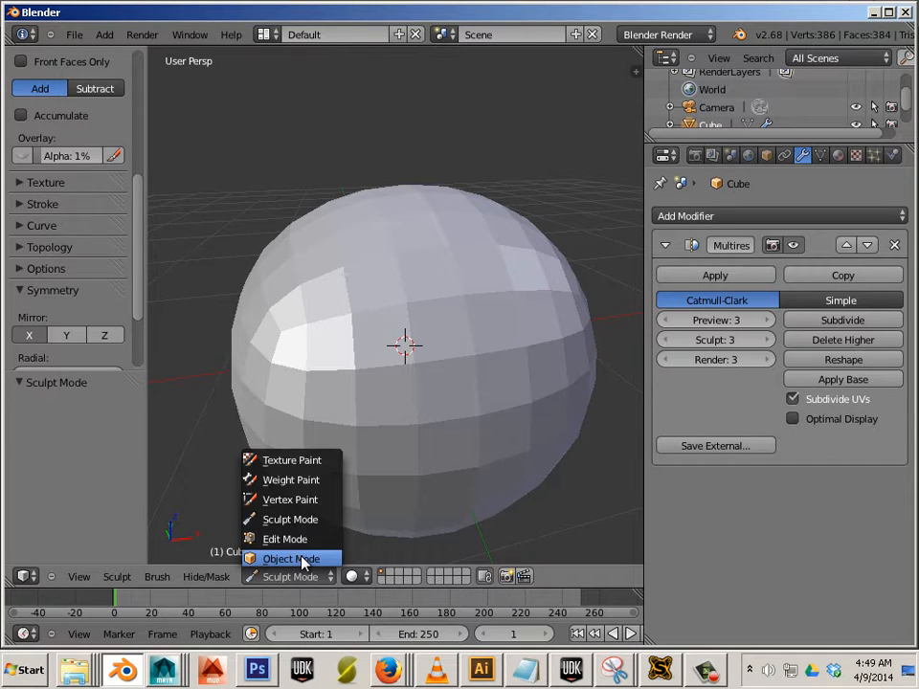
click(304, 559)
click(229, 576)
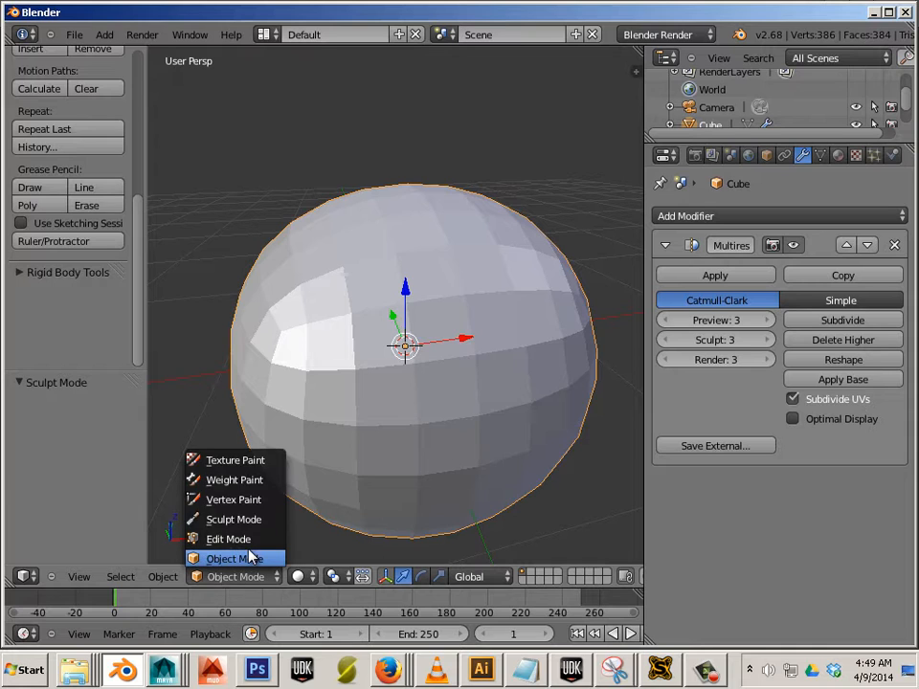
click(244, 518)
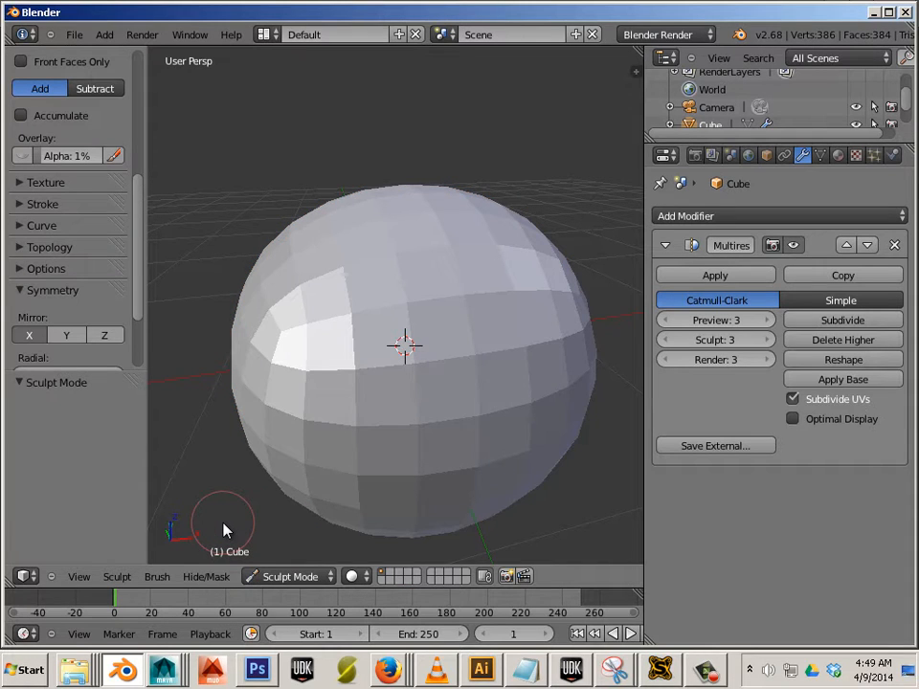
Step: Switch the sculpting brush to Grab
scroll(348, 443, down, 5)
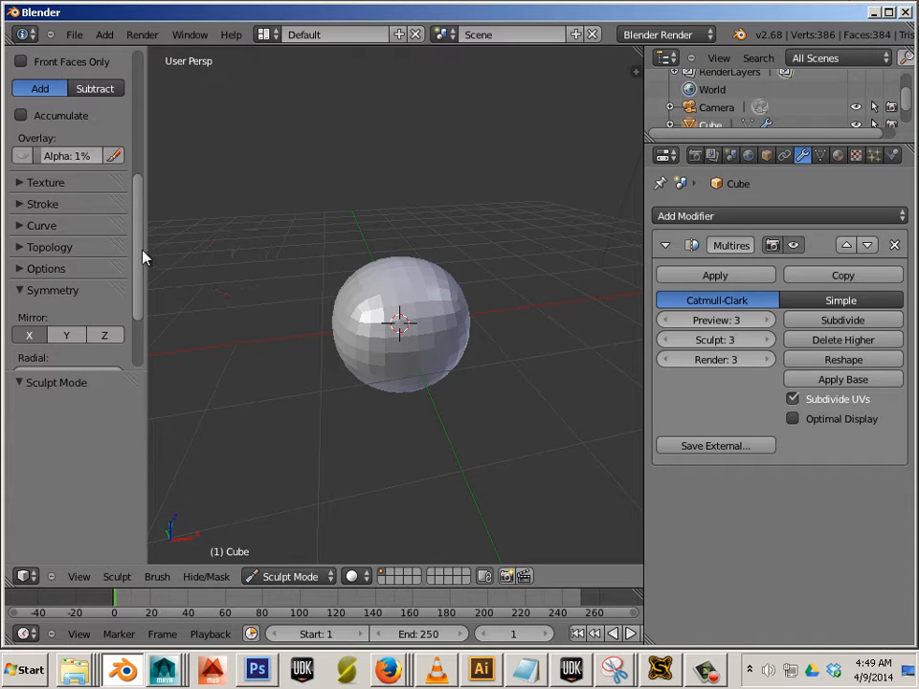
scroll(143, 257, up, 6)
click(67, 127)
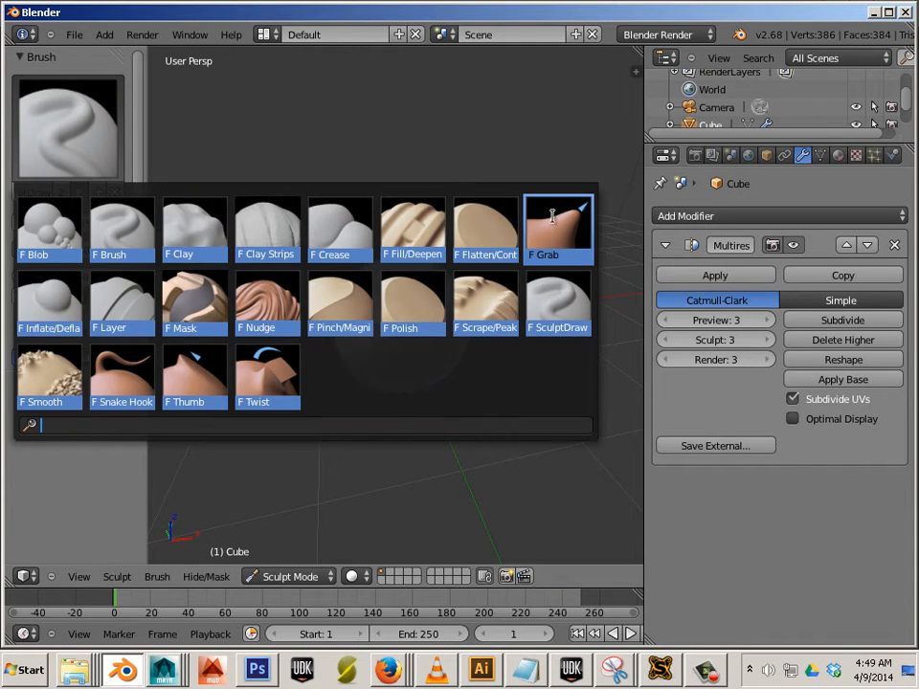
click(553, 217)
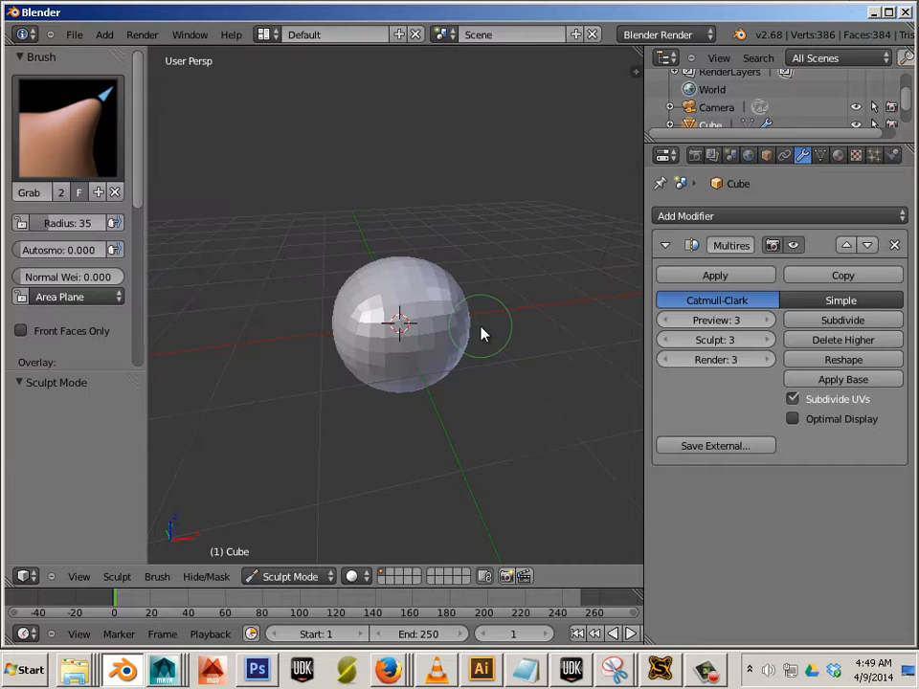
Step: Resize the Grab brush to a radius of 67 and pull the sphere's mirrored sides outward and upward
key(bracketright)
key(bracketright)
key(bracketright)
key(bracketright)
key(bracketright)
key(bracketright)
key(bracketright)
key(bracketright)
key(bracketleft)
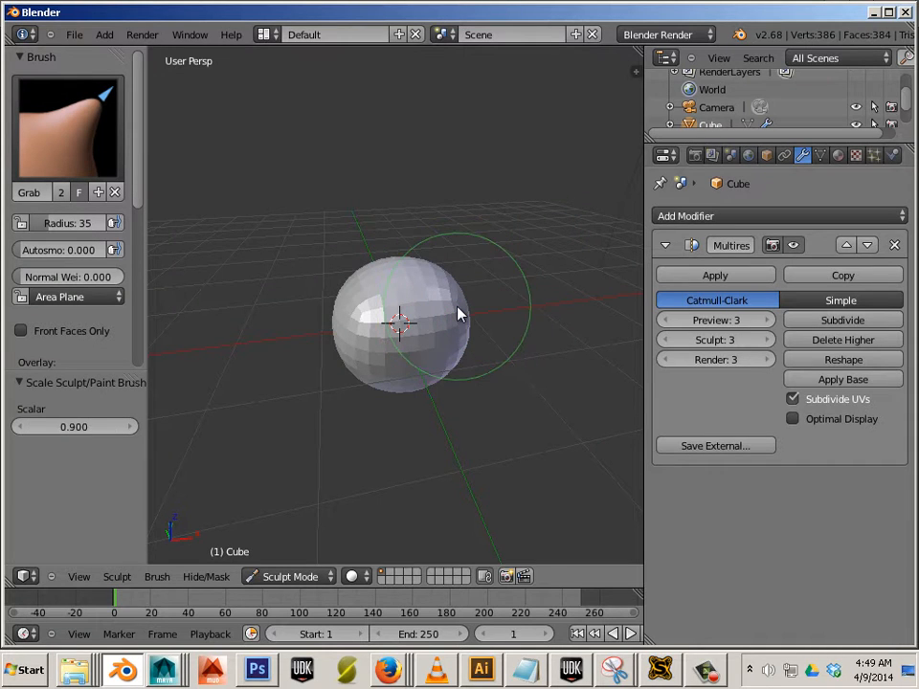
key(bracketleft)
key(bracketleft)
key(bracketleft)
key(bracketleft)
key(bracketleft)
key(bracketright)
key(bracketright)
key(bracketright)
key(bracketright)
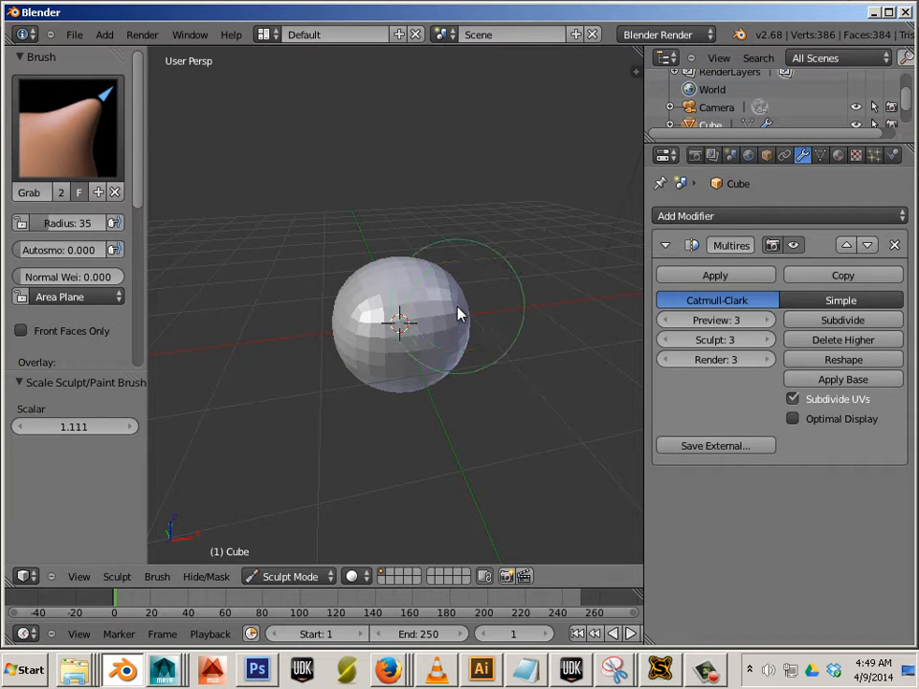
key(bracketleft)
mouse_move(459, 312)
mouse_down()
mouse_move(470, 288)
mouse_move(477, 305)
mouse_move(490, 278)
mouse_up()
Step: Enlarge the Grab brush to a radius of 206 and pull the form's back outward, its upper part upward and its bottom slightly down
mouse_move(402, 317)
middle_down()
mouse_move(462, 335)
mouse_move(441, 305)
middle_up()
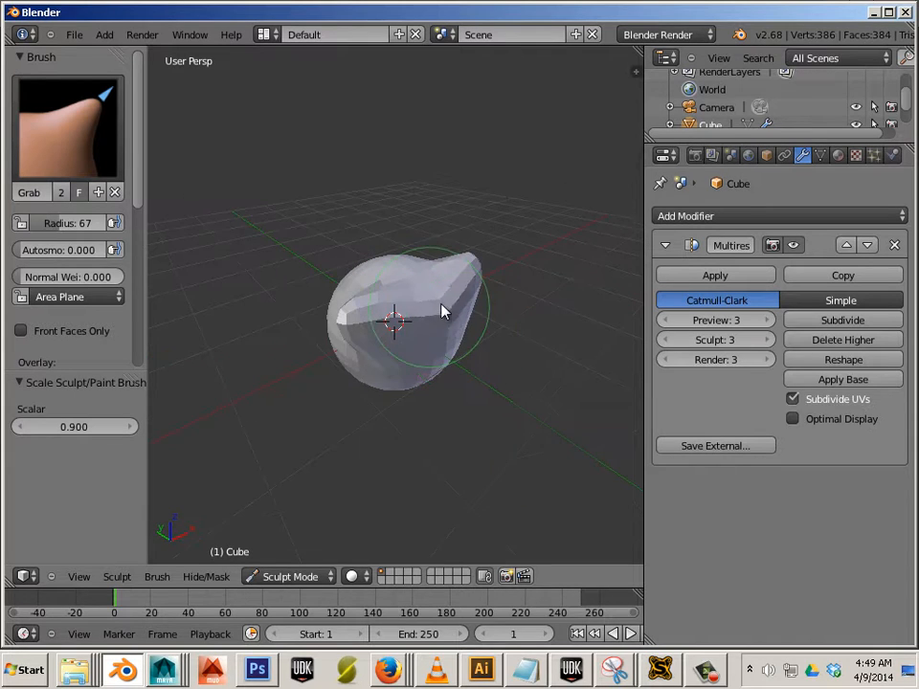
middle_drag(492, 347, 390, 322)
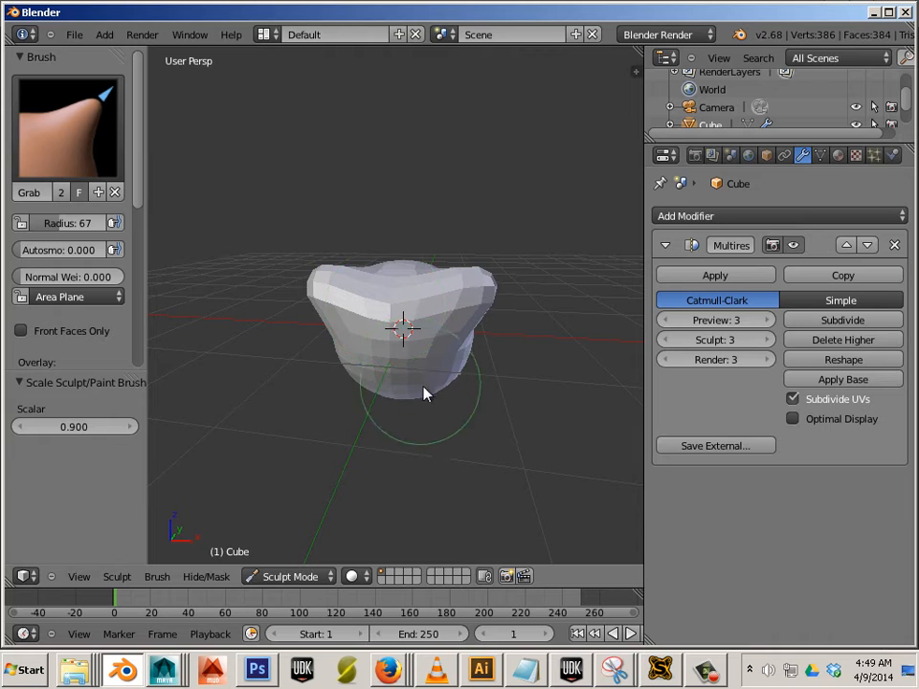
mouse_move(426, 394)
middle_down()
mouse_move(320, 484)
mouse_move(429, 390)
middle_up()
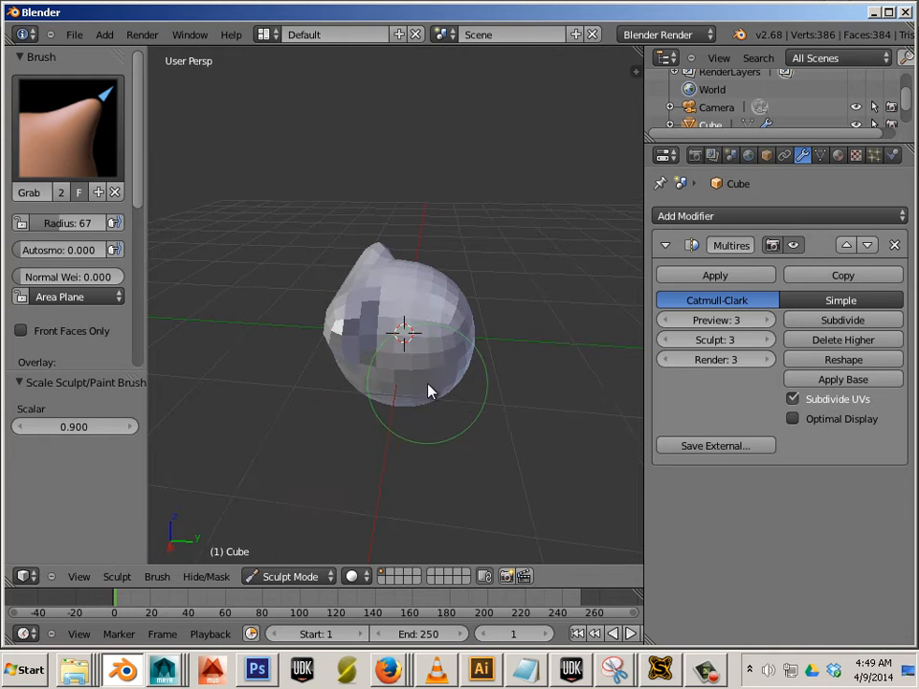
key(bracketright)
key(bracketright)
key(bracketright)
key(bracketright)
key(bracketright)
key(bracketright)
key(bracketright)
key(bracketright)
key(bracketright)
key(bracketright)
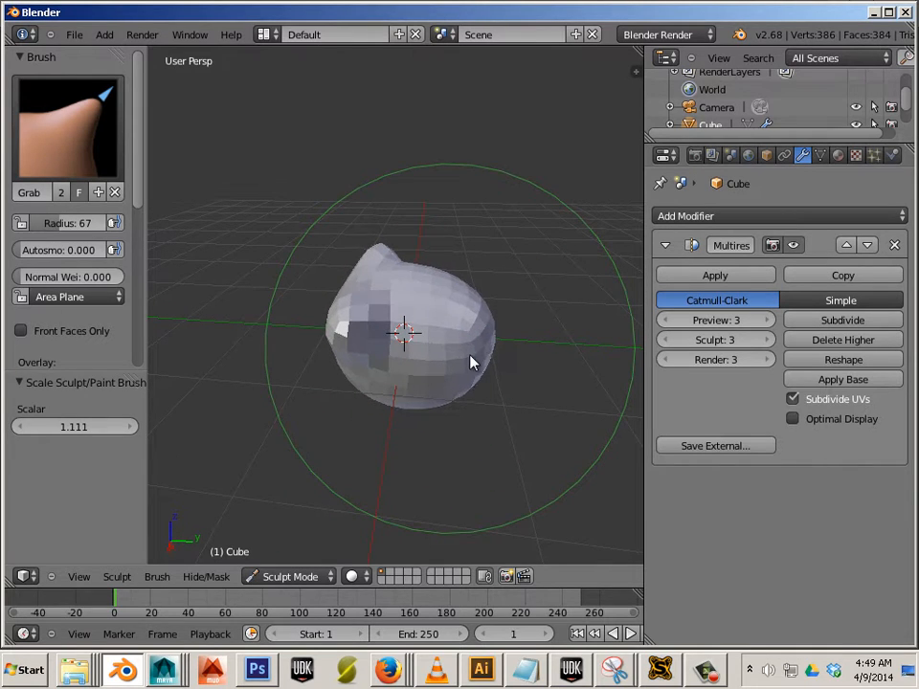
drag(406, 328, 413, 282)
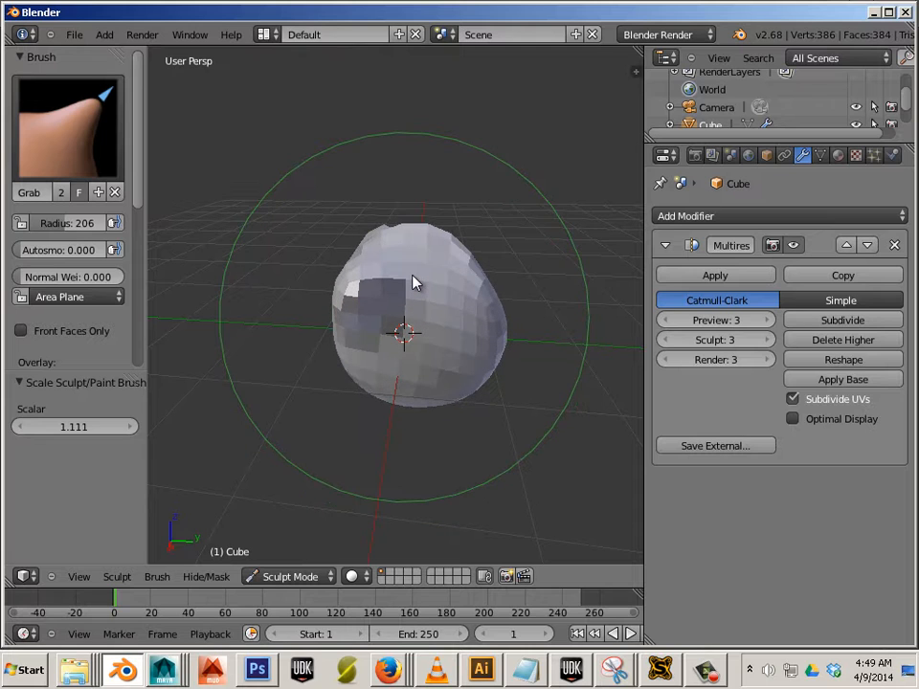
mouse_move(413, 282)
middle_down()
mouse_move(404, 277)
mouse_move(227, 386)
mouse_move(410, 386)
mouse_move(504, 275)
mouse_move(468, 379)
mouse_move(448, 360)
middle_up()
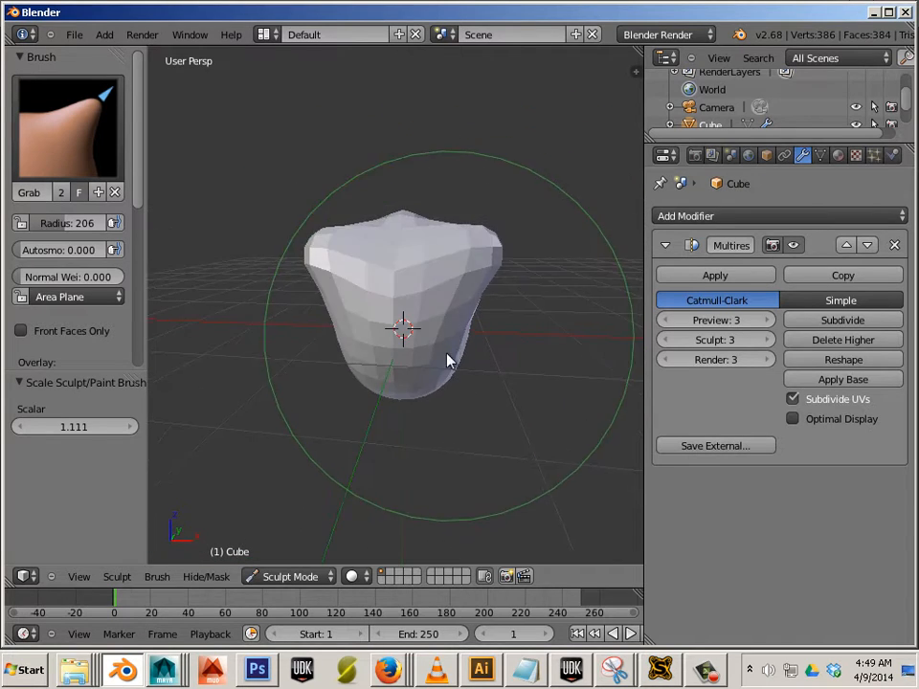
mouse_move(447, 354)
mouse_down()
mouse_move(456, 368)
mouse_move(438, 366)
mouse_up()
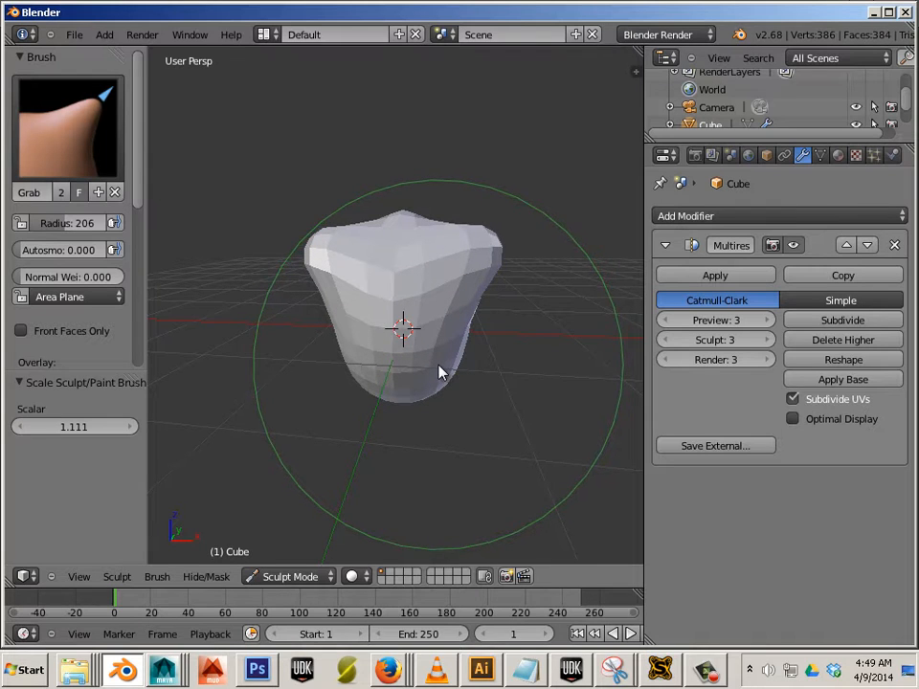
Step: Display the object's scale, dimensions and view properties, and hide them again
key(n)
scroll(521, 311, up, 5)
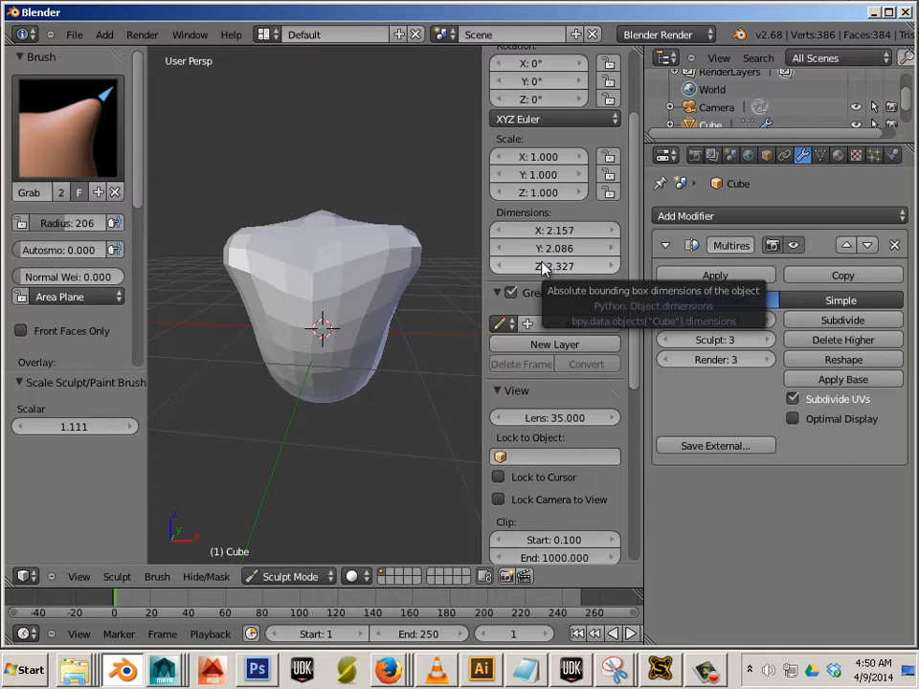
key(n)
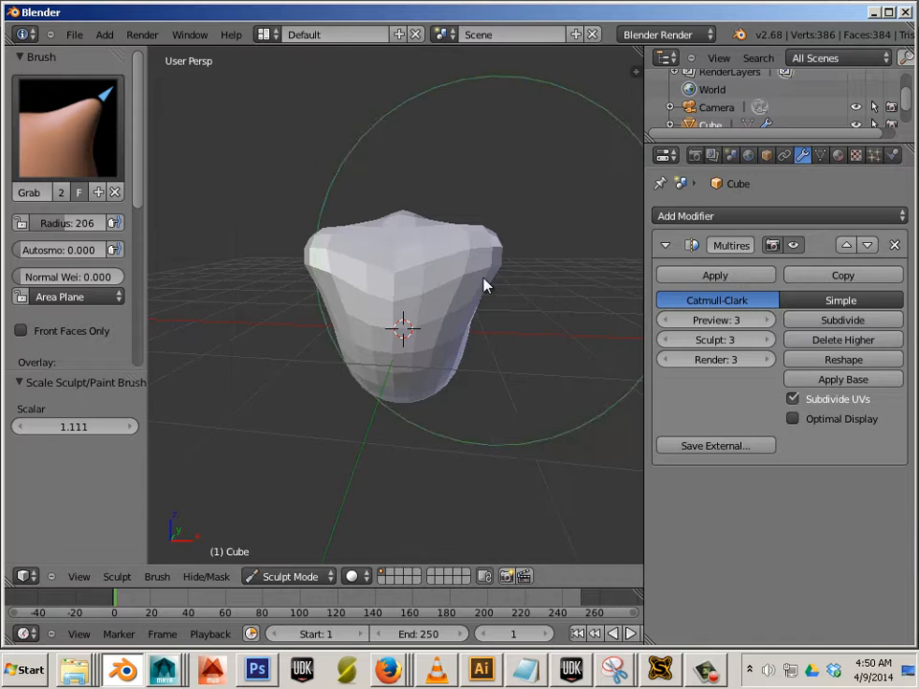
Step: Stretch the lower end of the form downward with a Grab stroke to lengthen it into a head-like shape
mouse_move(526, 457)
middle_down()
mouse_move(365, 476)
mouse_move(468, 354)
mouse_move(368, 404)
mouse_move(386, 356)
mouse_move(418, 363)
mouse_move(404, 350)
mouse_move(425, 305)
mouse_move(460, 296)
mouse_move(511, 368)
mouse_move(642, 372)
middle_up()
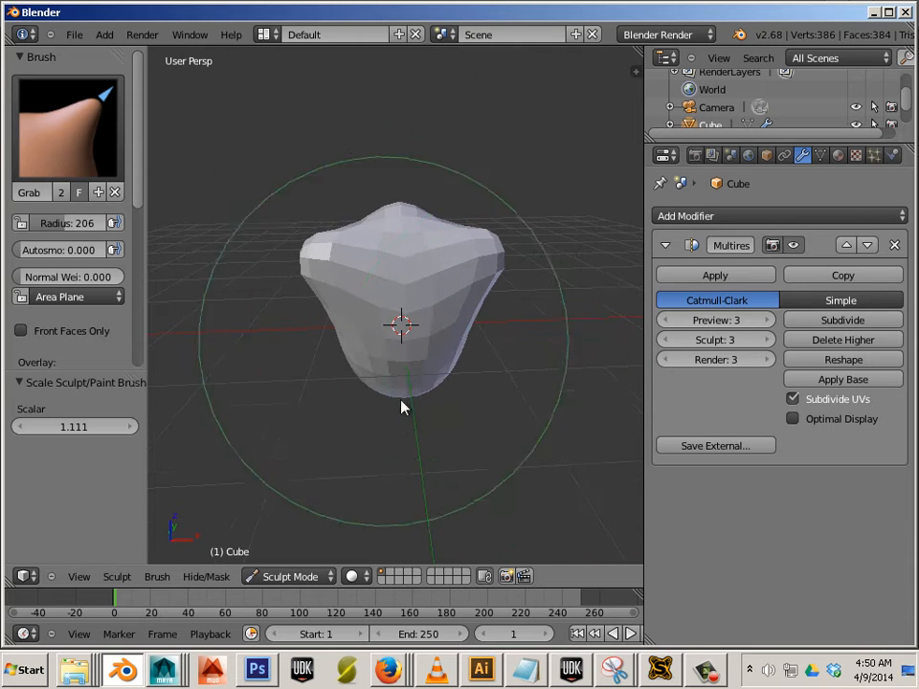
drag(440, 387, 439, 412)
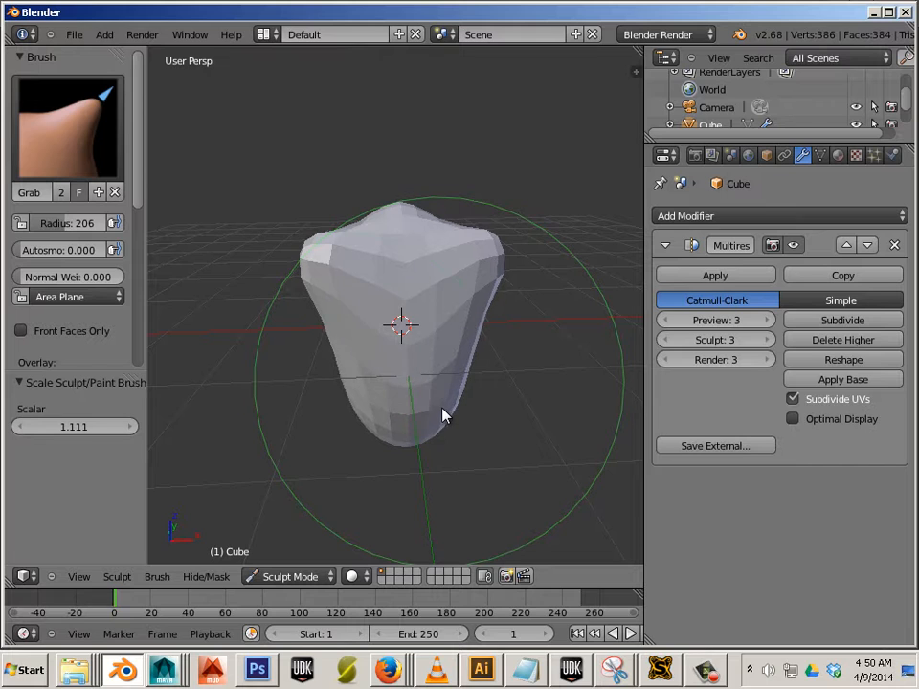
mouse_move(443, 416)
middle_down()
mouse_move(363, 413)
mouse_move(394, 416)
mouse_move(324, 455)
middle_up()
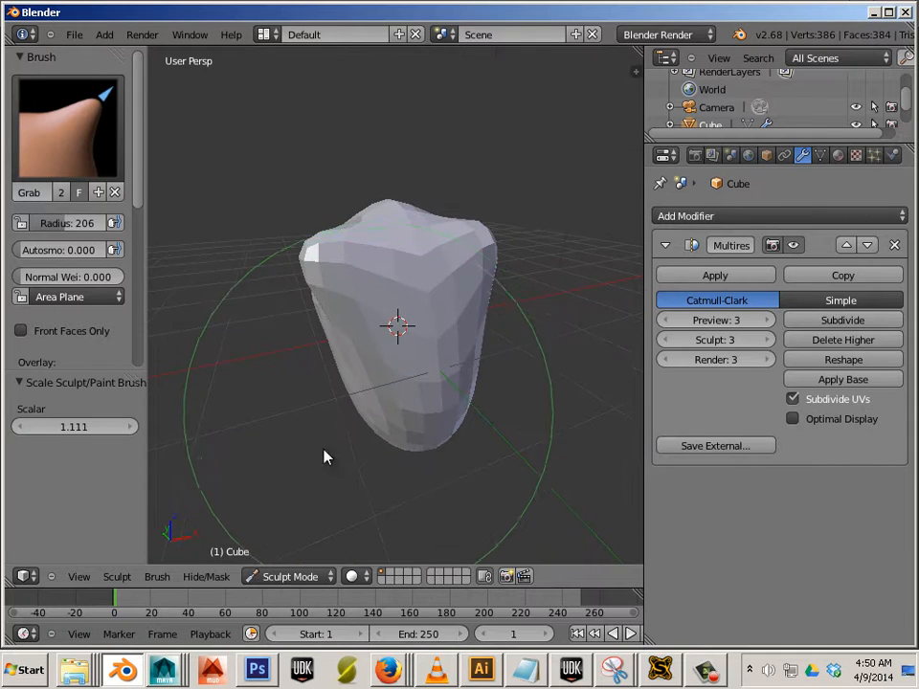
Step: Subdivide the sculpted form three more times to raise its Multiresolution sculpt level to 6
click(847, 322)
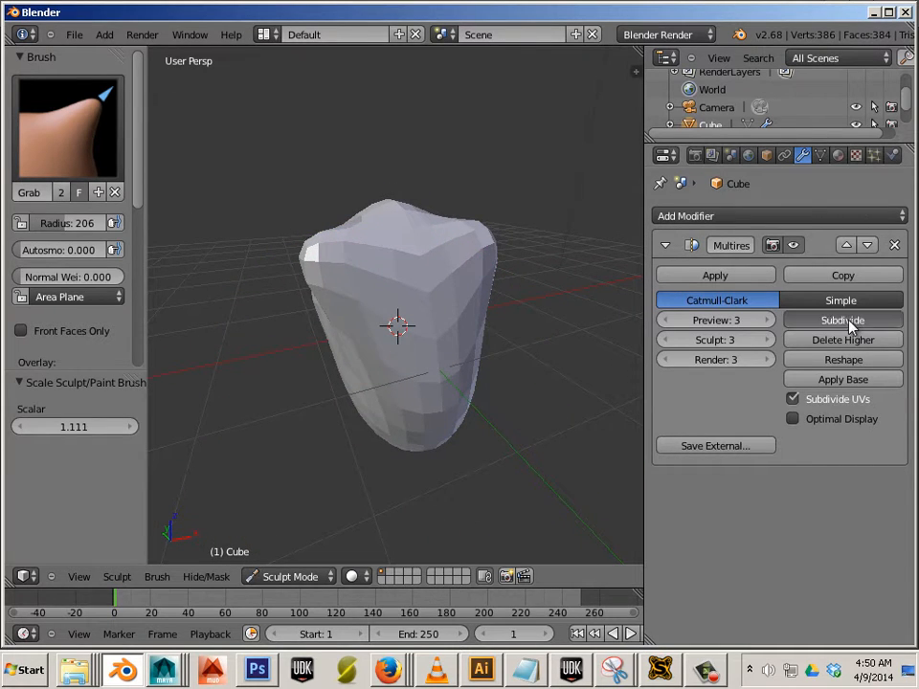
click(850, 323)
click(850, 324)
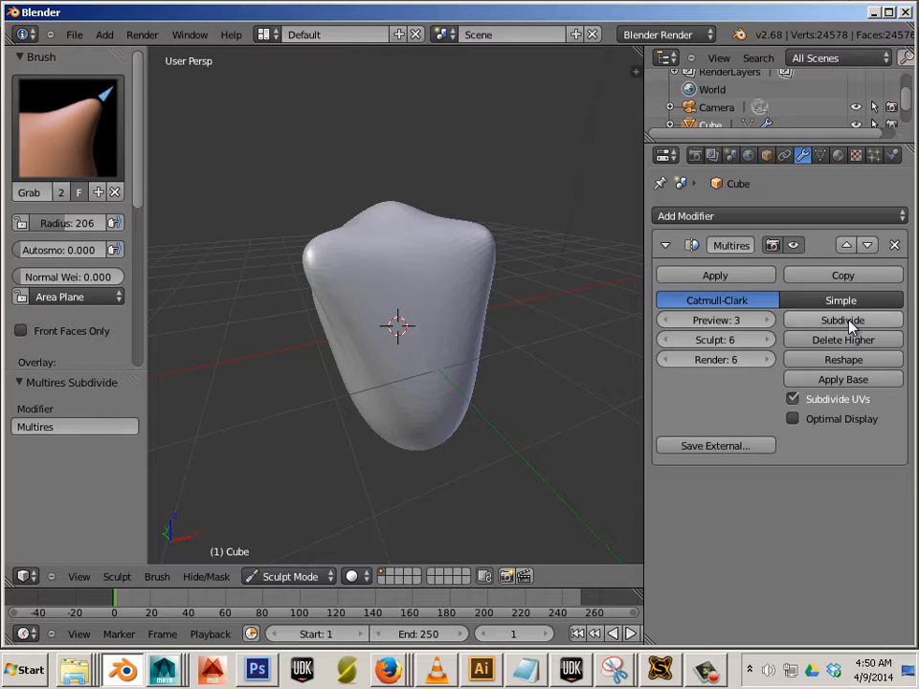
Step: Switch to the SculptDraw brush and set its direction to Subtract
middle_drag(550, 406, 515, 386)
scroll(521, 388, up, 3)
scroll(498, 378, down, 4)
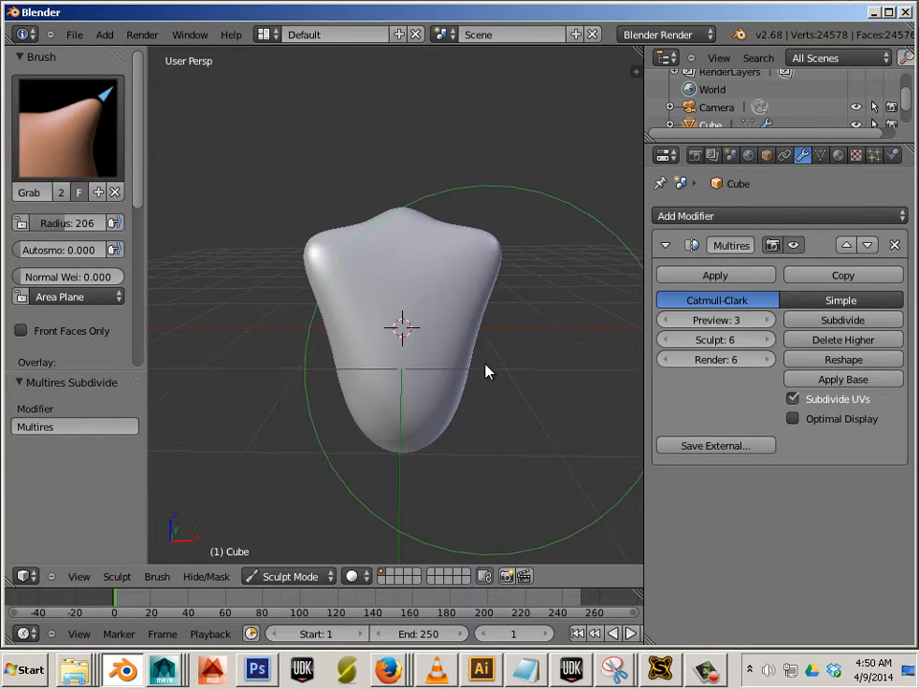
click(74, 134)
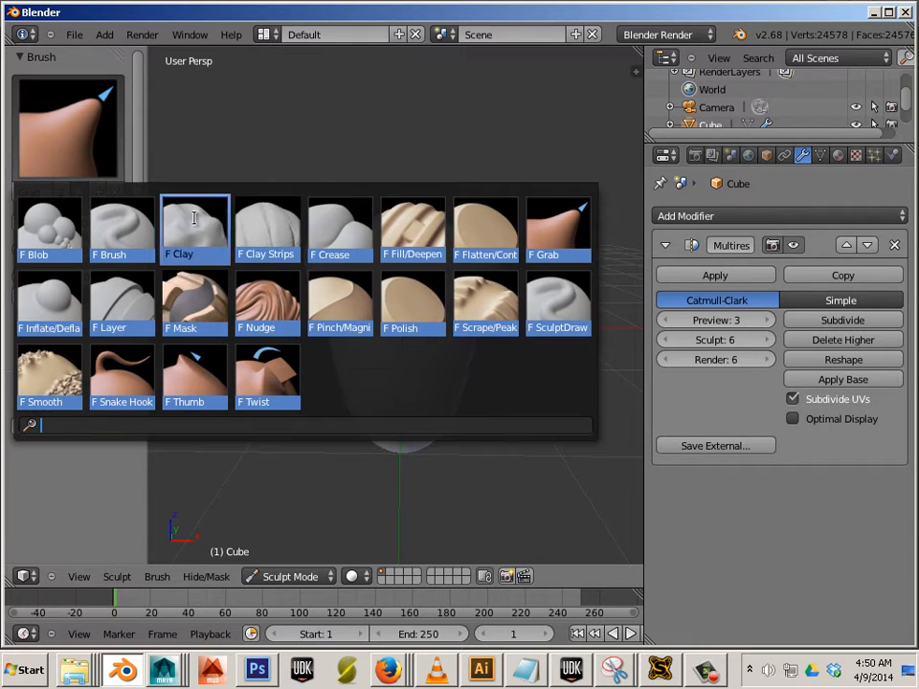
click(569, 306)
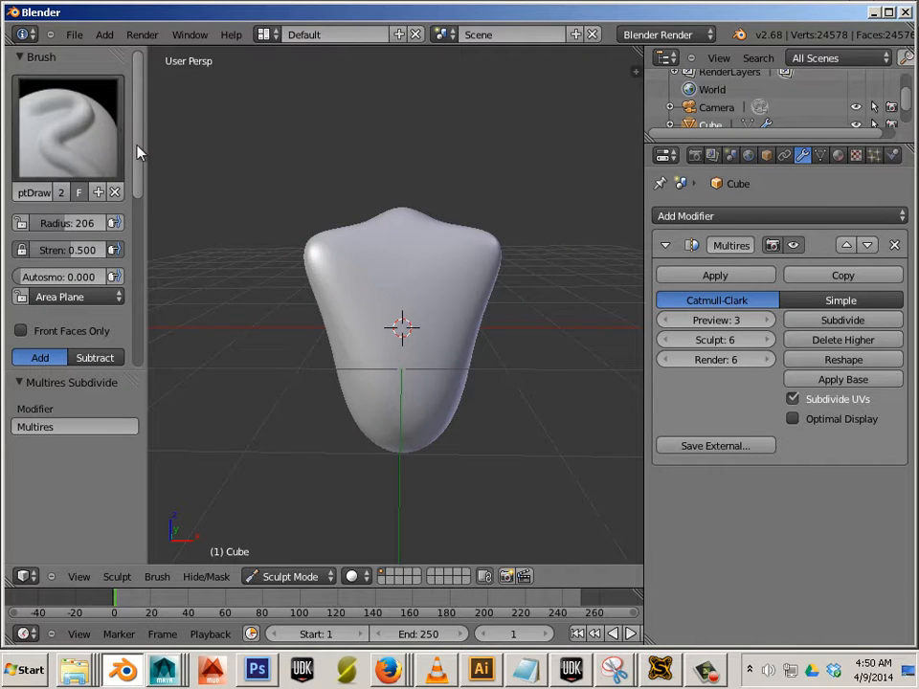
drag(140, 148, 131, 253)
scroll(42, 209, up, 2)
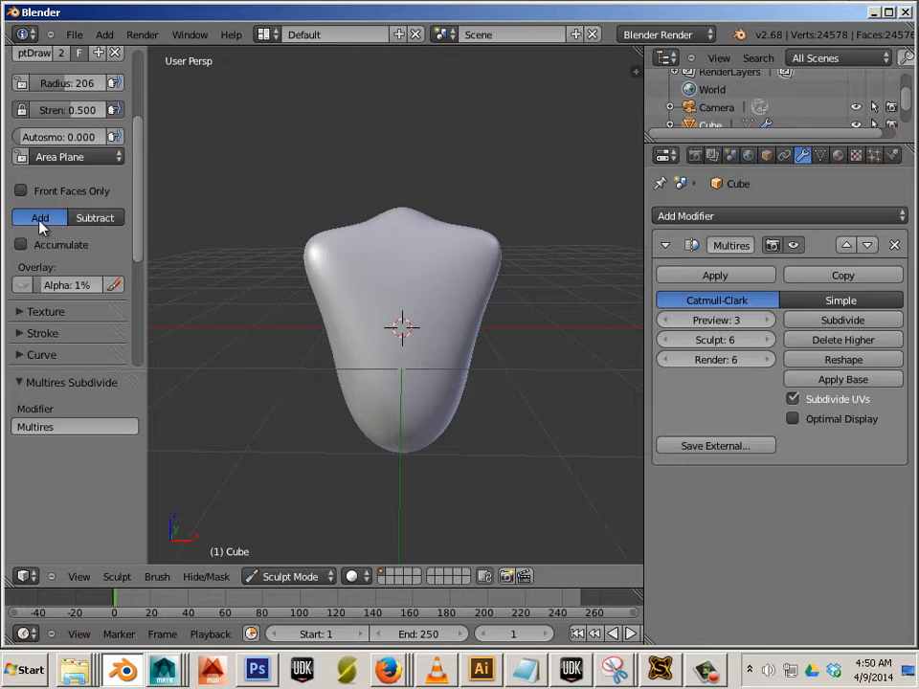
click(107, 222)
Step: Shrink the brush, carve mirrored eye sockets into the upper face, and carve a curved mouth below at radius 22
key(bracketleft)
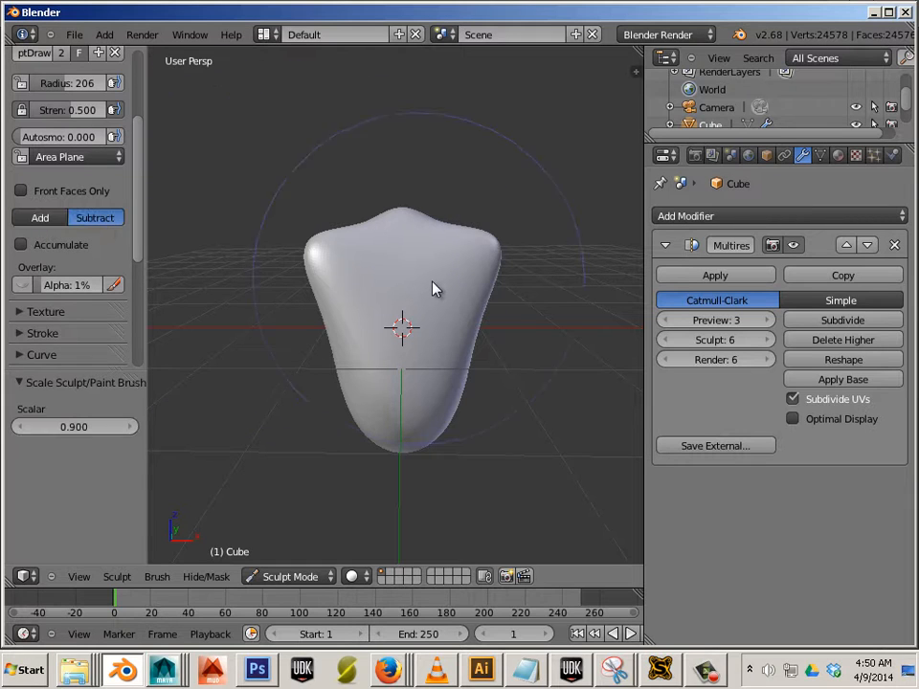
mouse_move(441, 281)
mouse_down()
mouse_move(439, 293)
mouse_move(435, 280)
mouse_move(439, 292)
mouse_move(443, 284)
mouse_up()
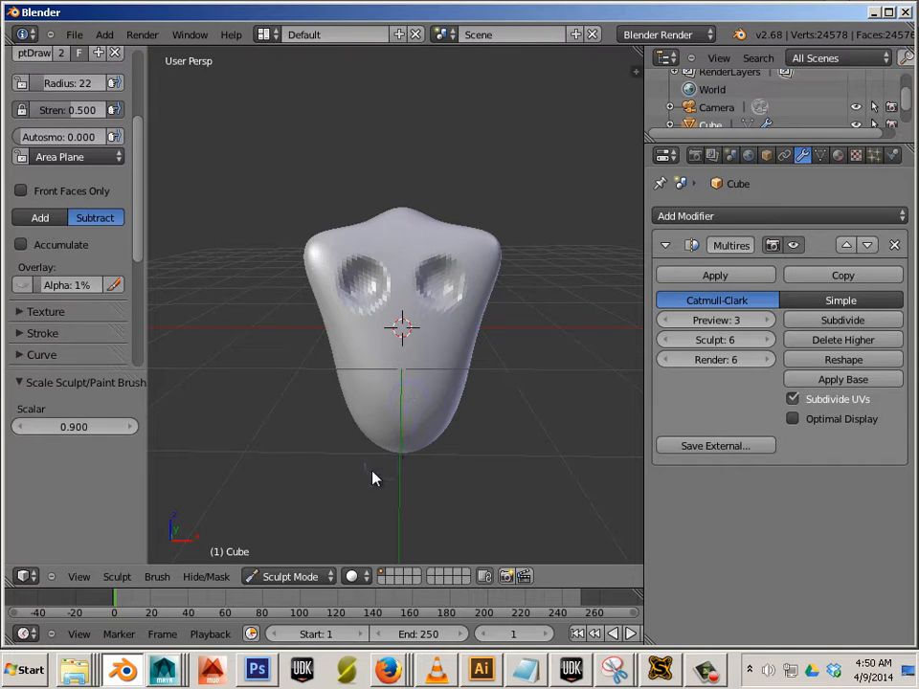
mouse_move(372, 383)
mouse_down()
mouse_move(401, 417)
mouse_move(447, 384)
mouse_move(402, 413)
mouse_move(436, 386)
mouse_move(445, 392)
mouse_move(425, 402)
mouse_move(443, 378)
mouse_up()
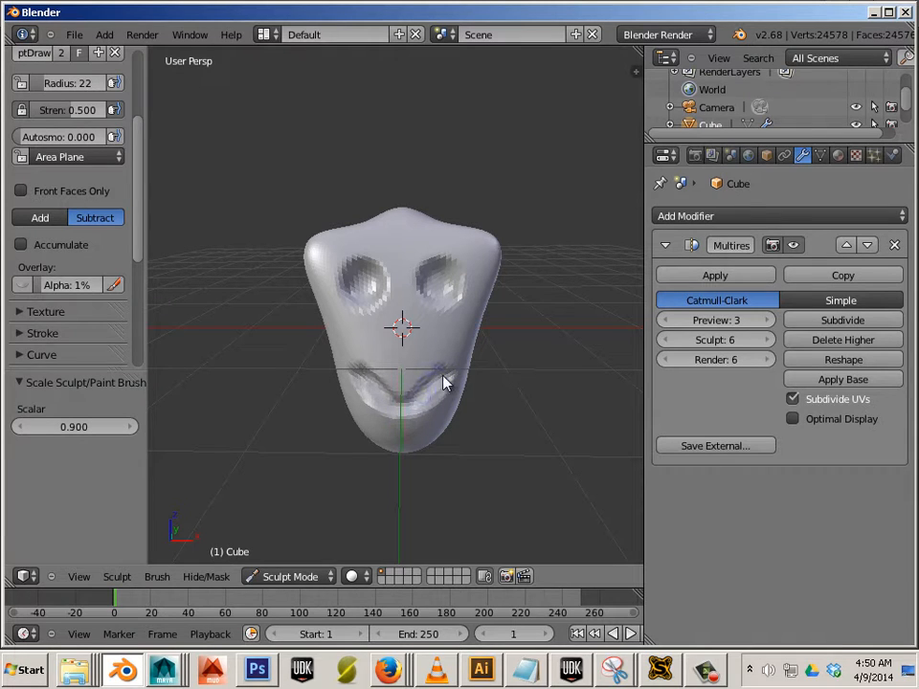
Step: Set the SculptDraw brush to Add with a radius of 28 and build up mirrored brow ridges above the eye sockets
click(43, 218)
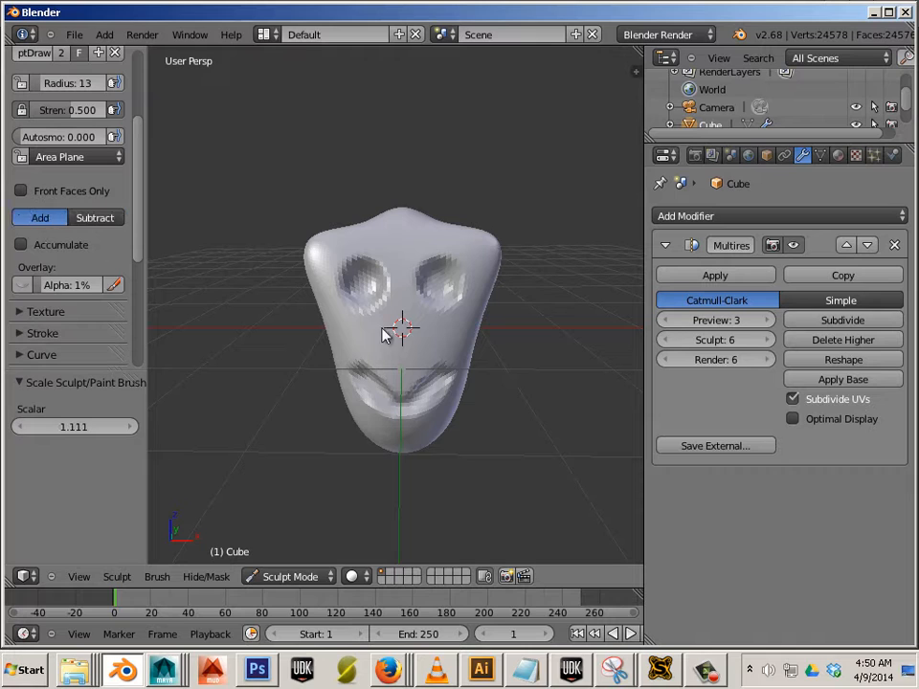
drag(401, 315, 388, 365)
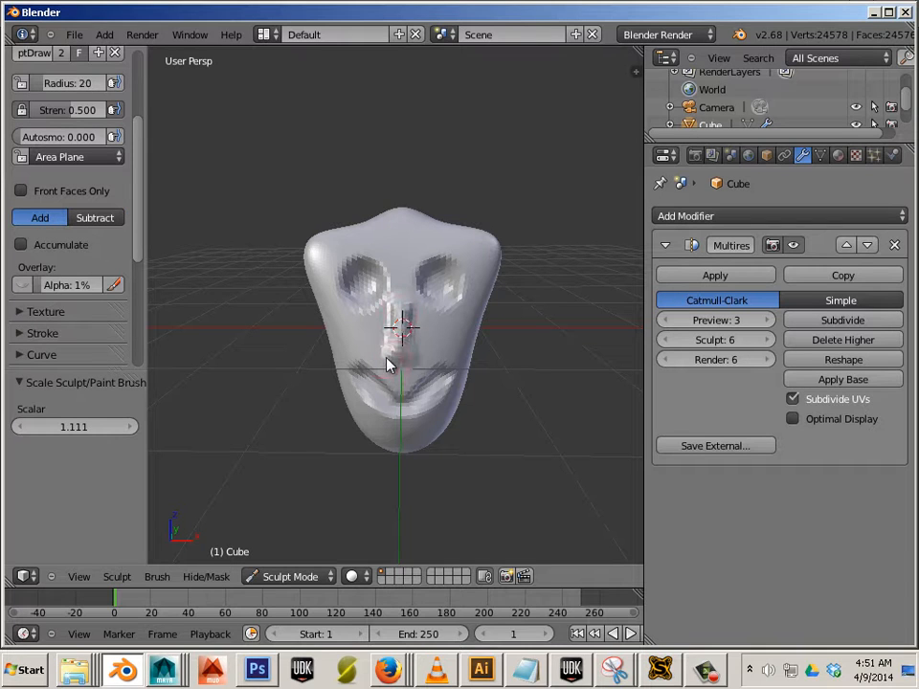
key(ctrl+z)
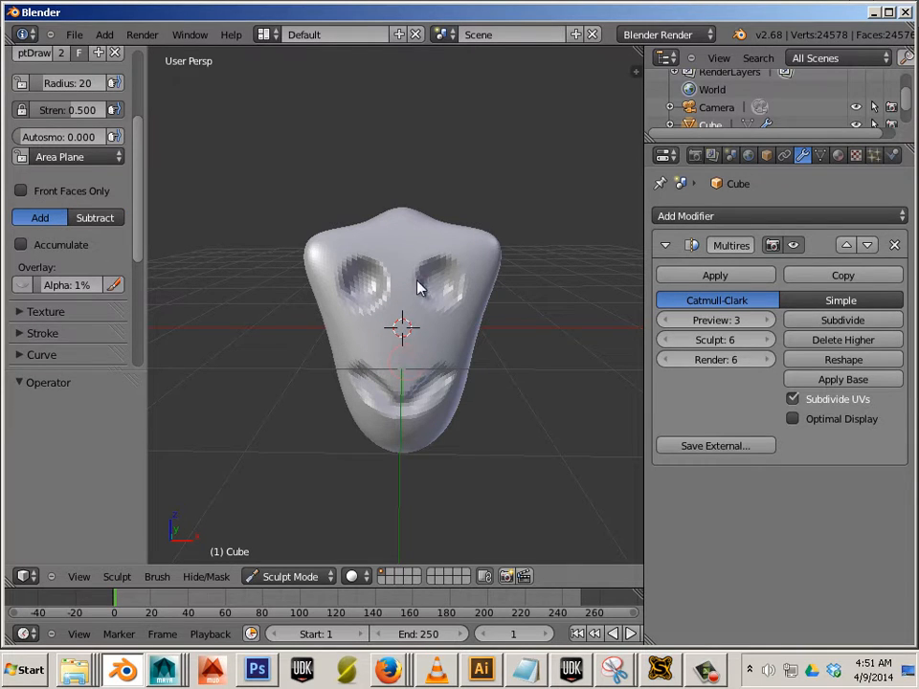
key(bracketright)
key(bracketright)
key(bracketright)
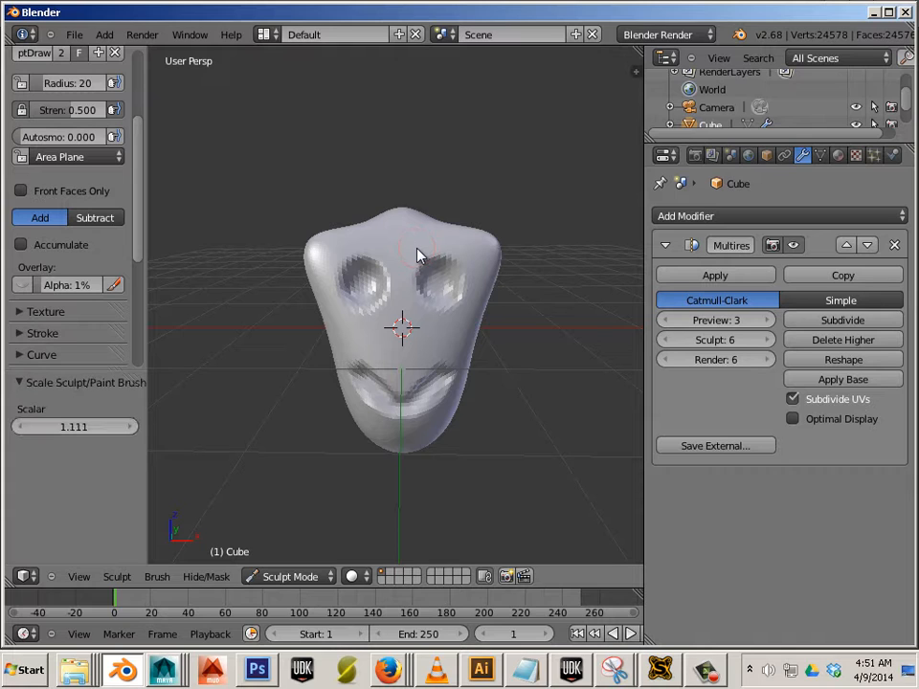
mouse_move(422, 247)
mouse_down()
mouse_move(507, 287)
mouse_move(441, 256)
mouse_up()
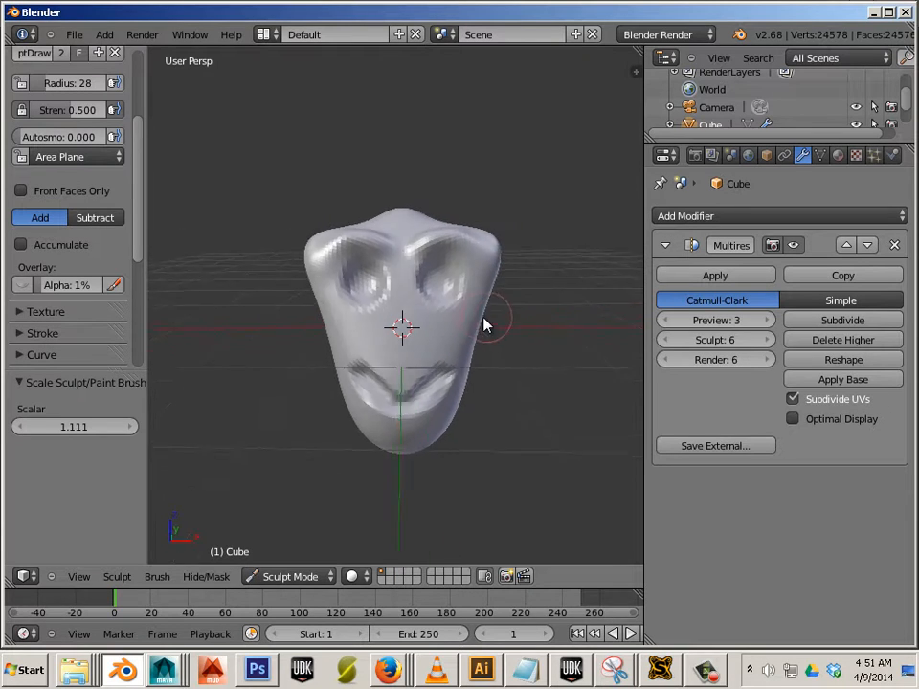
Step: Strengthen the inner brow ridges and build up a protruding nose down the centre of the face
mouse_move(483, 325)
middle_down()
mouse_move(508, 358)
mouse_move(479, 342)
middle_up()
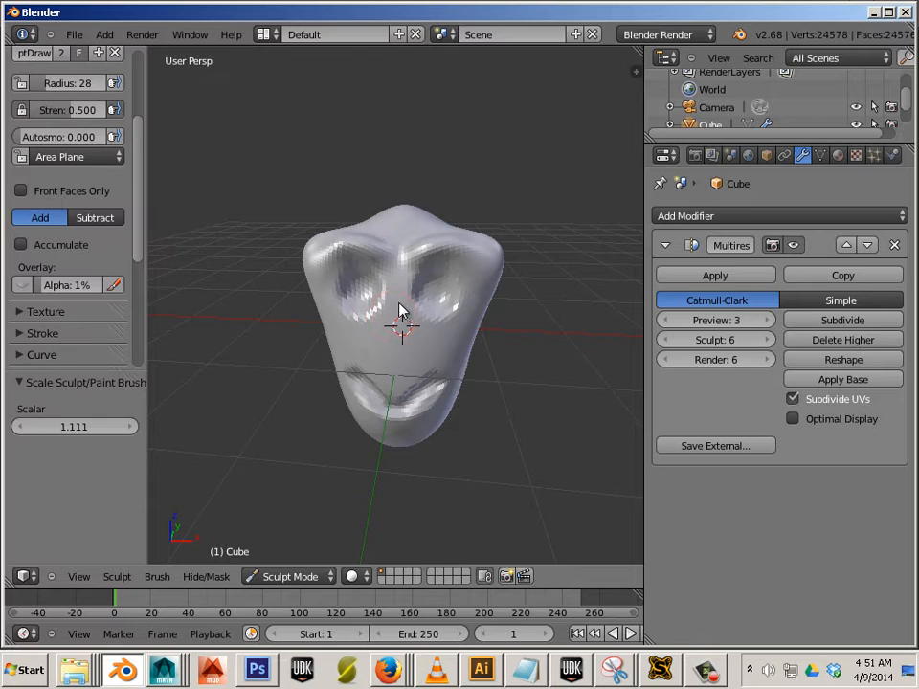
mouse_move(411, 267)
mouse_down()
mouse_move(497, 273)
mouse_move(486, 256)
mouse_move(470, 282)
mouse_move(484, 318)
mouse_move(442, 331)
mouse_up()
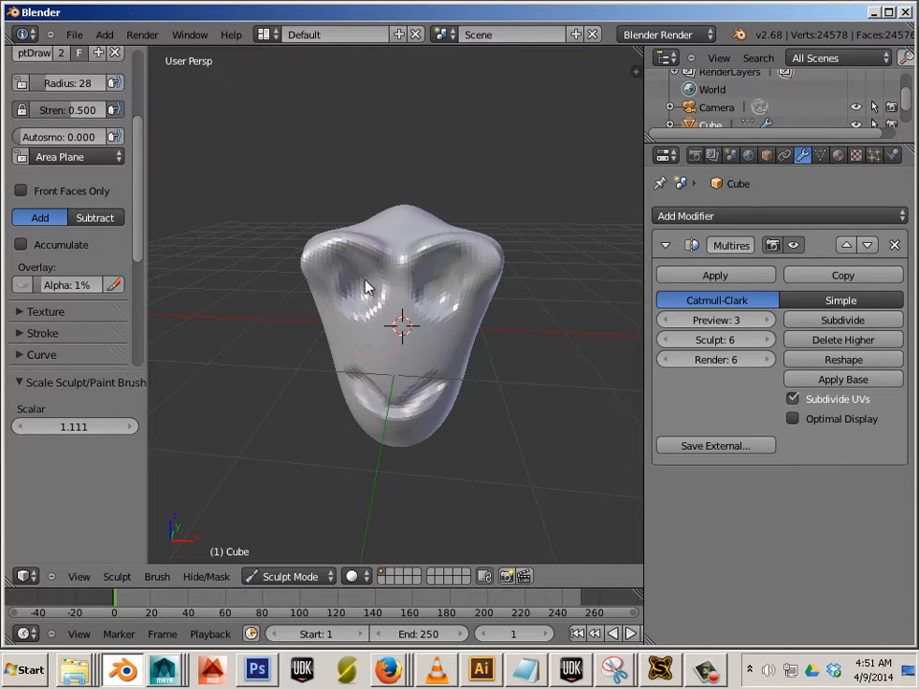
mouse_move(407, 275)
mouse_down()
mouse_move(399, 318)
mouse_move(413, 249)
mouse_move(406, 326)
mouse_move(391, 332)
mouse_move(414, 339)
mouse_move(398, 344)
mouse_move(423, 356)
mouse_up()
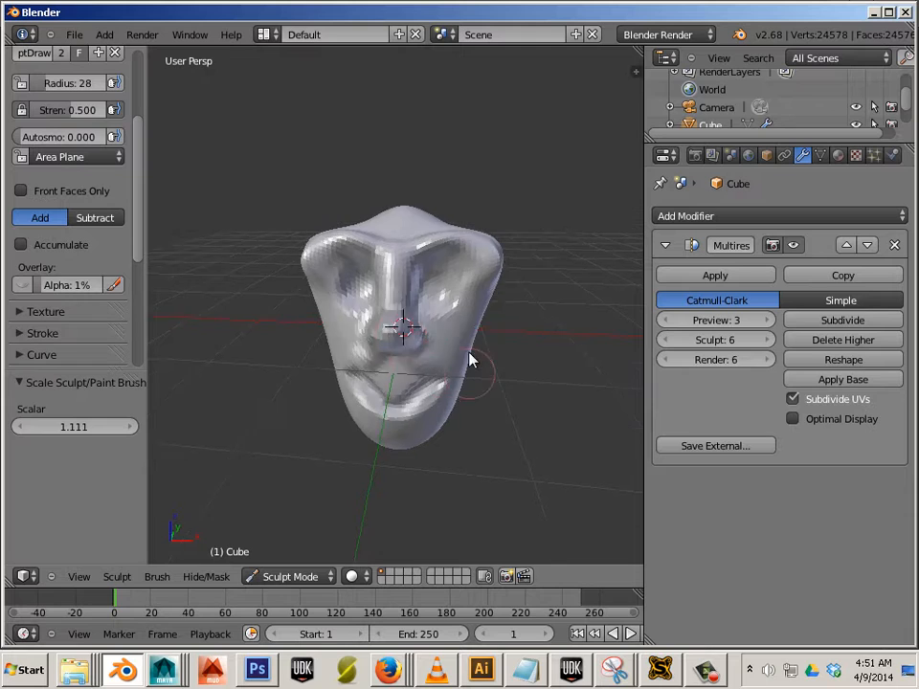
Step: Smooth the protruding tip and underside of the nose
mouse_move(470, 357)
middle_down()
mouse_move(480, 360)
mouse_move(400, 347)
mouse_move(408, 363)
mouse_move(555, 352)
middle_up()
scroll(400, 346, up, 3)
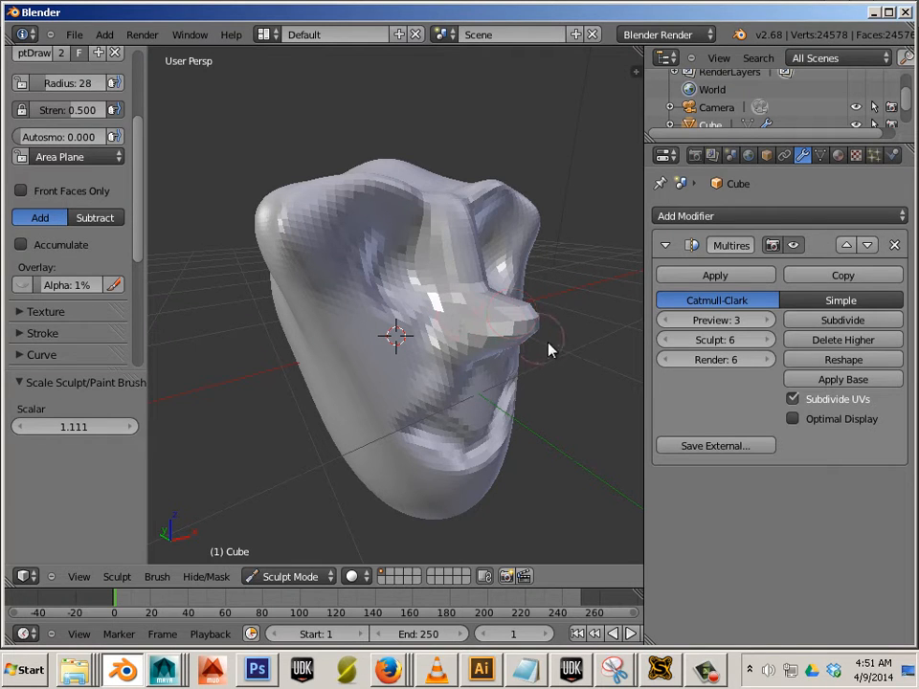
middle_drag(549, 348, 484, 354)
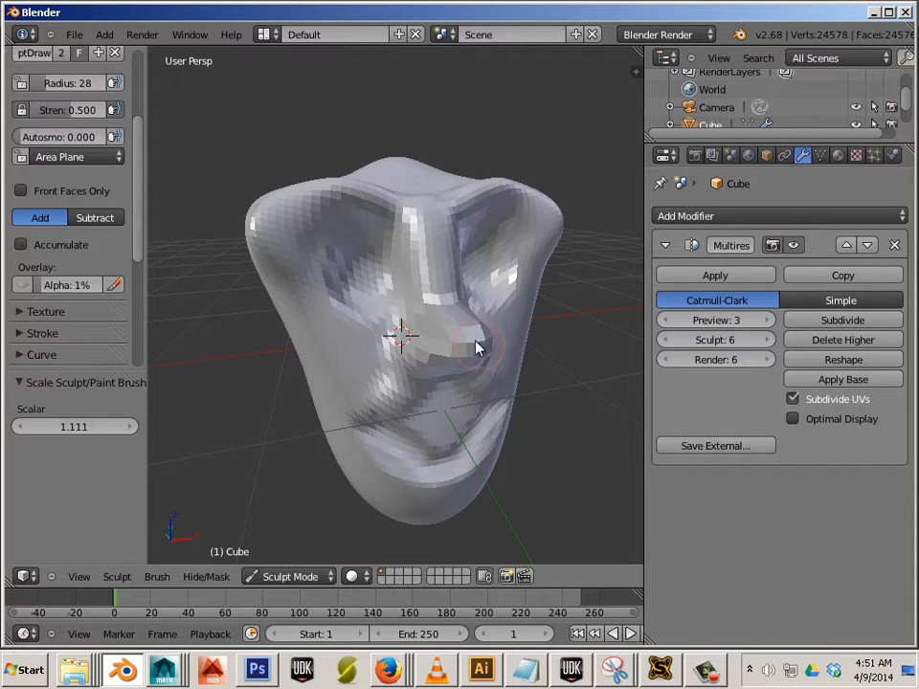
mouse_move(480, 332)
shift+mouse_down()
mouse_move(493, 340)
mouse_move(476, 353)
mouse_move(477, 339)
mouse_move(470, 370)
mouse_move(456, 362)
mouse_move(482, 348)
mouse_move(468, 369)
mouse_move(484, 321)
mouse_move(455, 367)
mouse_move(482, 357)
mouse_move(457, 354)
shift+mouse_up()
middle_drag(549, 374, 502, 373)
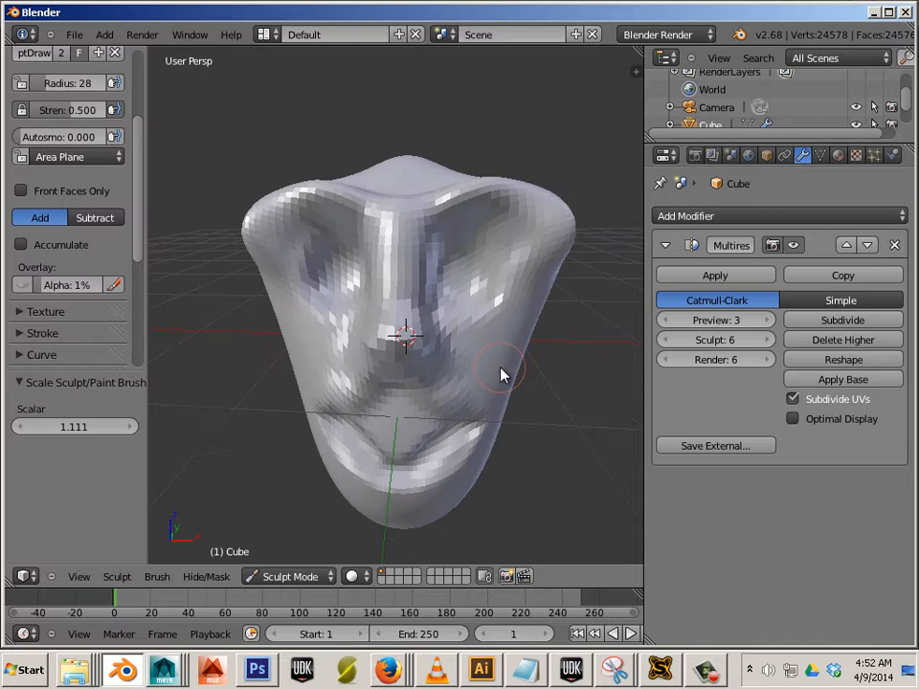
Step: Subdivide the Multires modifier once to level 7 and build up a rounded nose tip with mirrored nostril wings
click(835, 321)
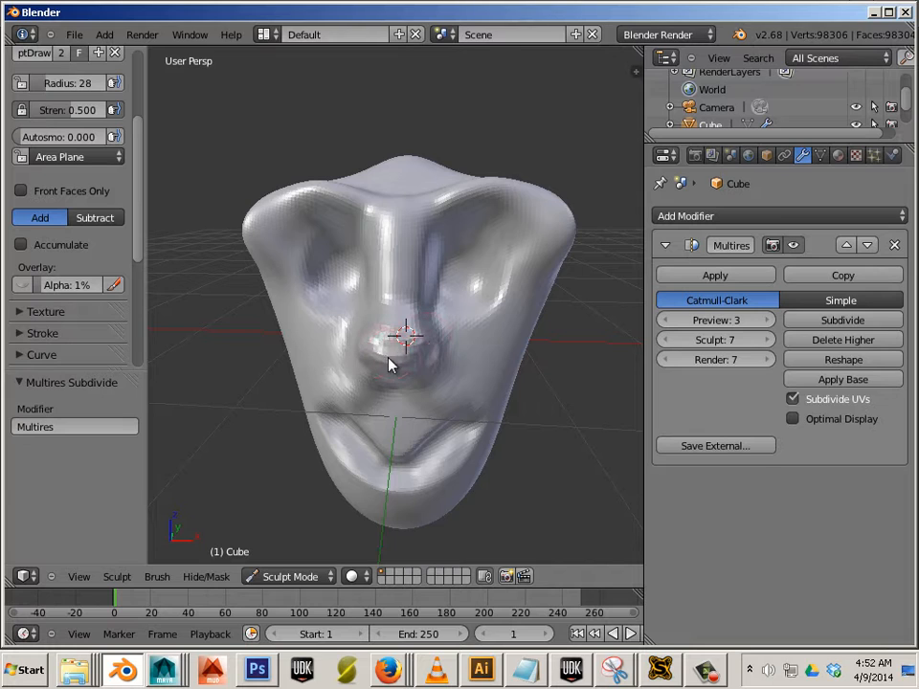
mouse_move(389, 365)
mouse_down()
mouse_move(406, 328)
mouse_move(410, 346)
mouse_move(407, 336)
mouse_move(400, 353)
mouse_move(410, 374)
mouse_up()
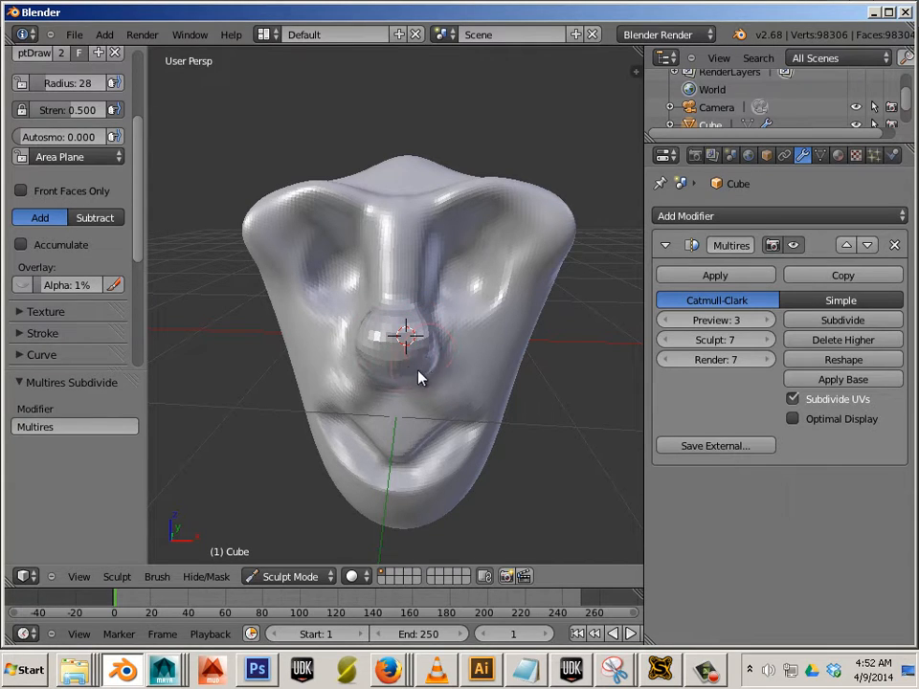
middle_drag(418, 375, 379, 346)
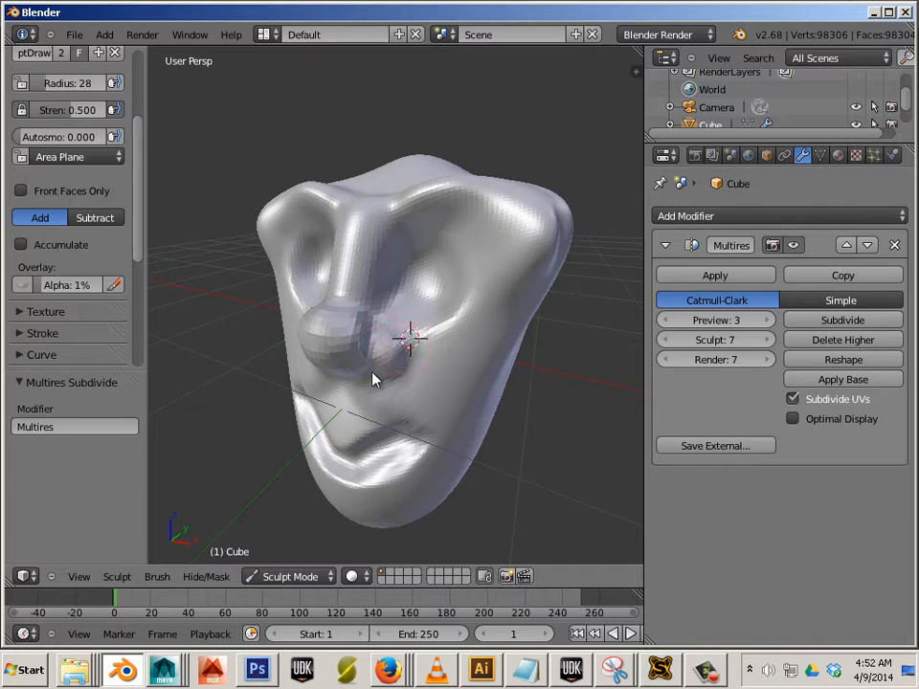
middle_drag(386, 375, 429, 391)
mouse_move(429, 391)
mouse_down()
mouse_move(382, 365)
mouse_move(366, 395)
mouse_up()
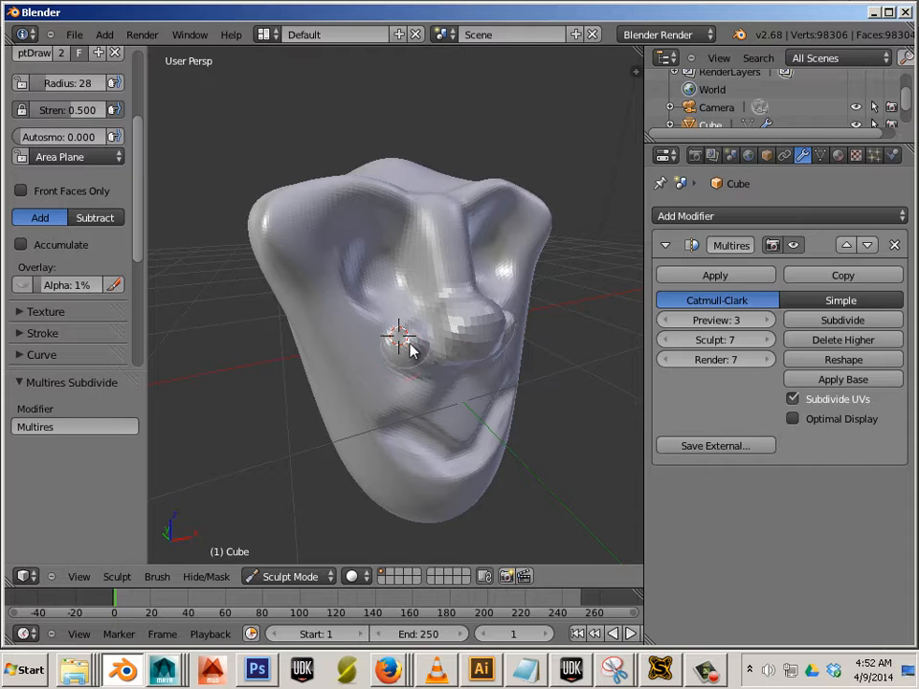
Step: Switch the brush to Subtract and carve mirrored nostril hollows into the underside of the nose
mouse_move(459, 397)
middle_down()
mouse_move(418, 372)
mouse_move(411, 310)
middle_up()
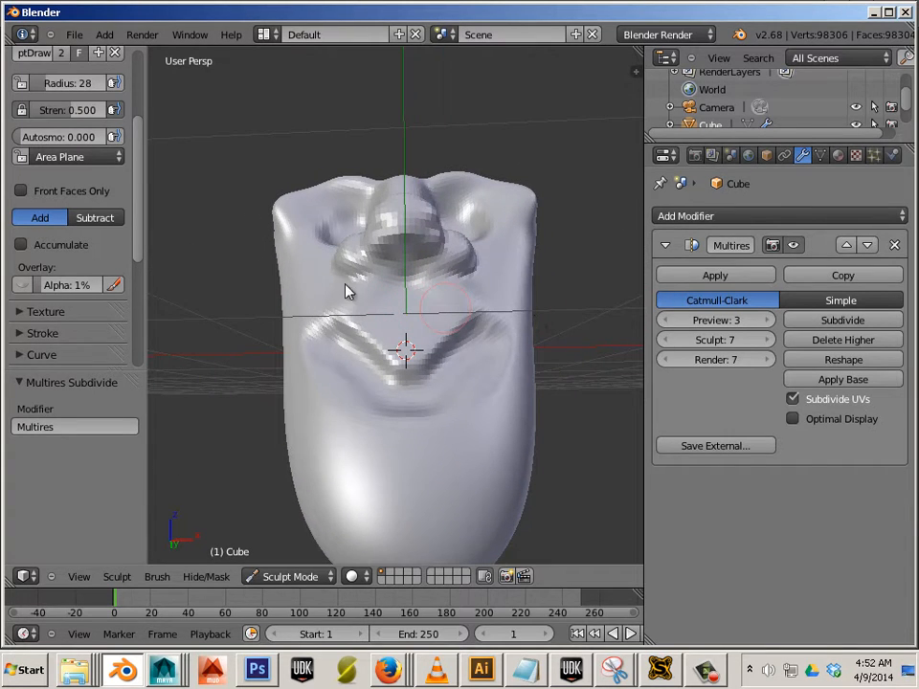
click(96, 219)
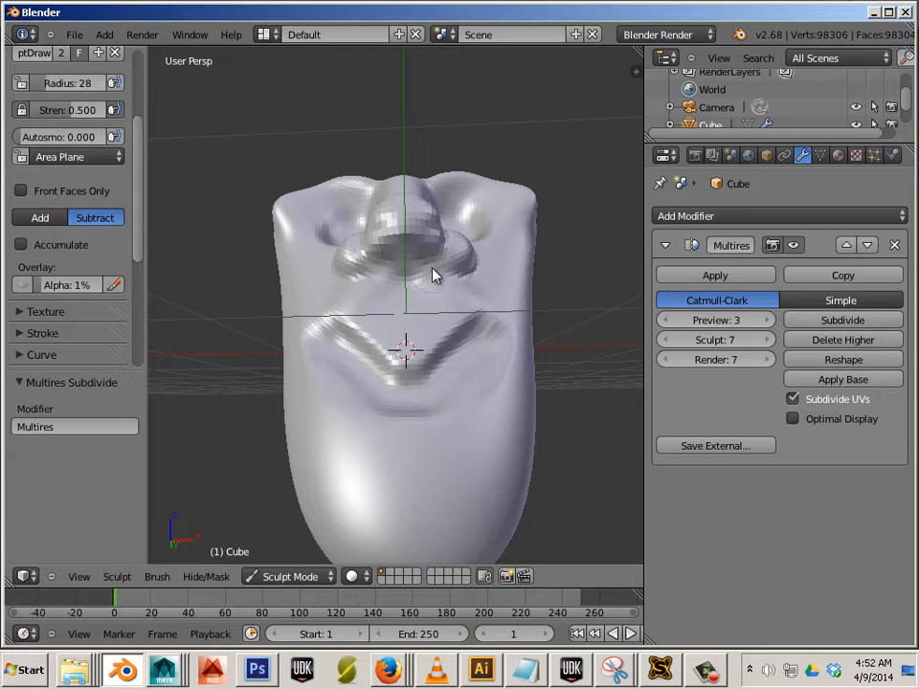
drag(431, 267, 433, 264)
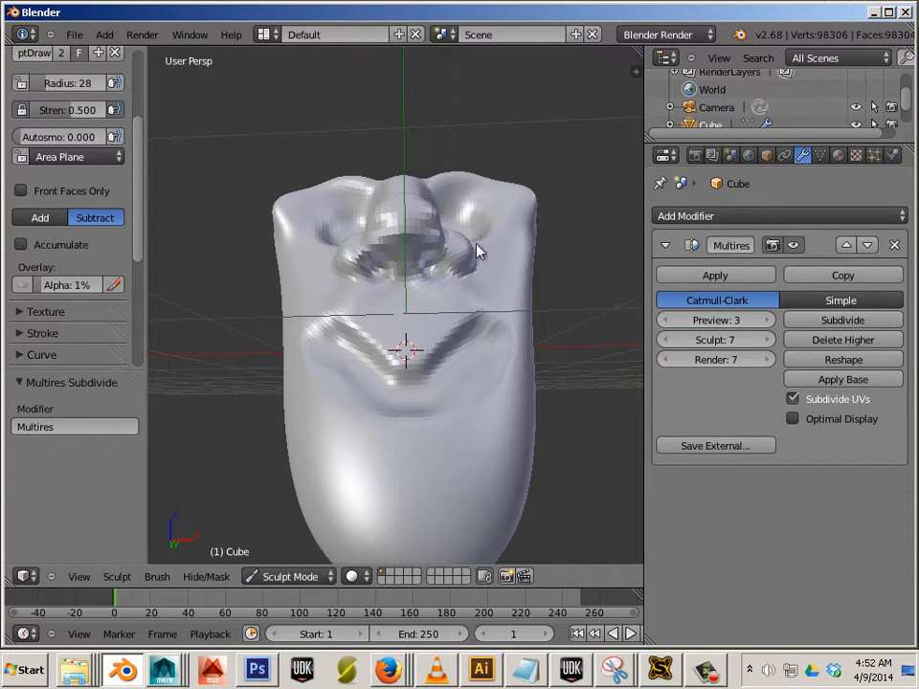
mouse_move(434, 272)
middle_down()
mouse_move(544, 293)
mouse_move(525, 312)
mouse_move(554, 325)
mouse_move(412, 334)
mouse_move(574, 335)
middle_up()
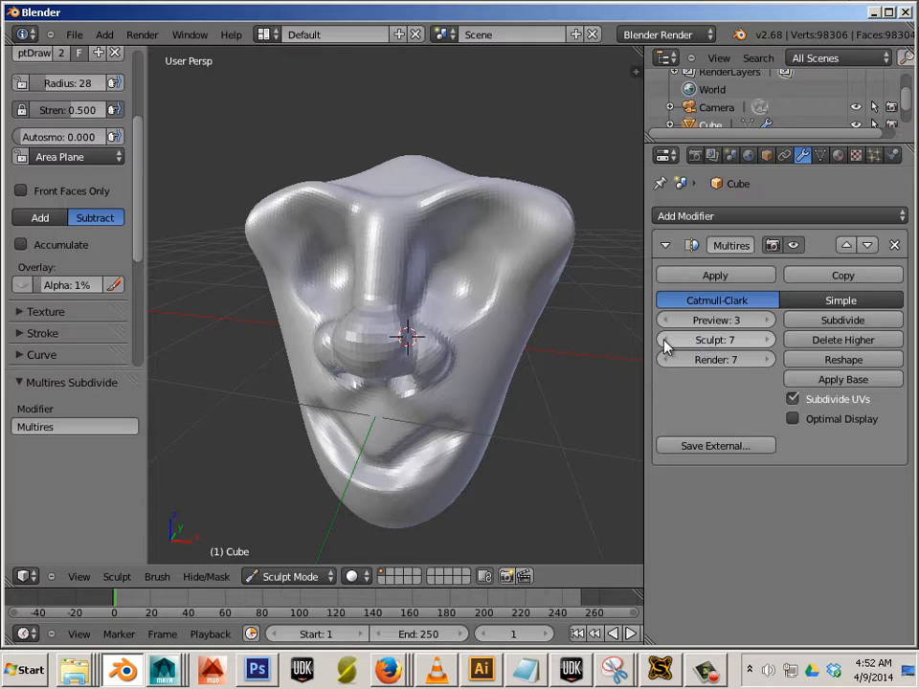
Step: Preview the head at Multires sculpt level 2, and return it to level 7
click(665, 342)
click(665, 342)
click(665, 343)
click(665, 342)
click(665, 343)
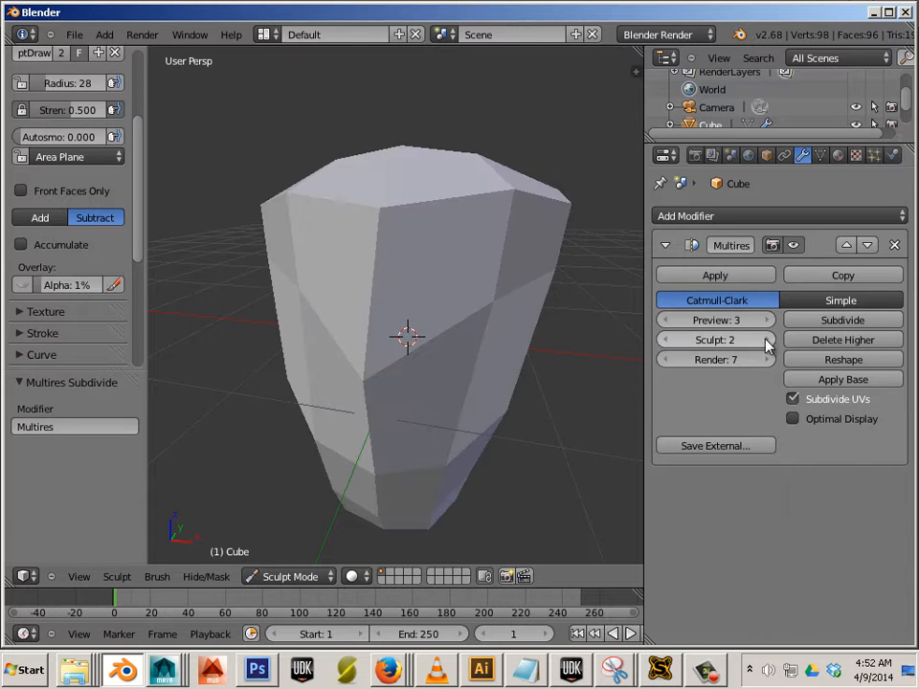
click(768, 341)
click(768, 342)
click(768, 342)
click(767, 341)
click(769, 342)
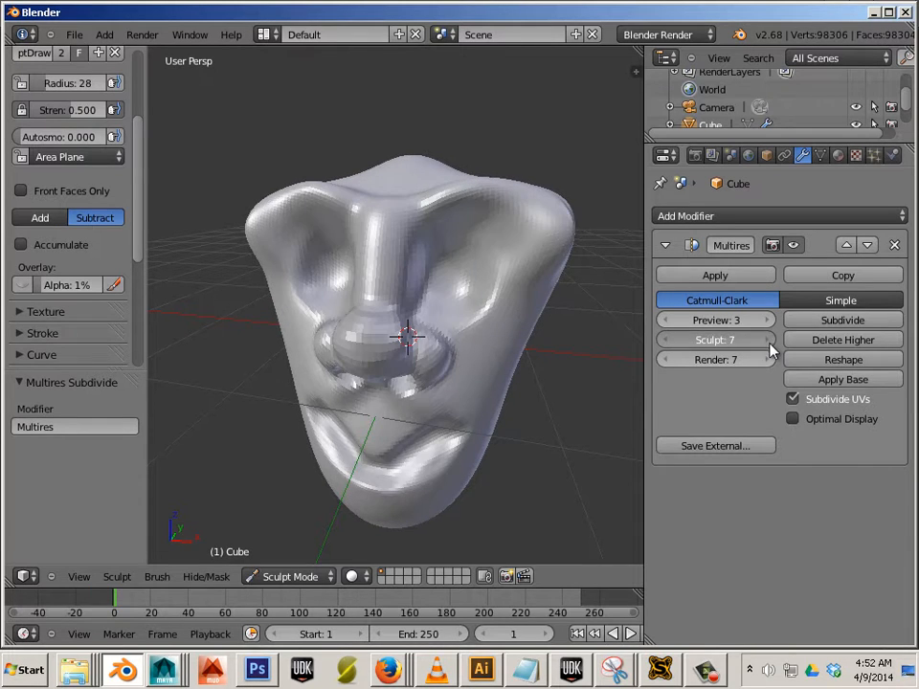
Step: Lower the Multires sculpt level to 2 to work on the coarse shape
click(665, 342)
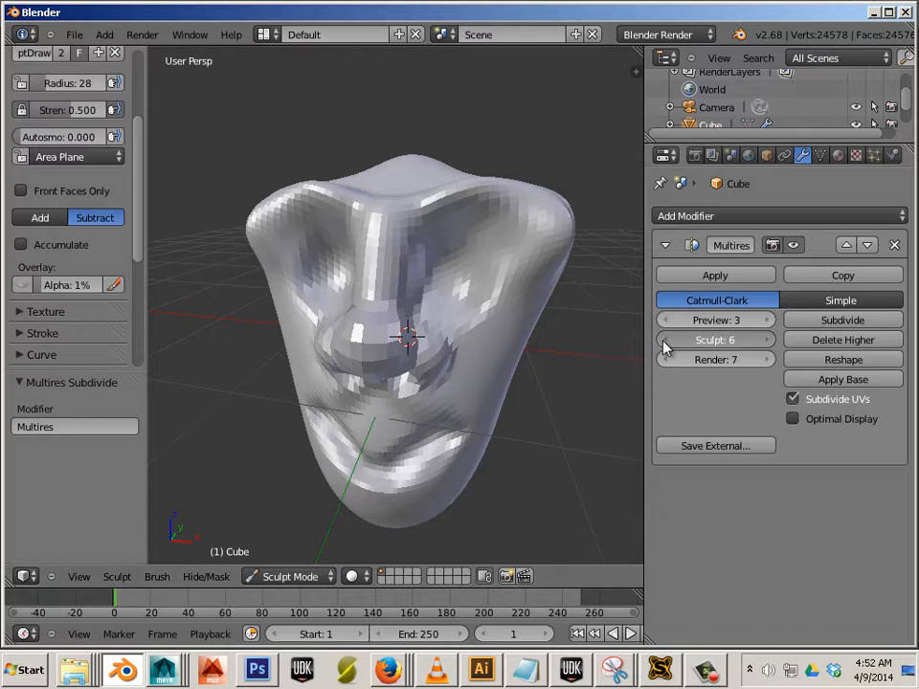
click(665, 343)
click(665, 342)
click(665, 342)
click(665, 342)
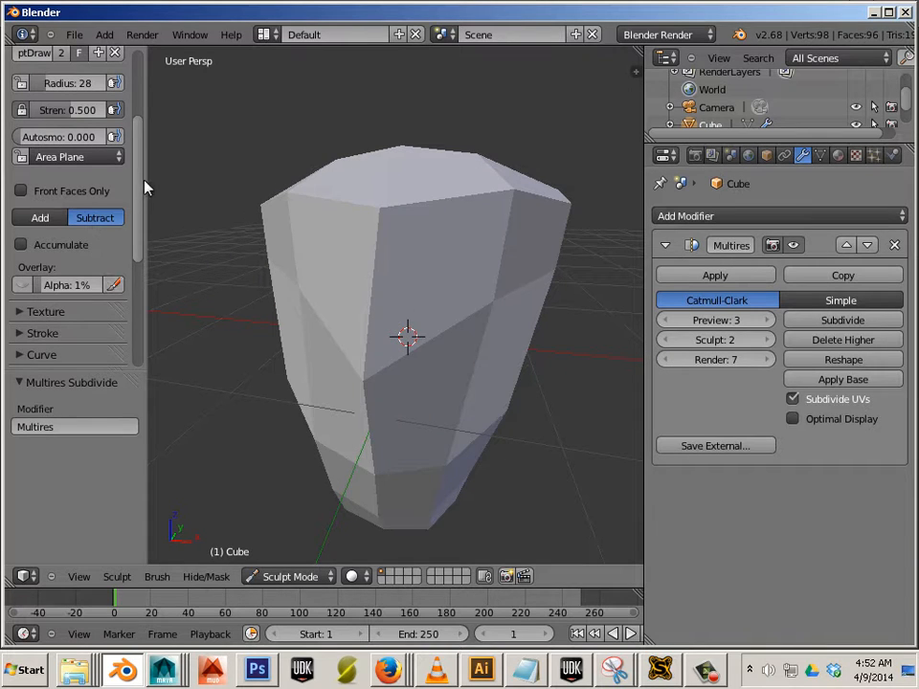
Step: With the Grab brush at radius 228, push the upper sides of the head inward to narrow the coarse form
scroll(144, 182, up, 5)
click(110, 105)
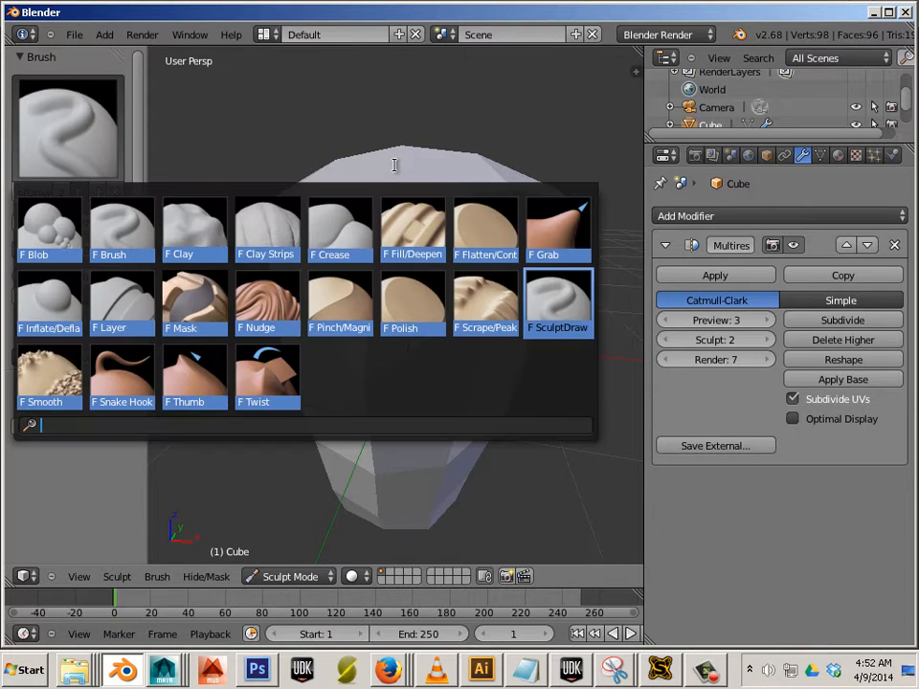
click(574, 222)
key(bracketright)
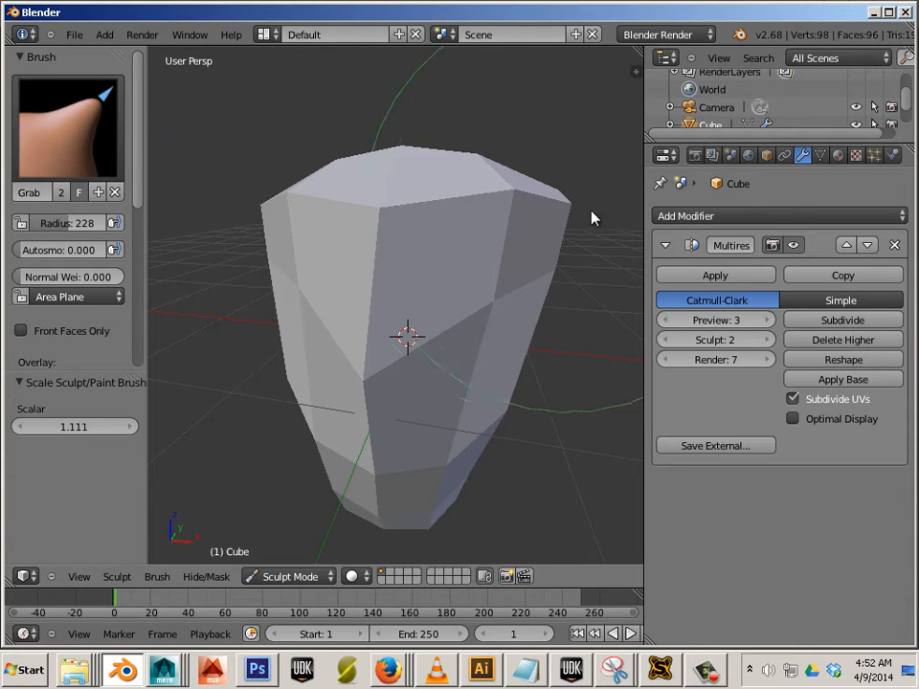
drag(565, 205, 488, 204)
mouse_move(488, 204)
middle_down()
mouse_move(488, 228)
mouse_move(582, 334)
mouse_move(571, 326)
mouse_move(462, 414)
mouse_move(472, 431)
mouse_move(492, 400)
mouse_move(486, 463)
mouse_move(426, 469)
mouse_move(459, 497)
mouse_move(453, 447)
mouse_move(543, 420)
mouse_move(534, 476)
mouse_move(441, 456)
mouse_move(532, 452)
middle_up()
Step: Raise the Multires sculpt level back to 7 to restore the fine facial detail
click(767, 340)
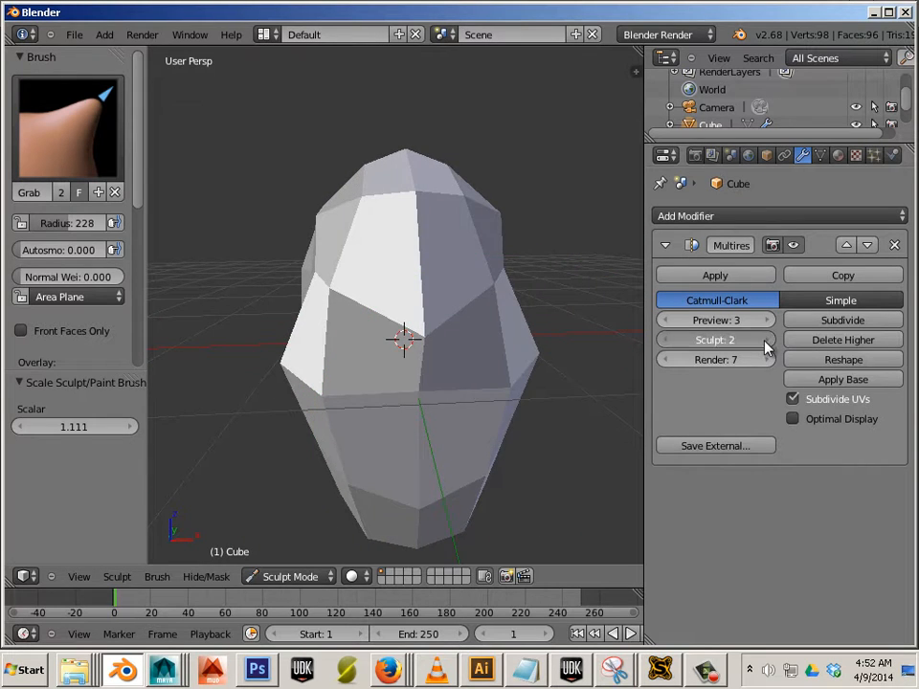
click(767, 340)
click(767, 340)
click(766, 339)
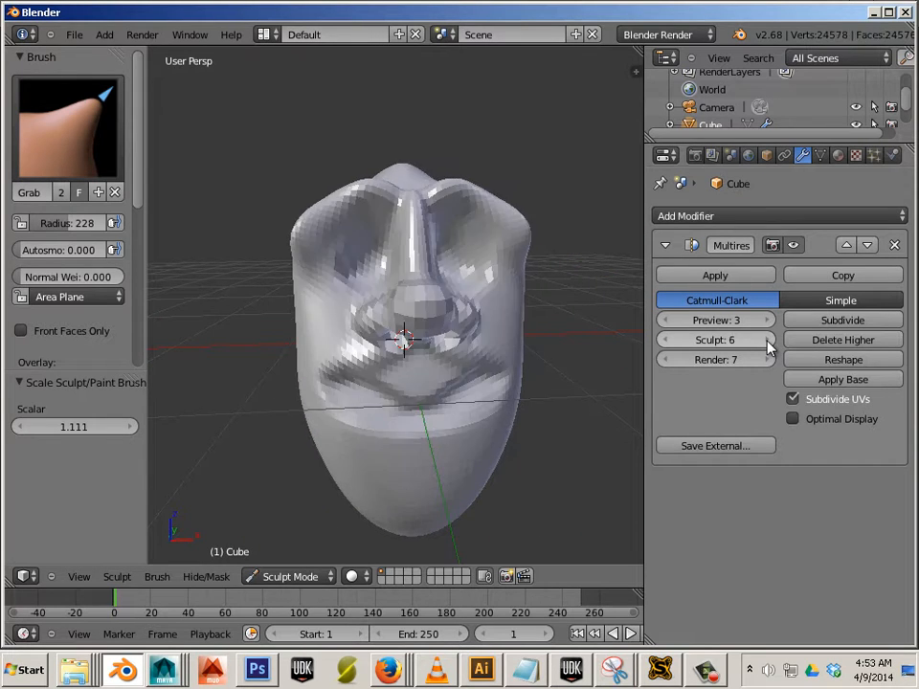
click(766, 340)
Step: Reshape the head with a short Grab stroke at the high sculpt level
mouse_move(509, 369)
middle_down()
mouse_move(390, 365)
mouse_move(353, 377)
mouse_move(469, 396)
mouse_move(488, 382)
mouse_move(427, 234)
mouse_move(468, 285)
mouse_move(491, 289)
mouse_move(410, 373)
mouse_move(470, 396)
mouse_move(456, 247)
mouse_move(517, 341)
mouse_move(375, 334)
mouse_move(499, 313)
mouse_move(430, 431)
mouse_move(380, 437)
mouse_move(433, 434)
mouse_move(361, 226)
mouse_move(413, 211)
mouse_move(300, 233)
mouse_move(386, 321)
mouse_move(386, 214)
mouse_move(495, 335)
mouse_move(535, 425)
mouse_move(408, 373)
mouse_move(463, 465)
mouse_move(375, 489)
mouse_move(273, 402)
mouse_move(461, 291)
mouse_move(468, 267)
mouse_move(544, 353)
mouse_move(427, 357)
mouse_move(427, 379)
mouse_move(377, 358)
mouse_move(256, 361)
mouse_move(252, 332)
mouse_move(390, 429)
mouse_move(352, 438)
middle_up()
drag(351, 432, 352, 417)
mouse_move(352, 425)
middle_down()
mouse_move(406, 416)
mouse_move(412, 425)
mouse_move(400, 323)
middle_up()
Step: Shrink the Grab brush and make a short stroke on the middle of the face
key(bracketleft)
key(bracketleft)
key(bracketleft)
key(bracketleft)
key(bracketleft)
key(bracketleft)
key(bracketleft)
key(bracketleft)
key(bracketleft)
key(bracketleft)
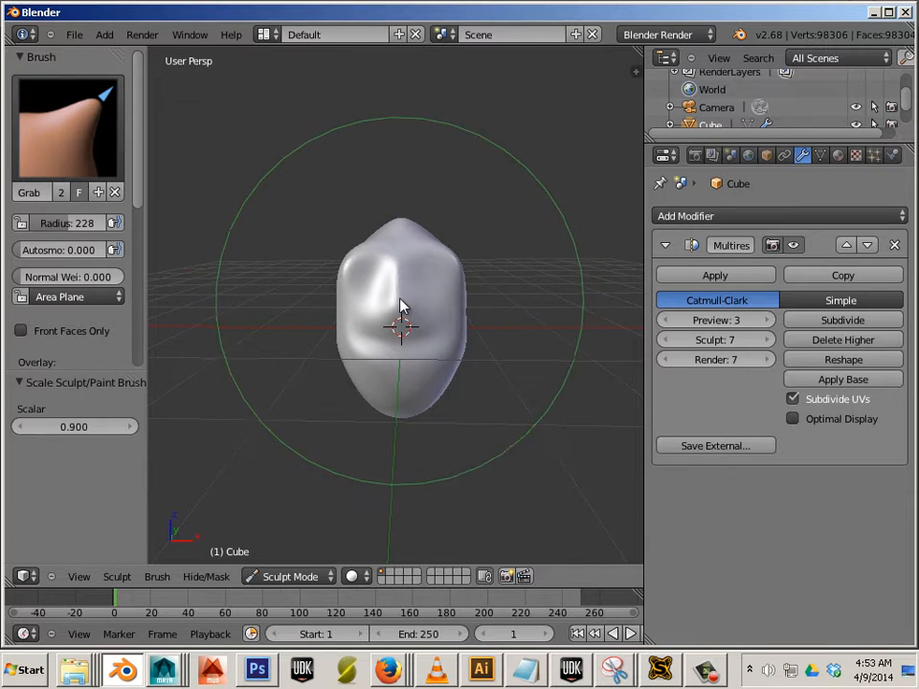
drag(392, 311, 398, 327)
Step: Carve mirrored eye sockets into the face with the SculptDraw brush set to Subtract at radius 77 and strength 0.500
click(110, 158)
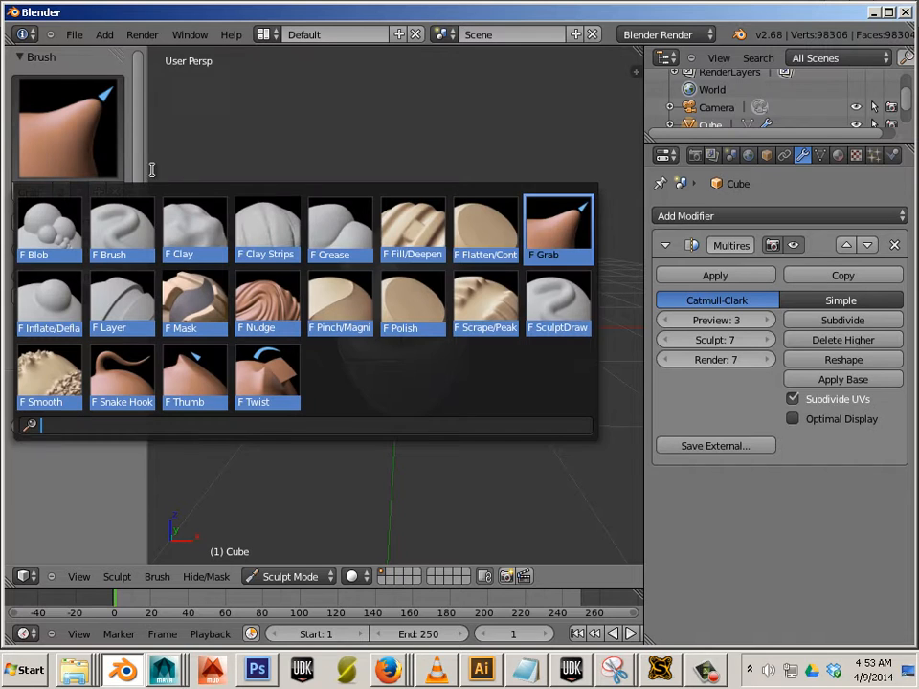
click(558, 304)
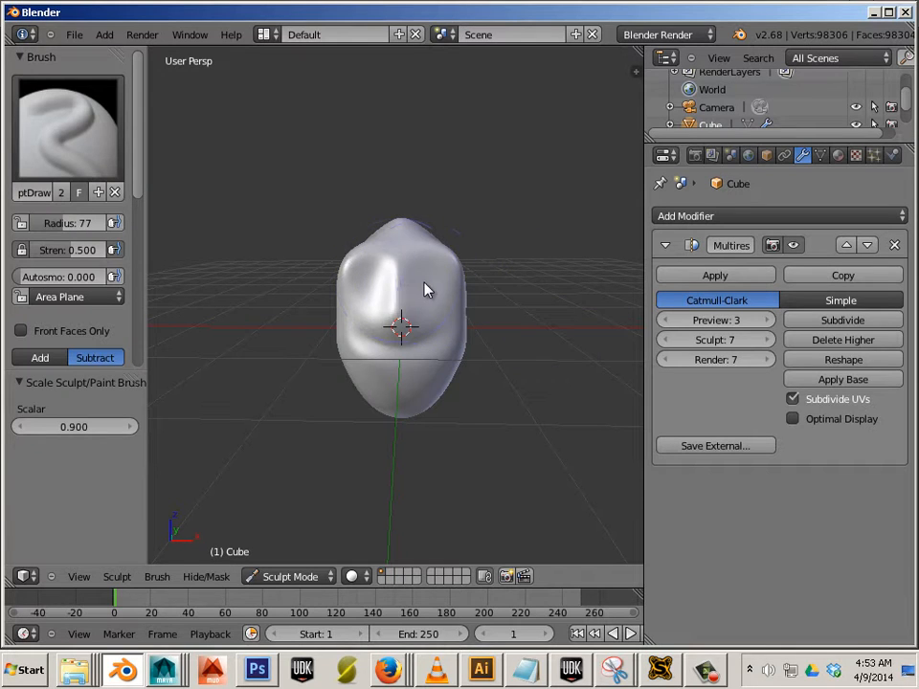
mouse_move(427, 289)
mouse_down()
mouse_move(418, 279)
mouse_move(428, 297)
mouse_move(427, 280)
mouse_up()
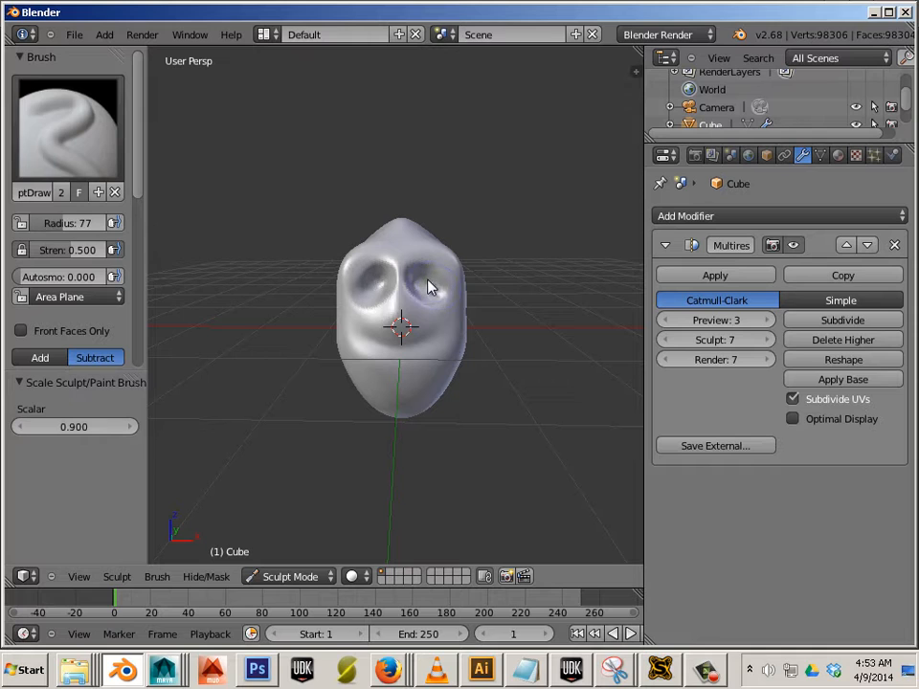
middle_drag(483, 445, 466, 446)
Step: Switch the head to Object Mode and raise its Multires preview level to 7
click(309, 584)
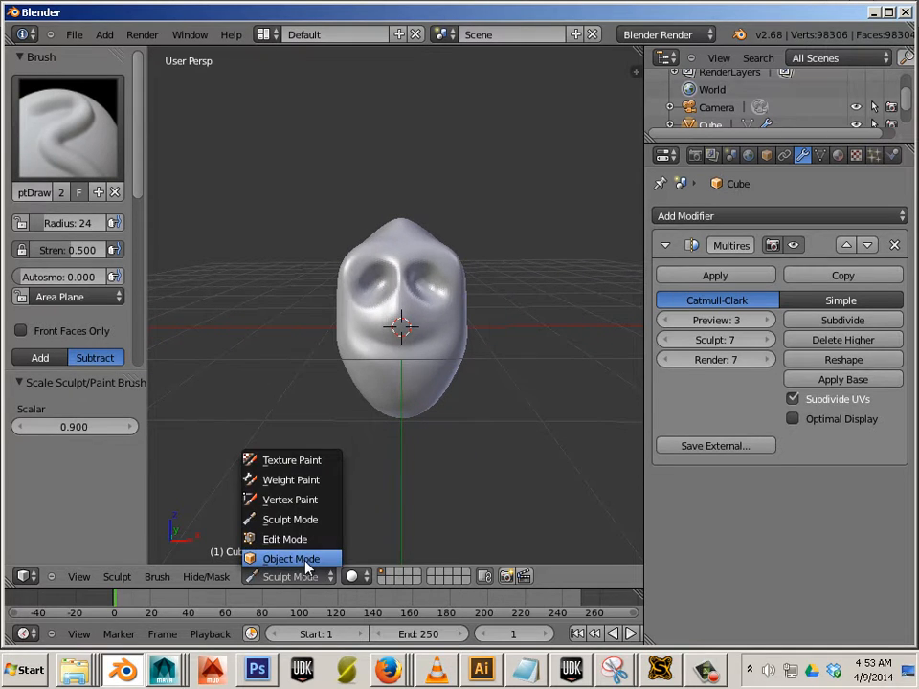
click(277, 558)
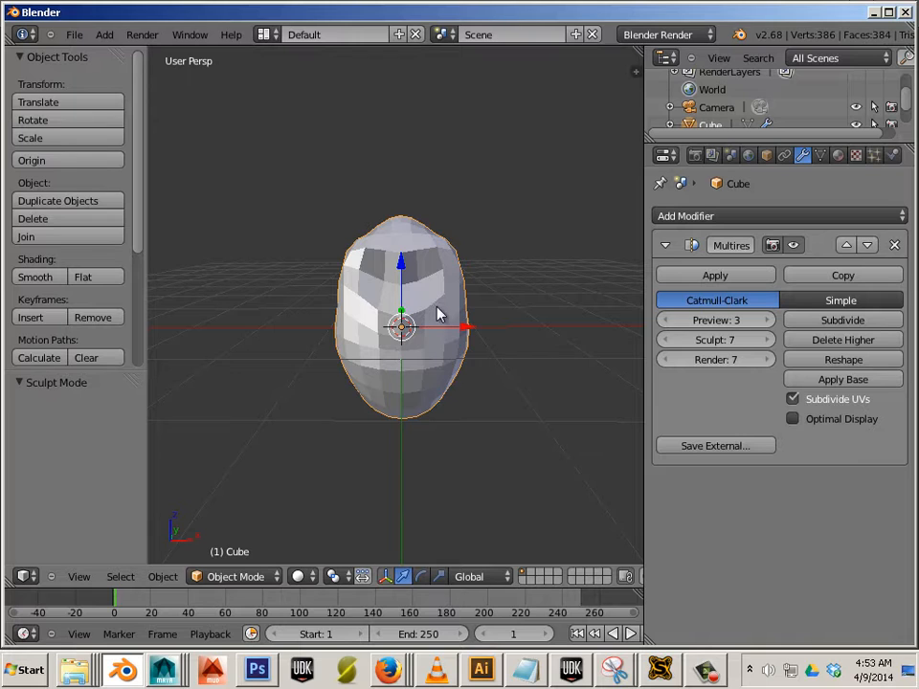
click(768, 322)
click(769, 322)
click(768, 322)
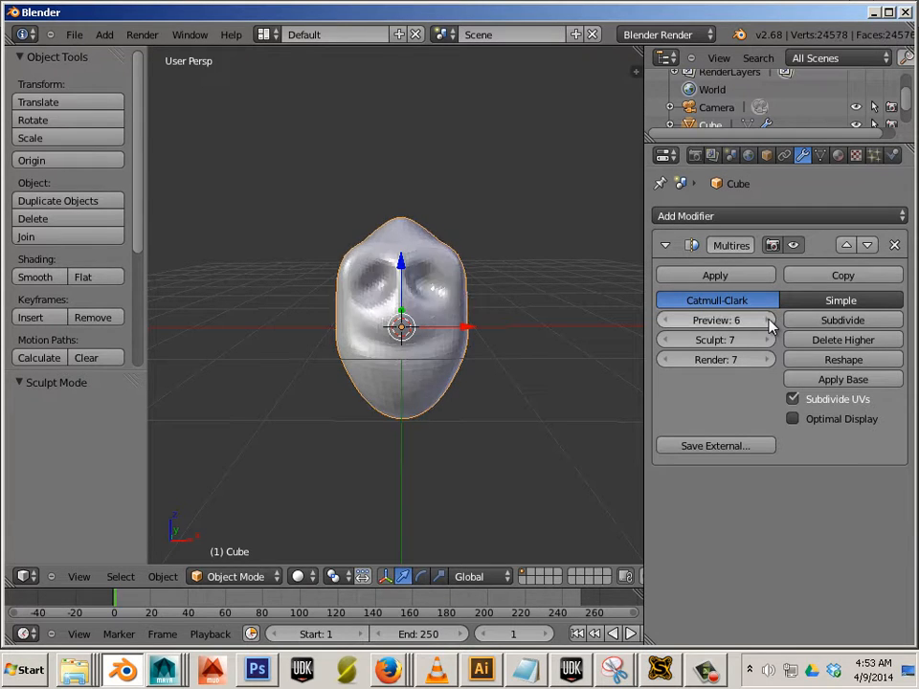
click(769, 322)
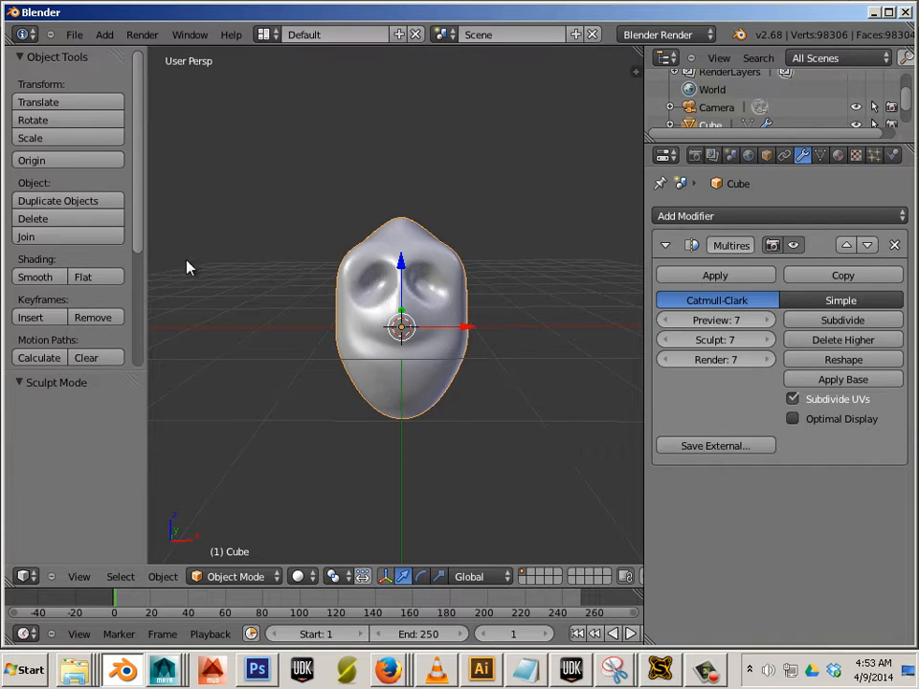
Step: Add a new mesh cube and move it about 2.198 units down the Z axis, below the head
click(104, 35)
mouse_move(119, 53)
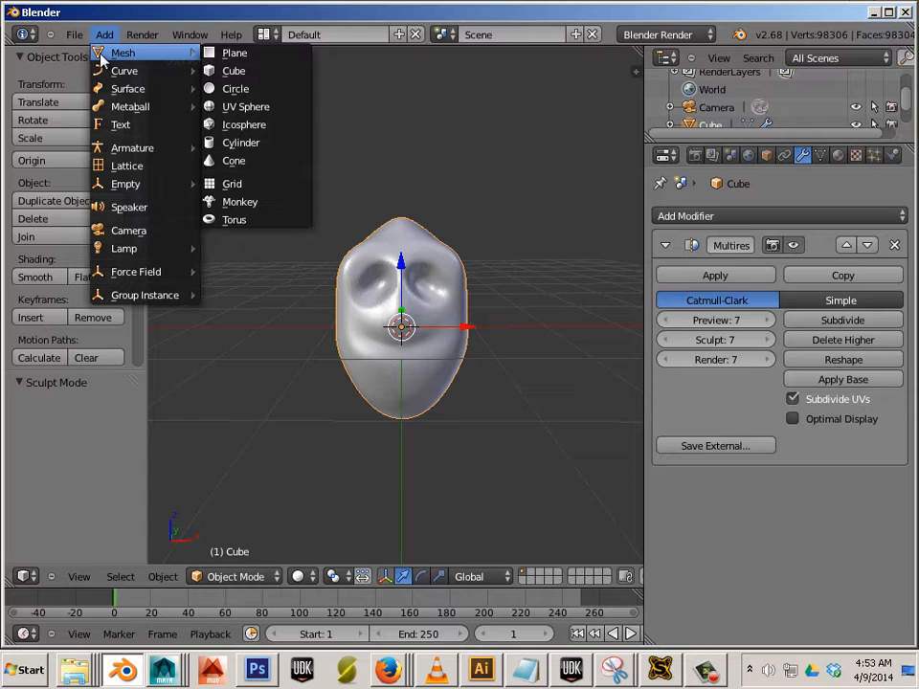
click(232, 69)
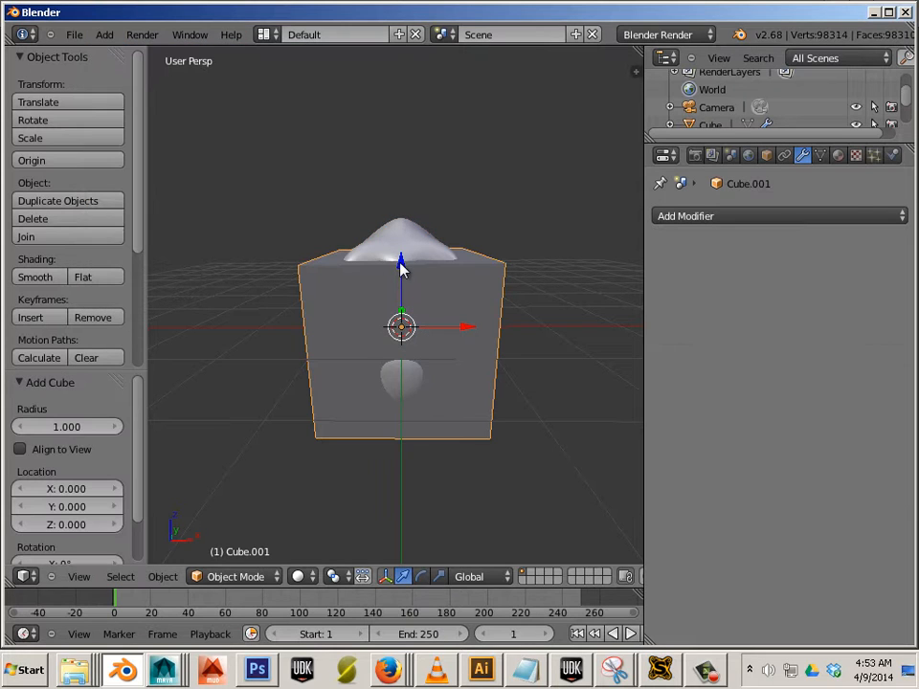
key(g)
key(z)
click(365, 400)
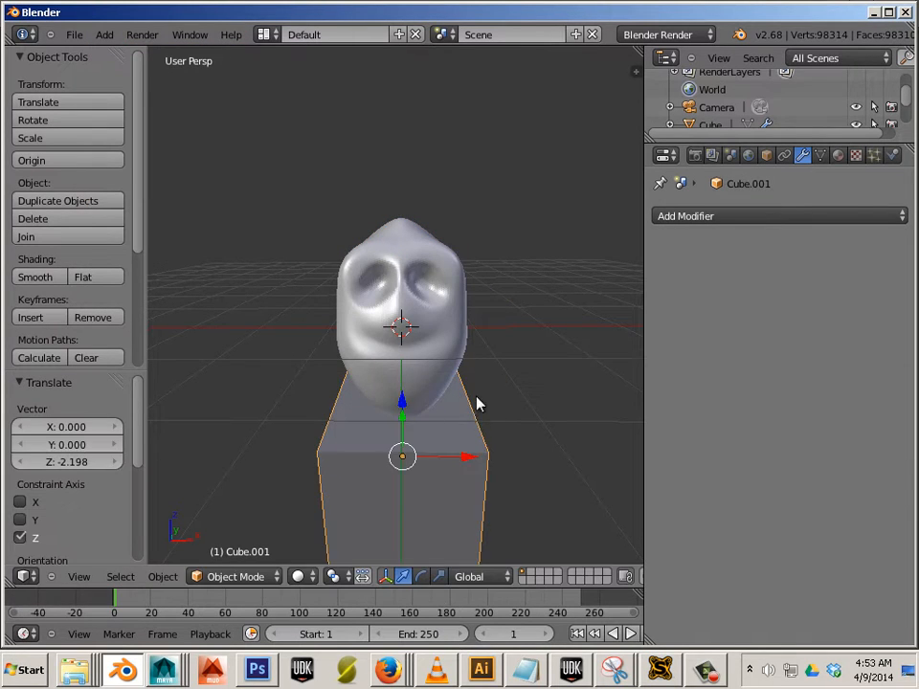
middle_drag(476, 404, 437, 344)
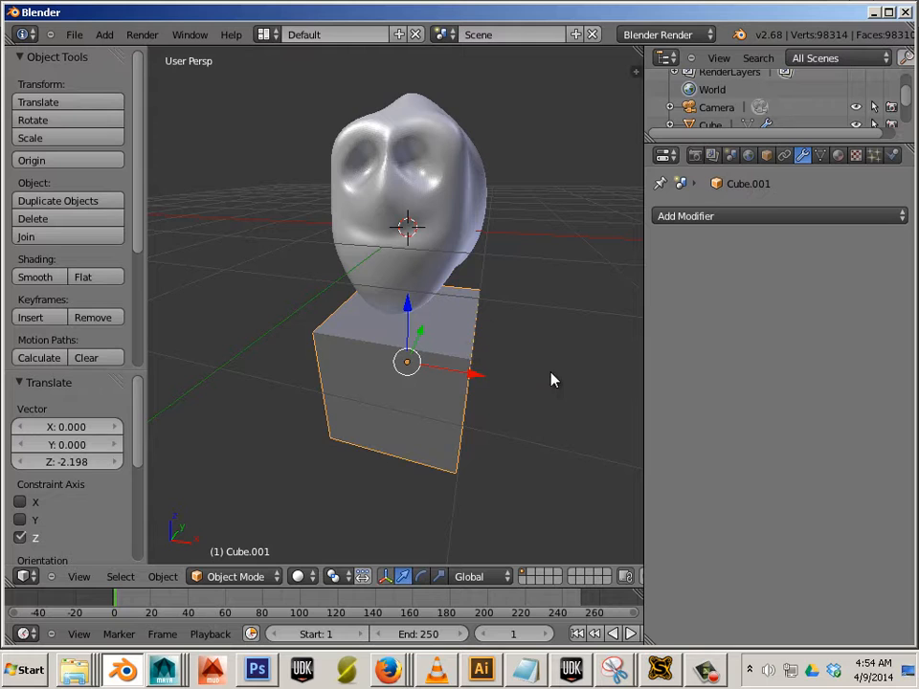
middle_drag(551, 377, 473, 376)
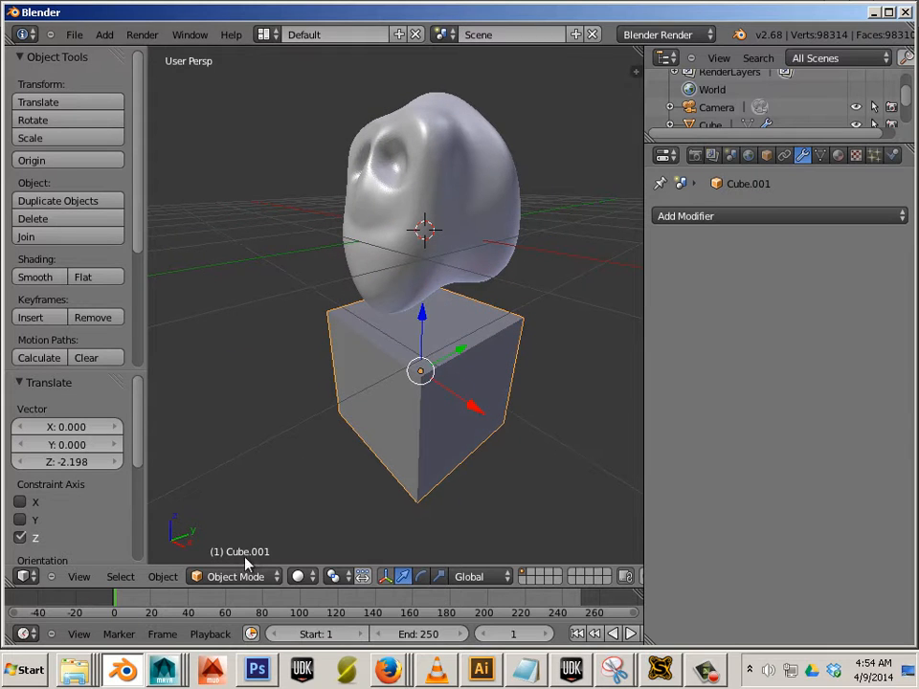
click(231, 576)
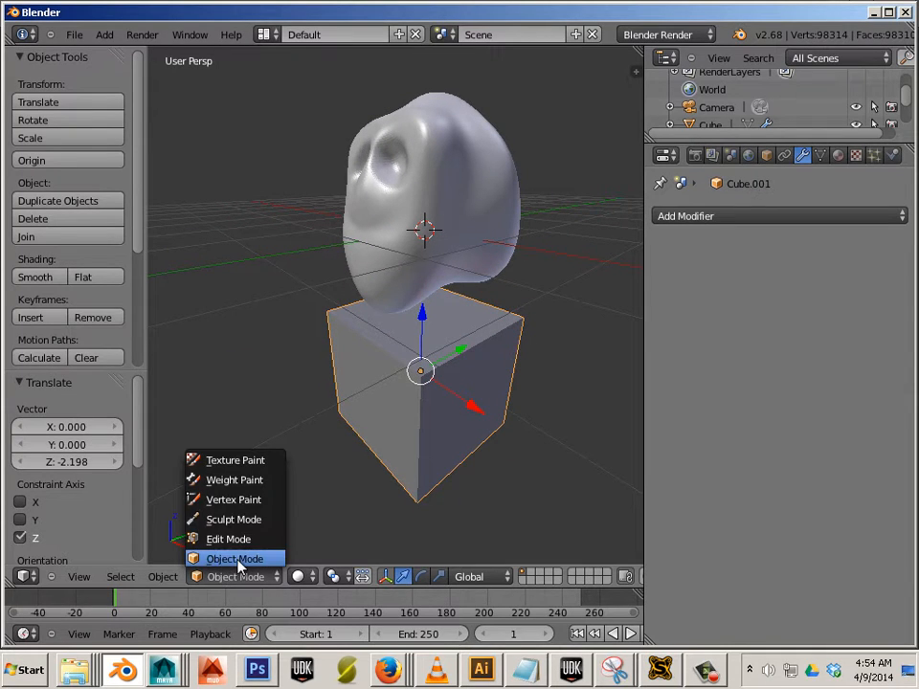
click(254, 524)
mouse_move(260, 434)
middle_down()
mouse_move(297, 403)
mouse_move(278, 417)
mouse_move(294, 464)
middle_up()
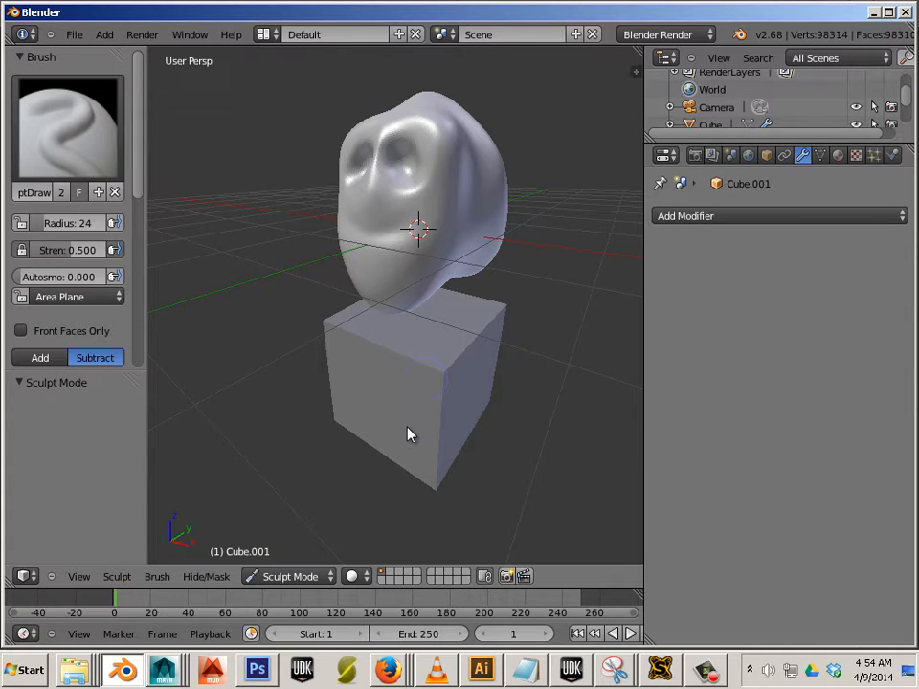
click(312, 577)
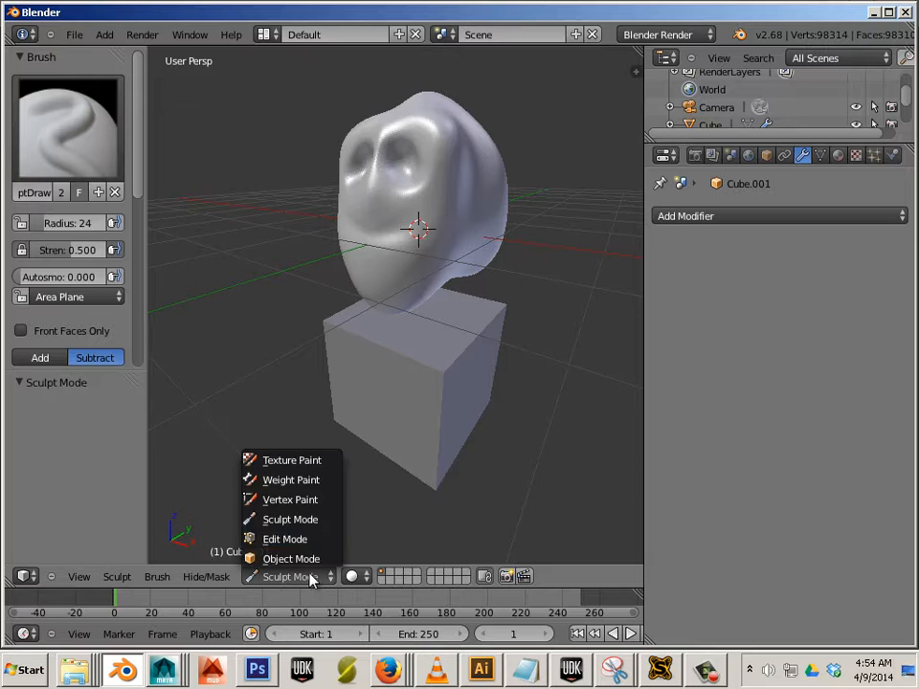
click(314, 559)
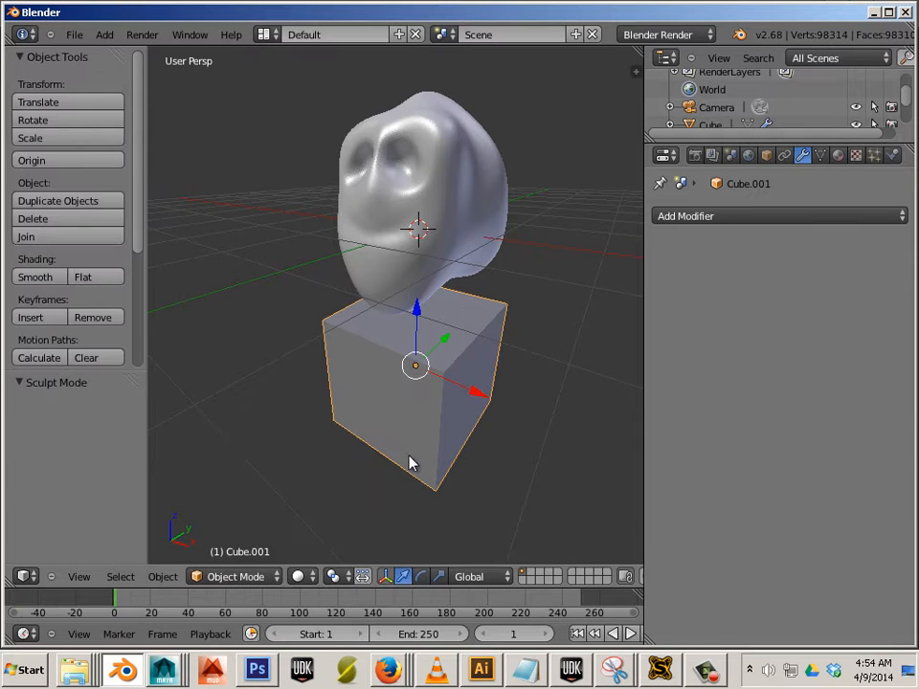
Step: Add a Multiresolution modifier to the new cube and subdivide it twice
click(719, 217)
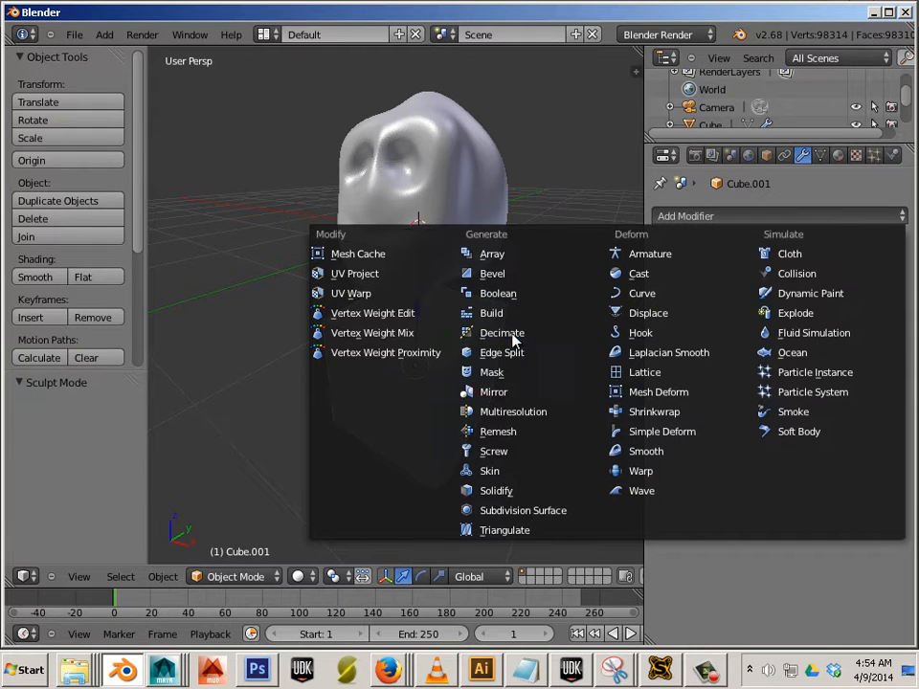
click(514, 413)
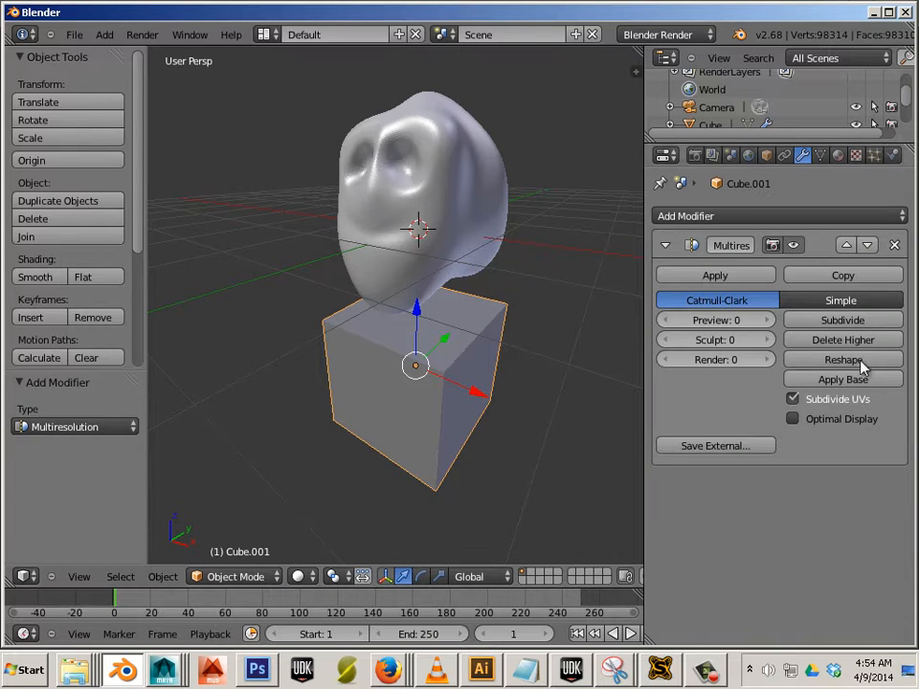
click(860, 324)
click(860, 322)
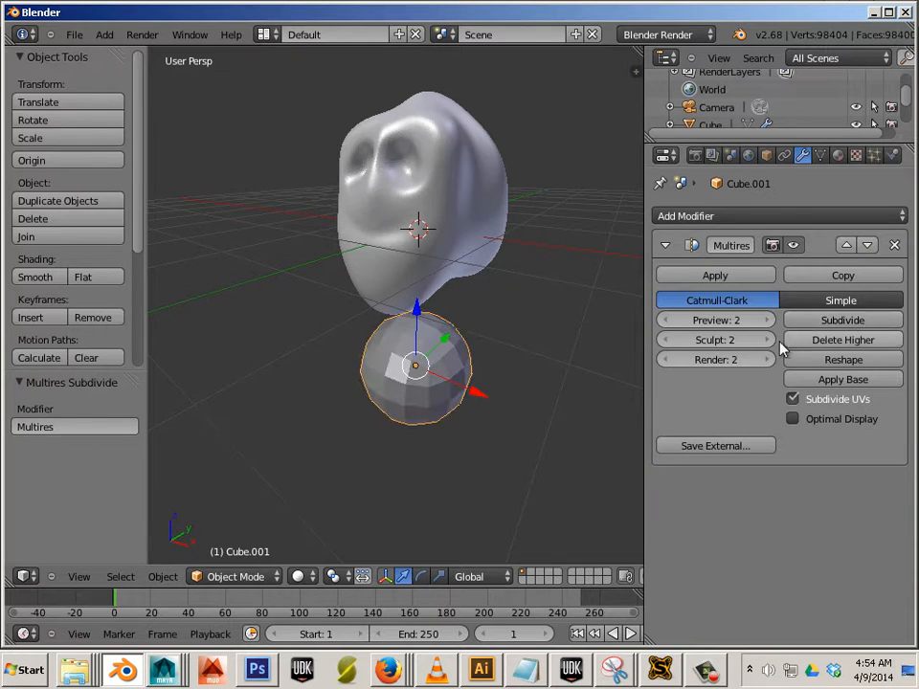
Step: In Sculpt Mode, pull the subdivided cube up under the head into a neck with the Grab brush at radius 101
click(229, 577)
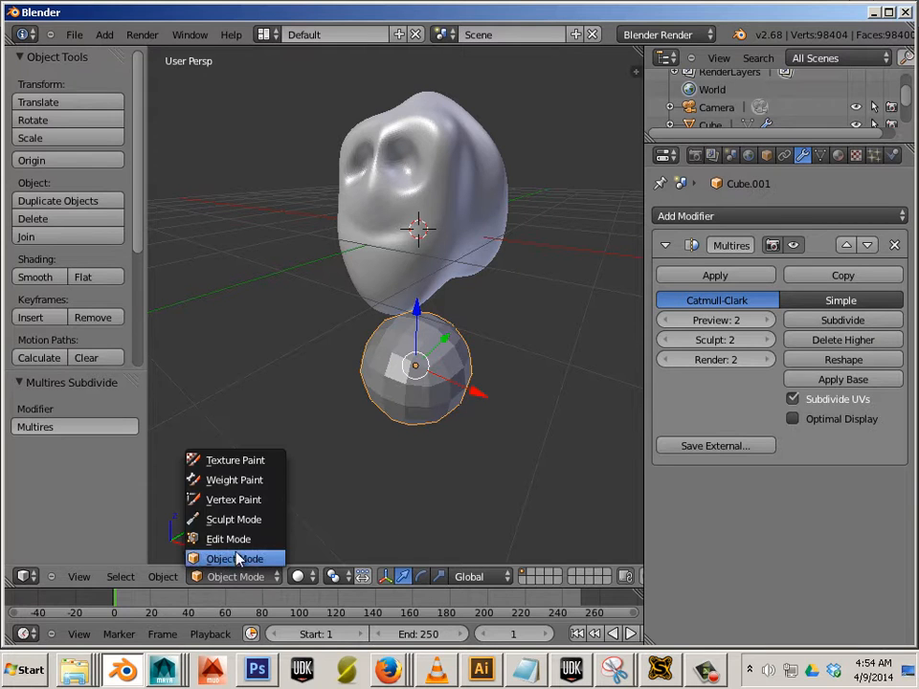
click(242, 519)
mouse_move(347, 439)
middle_down()
mouse_move(418, 420)
mouse_move(402, 422)
middle_up()
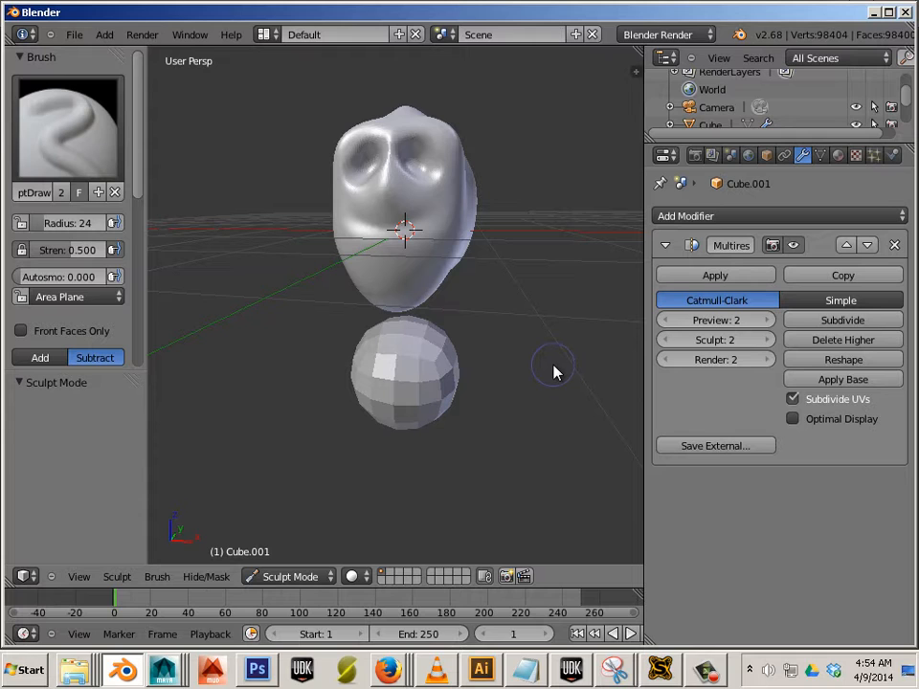
key(bracketright)
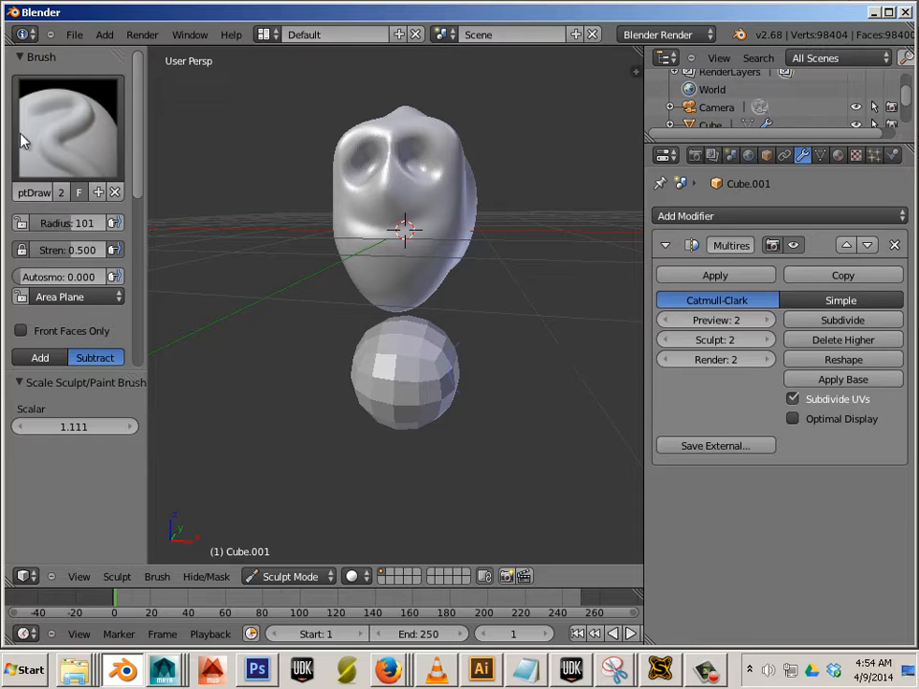
click(25, 139)
click(562, 229)
mouse_move(445, 373)
mouse_down()
mouse_move(456, 345)
mouse_move(453, 290)
mouse_up()
middle_drag(529, 366, 337, 369)
mouse_move(468, 293)
middle_down()
mouse_move(463, 377)
mouse_move(447, 404)
mouse_move(449, 387)
middle_up()
mouse_move(450, 388)
mouse_down()
mouse_move(394, 359)
mouse_move(441, 365)
mouse_move(417, 322)
mouse_move(402, 337)
mouse_up()
mouse_move(404, 339)
middle_down()
mouse_move(446, 362)
mouse_move(477, 359)
mouse_move(454, 379)
middle_up()
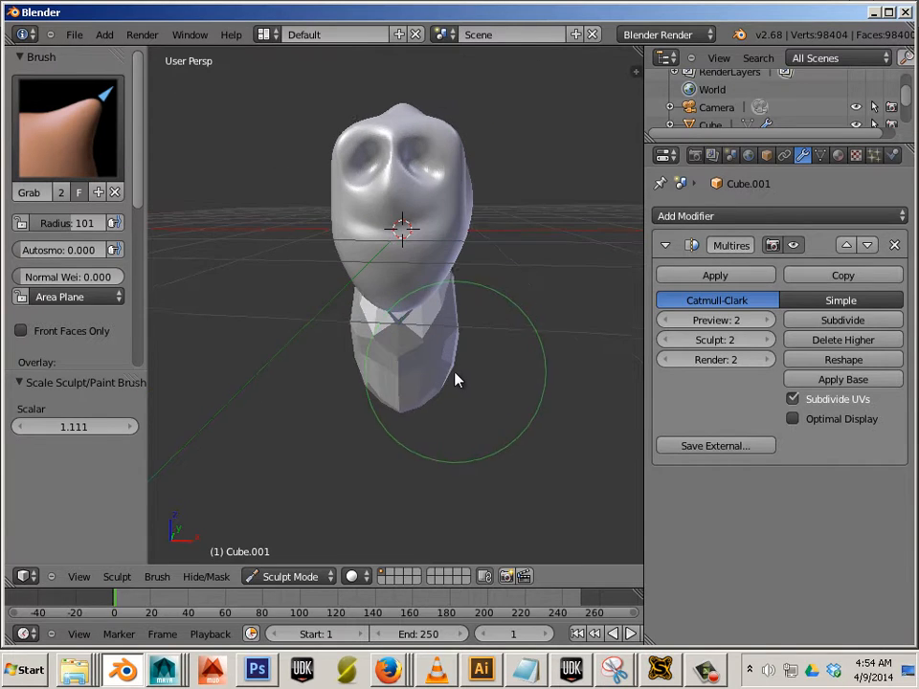
Step: Subdivide the neck piece to sculpt level 4 and pull its sides outward into shoulders with the Grab brush
click(838, 321)
click(838, 321)
mouse_move(547, 419)
middle_down()
mouse_move(411, 420)
mouse_move(431, 329)
mouse_move(426, 302)
mouse_move(398, 359)
mouse_move(422, 402)
mouse_move(405, 393)
mouse_move(386, 411)
mouse_move(406, 420)
mouse_move(436, 382)
mouse_move(458, 379)
mouse_move(437, 400)
mouse_move(468, 386)
mouse_move(478, 358)
mouse_move(447, 363)
mouse_move(470, 360)
mouse_move(449, 321)
mouse_move(454, 312)
mouse_move(461, 325)
mouse_move(446, 323)
mouse_move(468, 301)
mouse_move(372, 328)
mouse_move(479, 356)
mouse_move(441, 379)
mouse_move(541, 375)
mouse_move(462, 363)
mouse_move(460, 351)
middle_up()
mouse_move(458, 343)
mouse_down()
mouse_move(480, 333)
mouse_move(486, 349)
mouse_up()
middle_drag(566, 442, 458, 422)
scroll(421, 413, down, 2)
mouse_move(361, 409)
middle_down()
mouse_move(475, 412)
mouse_move(426, 404)
mouse_move(435, 407)
mouse_move(373, 412)
middle_up()
scroll(425, 418, up, 3)
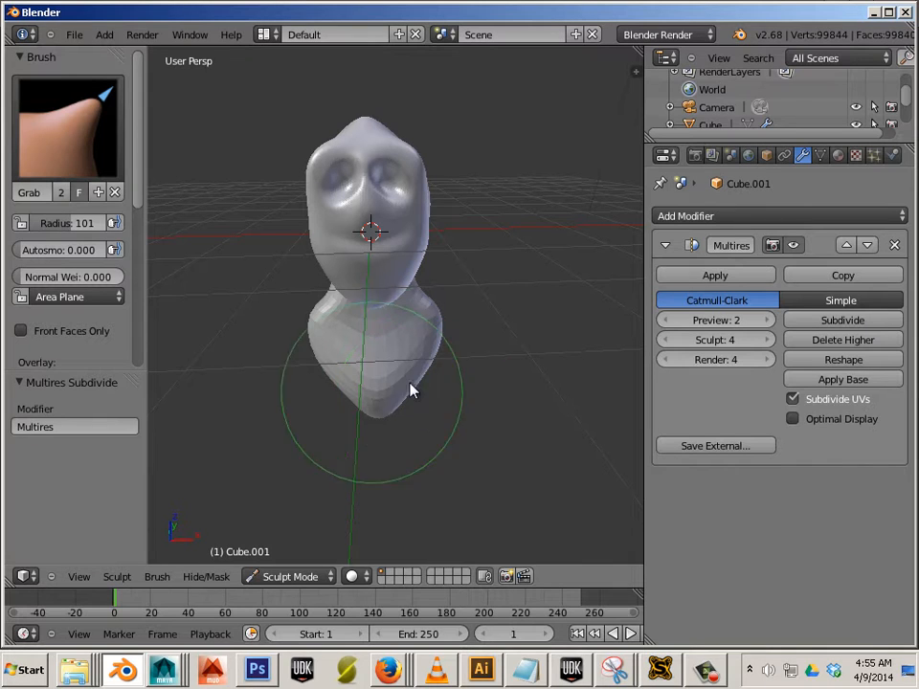
Step: Enlarge the outliner, select the head object Cube and put it in Sculpt Mode
drag(764, 142, 727, 402)
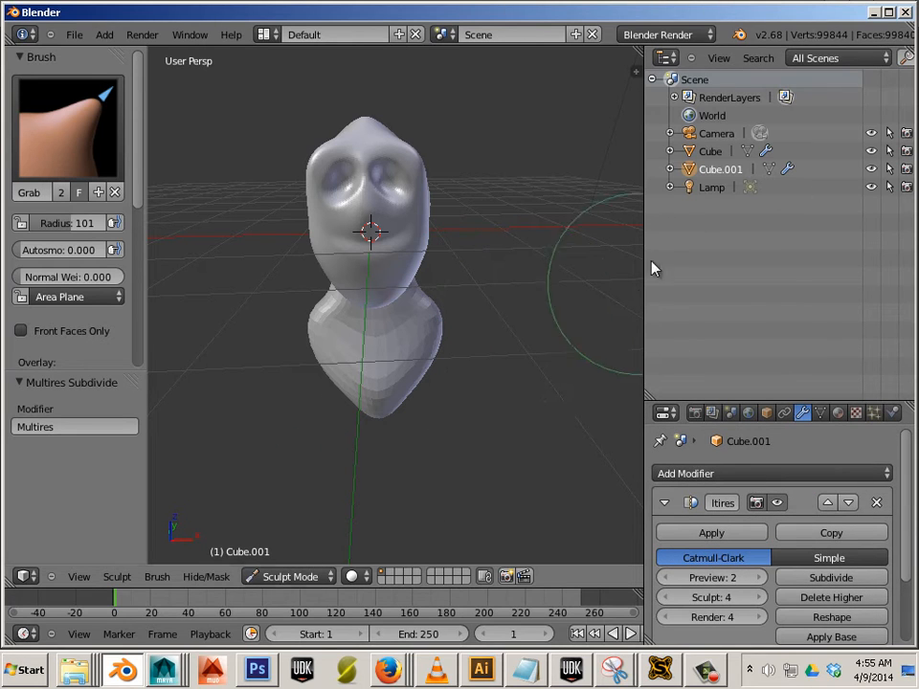
click(711, 152)
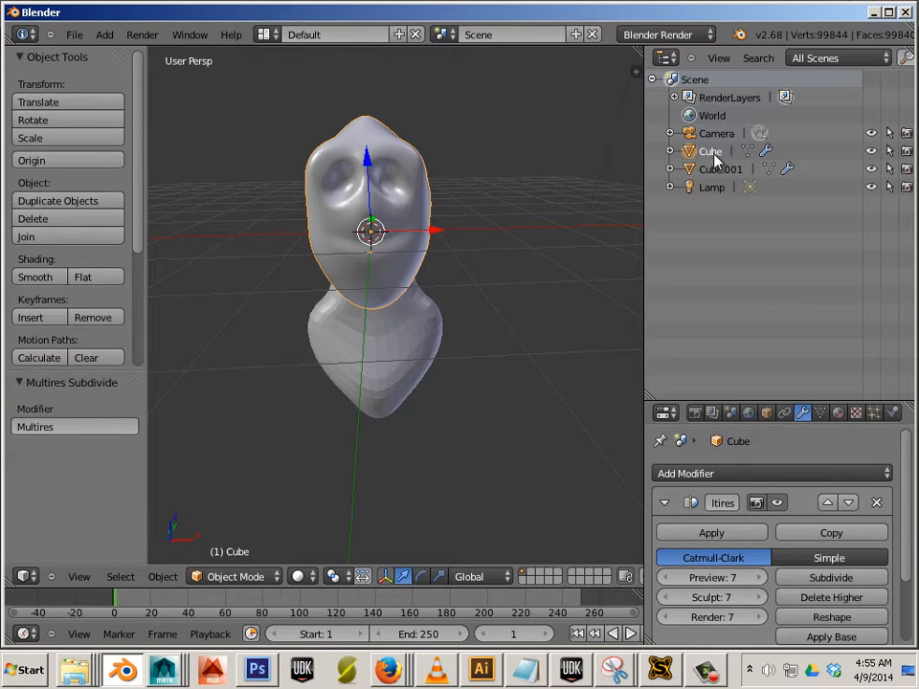
click(239, 575)
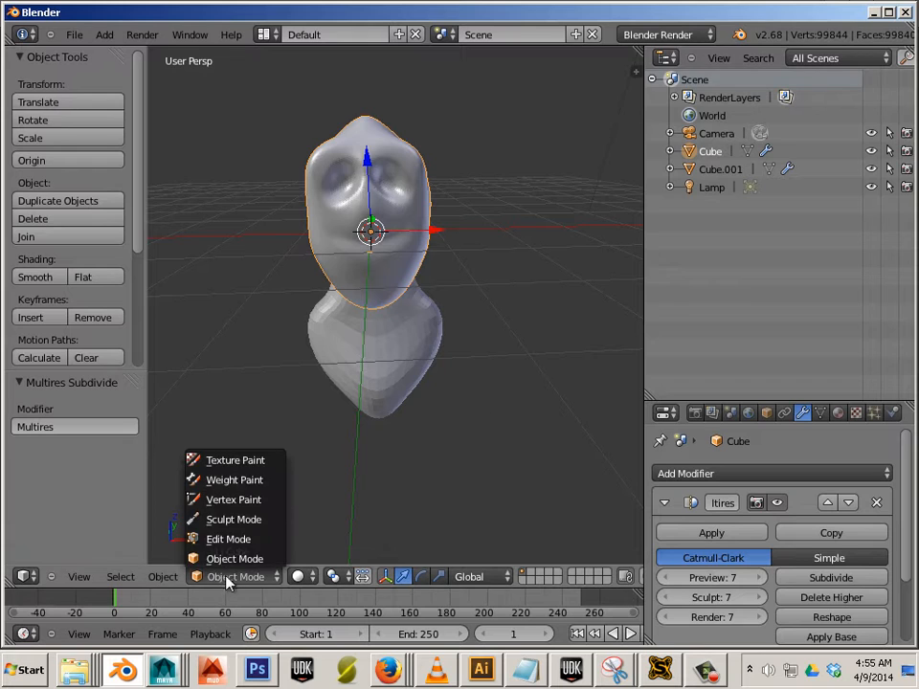
click(215, 520)
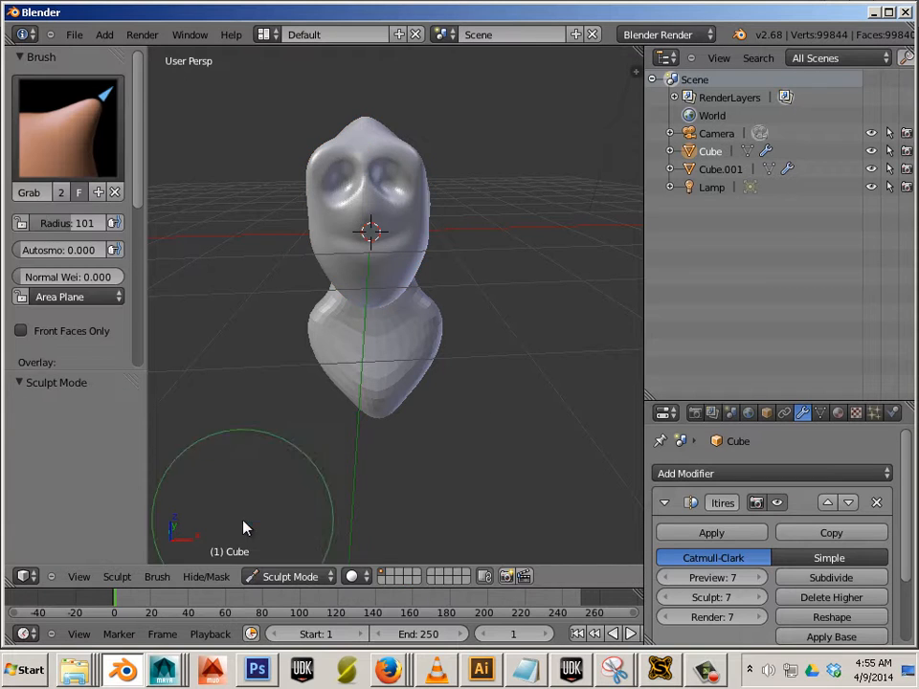
Step: Alternate the active sculpt object between Cube and Cube.001 in the outliner, ending on Cube
click(718, 169)
click(713, 154)
click(708, 171)
click(709, 156)
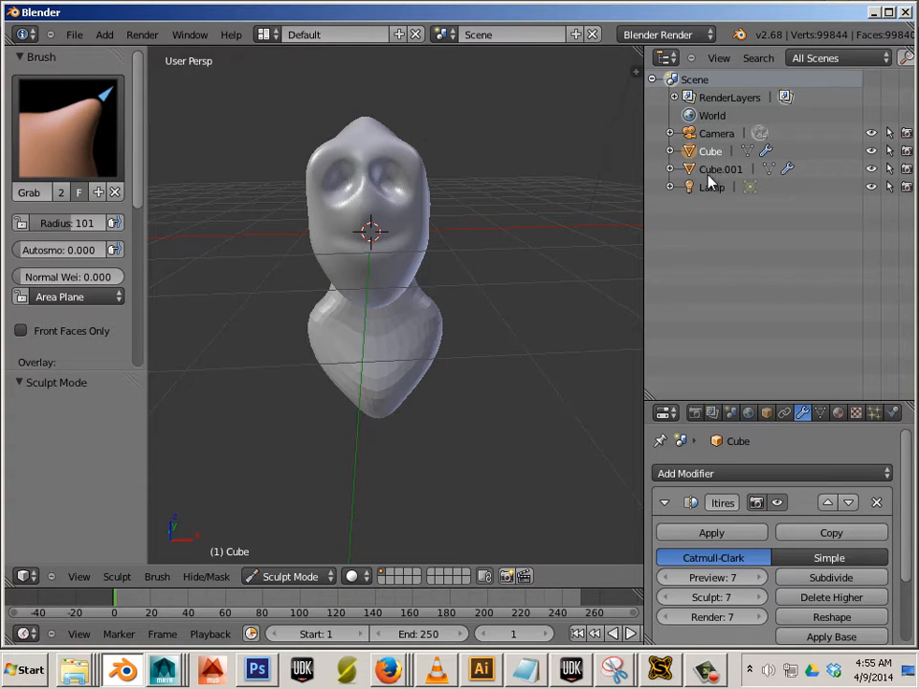
click(710, 171)
mouse_move(465, 348)
middle_down()
mouse_move(425, 273)
mouse_move(435, 258)
middle_up()
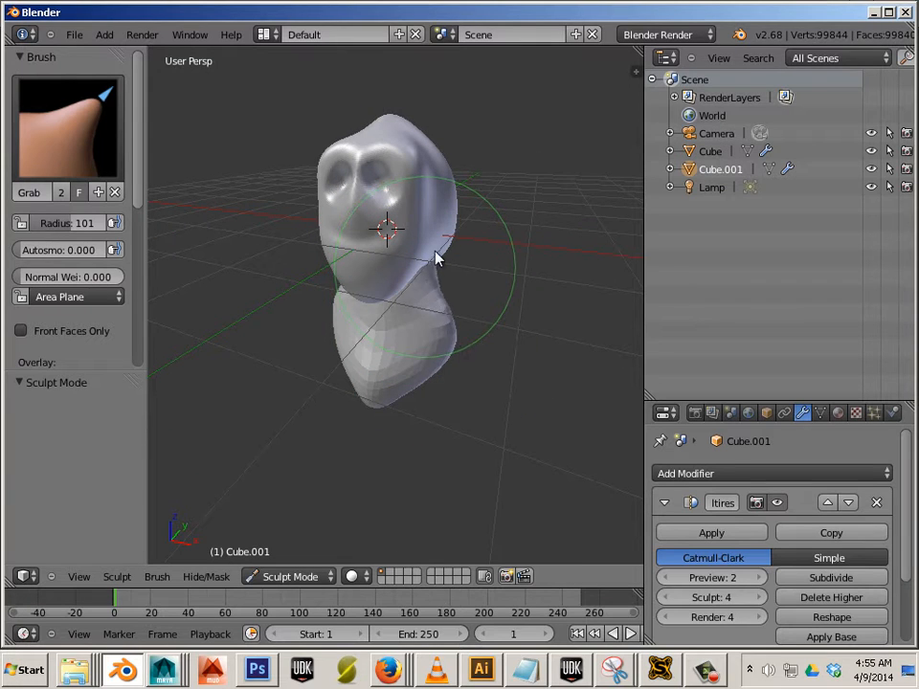
click(710, 151)
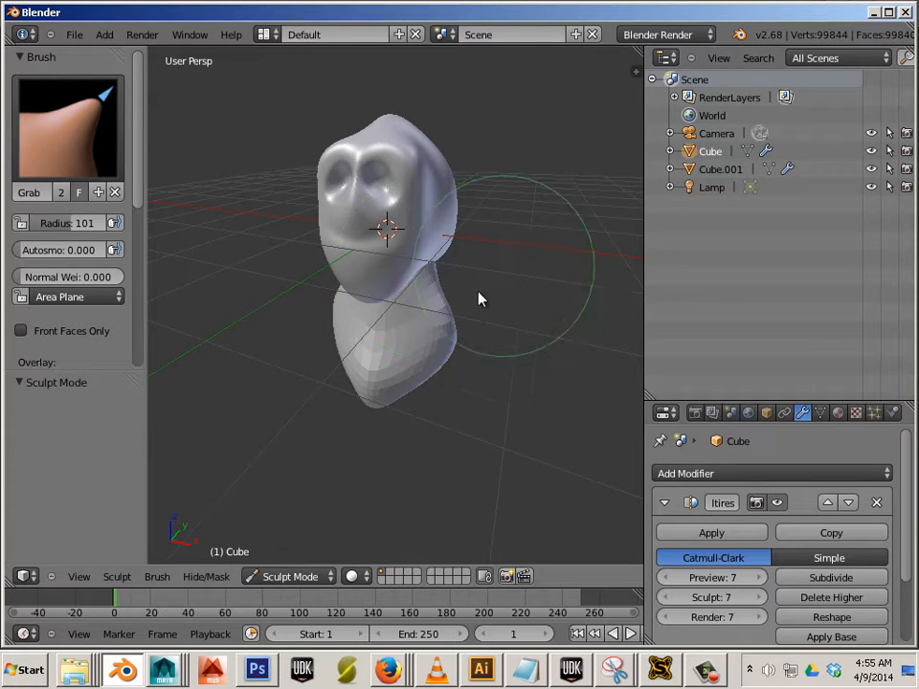
mouse_move(480, 299)
middle_down()
mouse_move(435, 269)
mouse_move(442, 260)
mouse_move(310, 320)
mouse_move(402, 324)
mouse_move(420, 353)
mouse_move(404, 338)
middle_up()
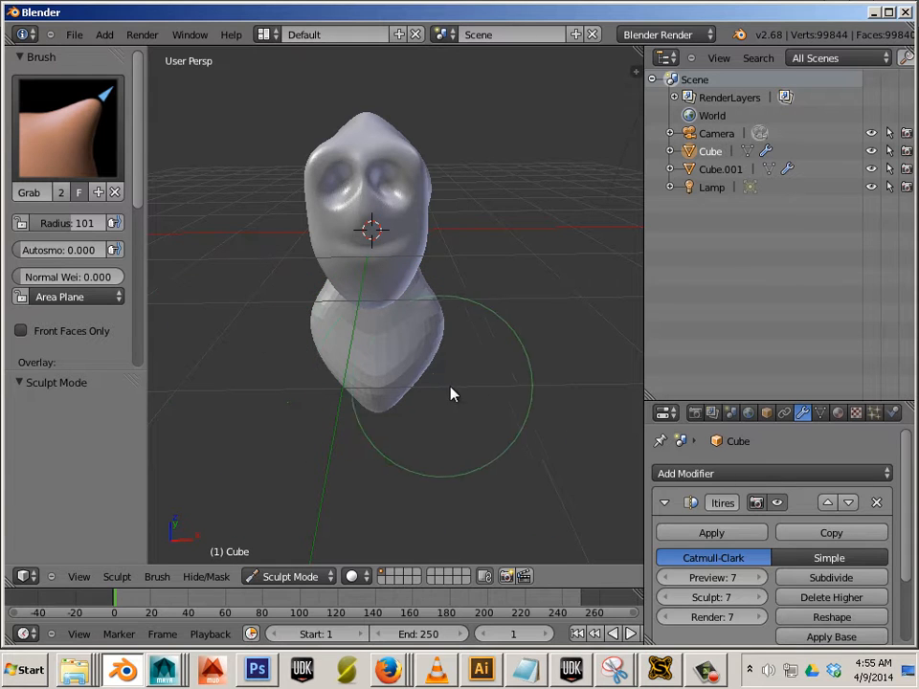
Step: Return the head from Sculpt Mode to Object Mode
scroll(526, 402, down, 2)
middle_drag(513, 392, 378, 363)
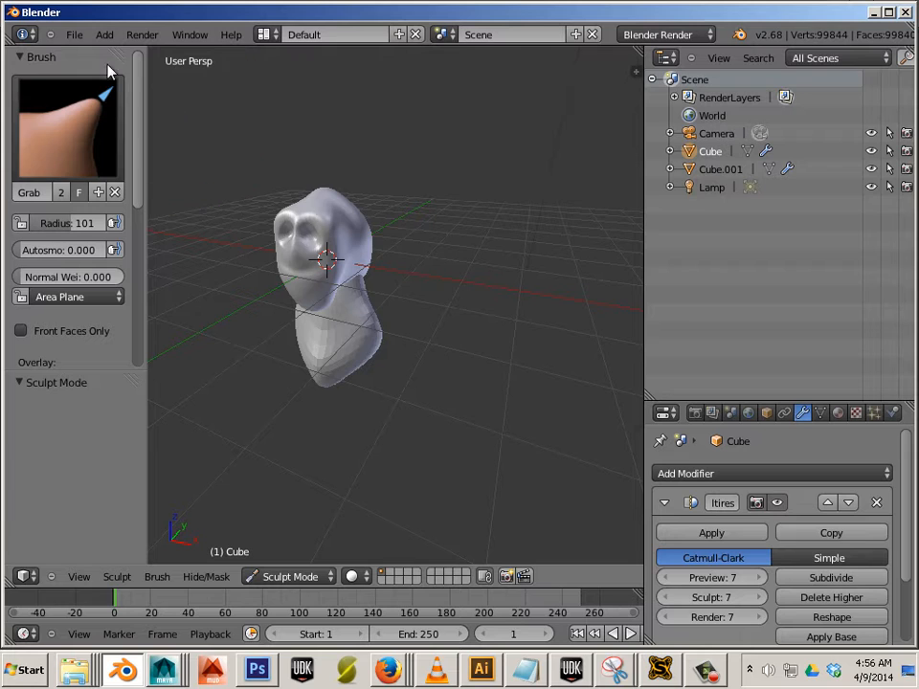
click(298, 576)
click(292, 559)
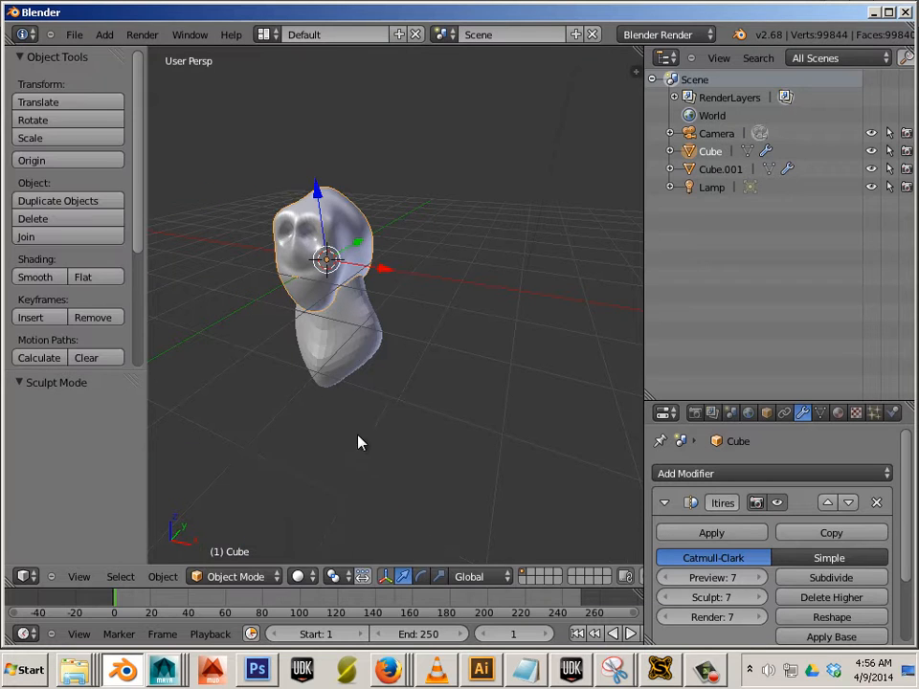
Step: Add a new cube mesh with nothing else selected and move it about 3.53 units along X, clear of the head
key(a)
click(105, 34)
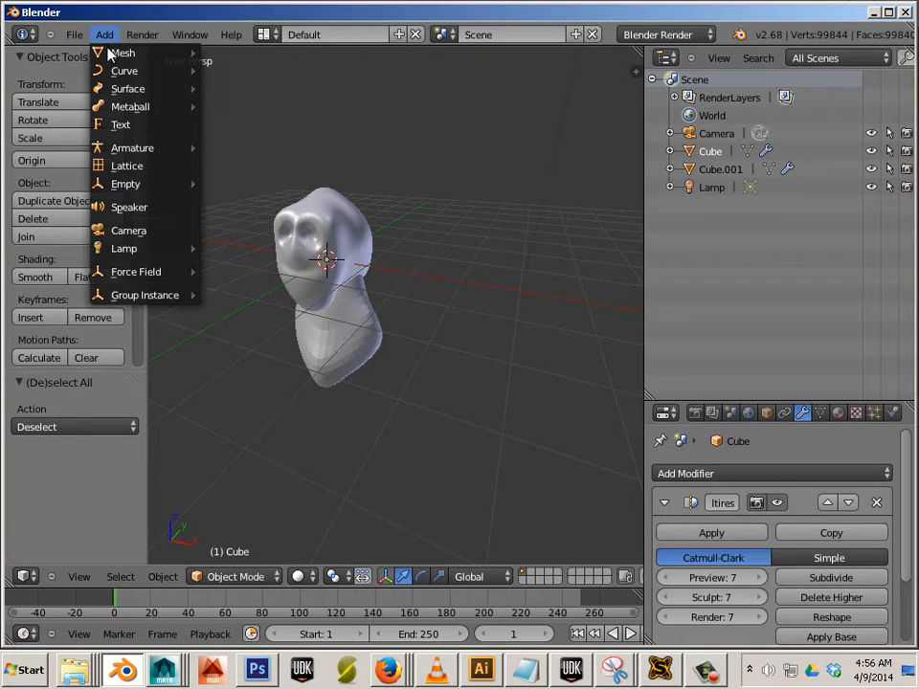
mouse_move(119, 49)
click(230, 70)
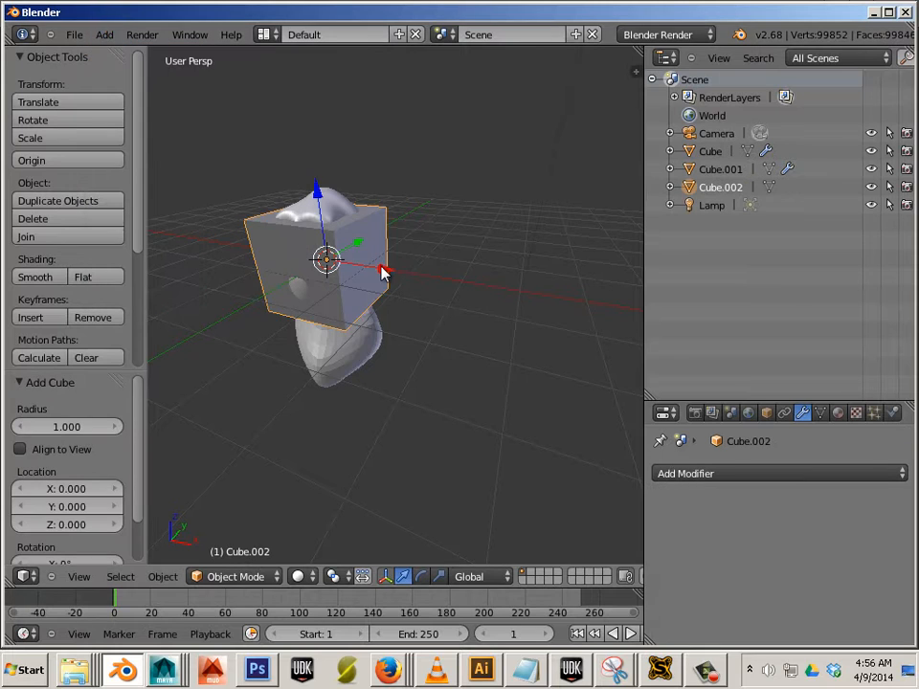
drag(382, 274, 560, 325)
middle_drag(379, 303, 349, 321)
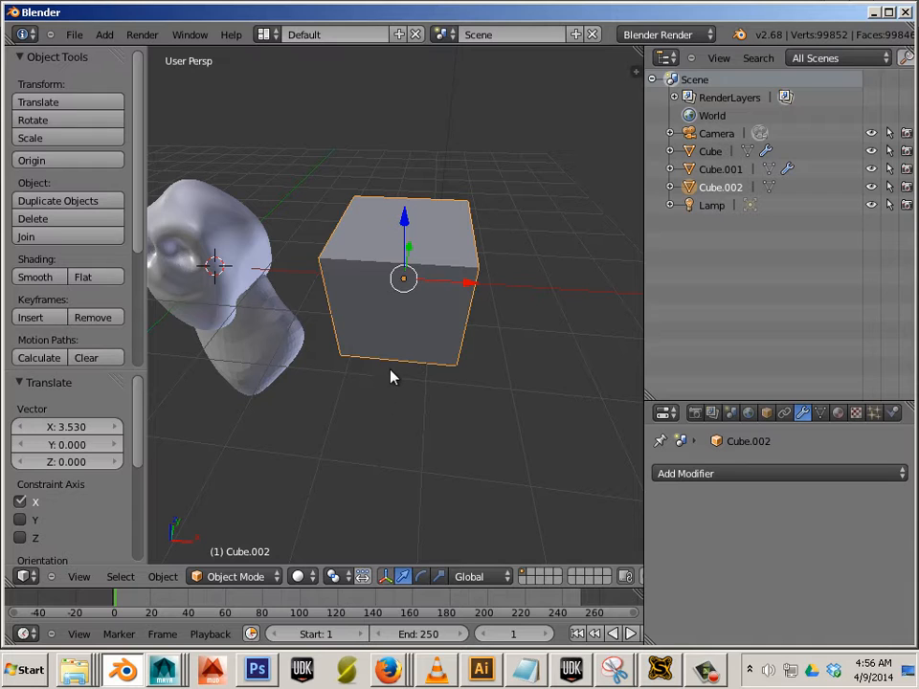
Step: Enter Edit Mode on the new cube and select its upper and lower faces in face select mode
key(Tab)
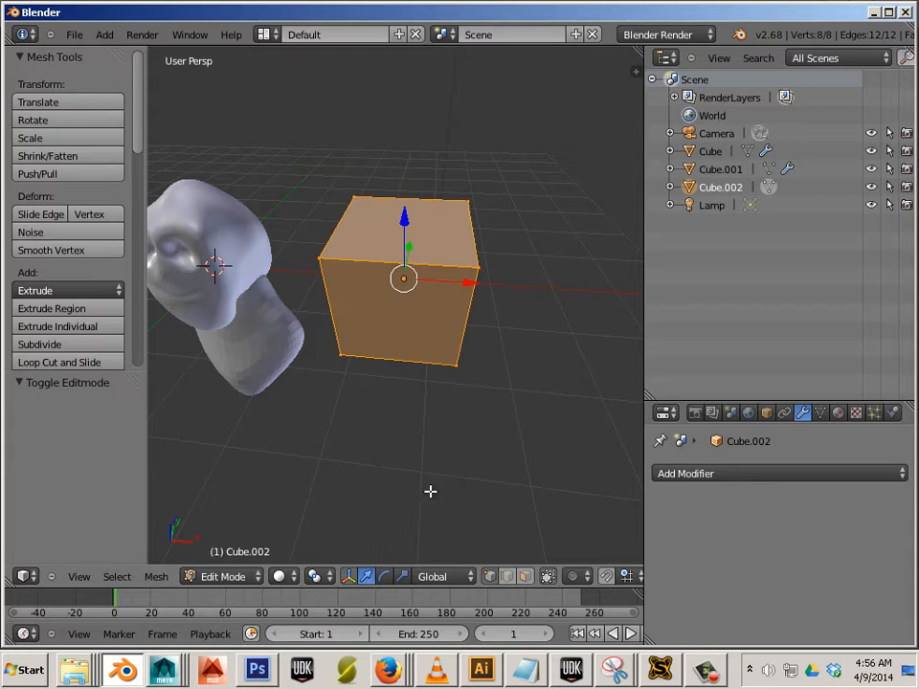
click(524, 576)
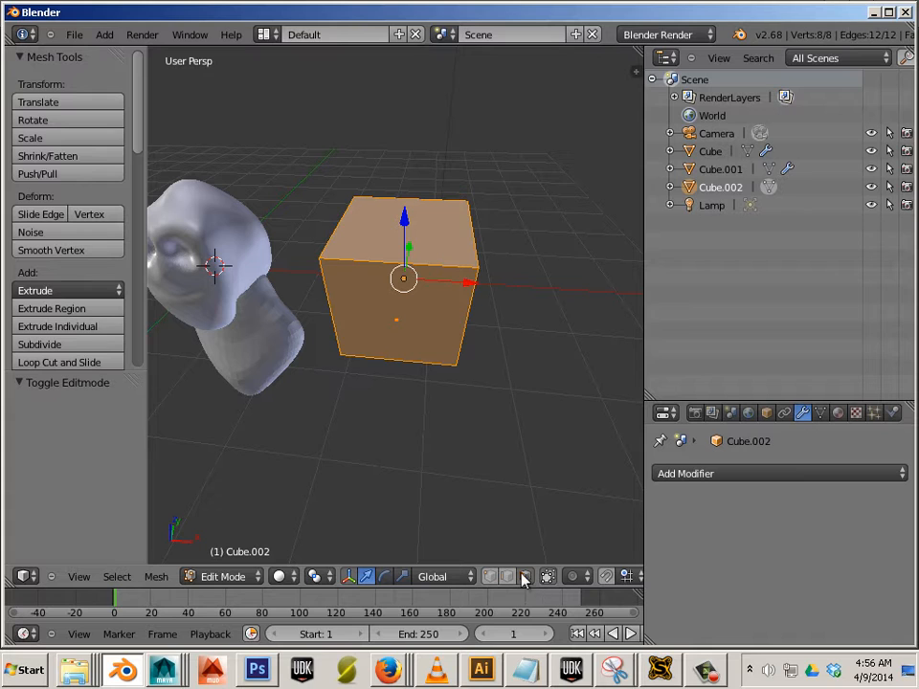
shift+right_click(442, 247)
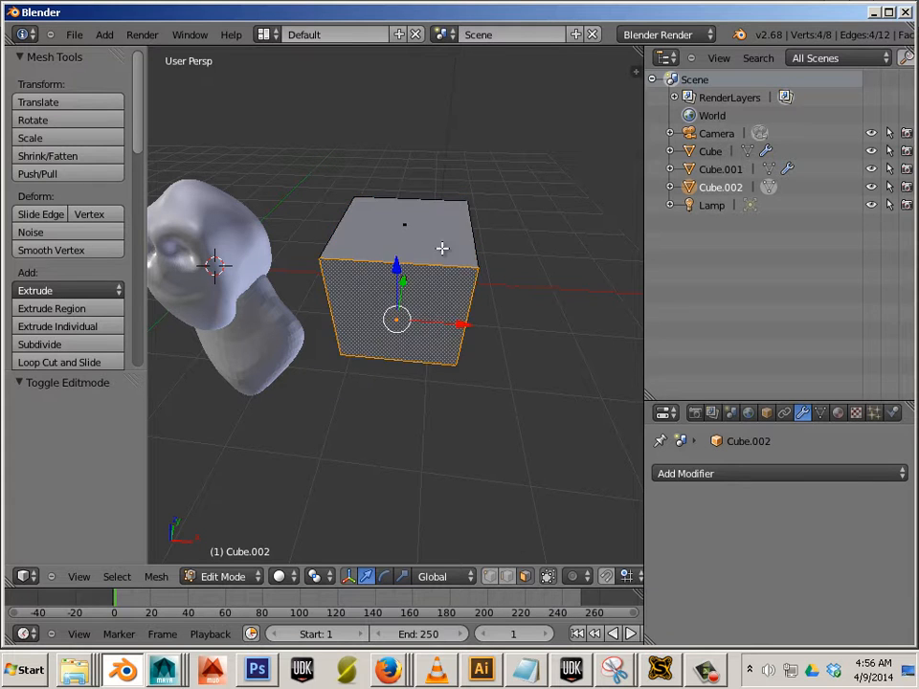
right_click(442, 248)
middle_drag(442, 248, 418, 301)
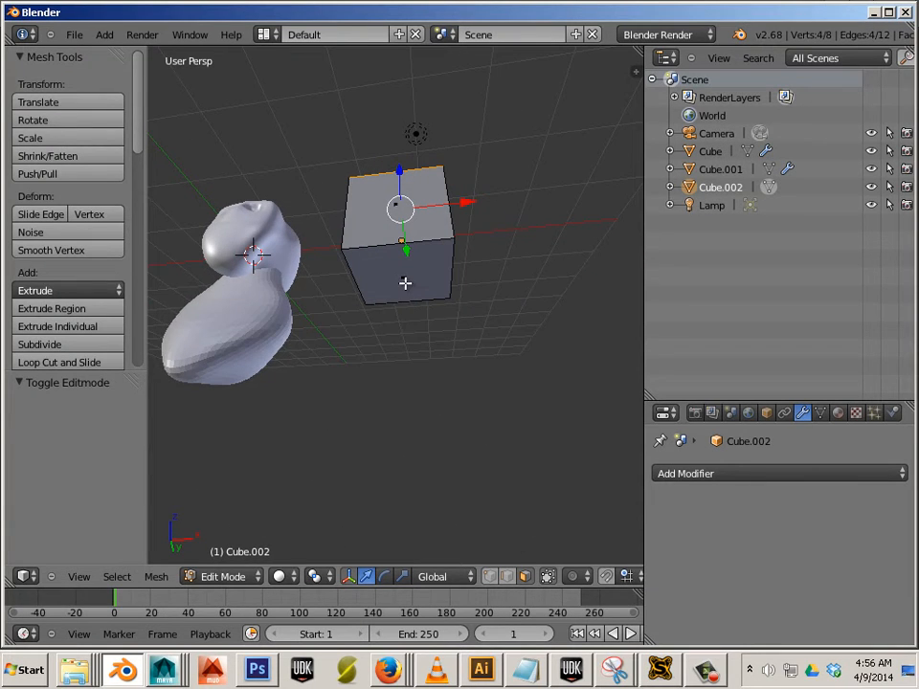
shift+right_click(403, 283)
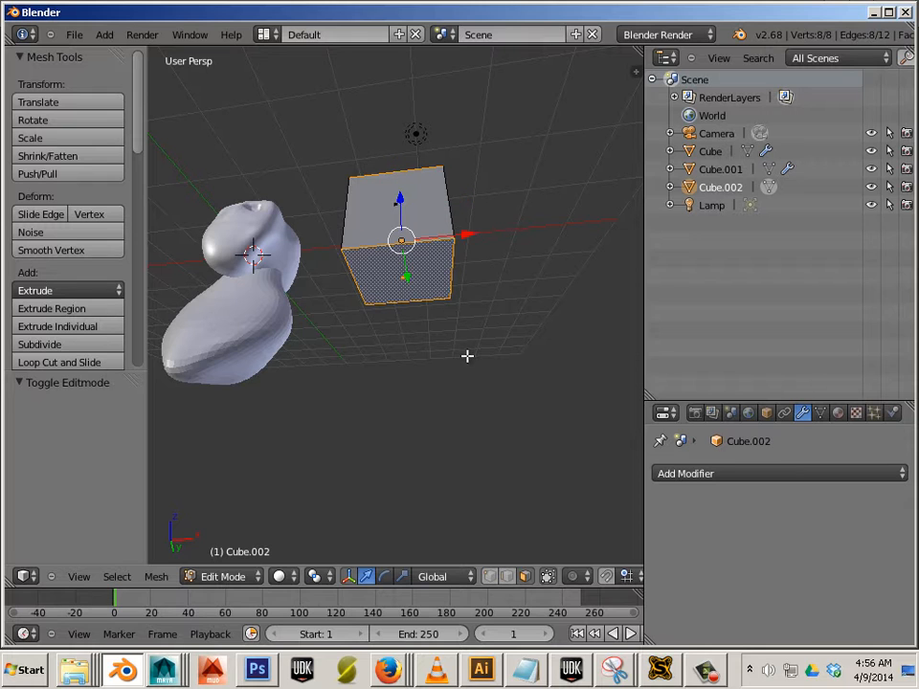
middle_drag(456, 335, 477, 467)
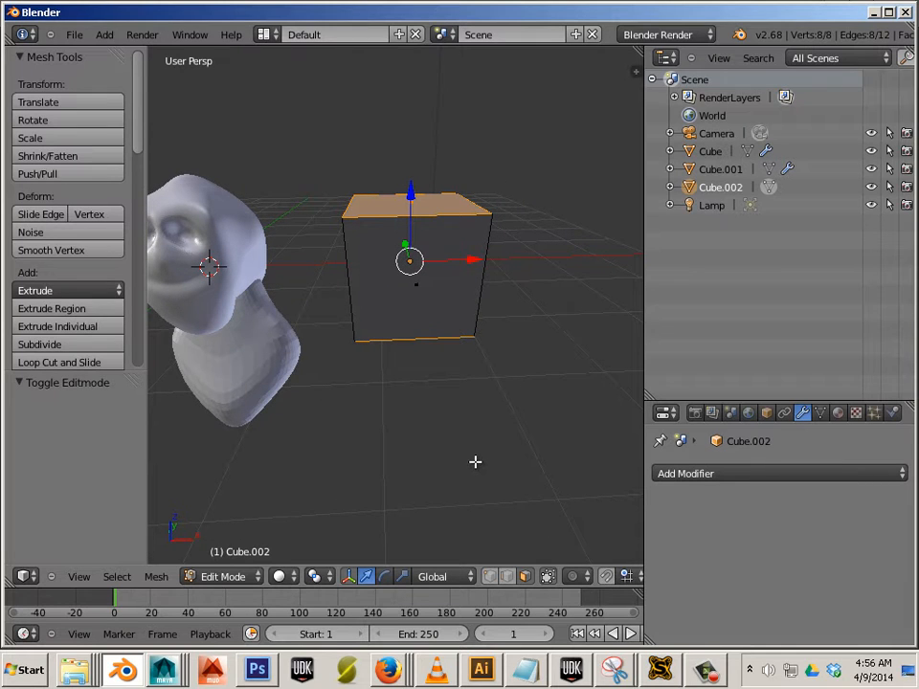
Step: Extrude the cube's upper and lower faces in place with practically zero offset, and return to Object Mode
key(e)
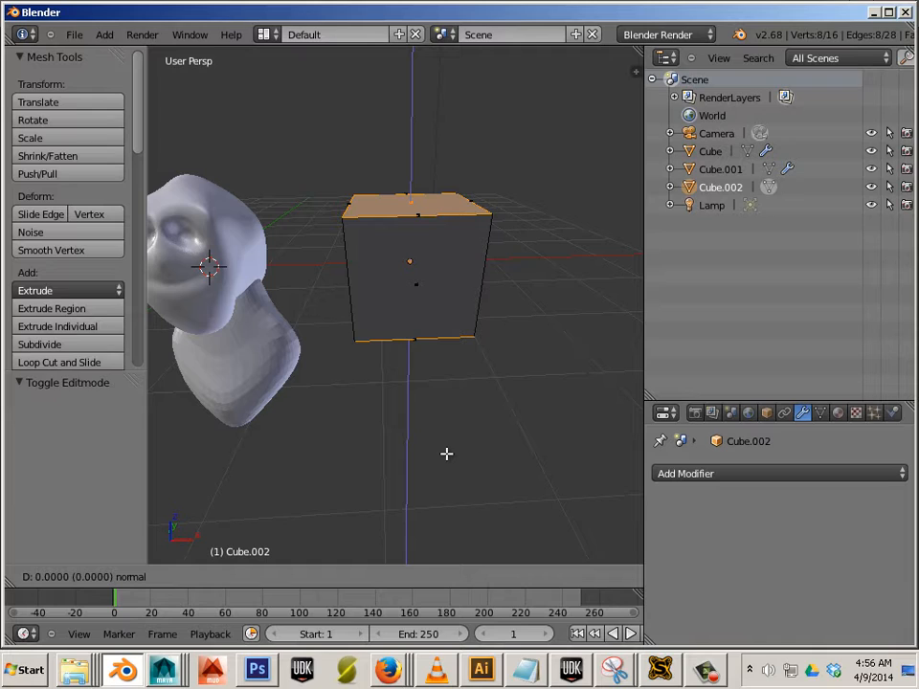
click(446, 454)
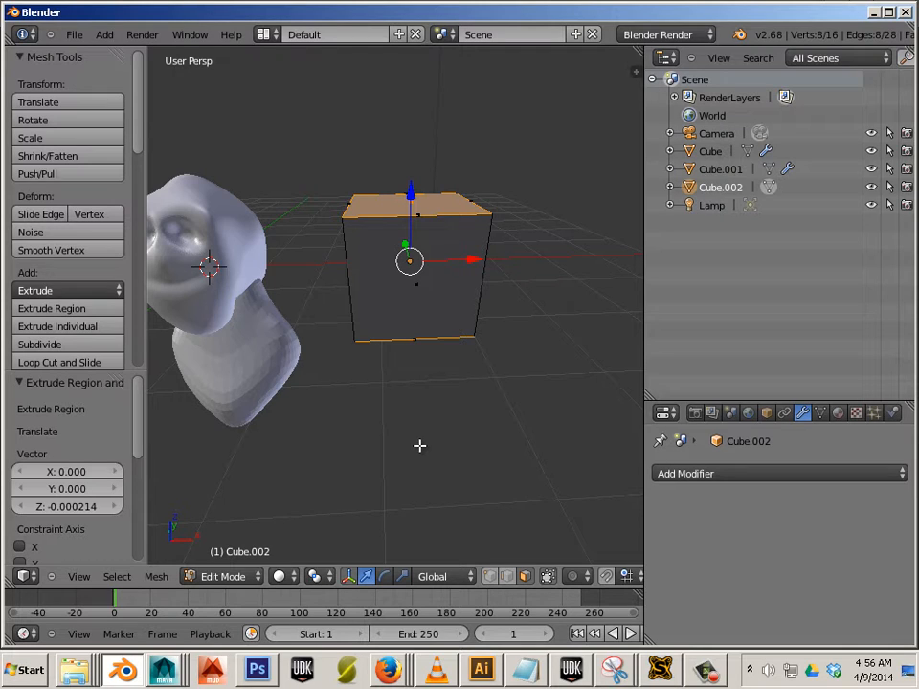
scroll(373, 391, up, 5)
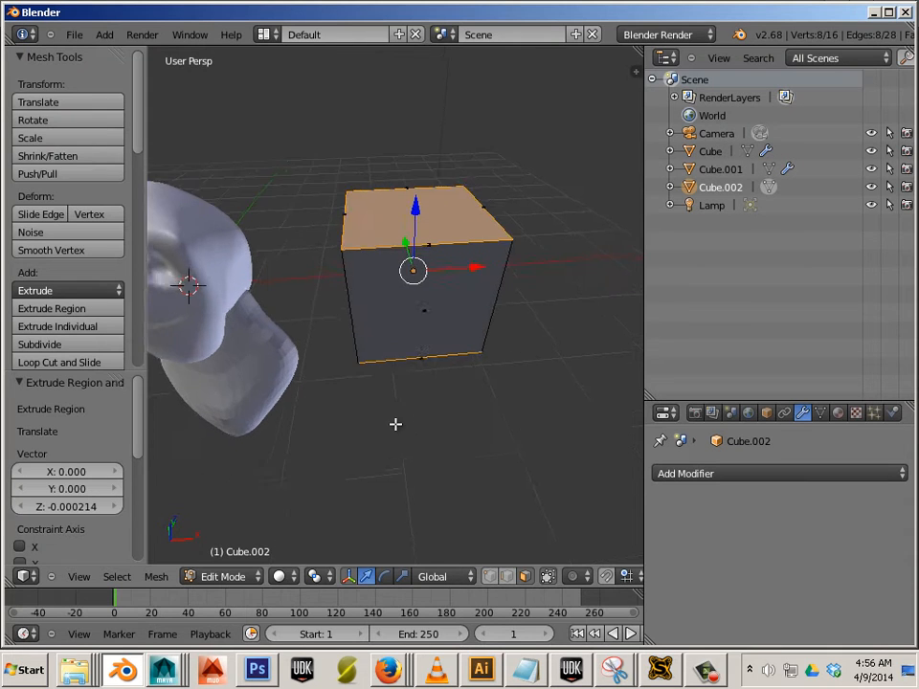
right_click(443, 220)
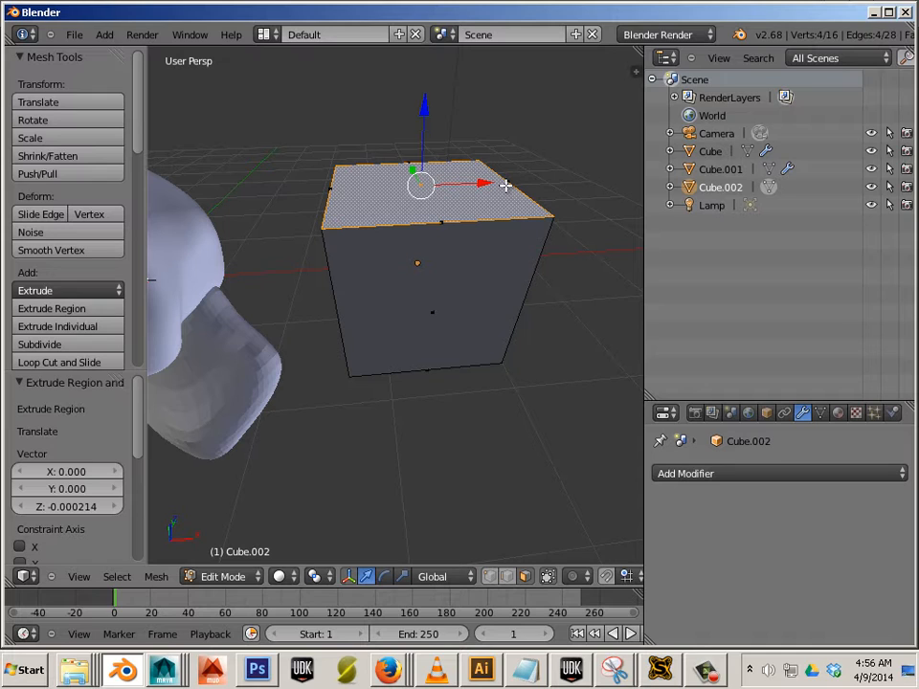
click(220, 576)
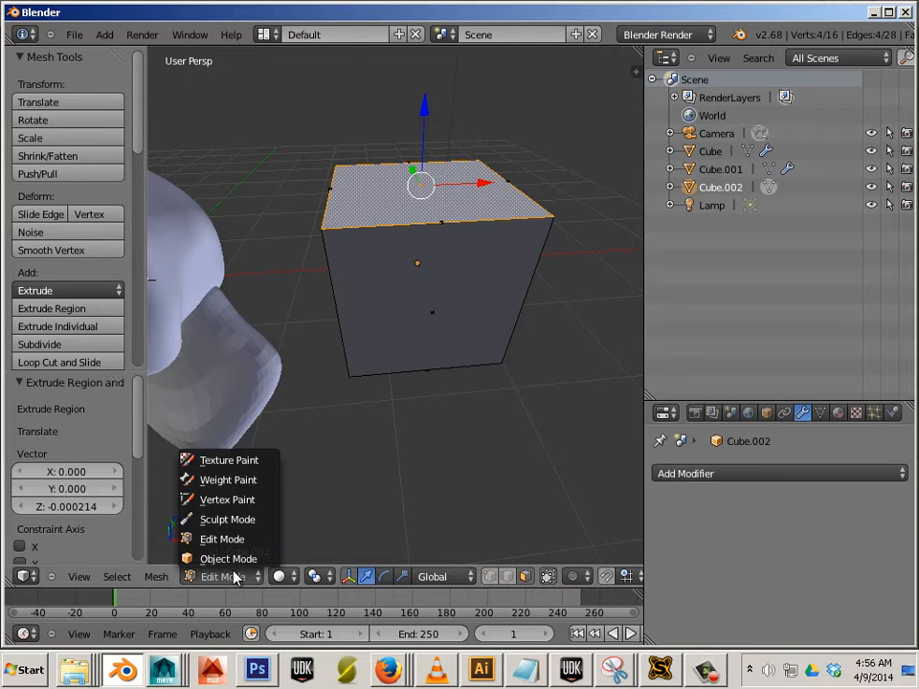
click(226, 558)
key(a)
key(a)
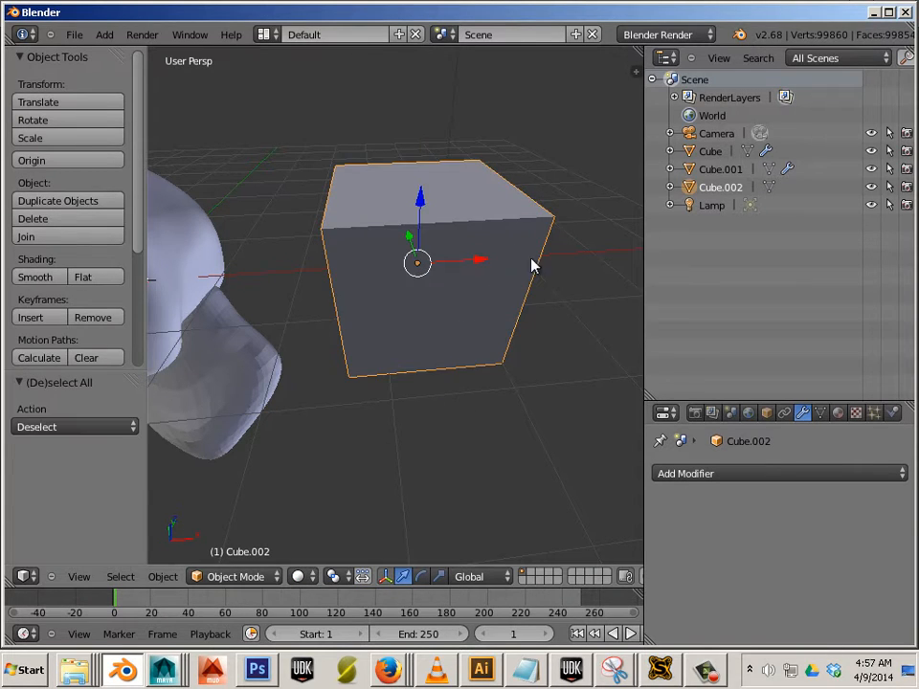
Step: Add a Multiresolution modifier to Cube.002 and subdivide it to level 1
click(708, 473)
click(522, 340)
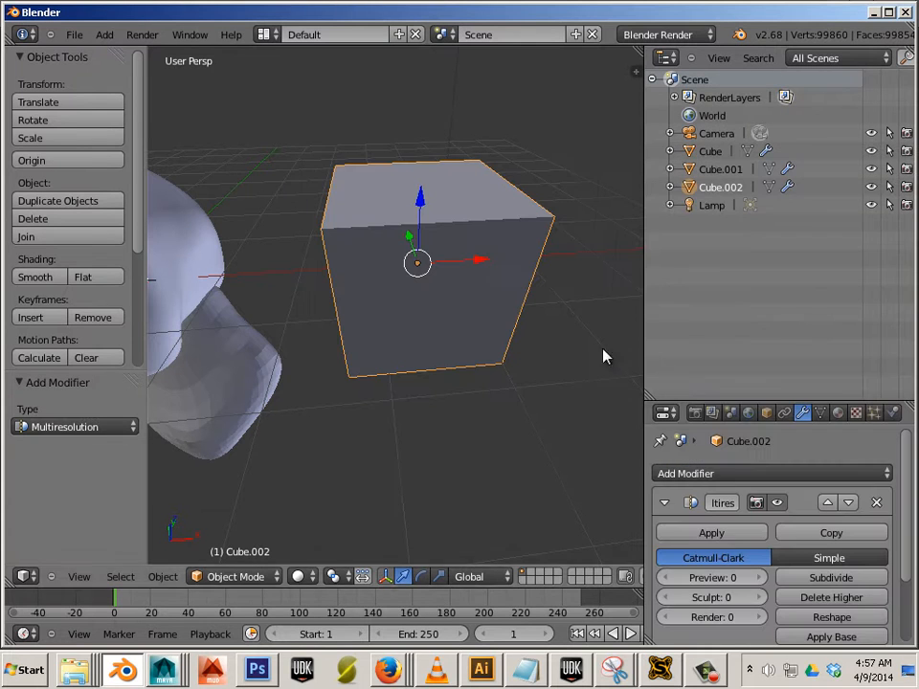
click(830, 579)
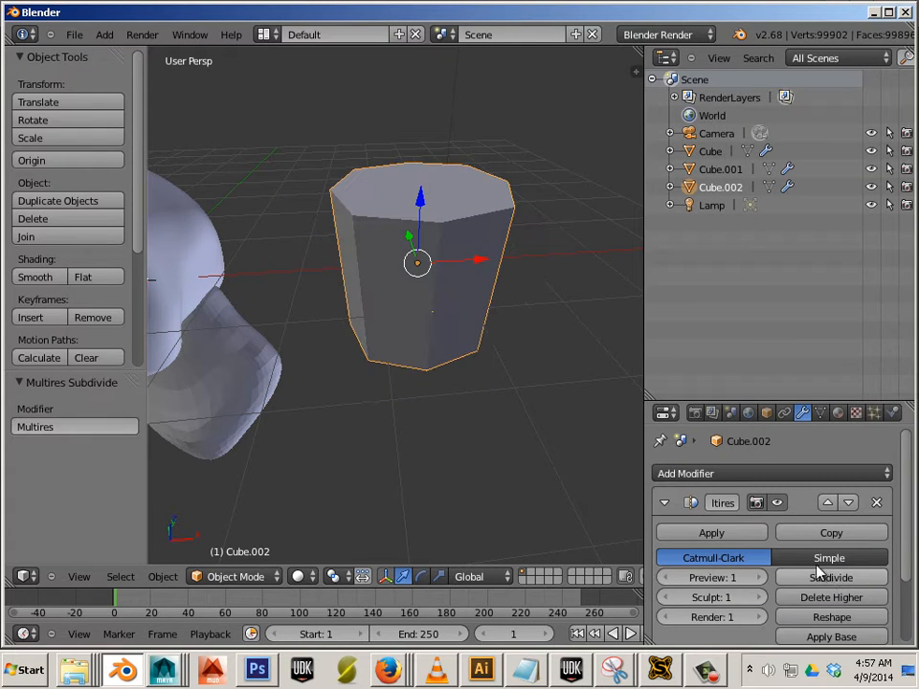
middle_drag(537, 375, 548, 413)
scroll(547, 412, down, 10)
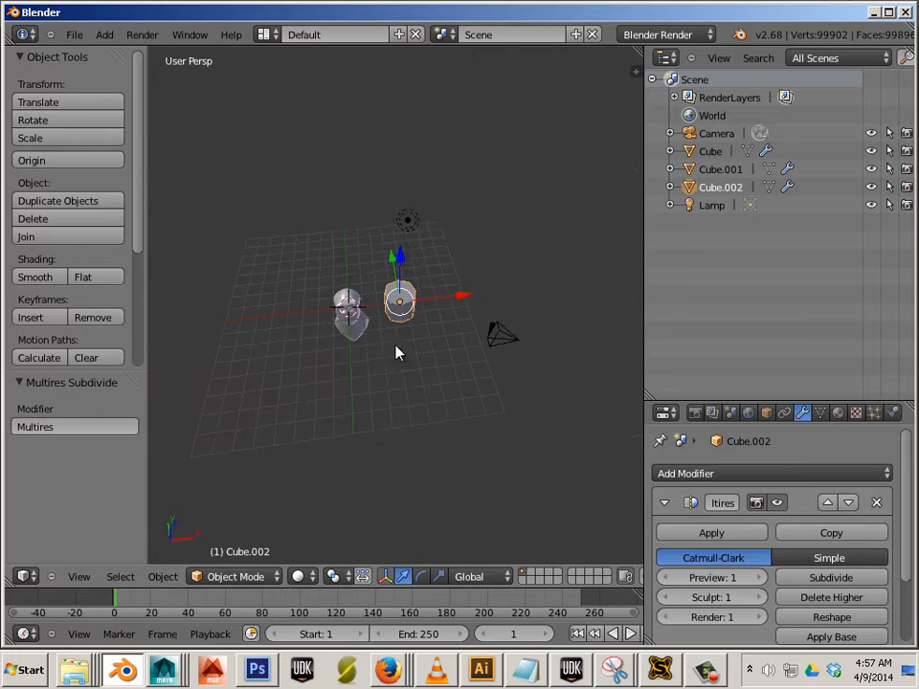
middle_drag(397, 353, 404, 328)
scroll(440, 347, up, 8)
mouse_move(480, 364)
middle_down()
mouse_move(499, 369)
mouse_move(486, 366)
middle_up()
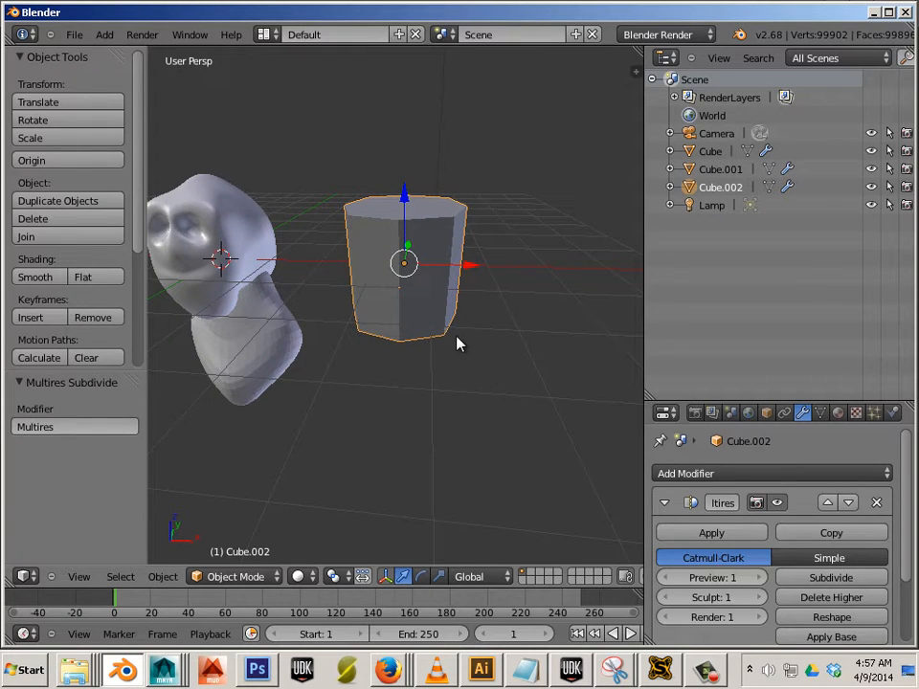
Step: Reselect Cube.002 and subdivide its Multiresolution modifier to level 3
key(a)
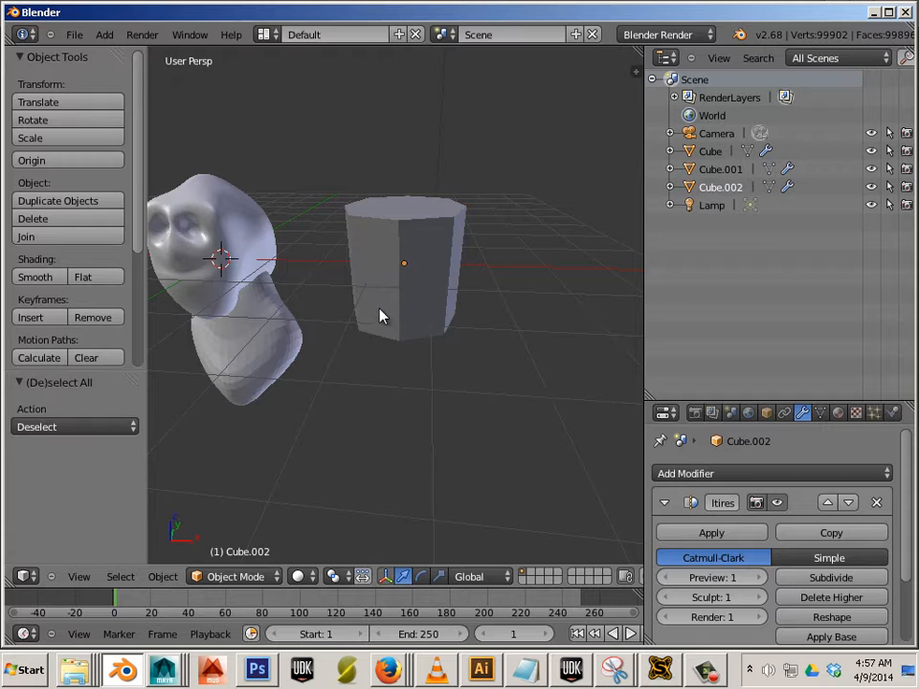
right_click(383, 312)
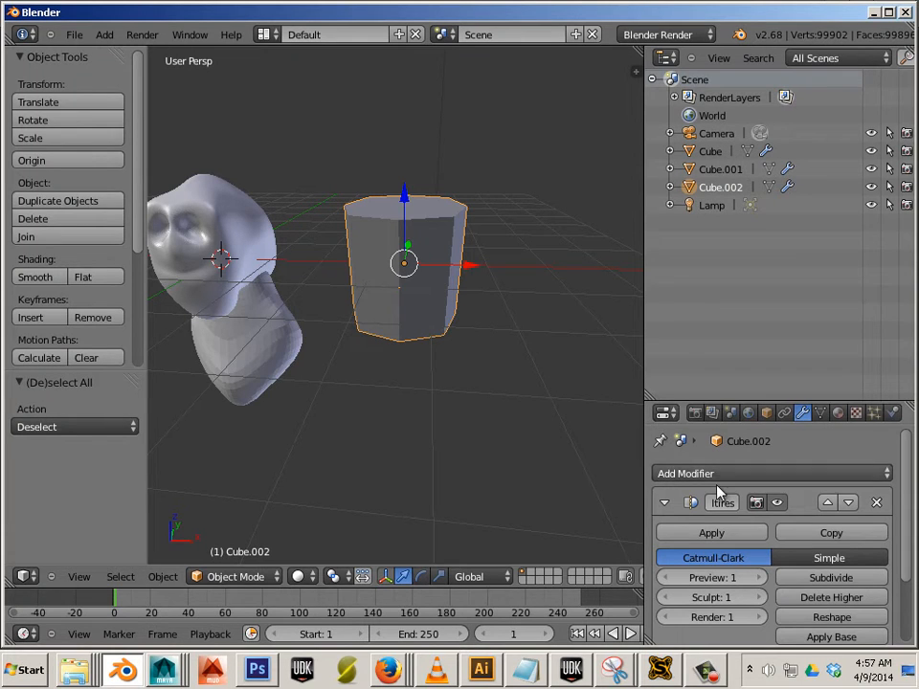
click(813, 581)
click(813, 581)
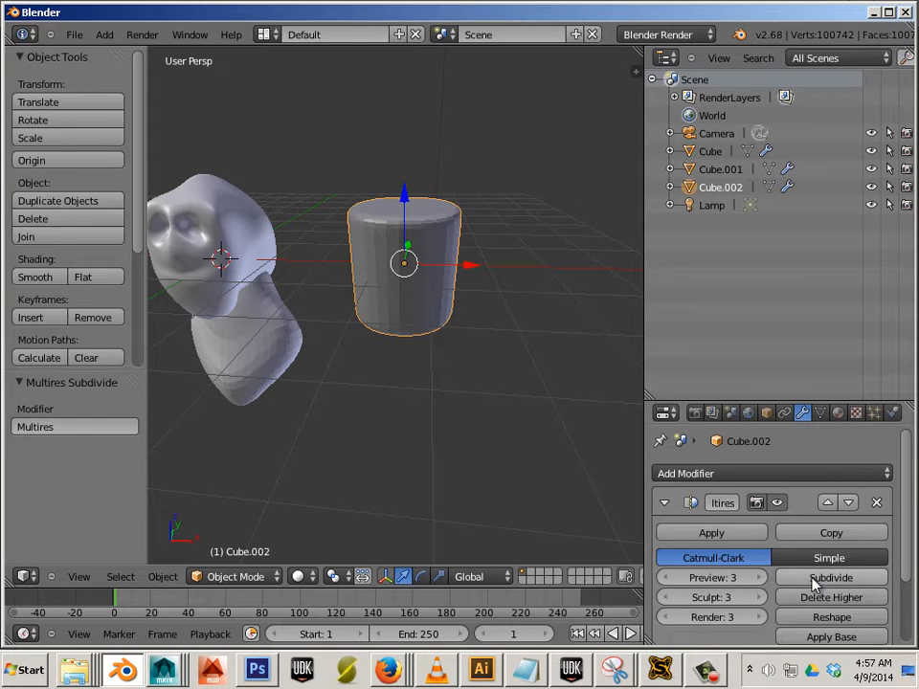
key(a)
right_click(411, 326)
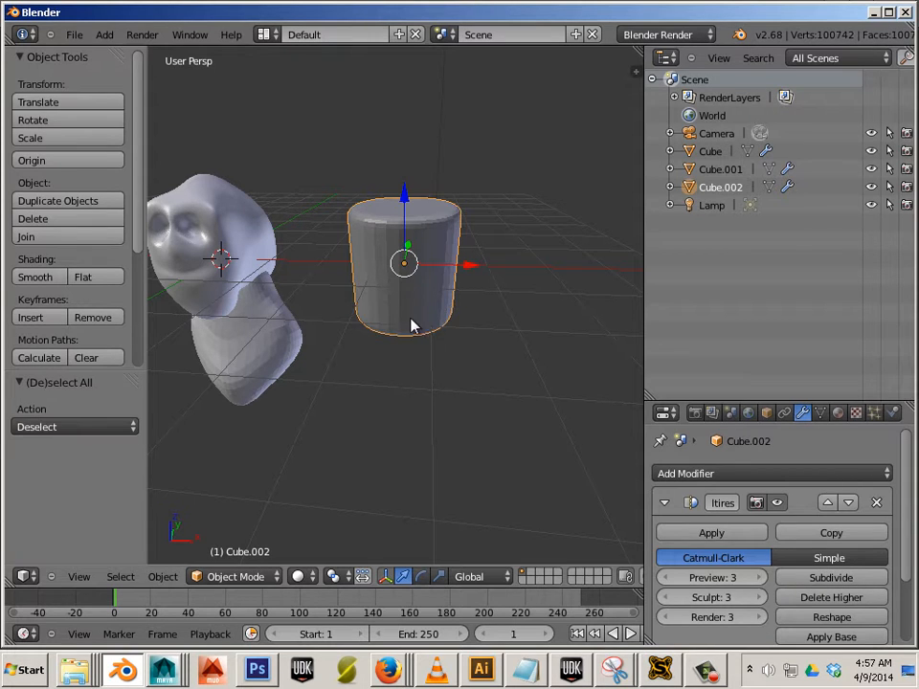
middle_drag(412, 322, 402, 390)
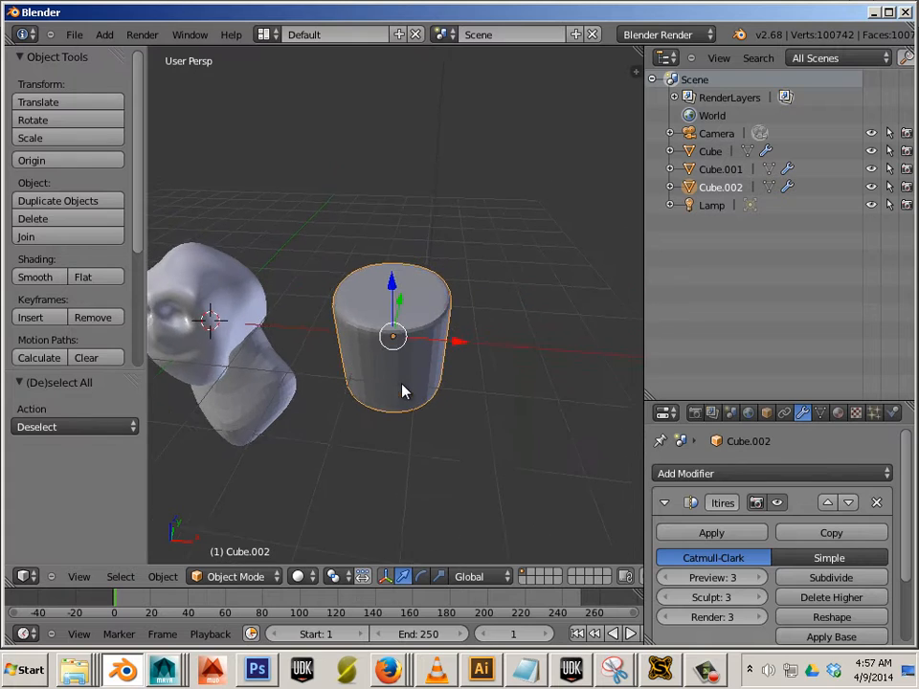
scroll(421, 402, up, 4)
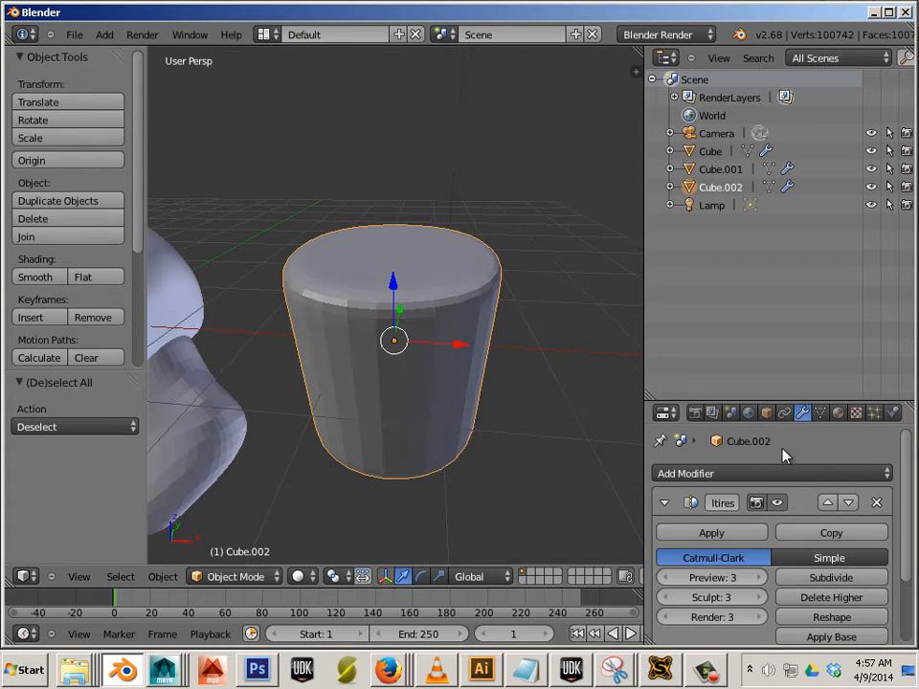
Step: Enable the Wire display option in the object settings of Cube.002
click(769, 416)
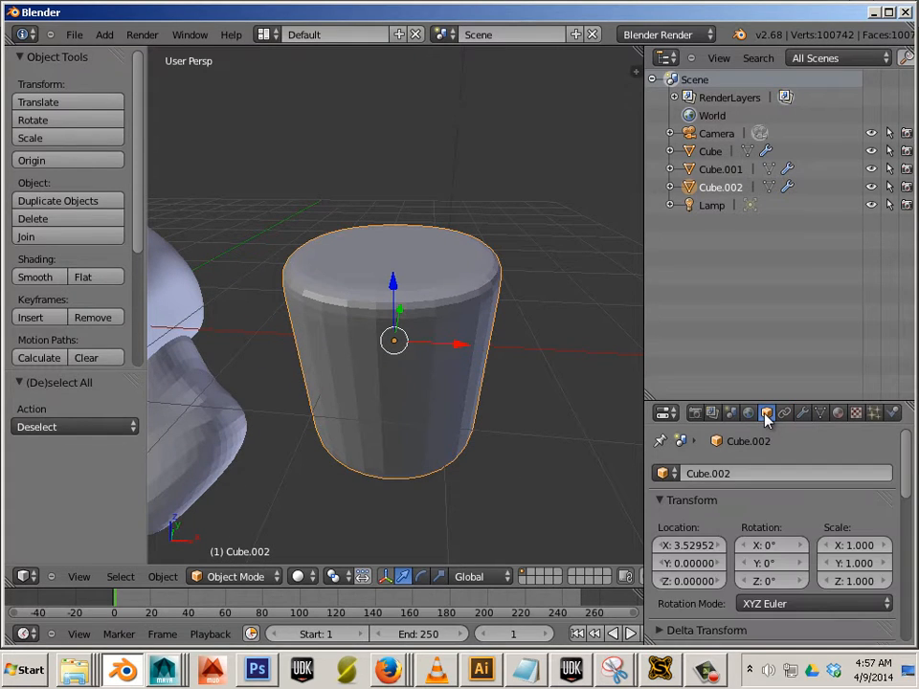
drag(908, 484, 914, 618)
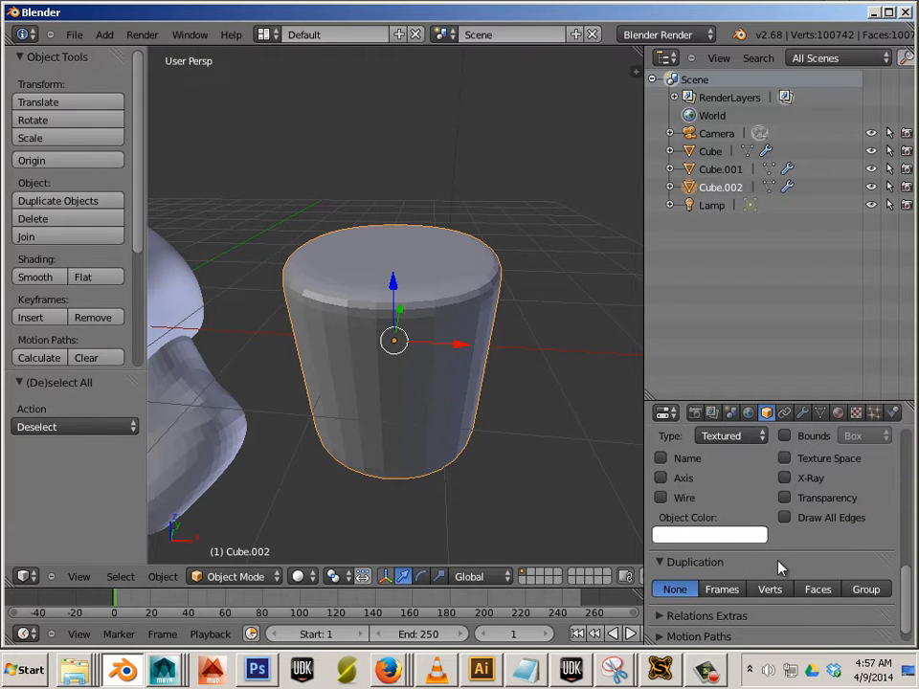
click(660, 498)
middle_drag(459, 463, 478, 386)
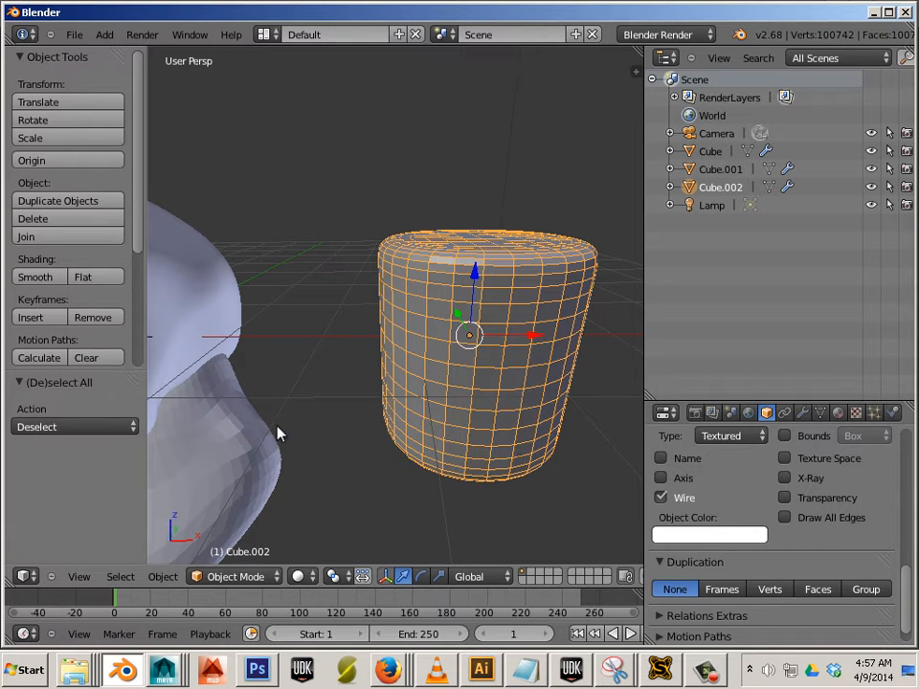
Step: Select the head object Cube and enable its Wire display to inspect the mesh density
middle_drag(278, 434, 363, 359)
right_click(380, 387)
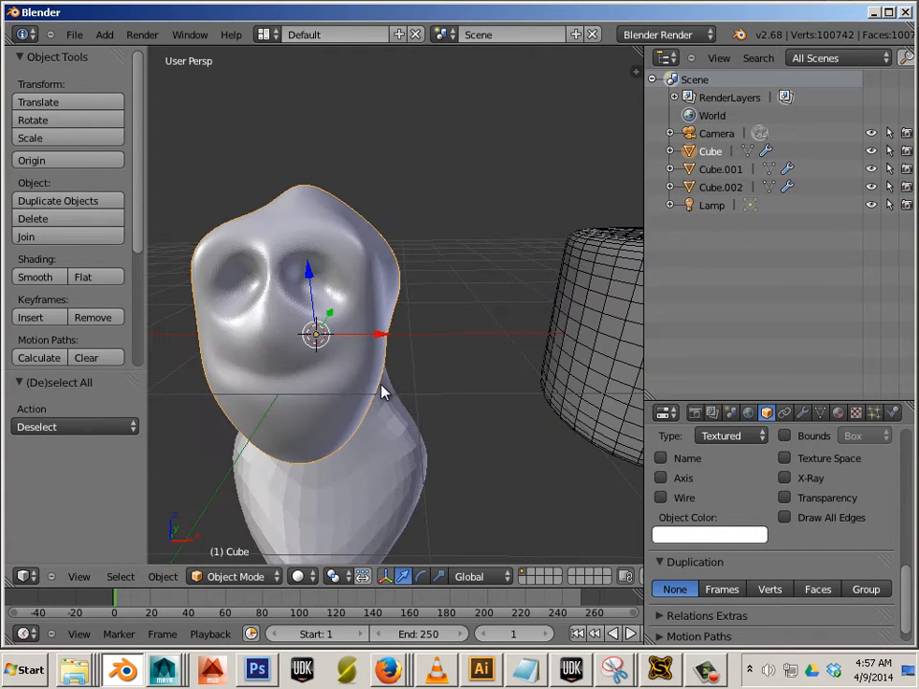
click(660, 497)
middle_drag(396, 416, 478, 406)
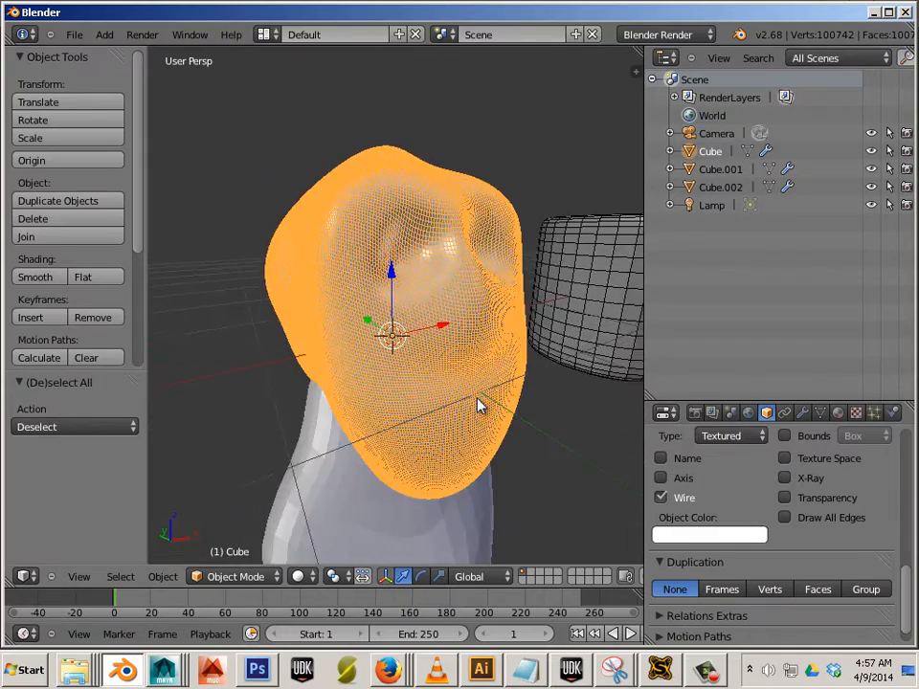
scroll(507, 411, up, 4)
scroll(492, 411, down, 5)
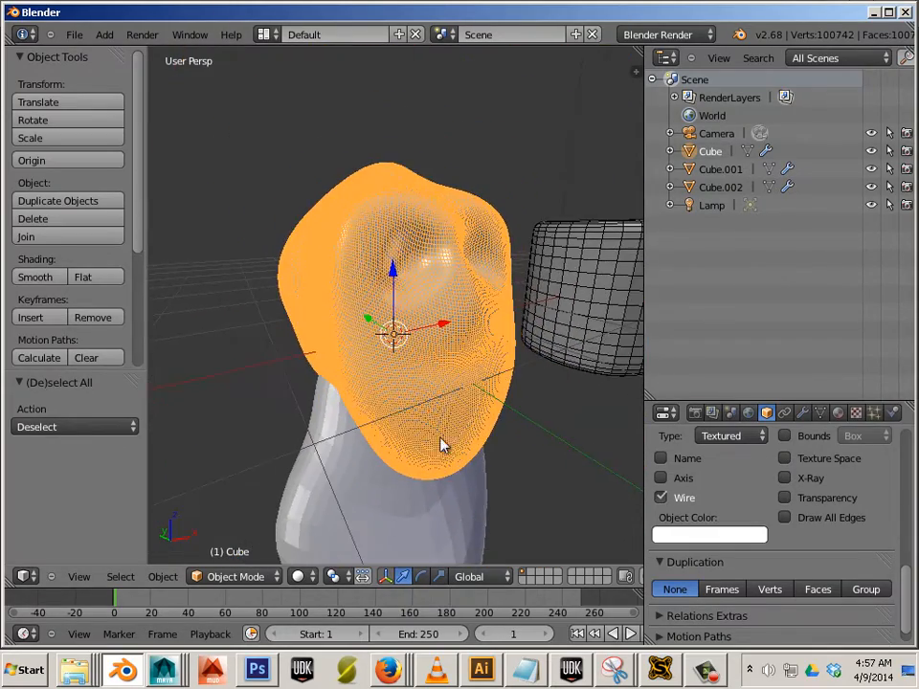
shift+middle_drag(412, 480, 417, 414)
Step: Select the neck piece Cube.001 and switch it from Sculpt Mode to Object Mode
right_click(416, 448)
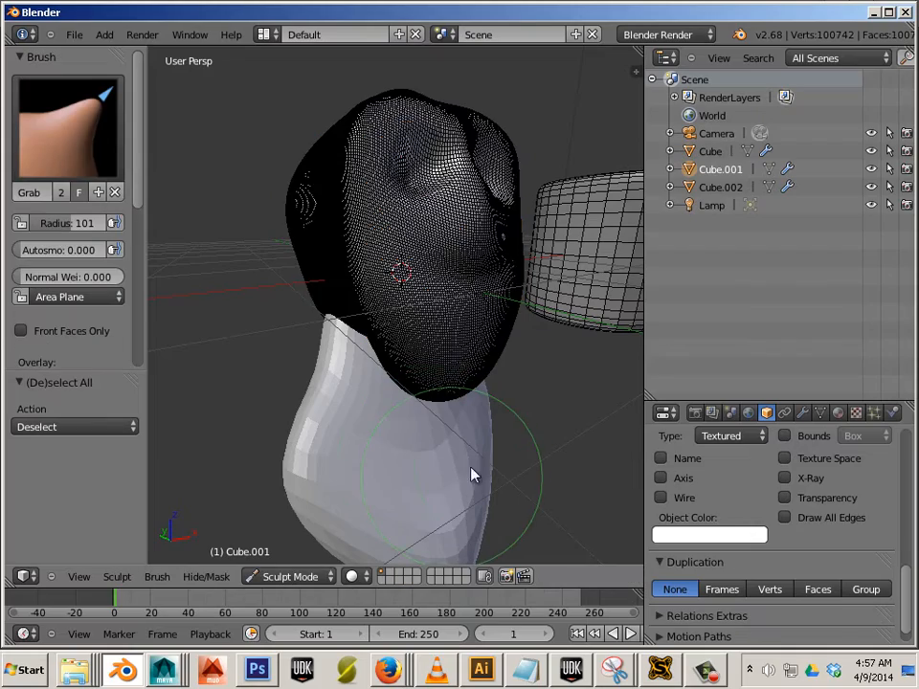
mouse_move(471, 473)
middle_down()
mouse_move(447, 473)
mouse_move(318, 527)
middle_up()
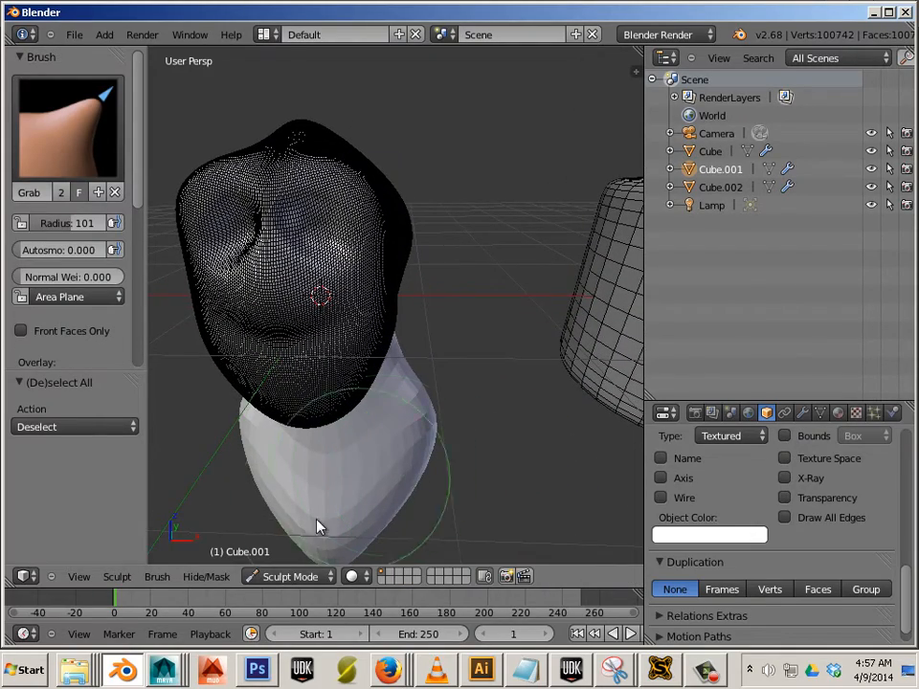
click(282, 586)
click(273, 558)
Step: Select the head object Cube and disable its Wire display
right_click(368, 382)
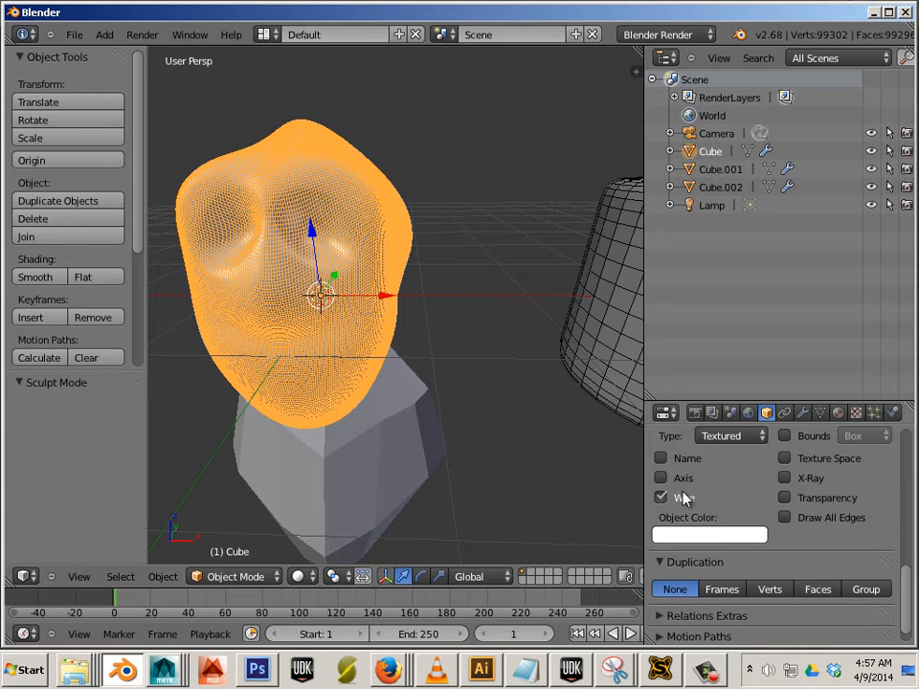
click(659, 498)
scroll(536, 461, down, 6)
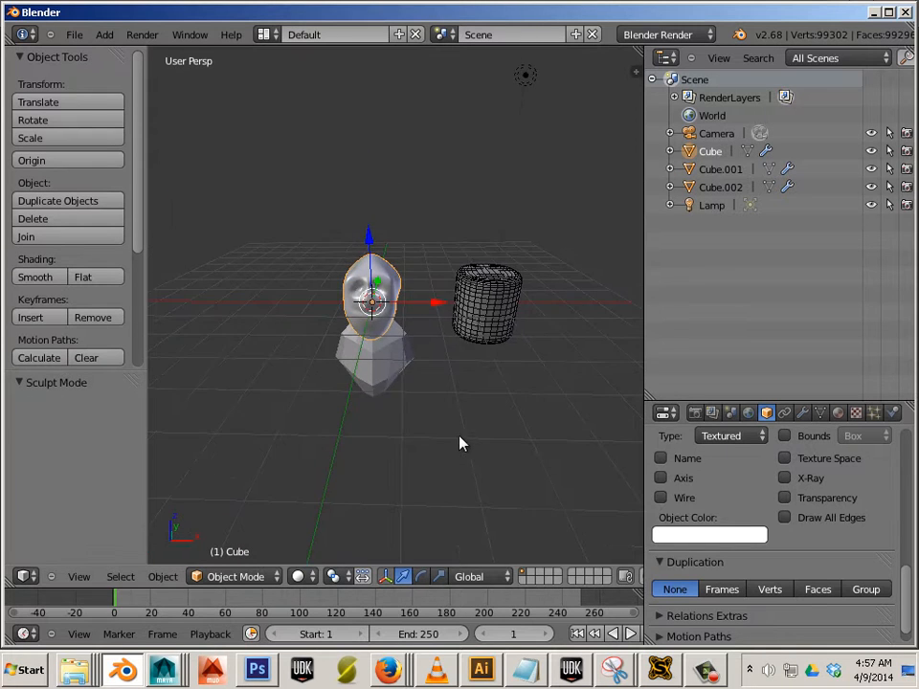
Step: Select the wireframe cylinder Cube.002 and move it about -0.84 along X, closer to the head
middle_drag(460, 439, 431, 473)
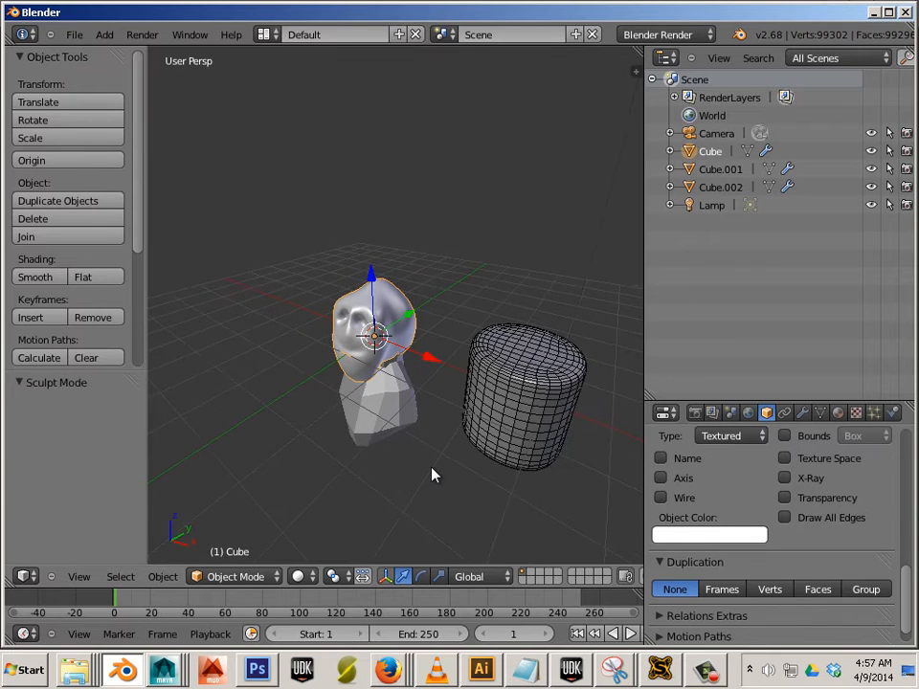
key(a)
right_click(534, 445)
middle_drag(516, 506, 433, 480)
drag(564, 407, 518, 404)
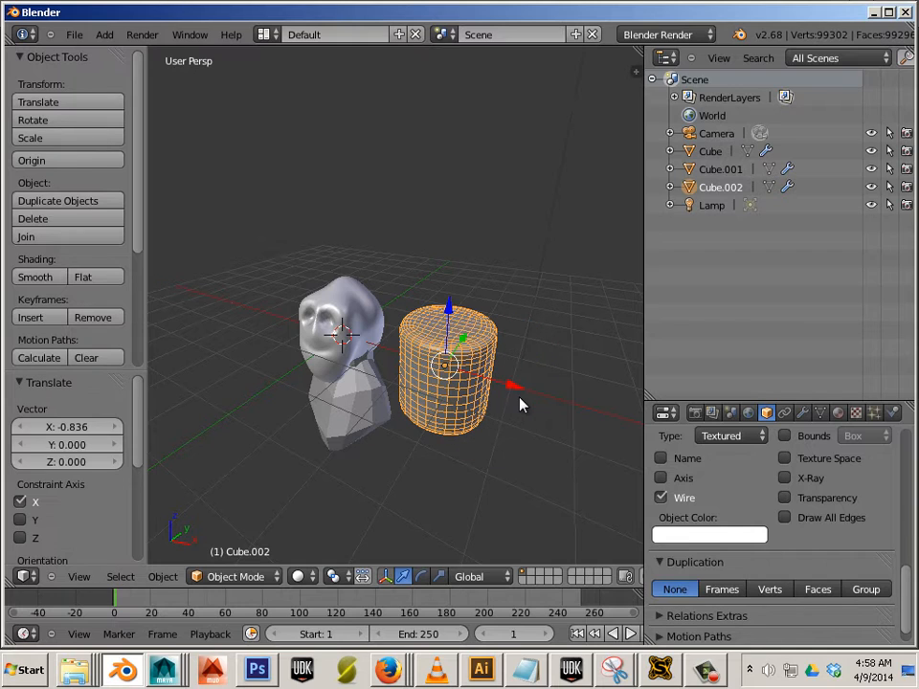
Step: Scale Cube.002 into a thin column: shrink it, stretch it along Z, and scale it uniformly by about 0.59
click(403, 577)
click(421, 576)
click(439, 576)
mouse_move(446, 385)
mouse_down()
mouse_move(437, 379)
mouse_move(448, 376)
mouse_up()
drag(450, 304, 441, 260)
mouse_move(453, 377)
mouse_down()
mouse_move(447, 371)
mouse_move(456, 373)
mouse_up()
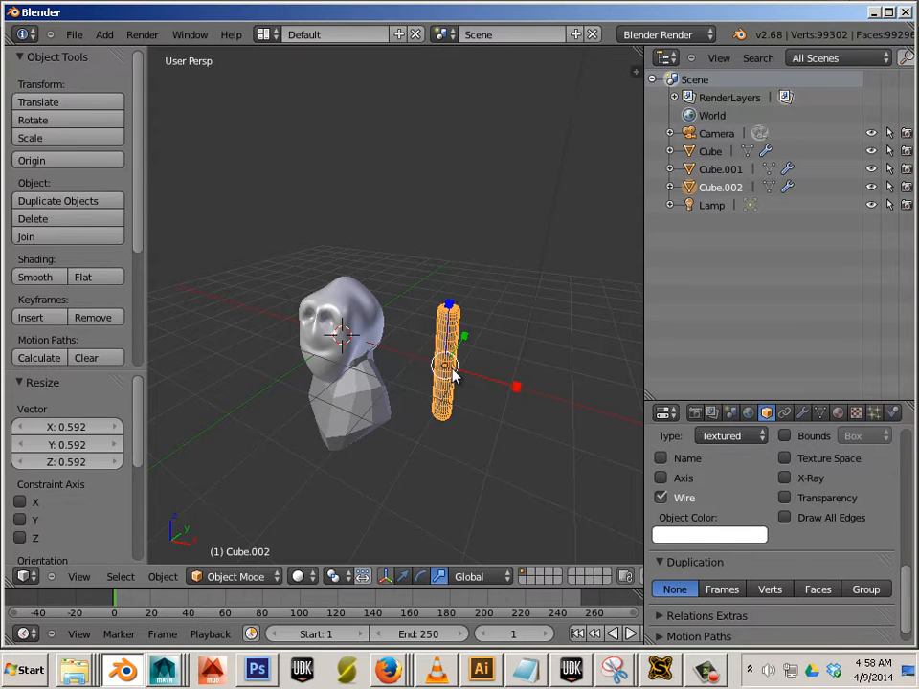
Step: Move the thin column Cube.002 down about 4.05 along Z and shift it toward the underside of the torso piece
drag(452, 311, 447, 438)
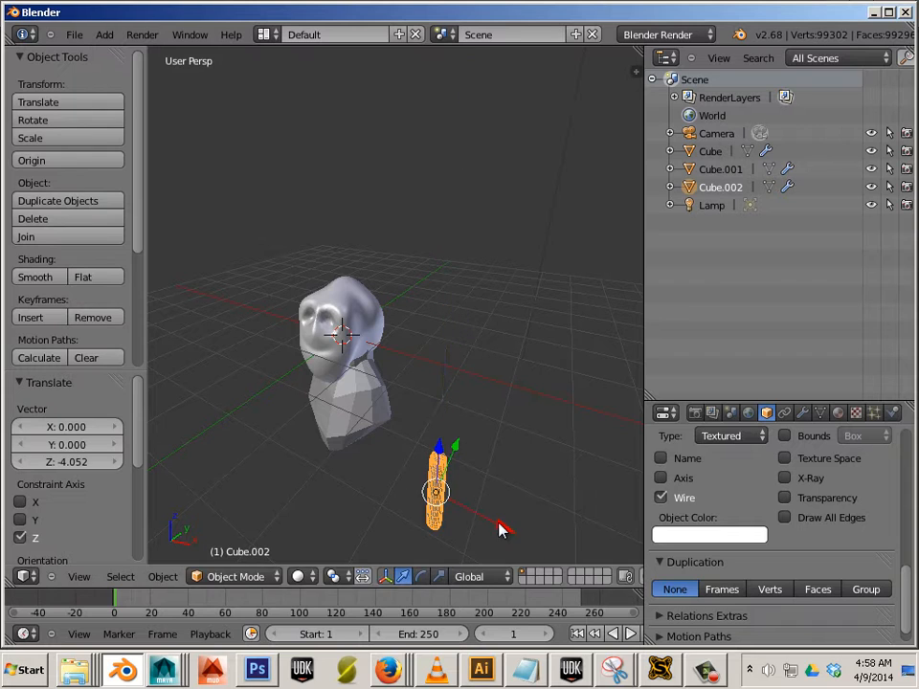
drag(498, 524, 392, 544)
middle_drag(391, 543, 466, 398)
drag(457, 382, 477, 403)
drag(464, 334, 474, 298)
Step: Adjust the position of Cube.002 under the torso's shoulder, including a move of about -0.48 along Y
middle_drag(474, 297, 452, 377)
scroll(469, 378, up, 4)
drag(493, 377, 447, 371)
mouse_move(502, 430)
mouse_down()
mouse_move(506, 421)
mouse_move(496, 424)
mouse_up()
middle_drag(495, 424, 436, 468)
scroll(435, 460, up, 3)
middle_drag(479, 433, 447, 424)
scroll(447, 424, down, 1)
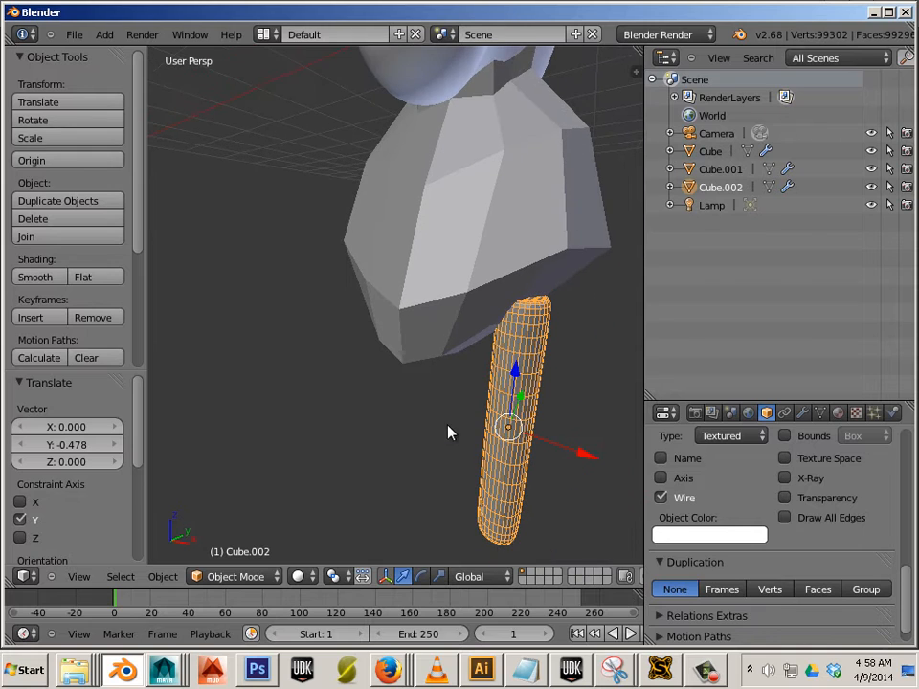
Step: Switch Cube.002 to Sculpt Mode and lower its Multiresolution Sculpt level to 1
click(235, 576)
click(229, 517)
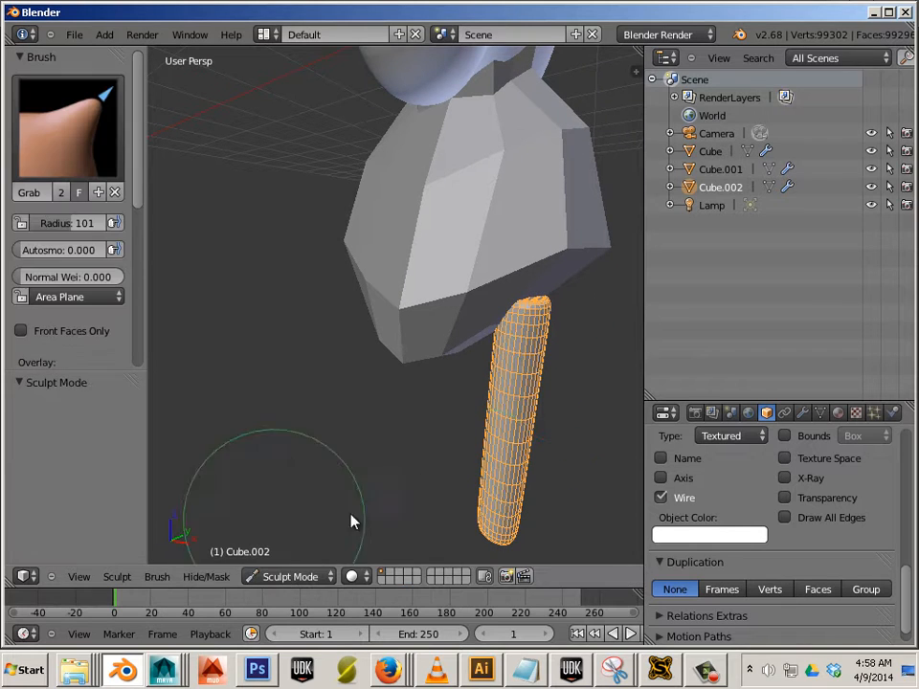
click(802, 412)
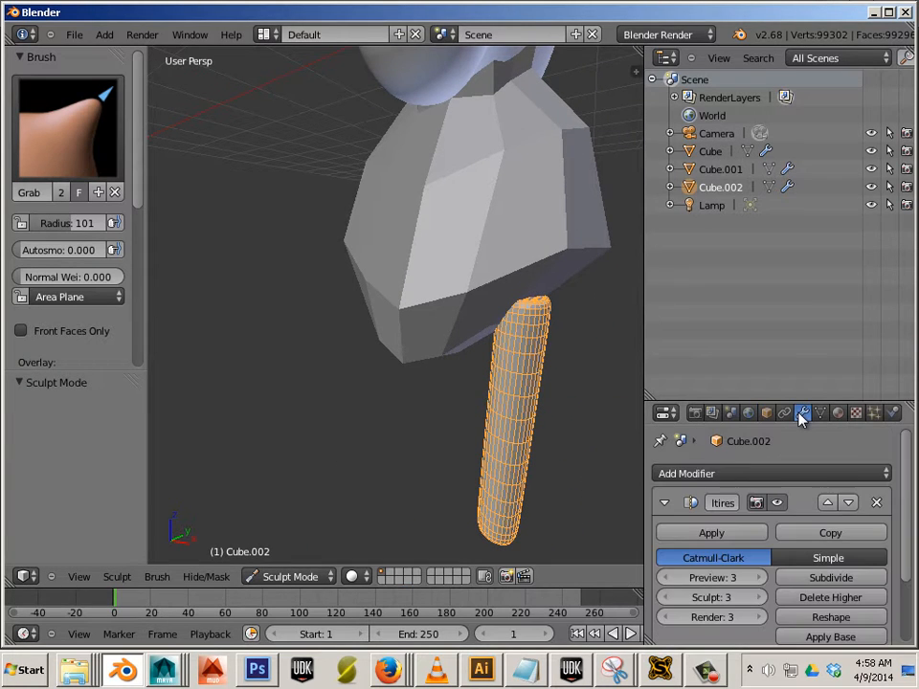
drag(902, 470, 907, 536)
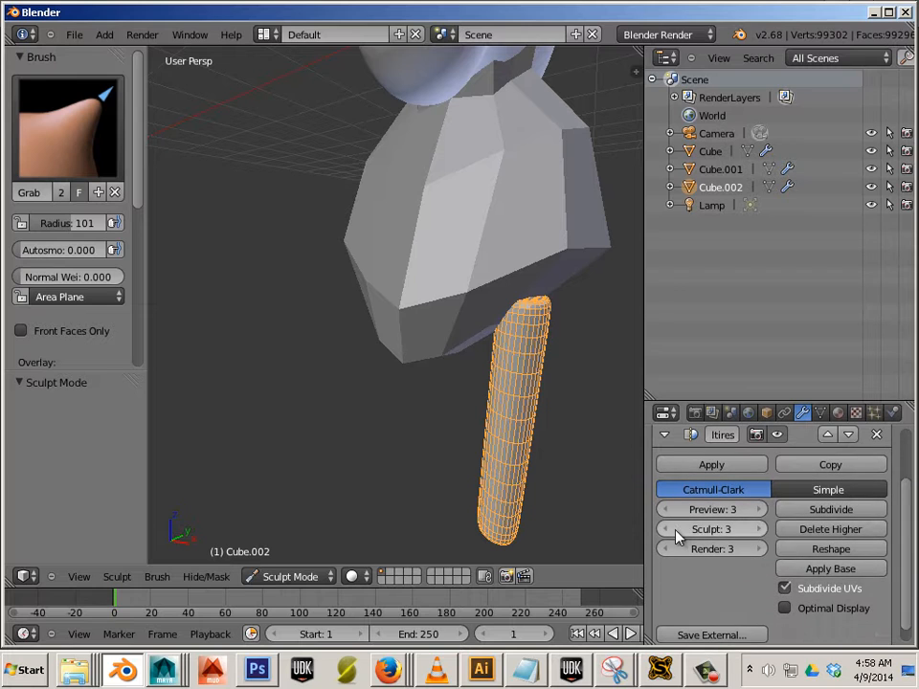
click(662, 529)
click(663, 529)
Step: Pull the upper end of the limb Cube.002 up toward the torso with the Grab brush
middle_drag(588, 497, 549, 451)
mouse_move(540, 273)
mouse_down()
mouse_move(539, 244)
mouse_move(532, 245)
mouse_up()
mouse_move(527, 308)
middle_down()
mouse_move(498, 317)
mouse_move(422, 298)
mouse_move(387, 325)
middle_up()
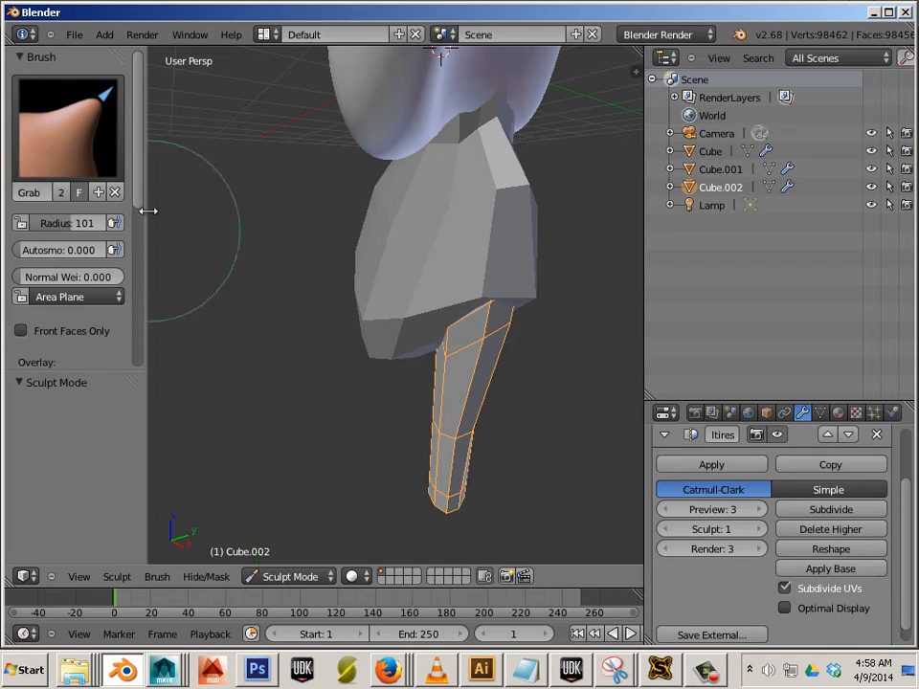
Step: Check the sculpt symmetry settings, and widen the limb's upper end from several sides with the Grab brush to form a shoulder
scroll(127, 250, down, 5)
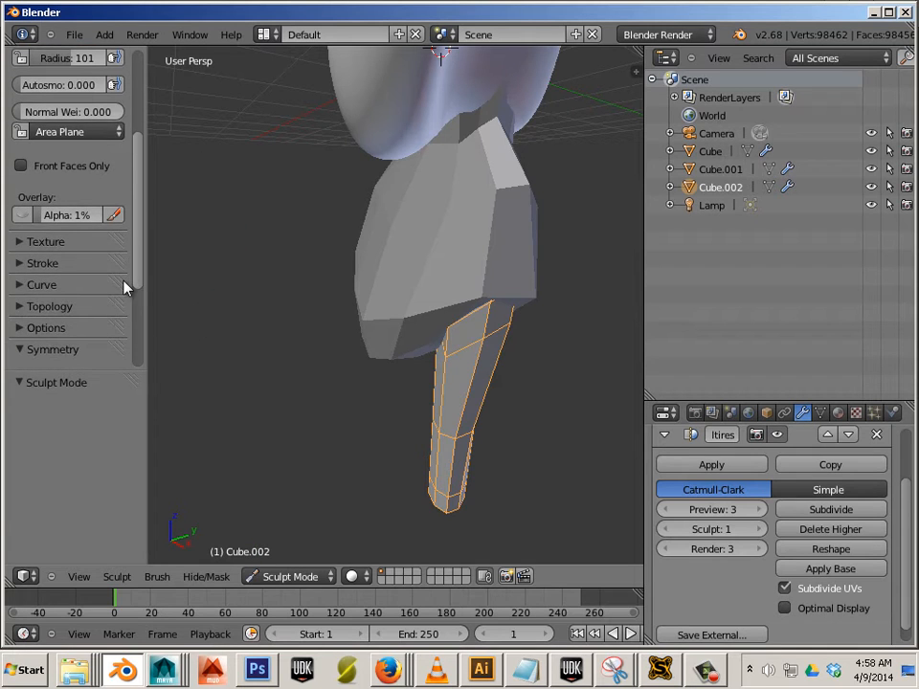
click(20, 349)
drag(447, 345, 411, 324)
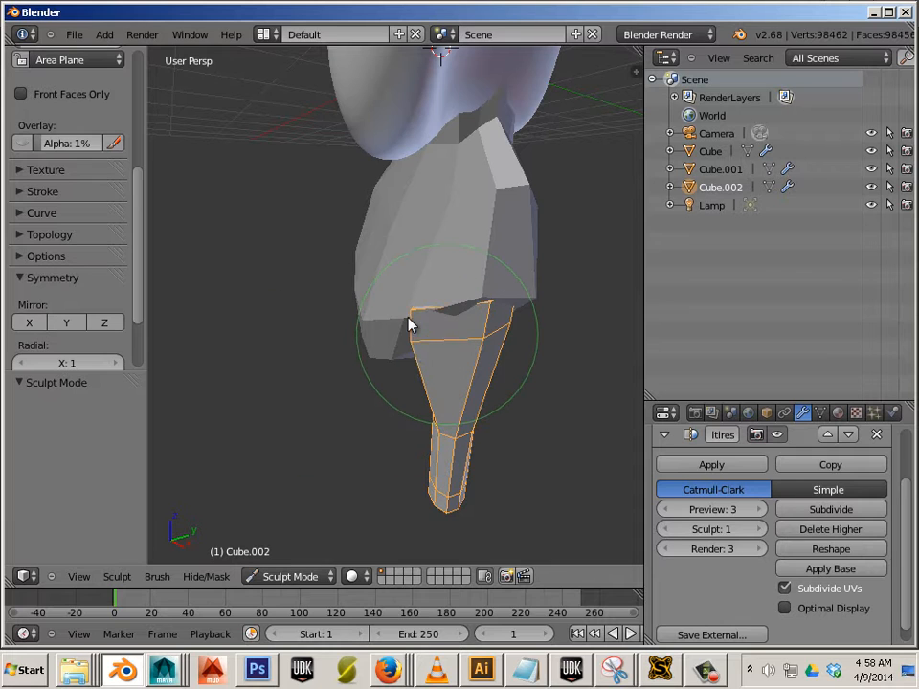
mouse_move(396, 349)
middle_down()
mouse_move(436, 353)
mouse_move(537, 288)
mouse_move(425, 298)
middle_up()
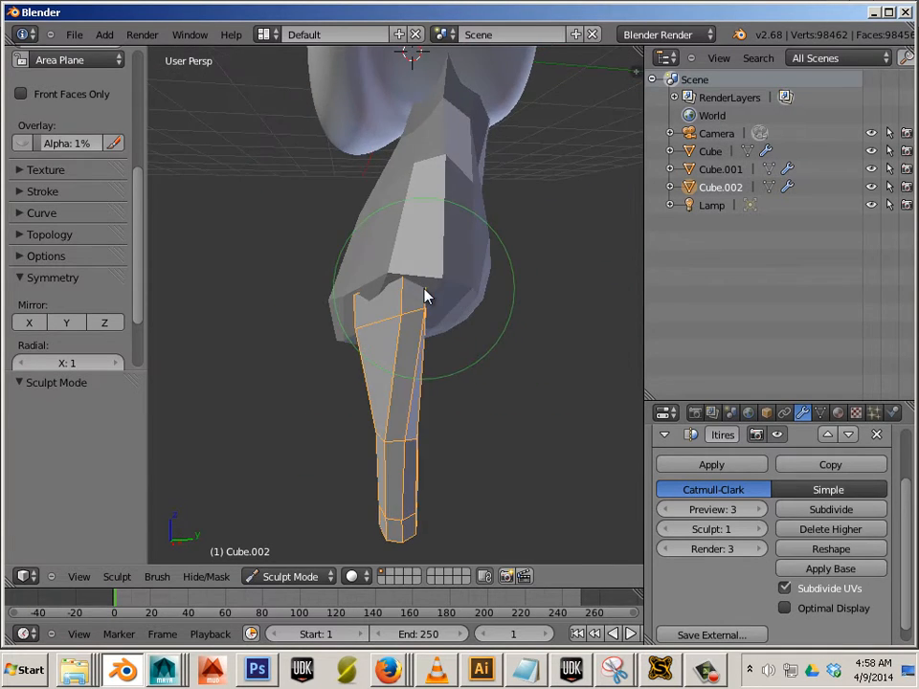
mouse_move(419, 292)
mouse_down()
mouse_move(450, 315)
mouse_move(480, 279)
mouse_up()
middle_drag(290, 357, 436, 378)
mouse_move(452, 377)
middle_down()
mouse_move(445, 420)
mouse_move(410, 400)
mouse_move(369, 422)
mouse_move(383, 392)
mouse_move(317, 419)
middle_up()
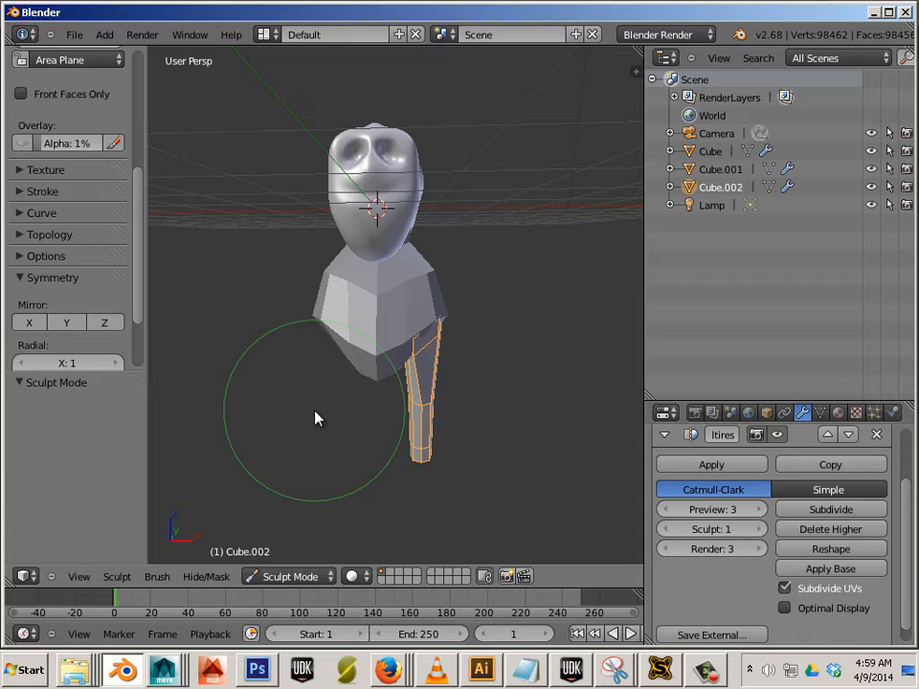
Step: Switch the limb Cube.002 back to Object Mode
click(302, 576)
click(302, 563)
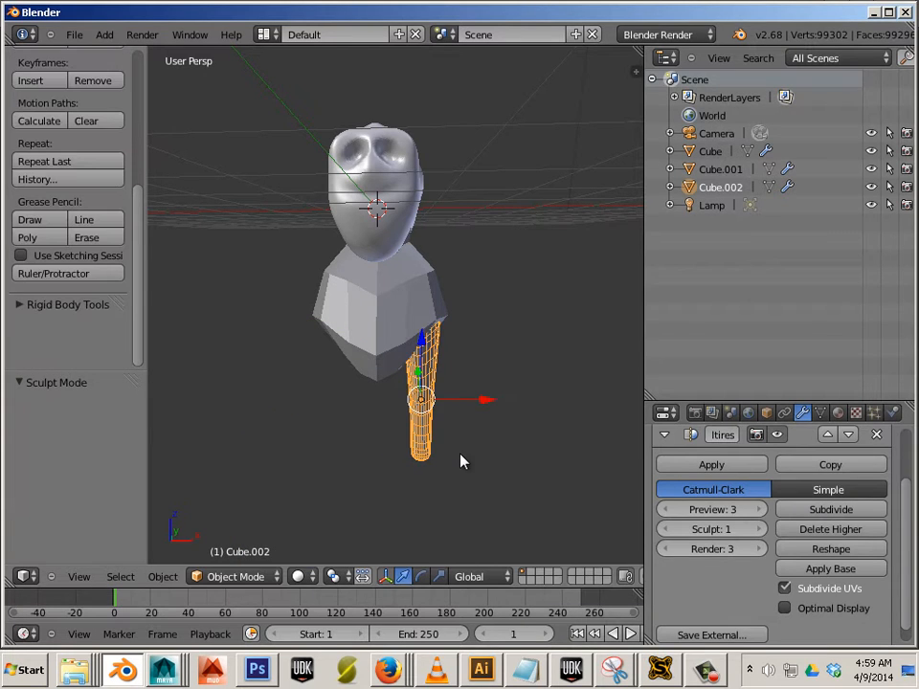
scroll(440, 487, up, 4)
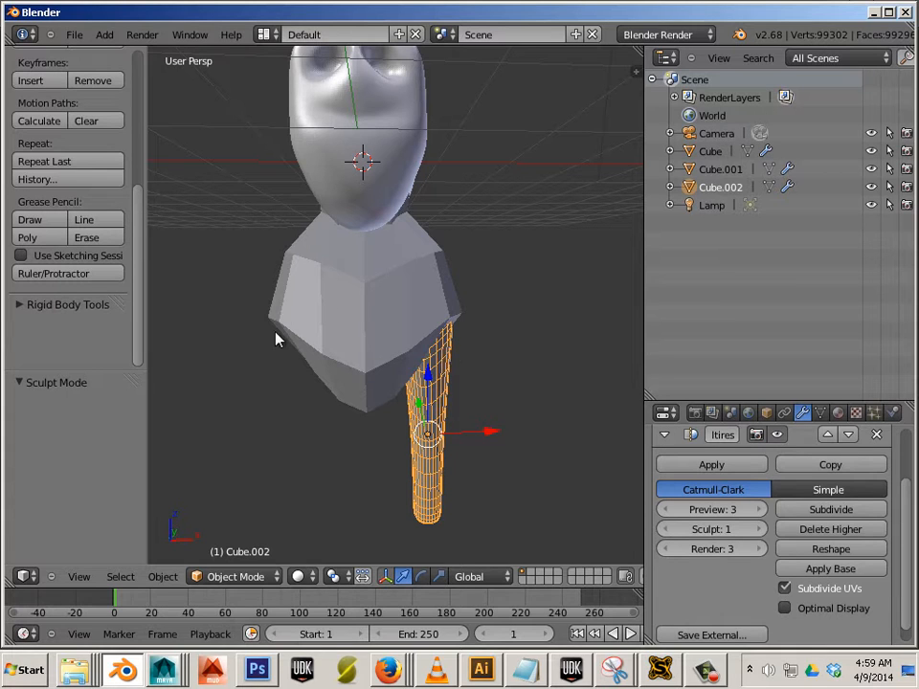
Step: Select the torso piece Cube.001 and raise its Multiresolution Preview level to 4
right_click(366, 379)
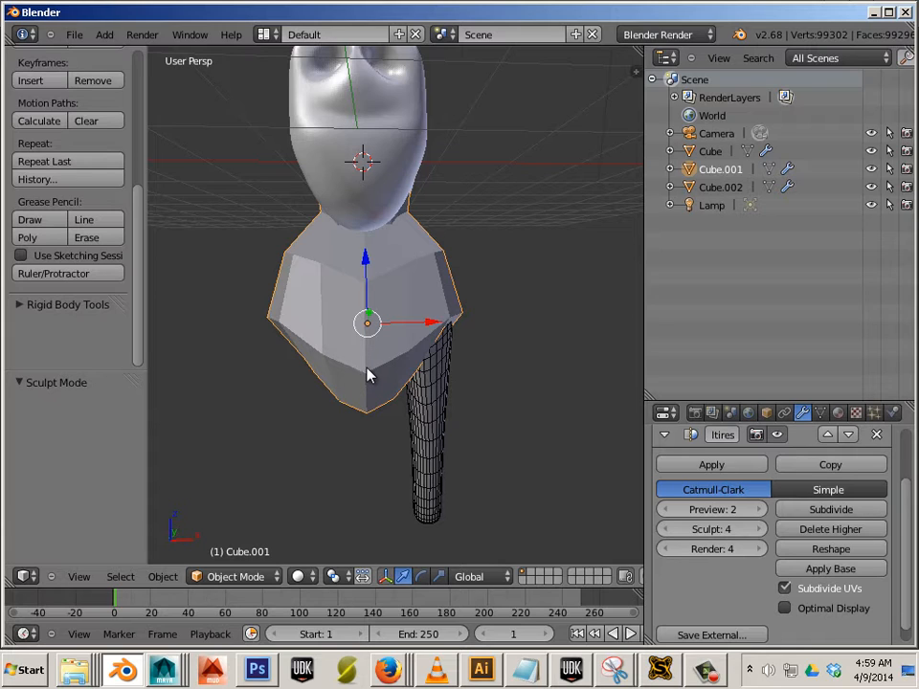
key(Tab)
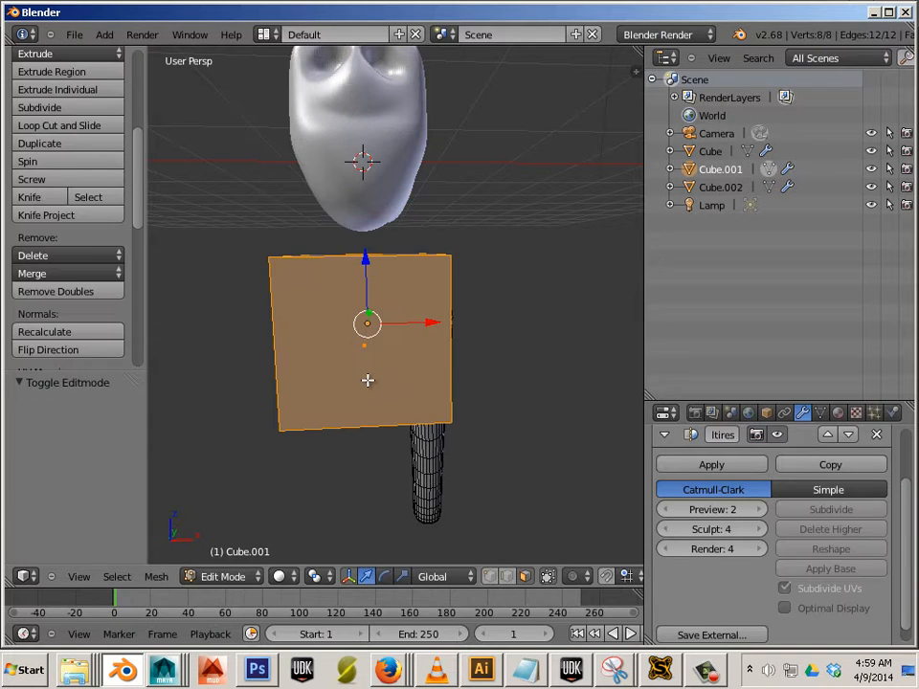
key(Tab)
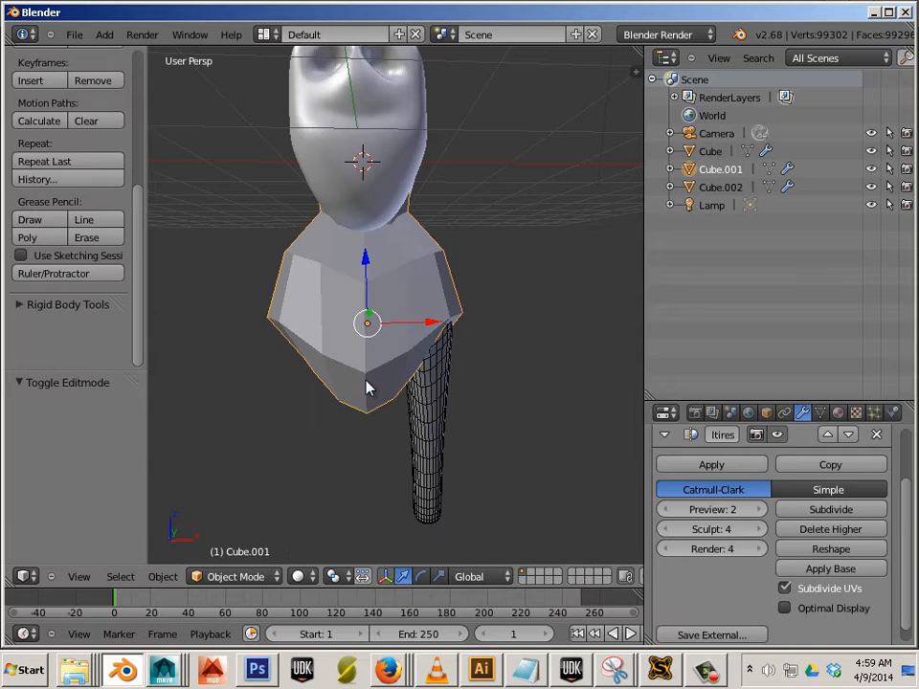
click(762, 509)
click(762, 510)
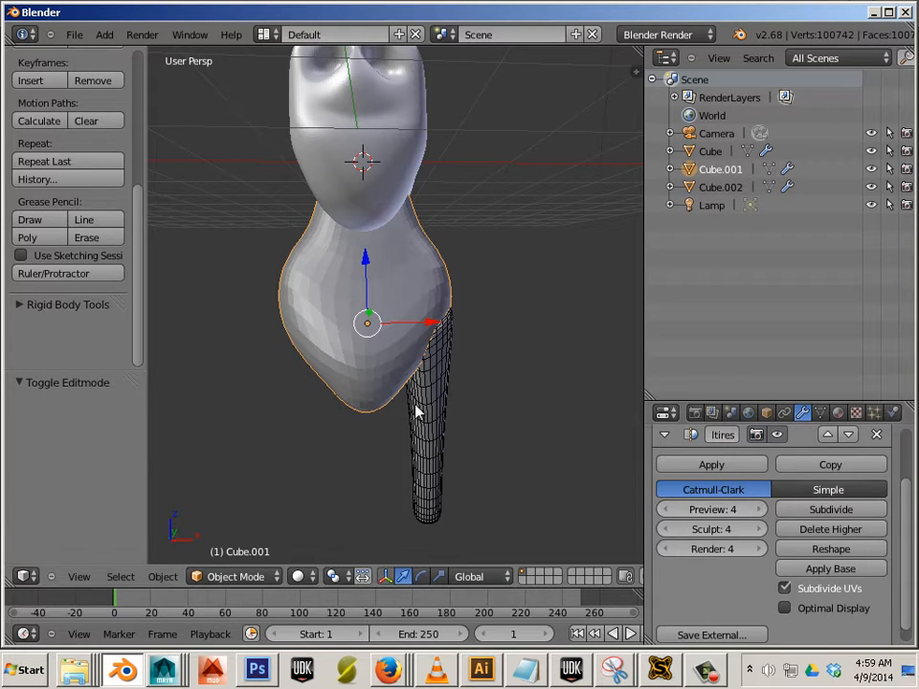
Step: Compare the base cage of Cube.001 in Edit Mode with its sculpted shape in Object Mode
key(Tab)
key(Tab)
key(Tab)
key(Tab)
key(Tab)
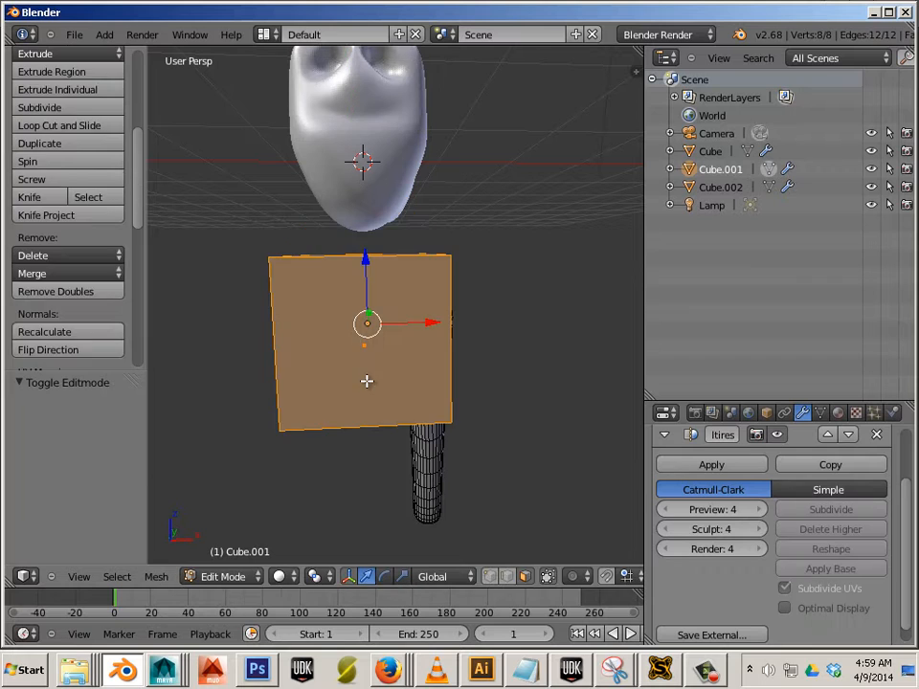
key(Tab)
key(Tab)
key(Tab)
key(Tab)
key(Tab)
key(Tab)
key(Tab)
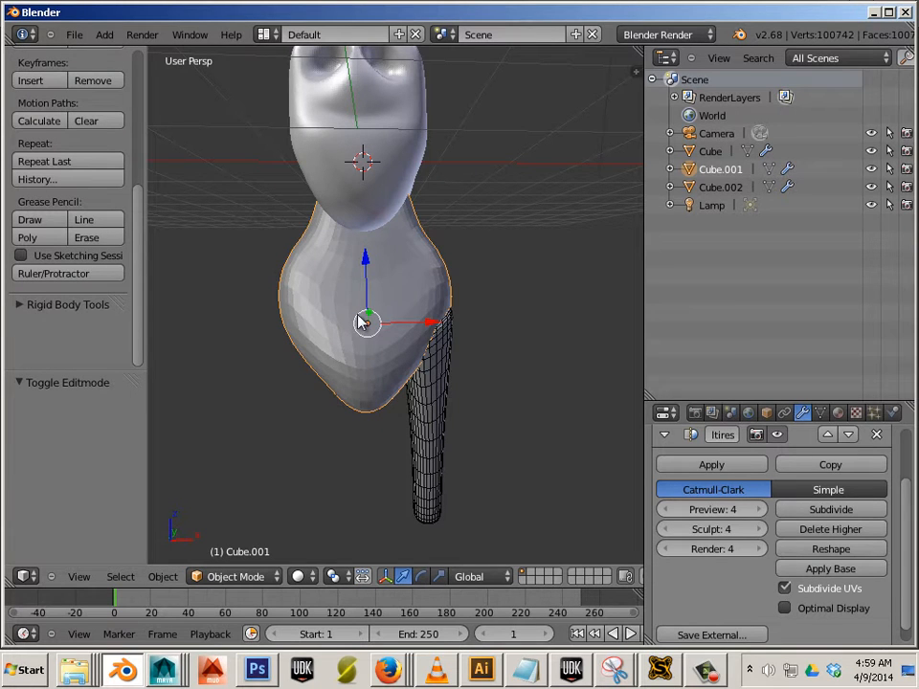
Step: Set the origin of the torso piece Cube.001 to its geometry in Object Mode
key(Tab)
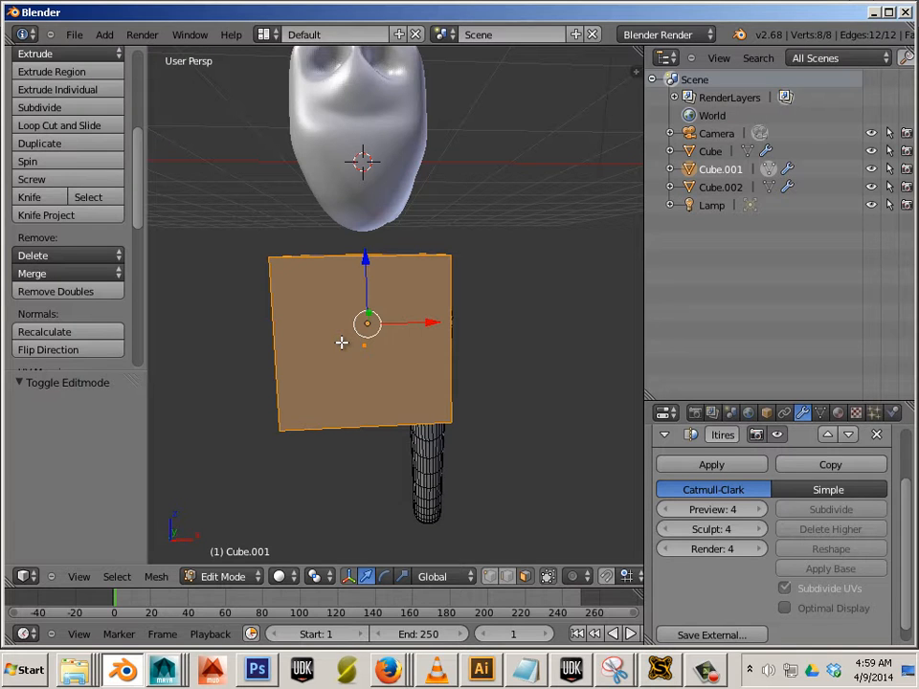
click(155, 577)
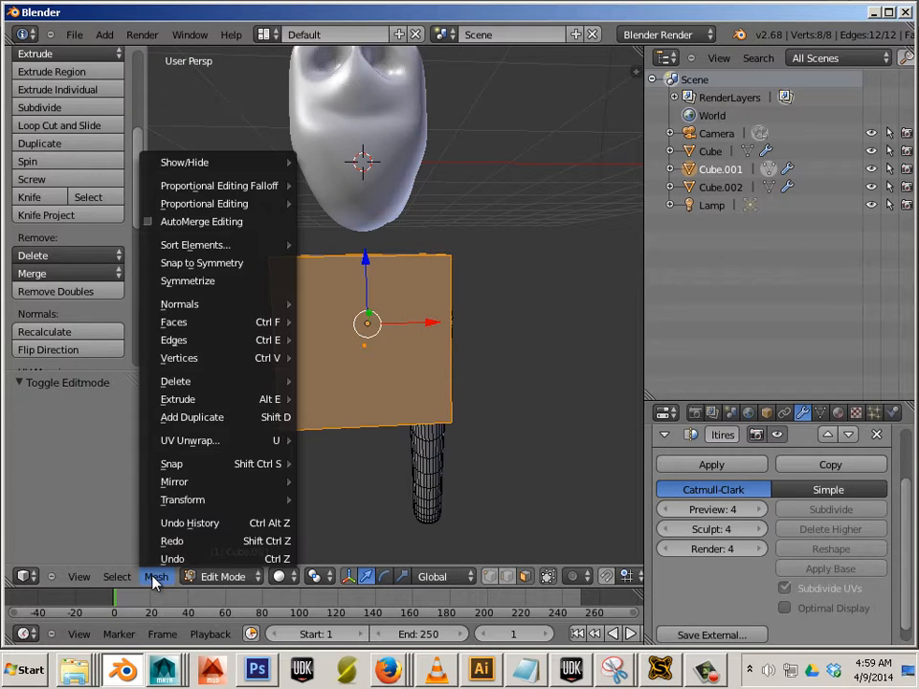
mouse_move(194, 502)
key(Escape)
key(Tab)
click(160, 577)
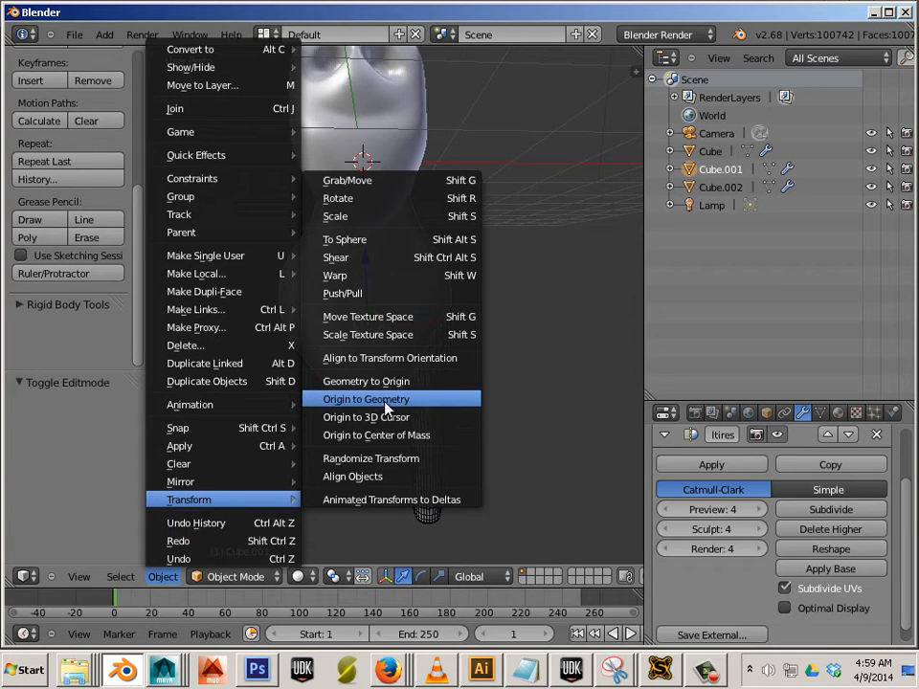
click(386, 400)
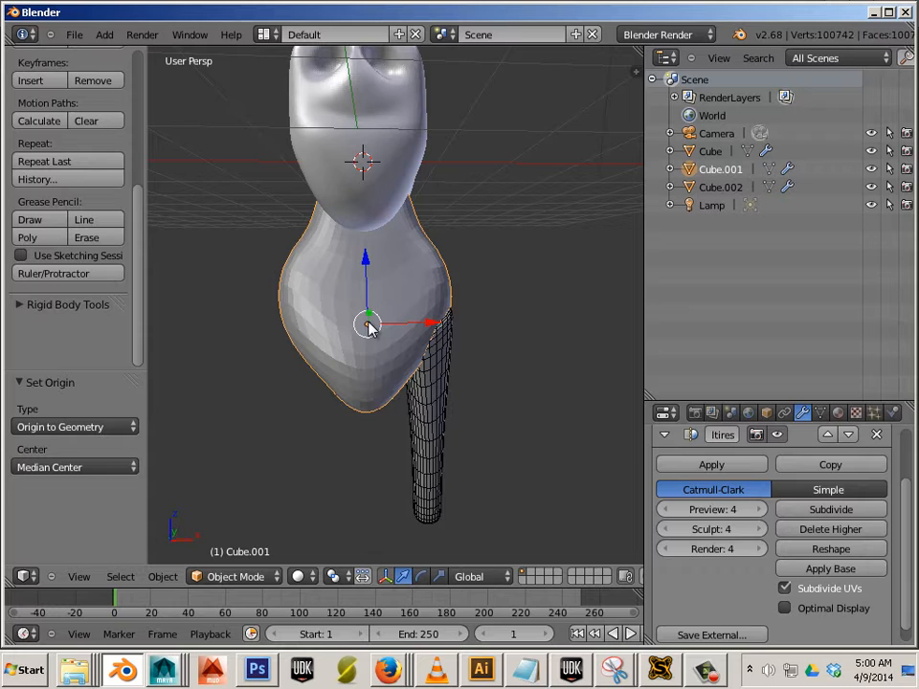
Step: Snap the 3D cursor to the origin of the selected torso piece Cube.001
click(161, 576)
mouse_move(193, 433)
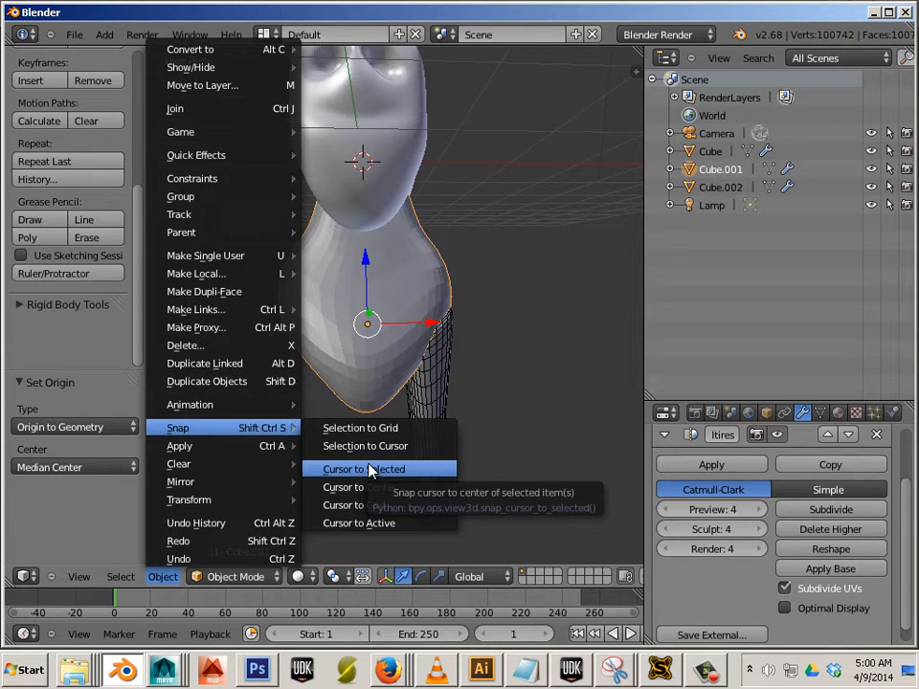
click(370, 469)
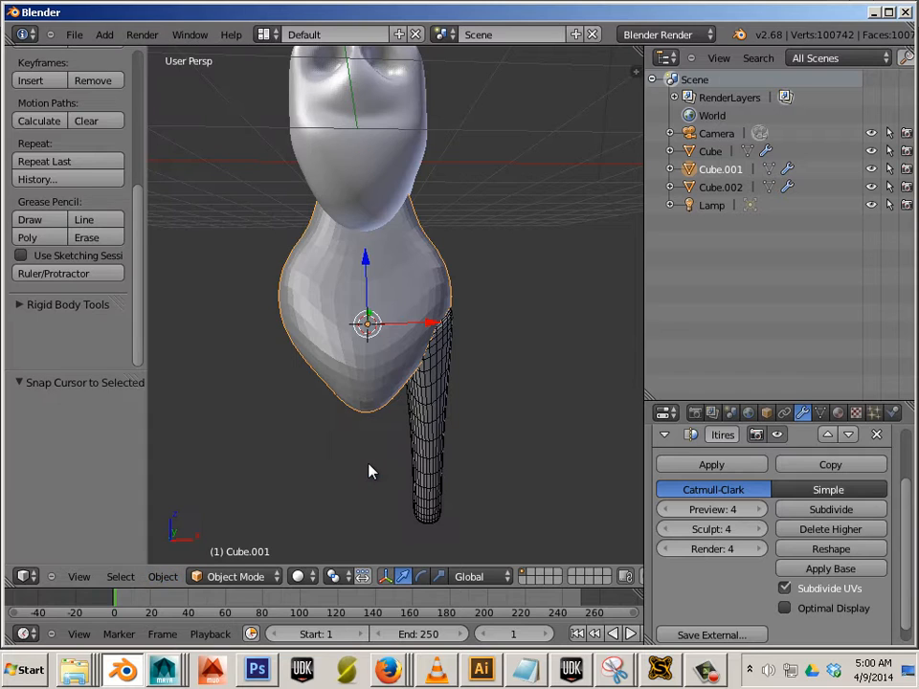
key(Tab)
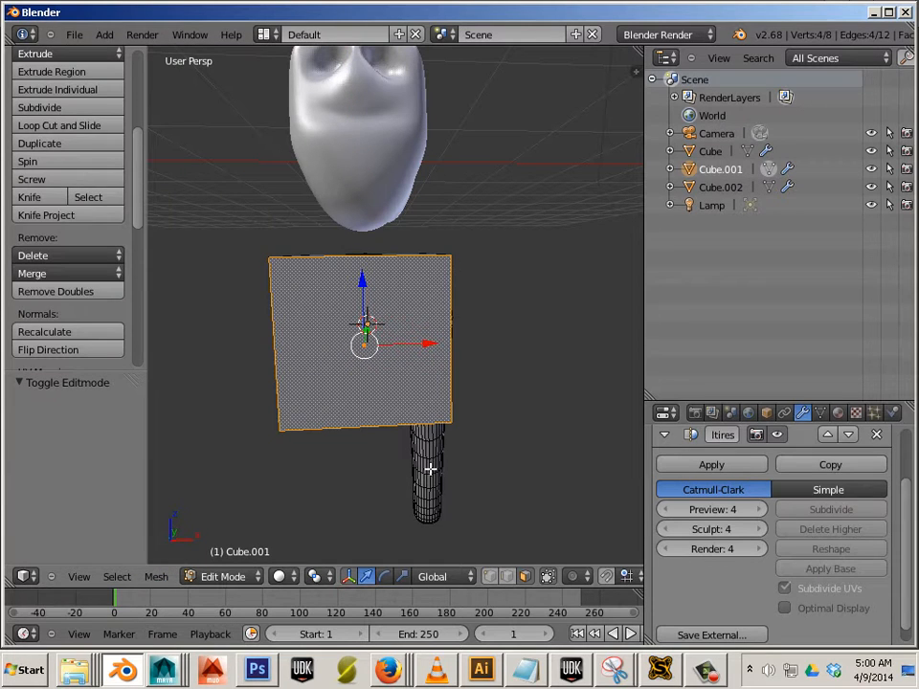
key(Tab)
Step: Select the limb Cube.002 and set its origin to the 3D cursor
right_click(431, 475)
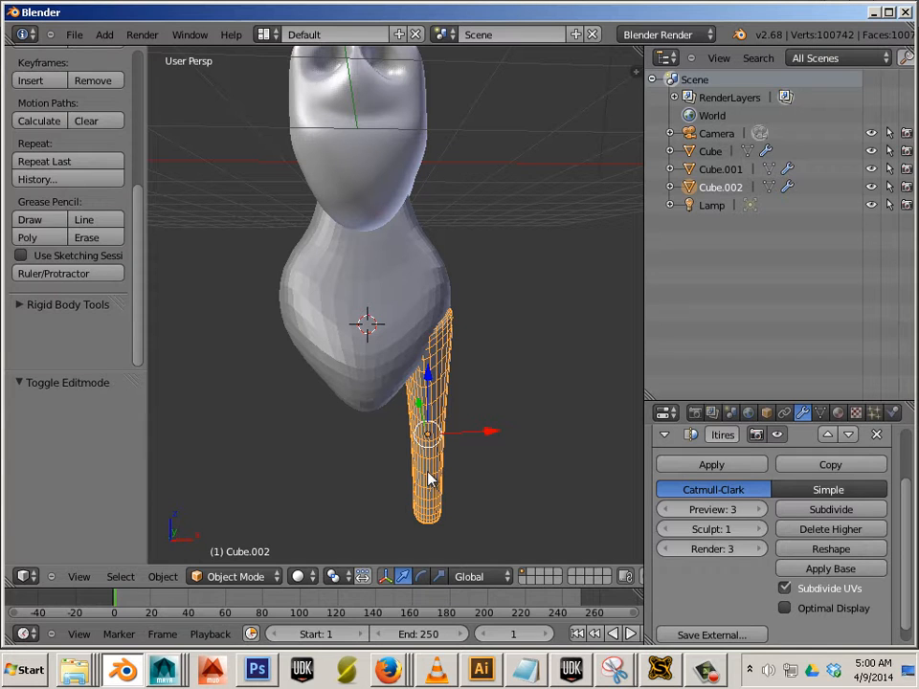
click(161, 576)
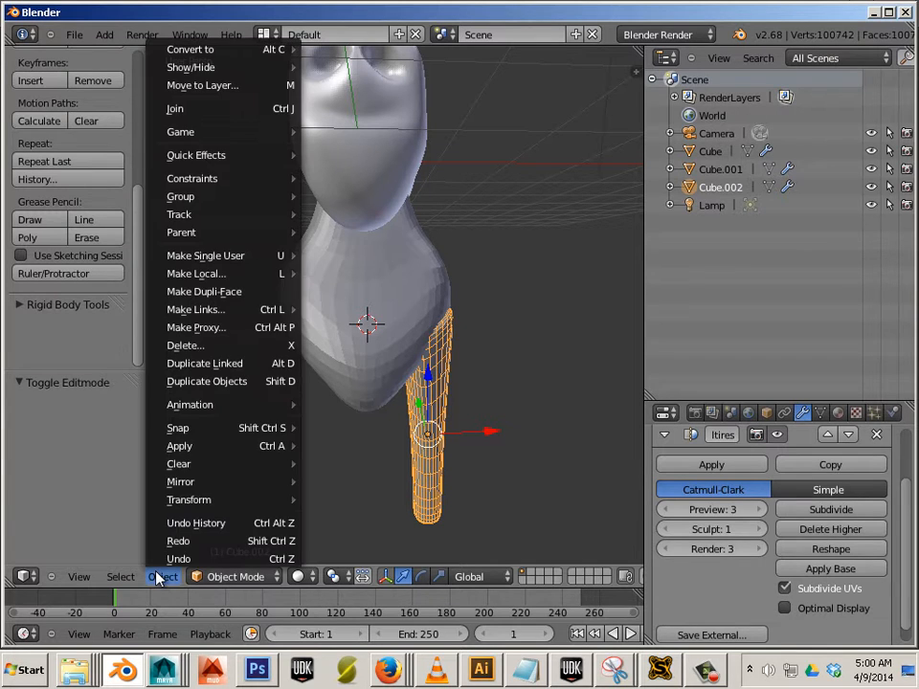
mouse_move(158, 500)
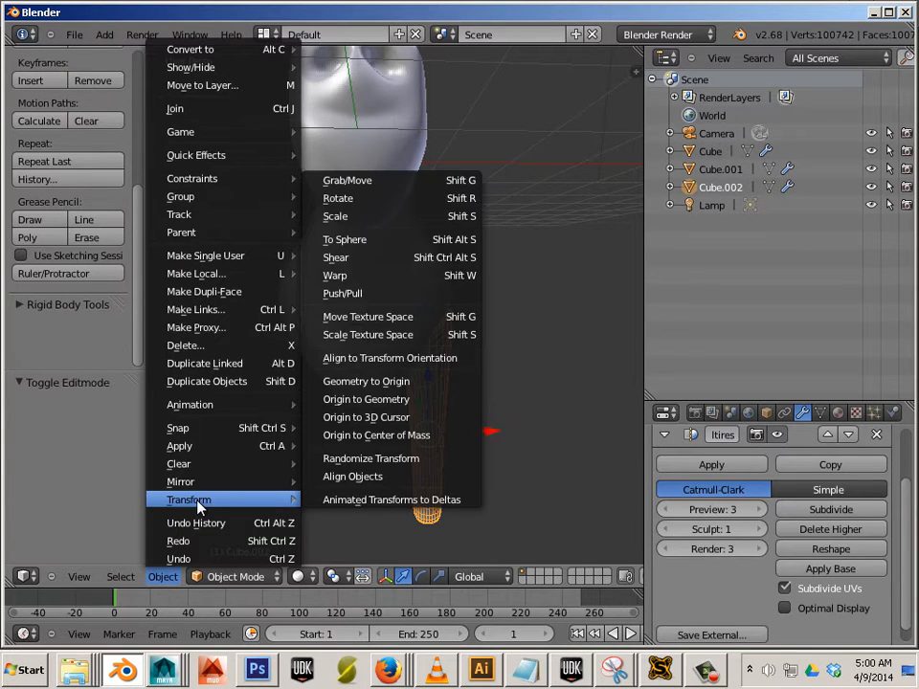
click(377, 419)
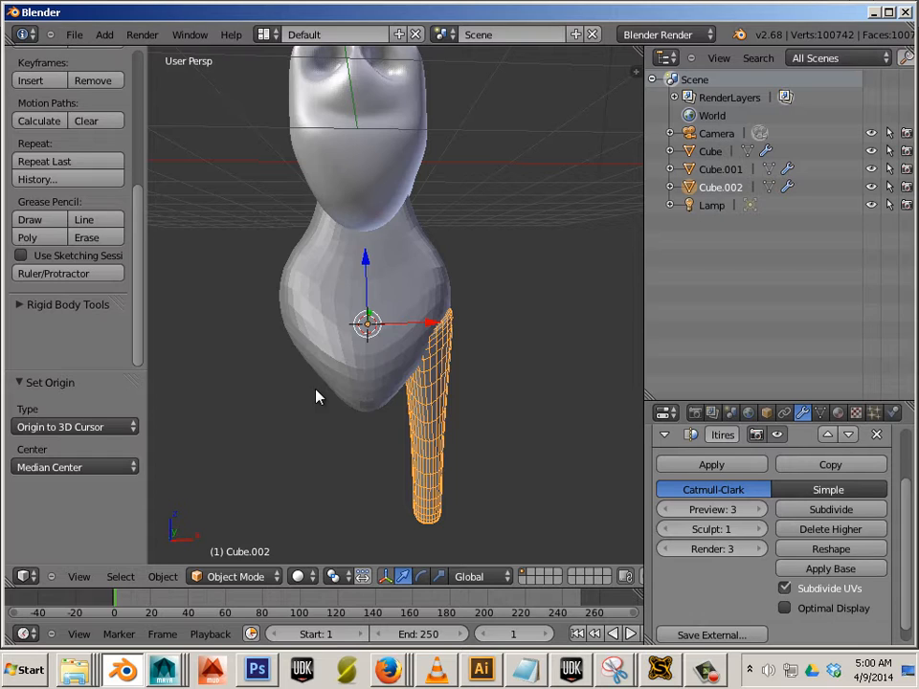
Step: Duplicate the limb Cube.002 and mirror the copy to the other side of the torso along global X
key(shift+d)
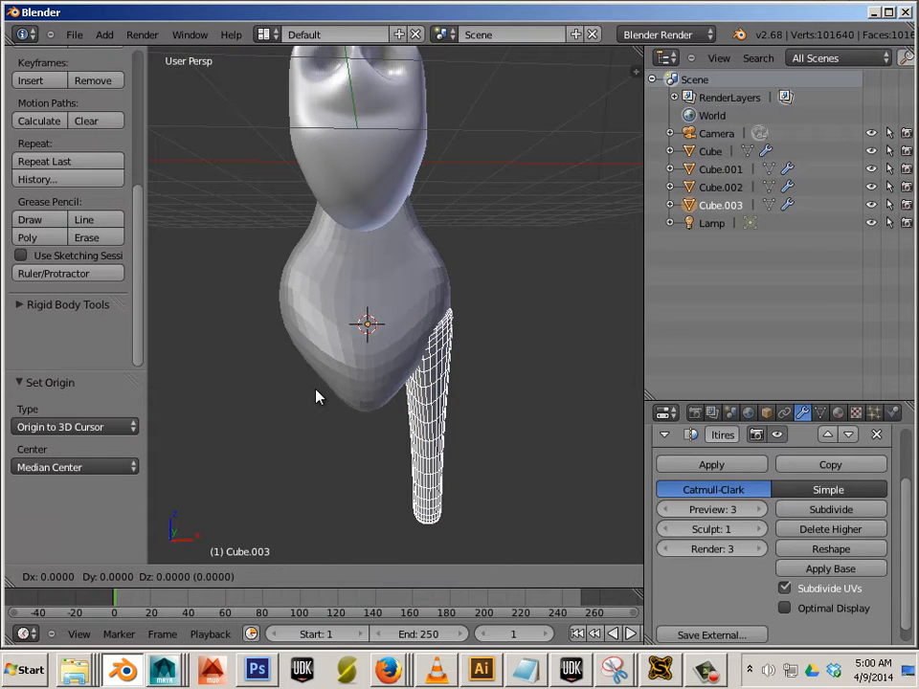
click(318, 397)
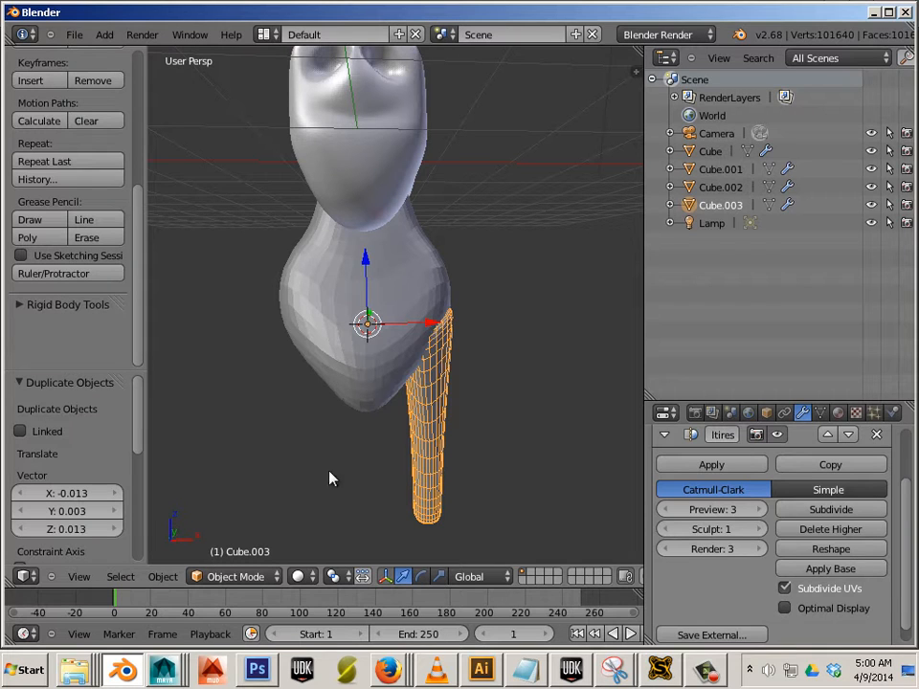
click(164, 577)
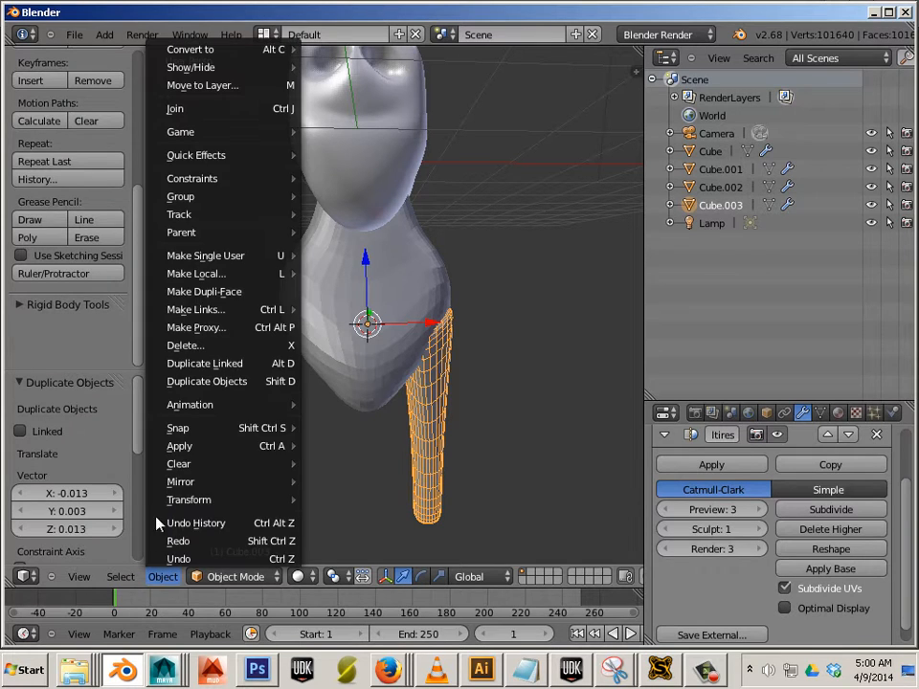
mouse_move(178, 488)
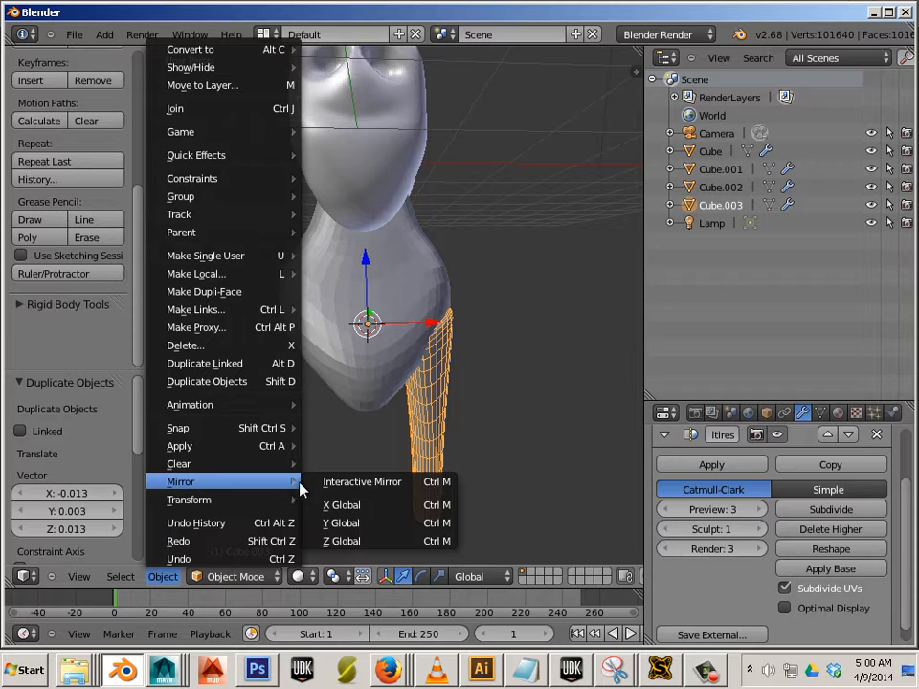
click(365, 507)
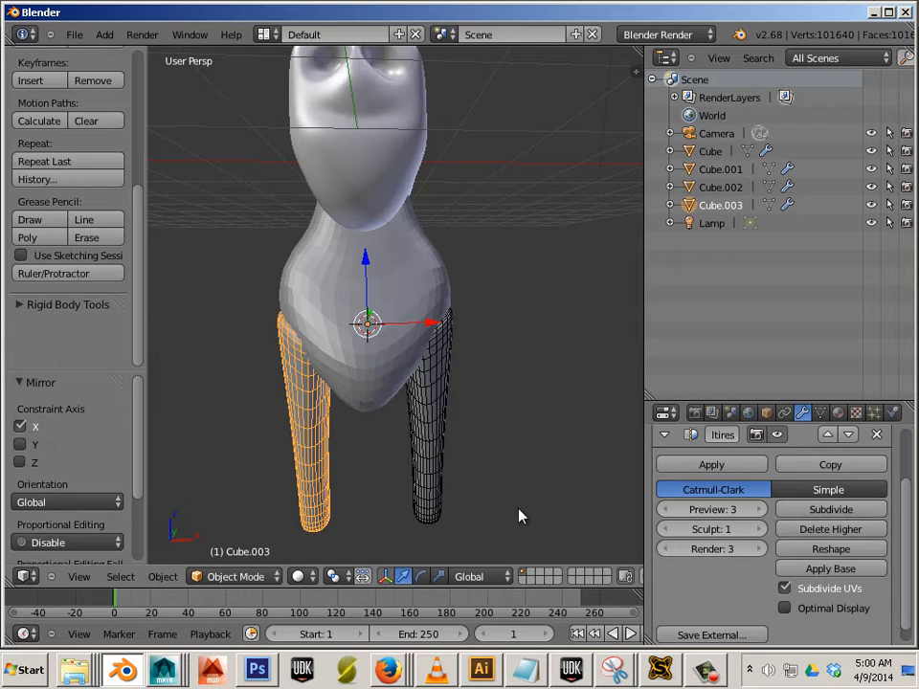
mouse_move(284, 486)
middle_down()
mouse_move(290, 499)
mouse_move(276, 493)
middle_up()
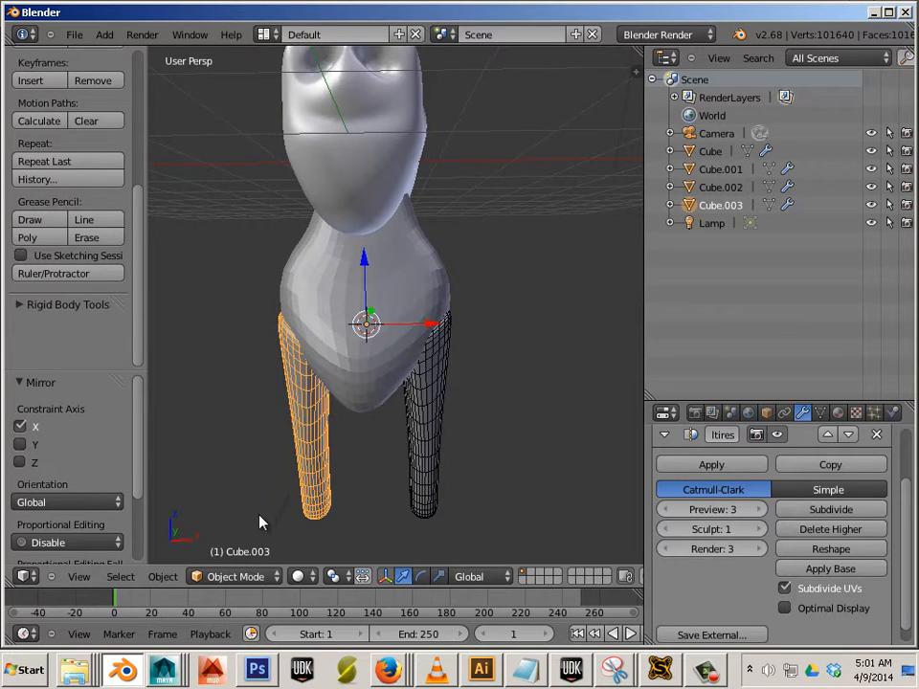
Step: Apply rotation and scale to the mirrored limb copy
click(165, 576)
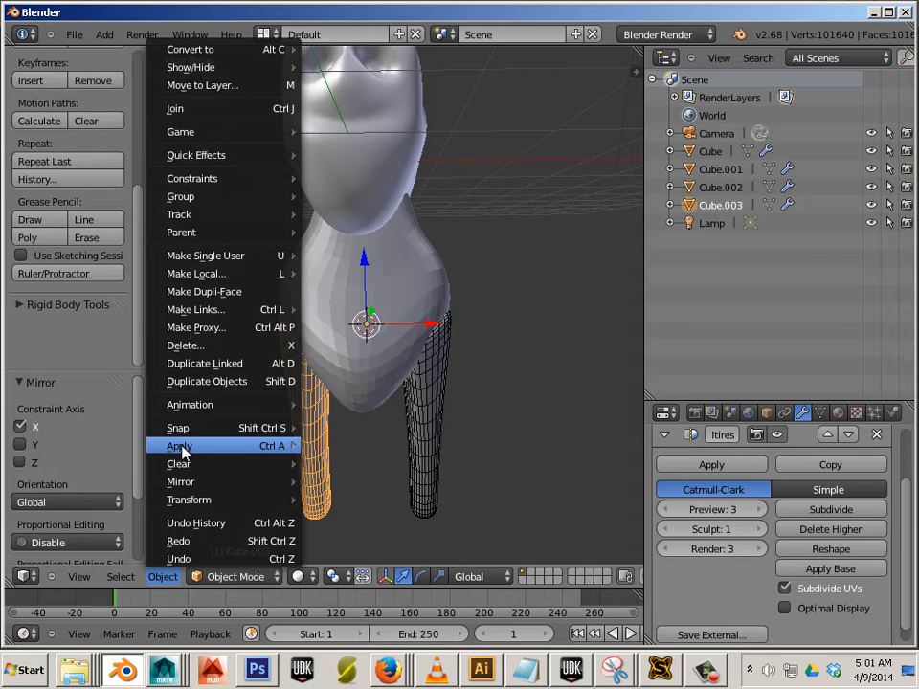
mouse_move(182, 448)
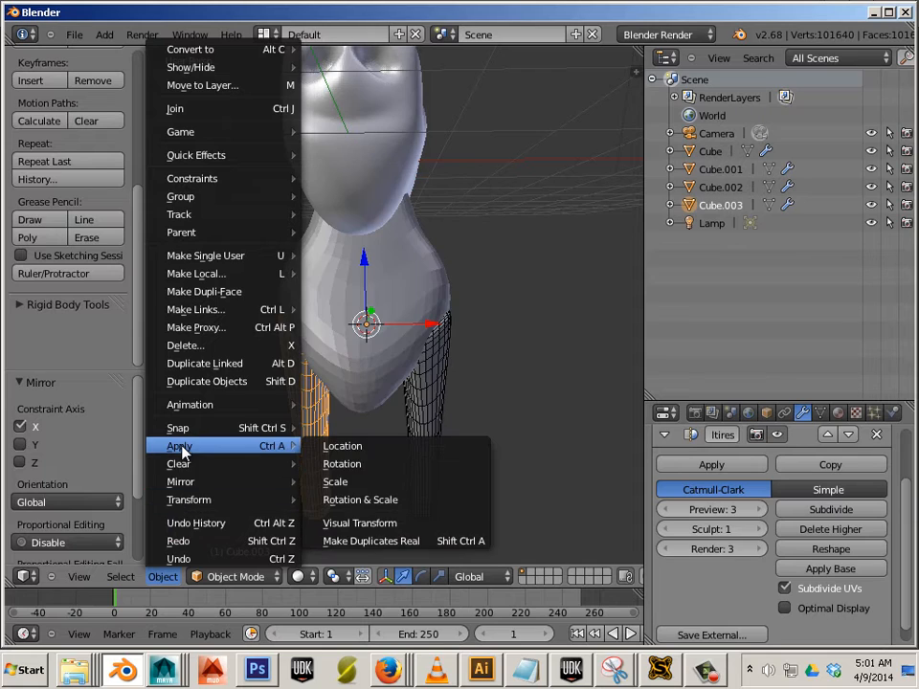
click(372, 506)
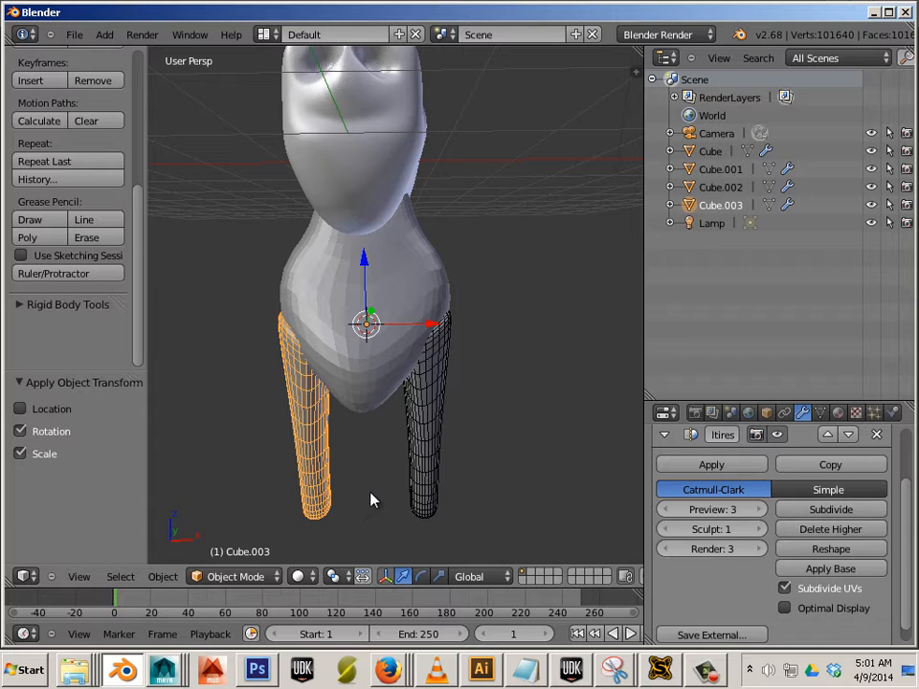
scroll(372, 497, down, 3)
middle_drag(326, 453, 322, 463)
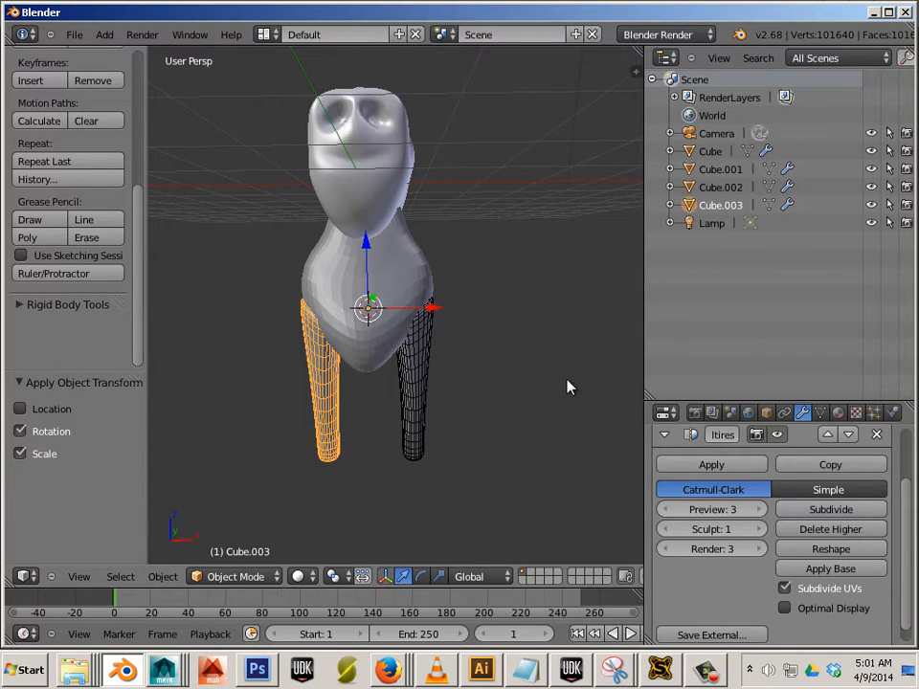
Step: Enable Backface Culling in the 3D view's display settings to reveal the direction of the limb faces
key(n)
scroll(564, 382, down, 10)
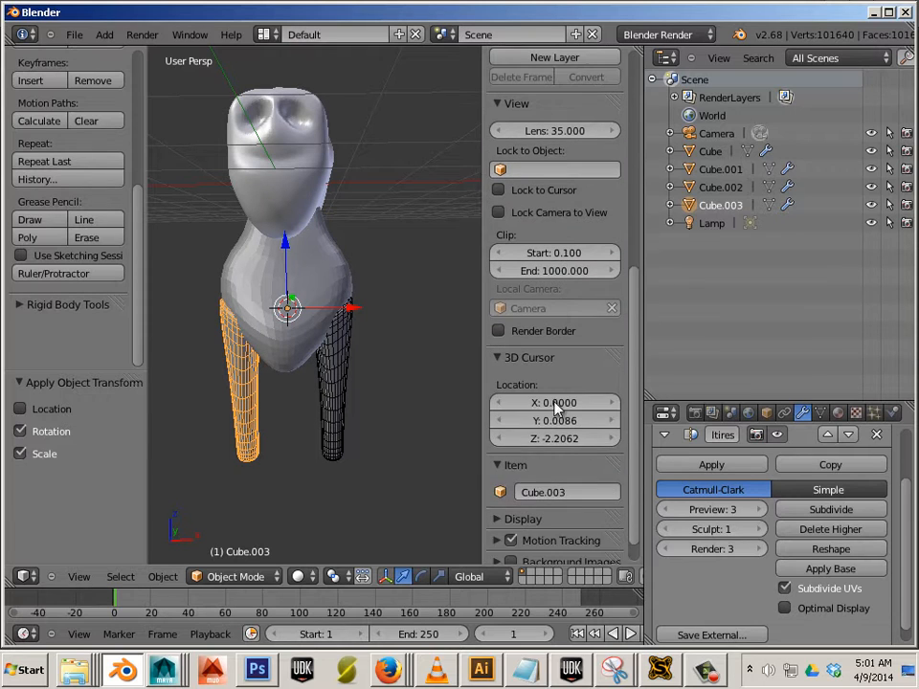
scroll(555, 412, down, 1)
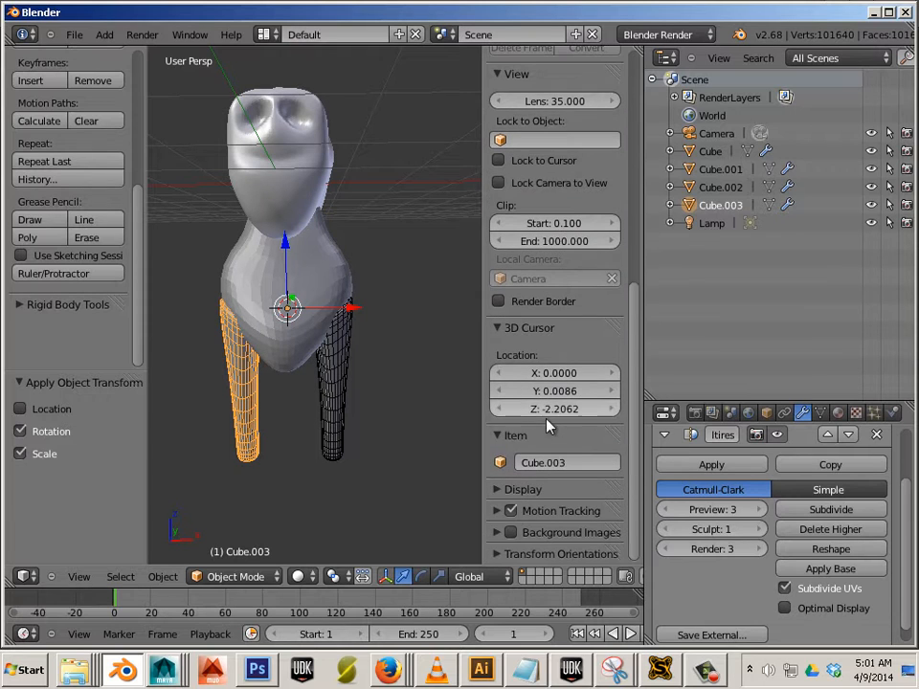
click(501, 489)
scroll(499, 502, down, 6)
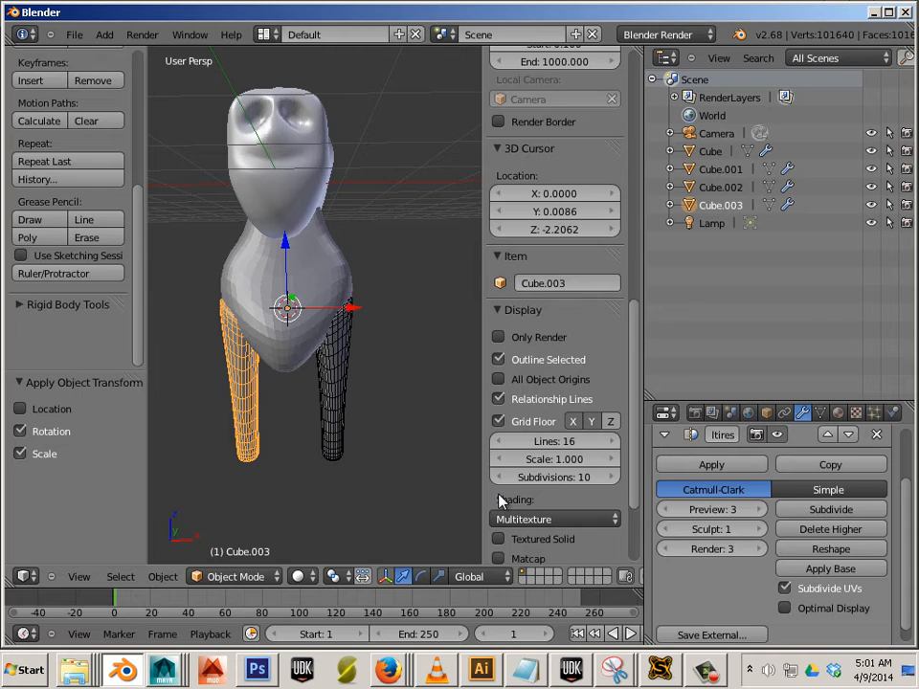
scroll(499, 500, down, 2)
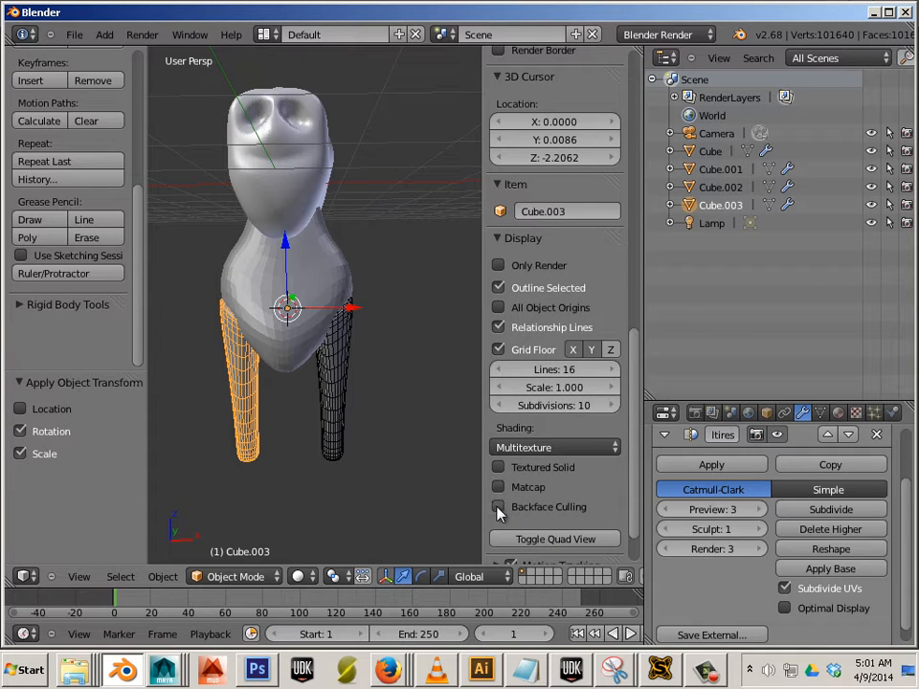
click(497, 507)
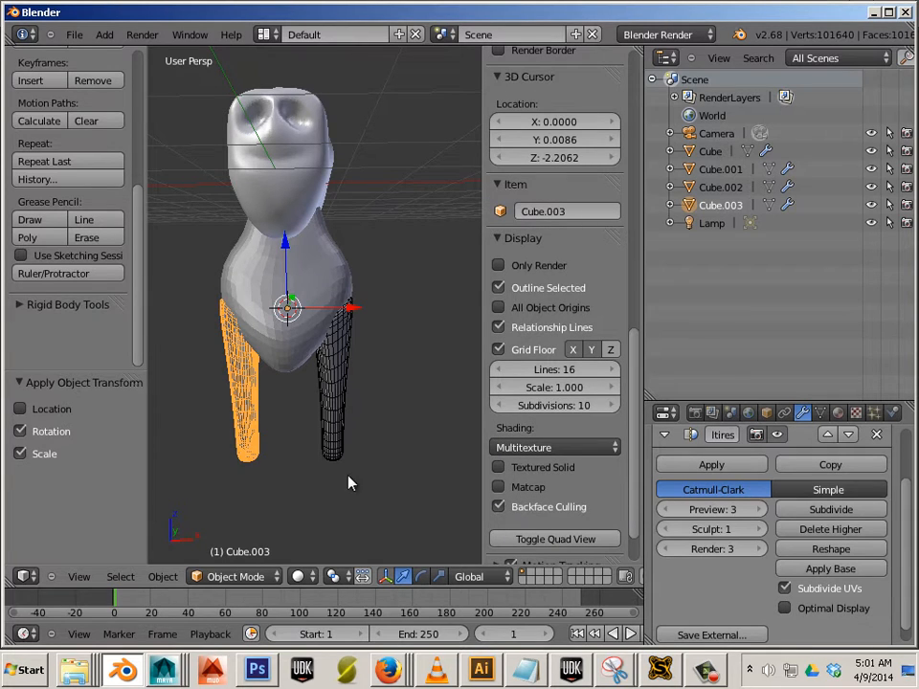
middle_drag(350, 482, 413, 460)
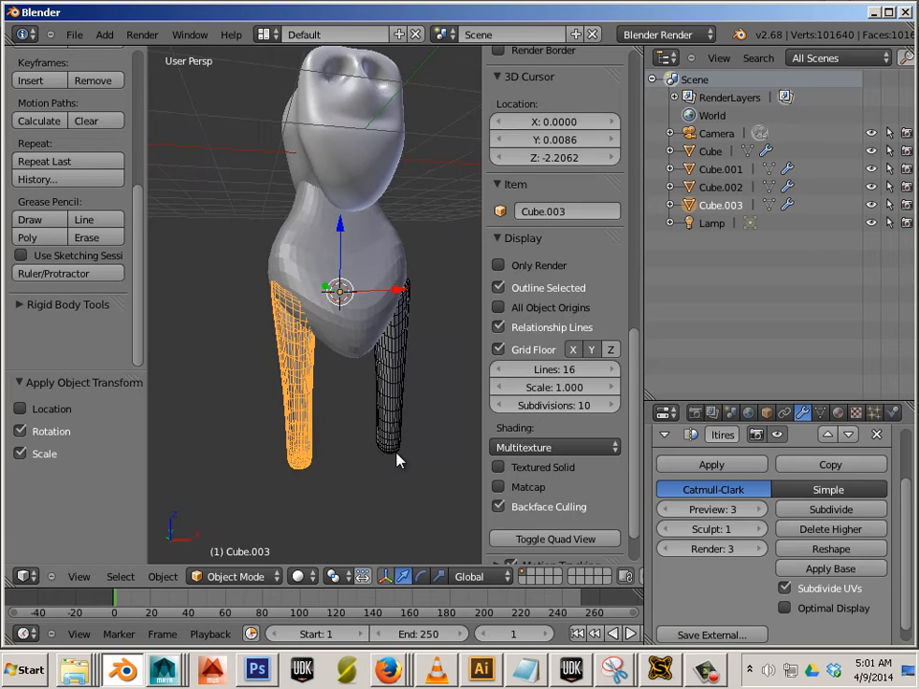
scroll(397, 460, up, 5)
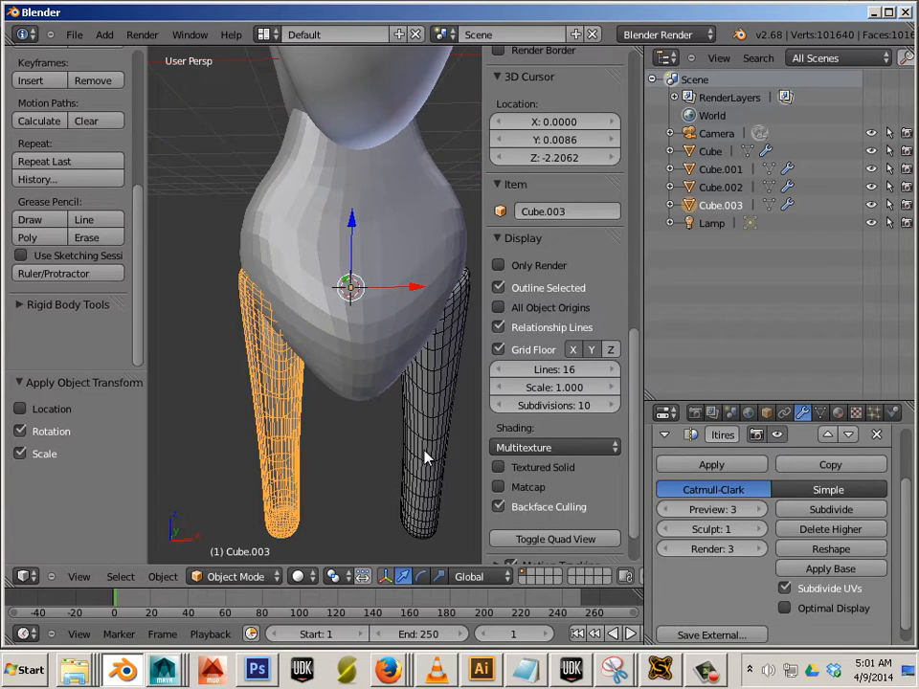
Step: Select the whole base cage of the mirrored limb in Edit Mode, flip its normals and return to Object Mode
key(a)
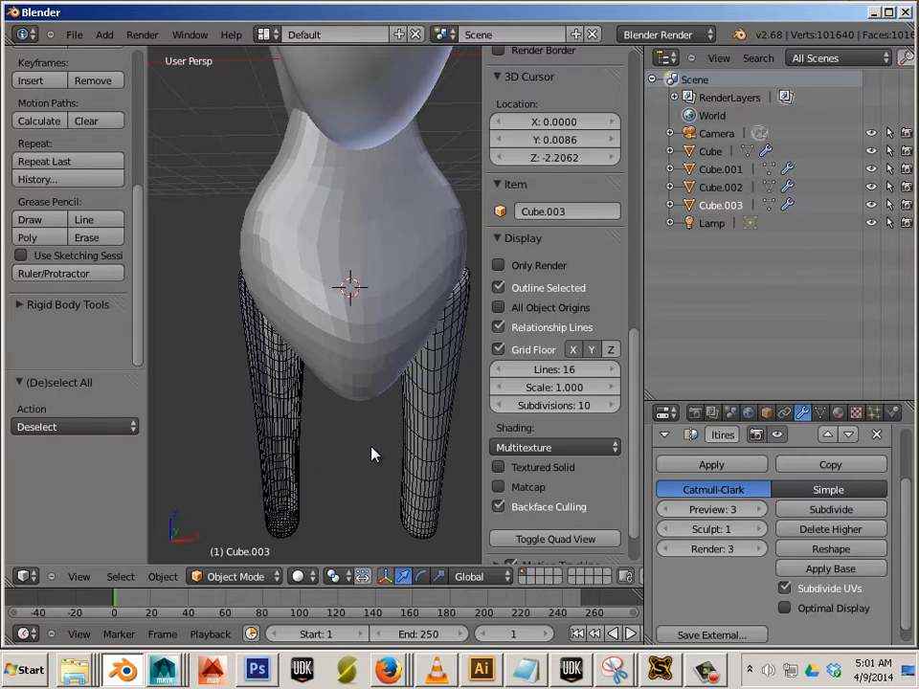
right_click(422, 445)
right_click(297, 474)
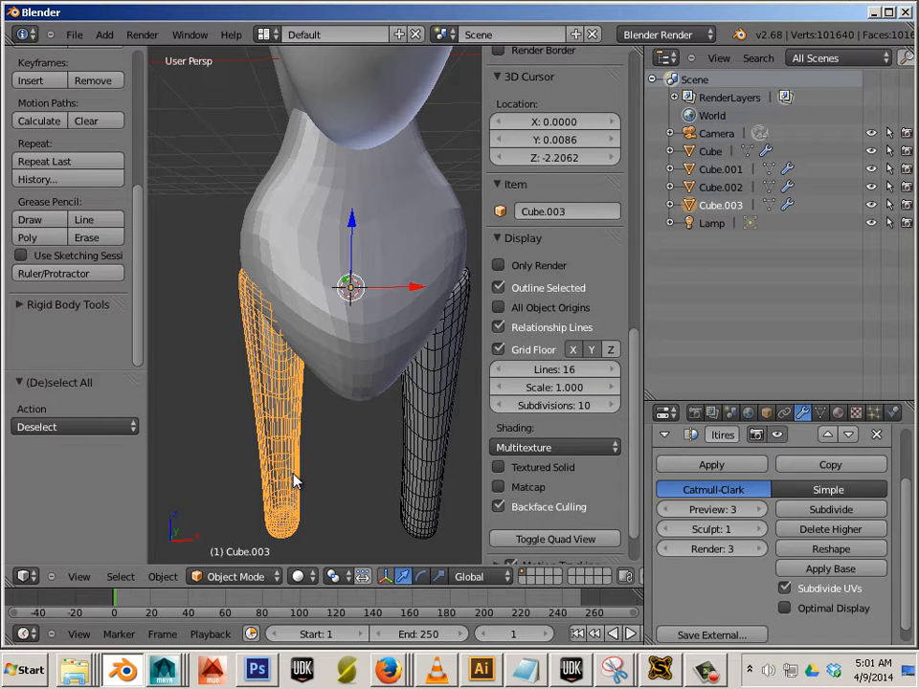
key(Tab)
key(Tab)
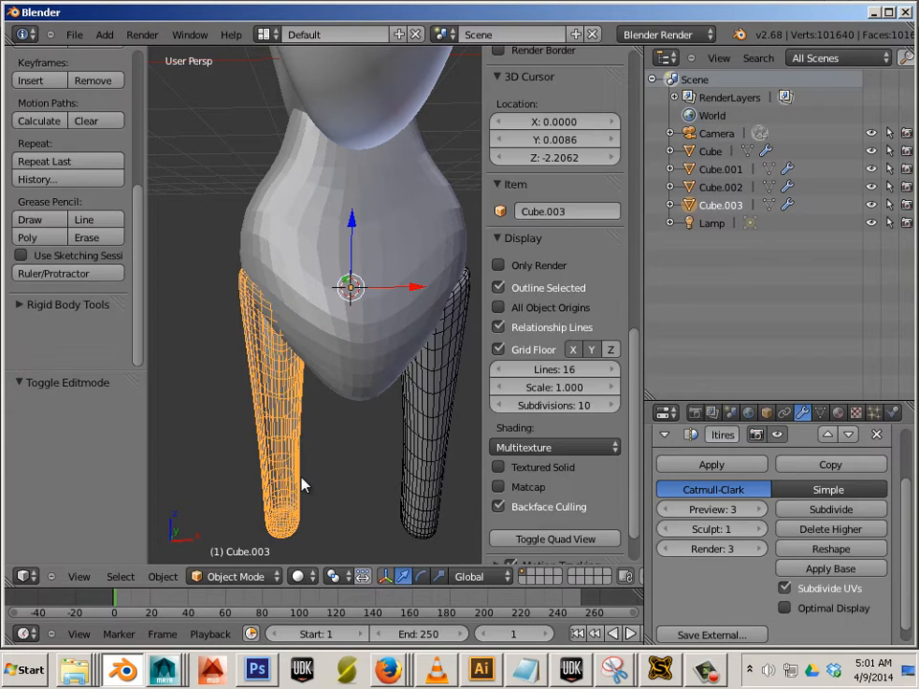
key(Tab)
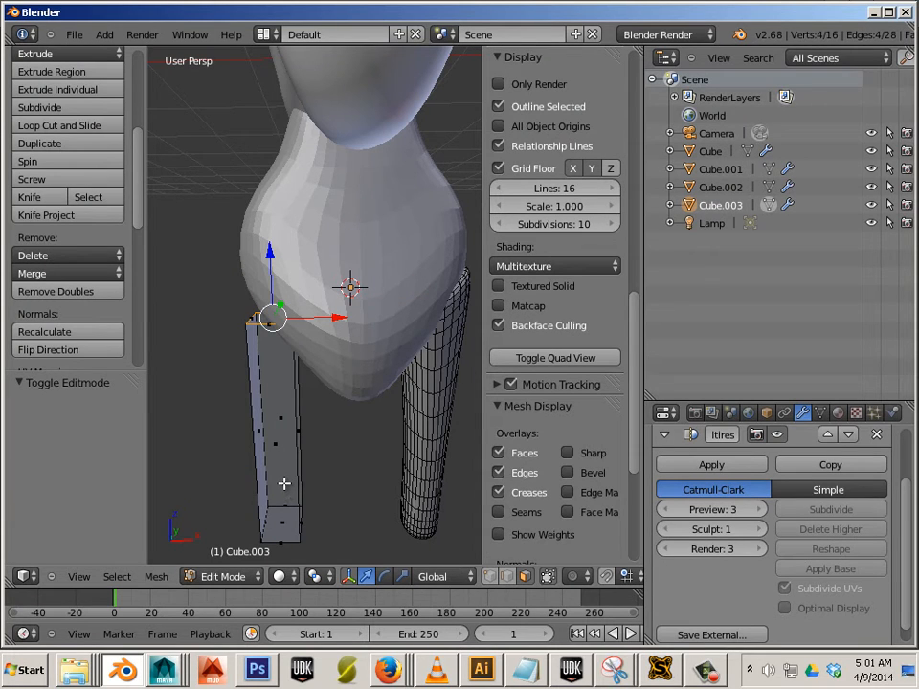
key(l)
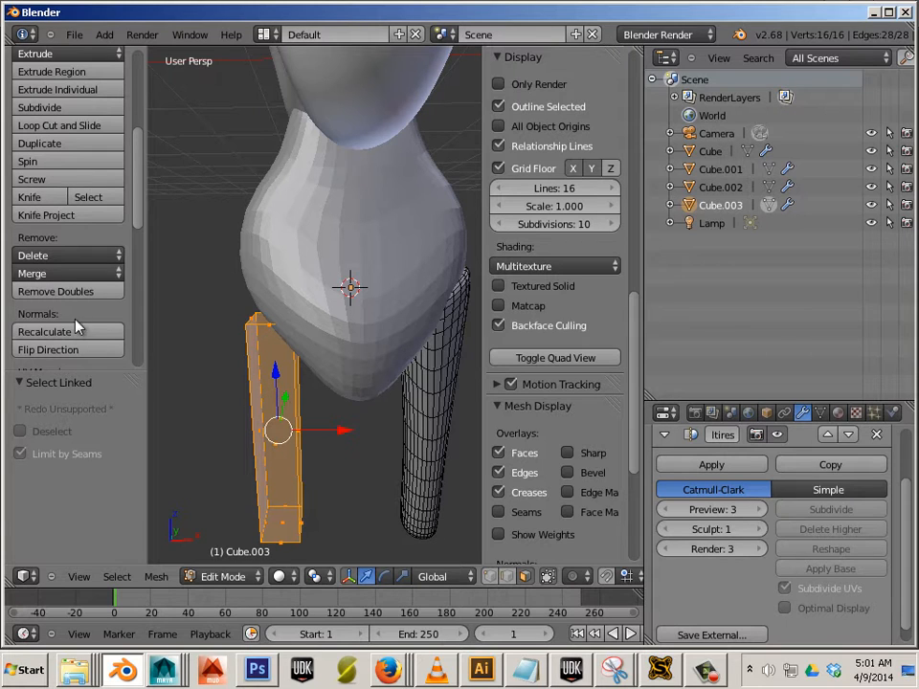
click(47, 351)
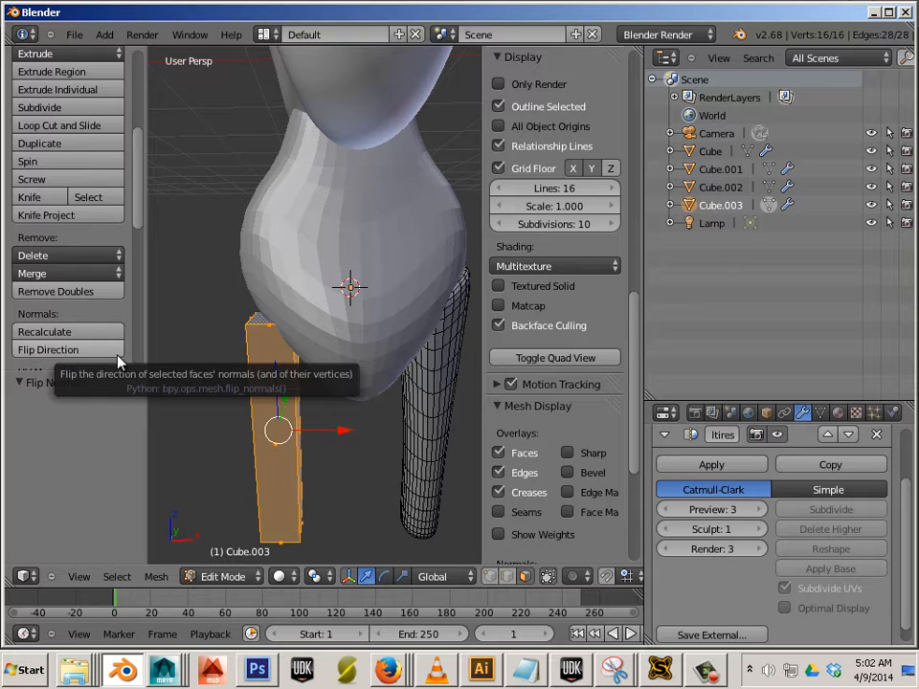
key(Tab)
key(a)
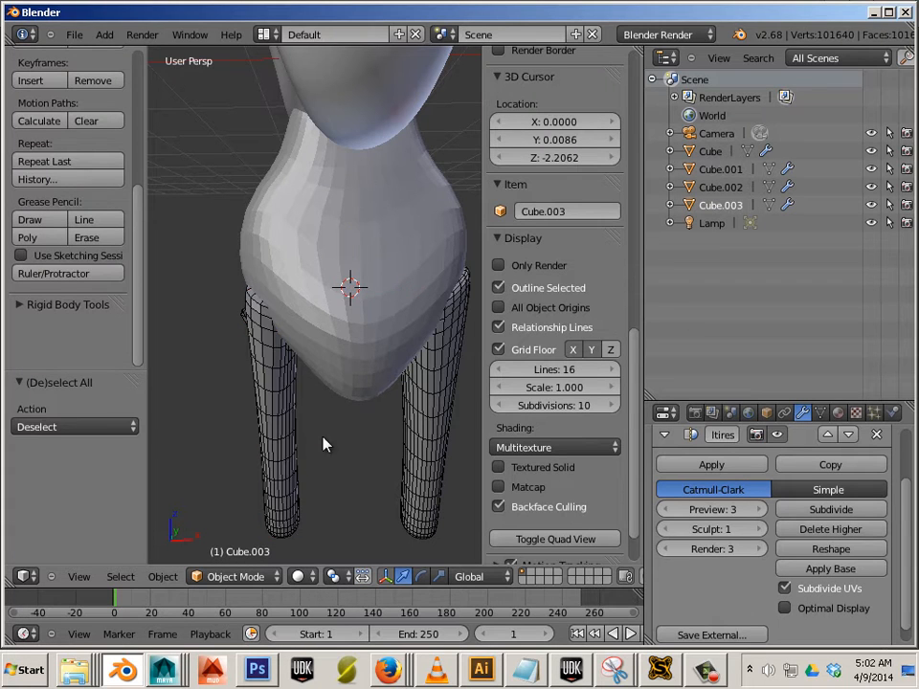
Step: Delete the mirrored limb Cube.003 with the flipped normals
middle_drag(324, 441, 254, 422)
scroll(428, 443, up, 5)
scroll(436, 452, down, 4)
right_click(291, 429)
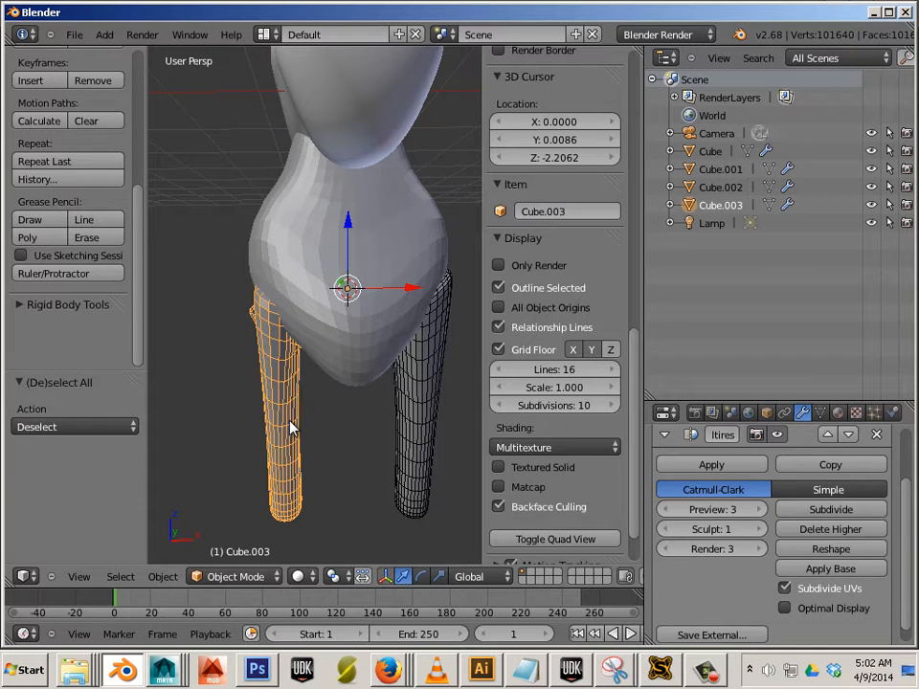
key(x)
click(298, 420)
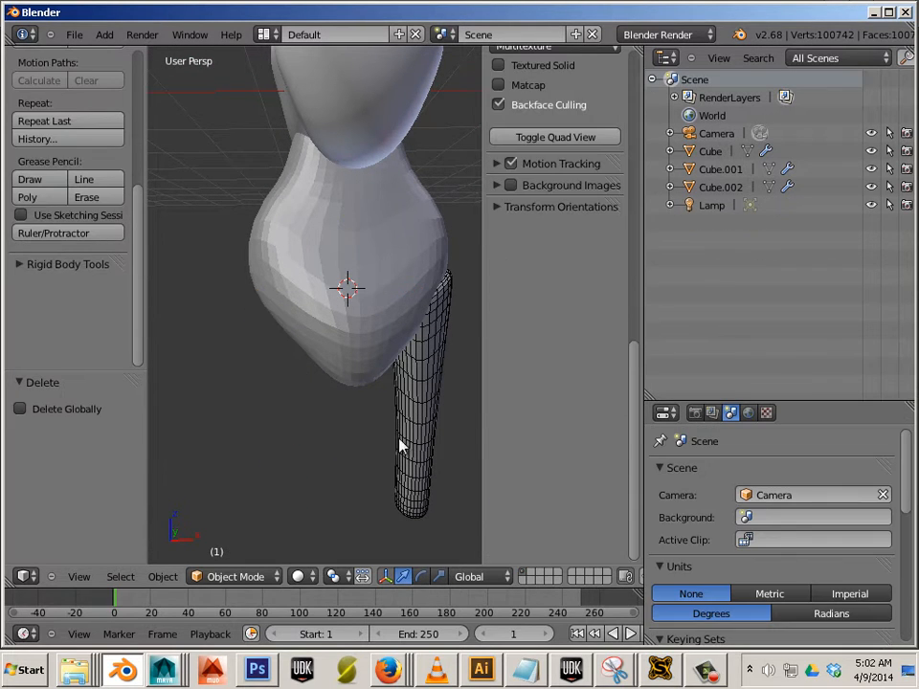
Step: Duplicate the original limb Cube.002 in place and mirror the new copy across the torso along global X
right_click(426, 448)
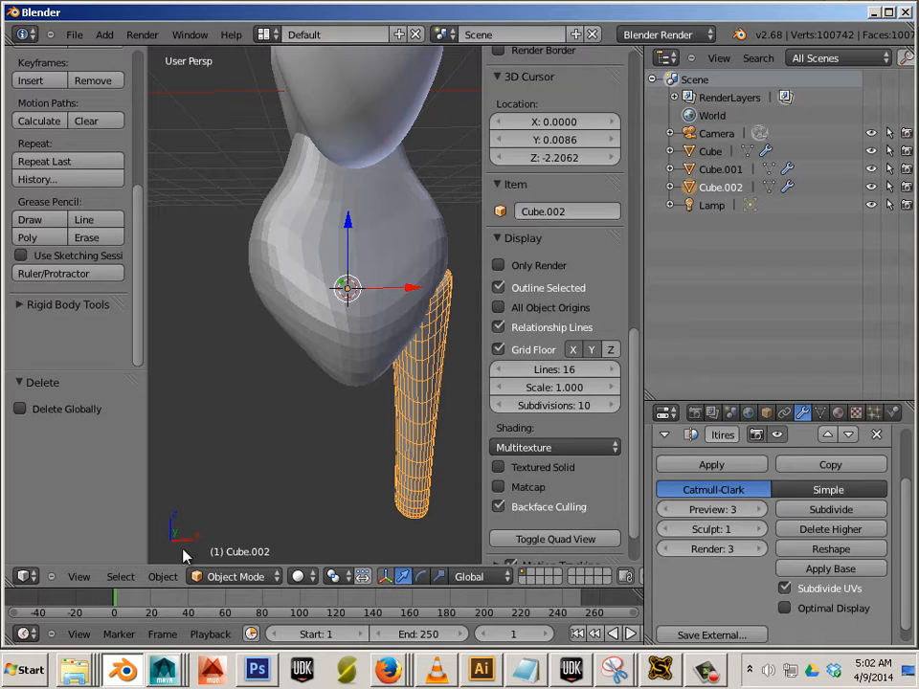
key(shift+d)
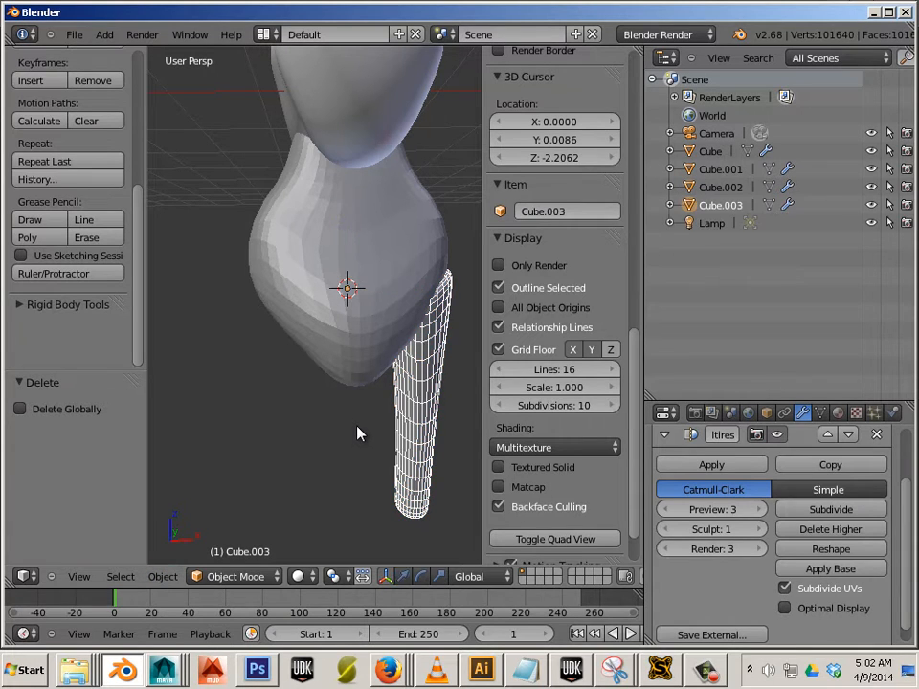
right_click(358, 434)
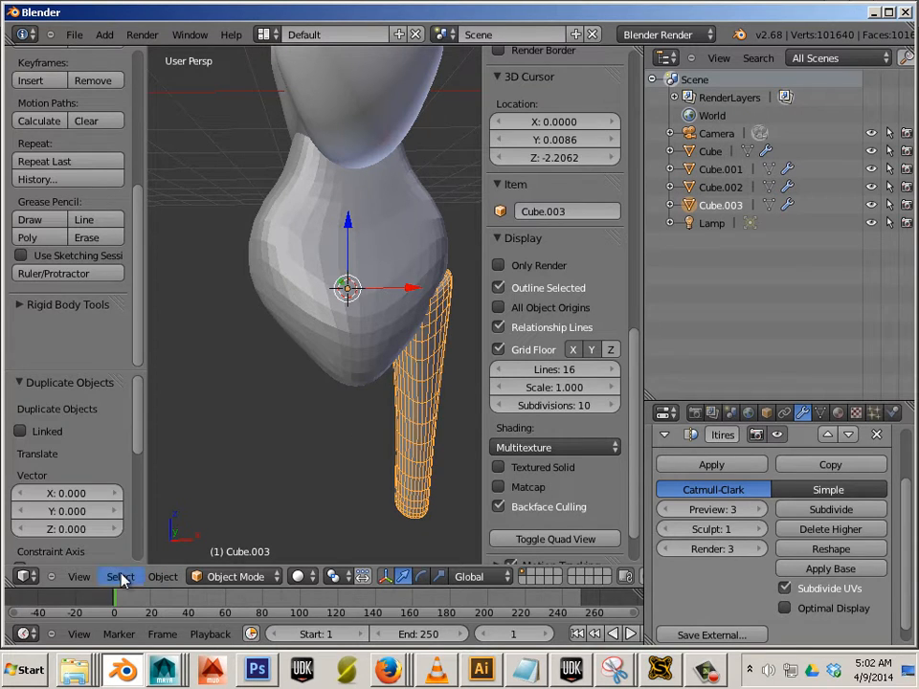
click(163, 577)
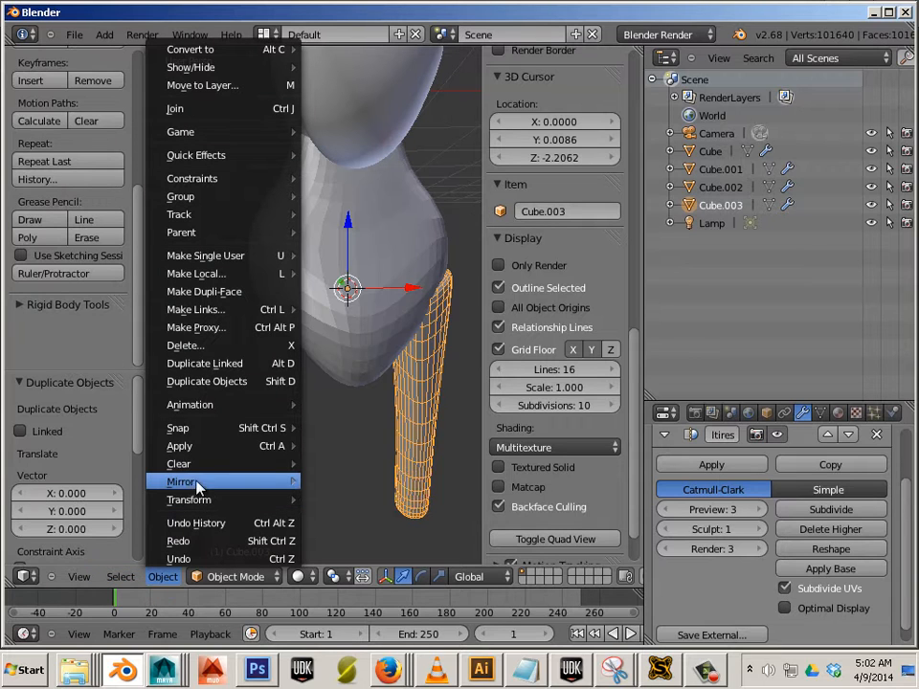
mouse_move(291, 482)
click(345, 505)
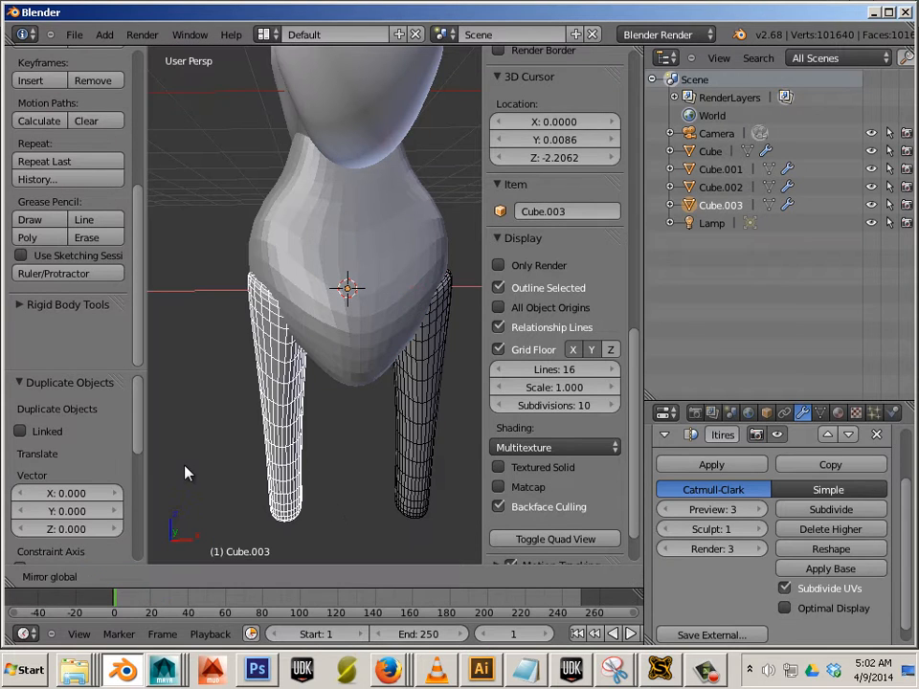
middle_drag(174, 467, 201, 475)
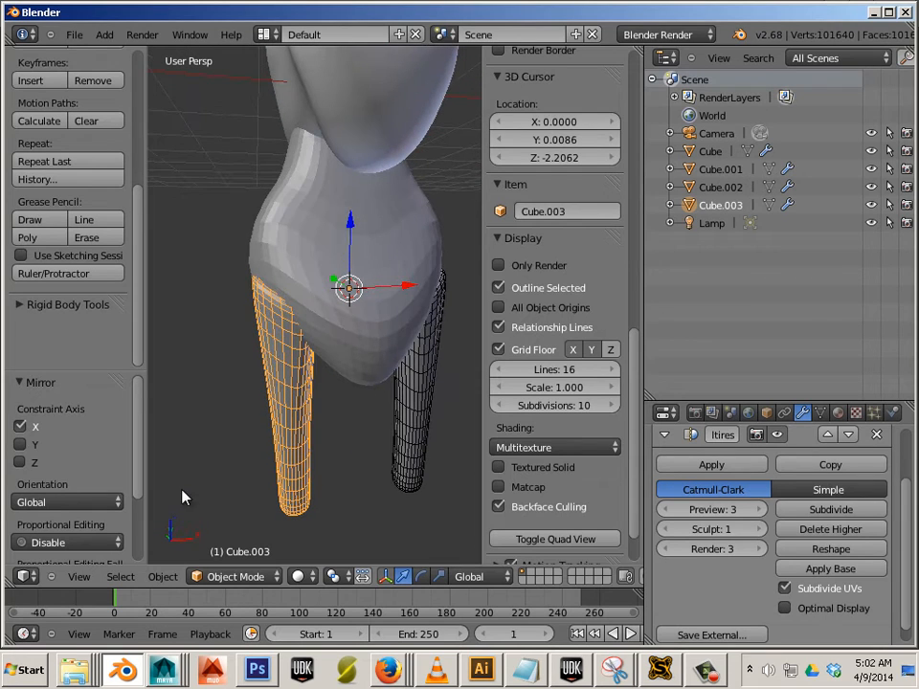
Step: Apply rotation and scale to the newly mirrored limb Cube.003
click(163, 577)
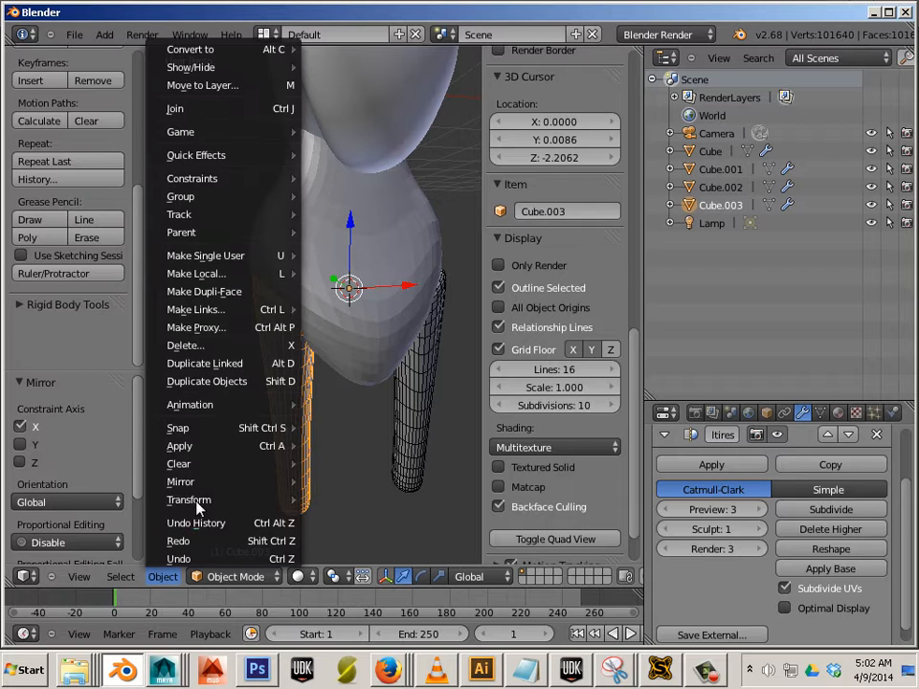
mouse_move(248, 446)
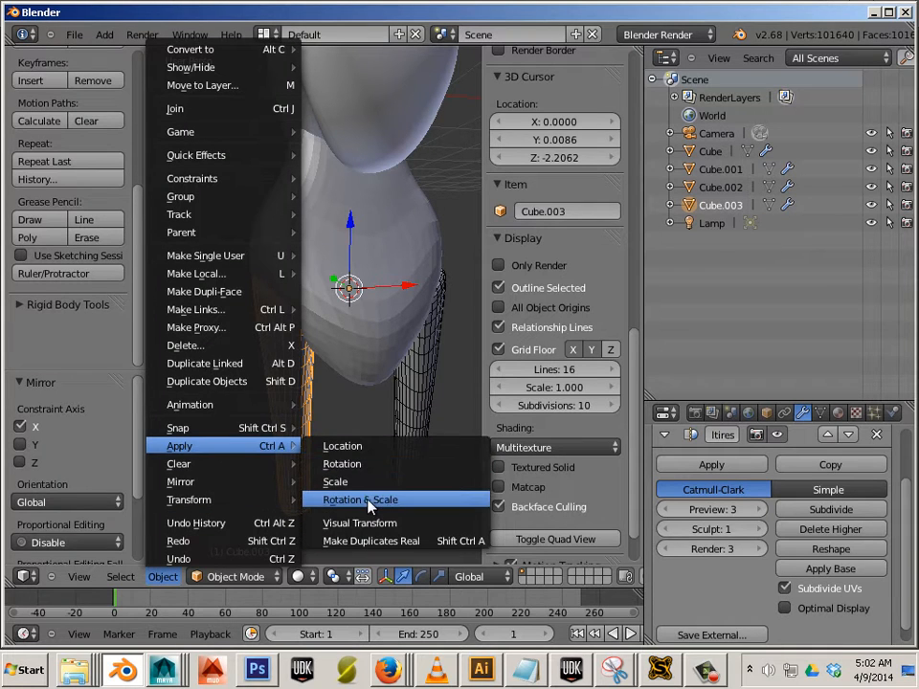
click(368, 499)
Step: Try to flip the normals of the mirrored limb's whole base cage in Edit Mode, and undo the flip
middle_drag(318, 483, 267, 468)
key(Tab)
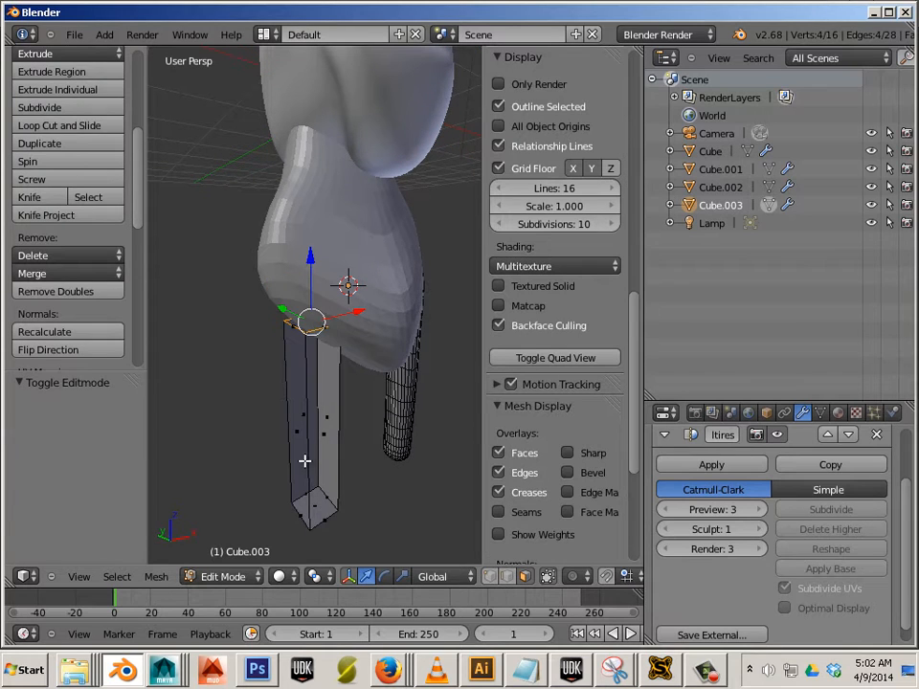
key(Tab)
middle_drag(239, 475, 347, 456)
key(Tab)
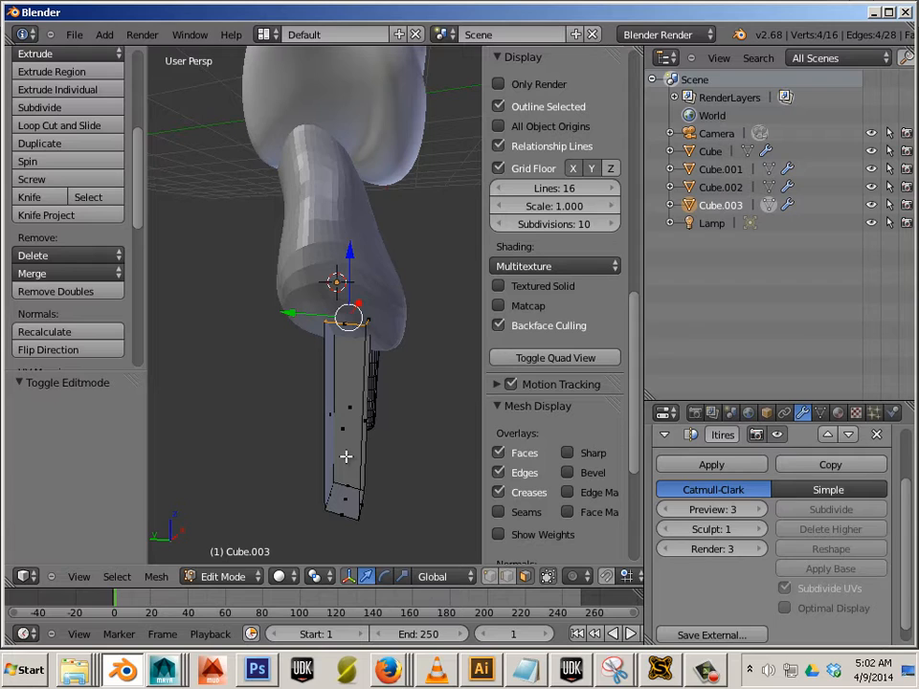
key(l)
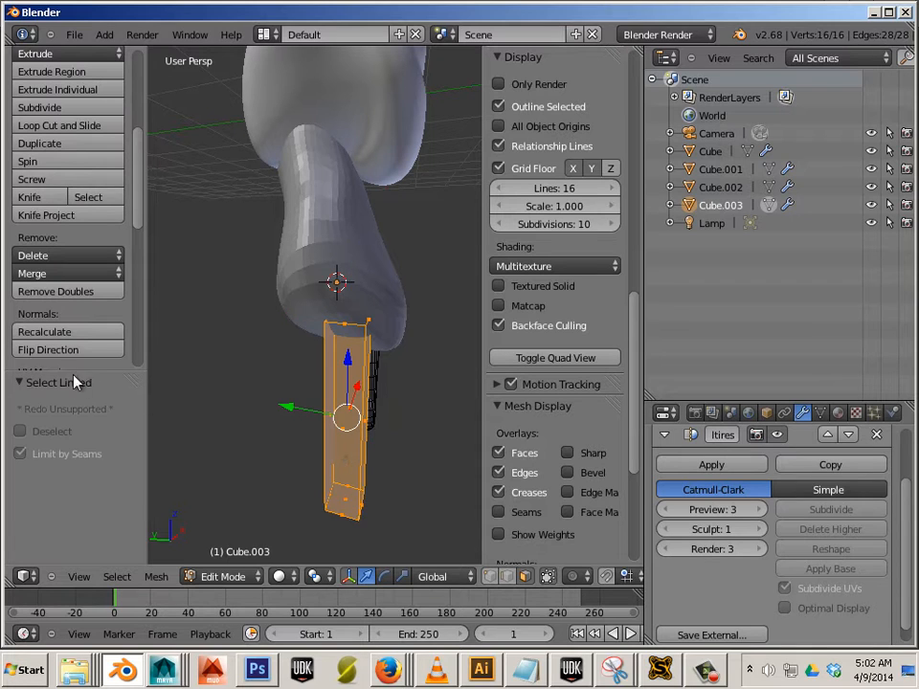
click(74, 351)
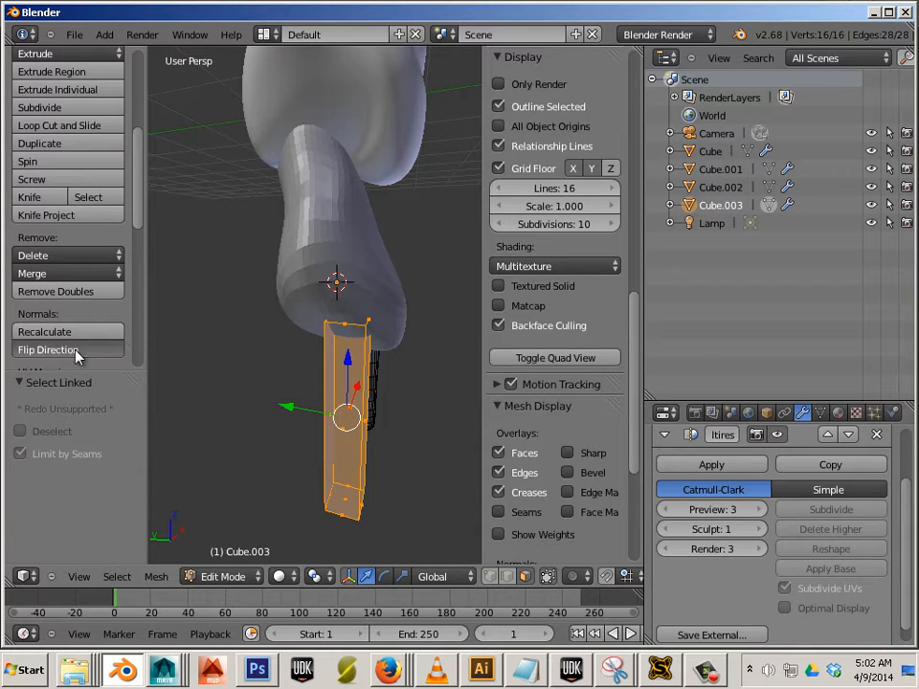
key(Tab)
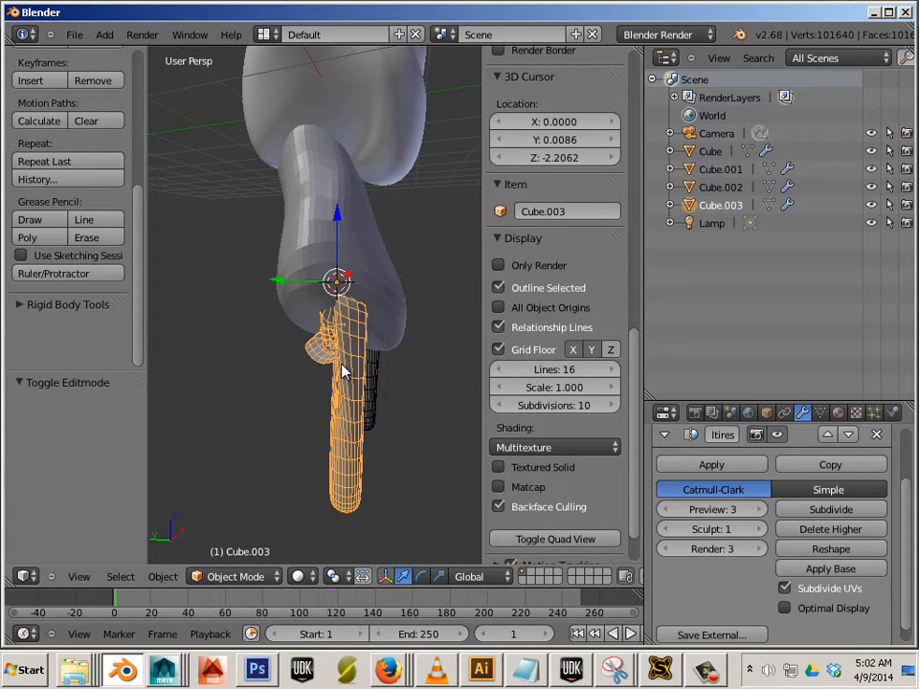
key(ctrl+z)
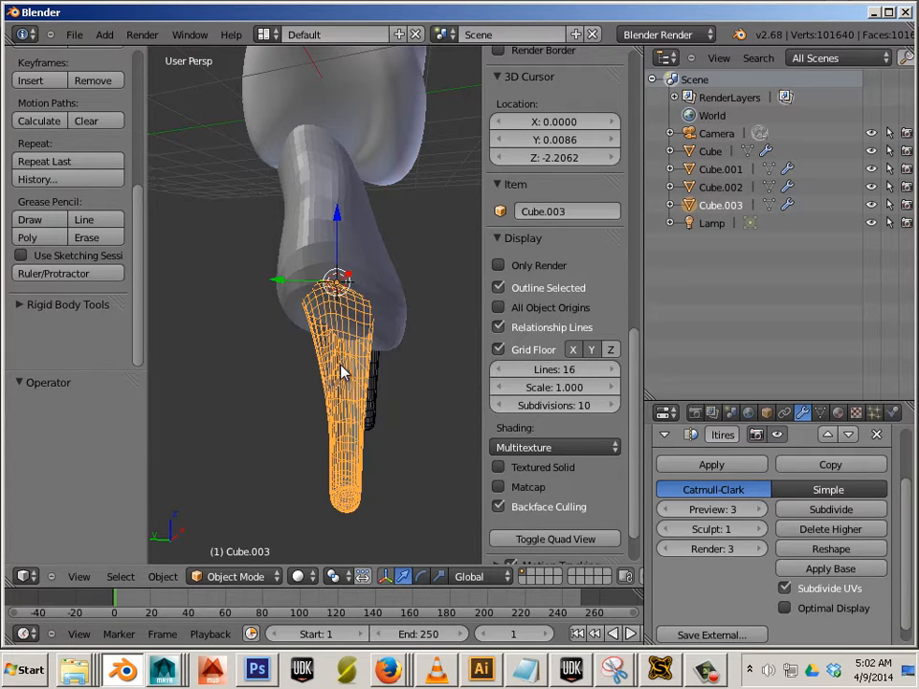
key(Tab)
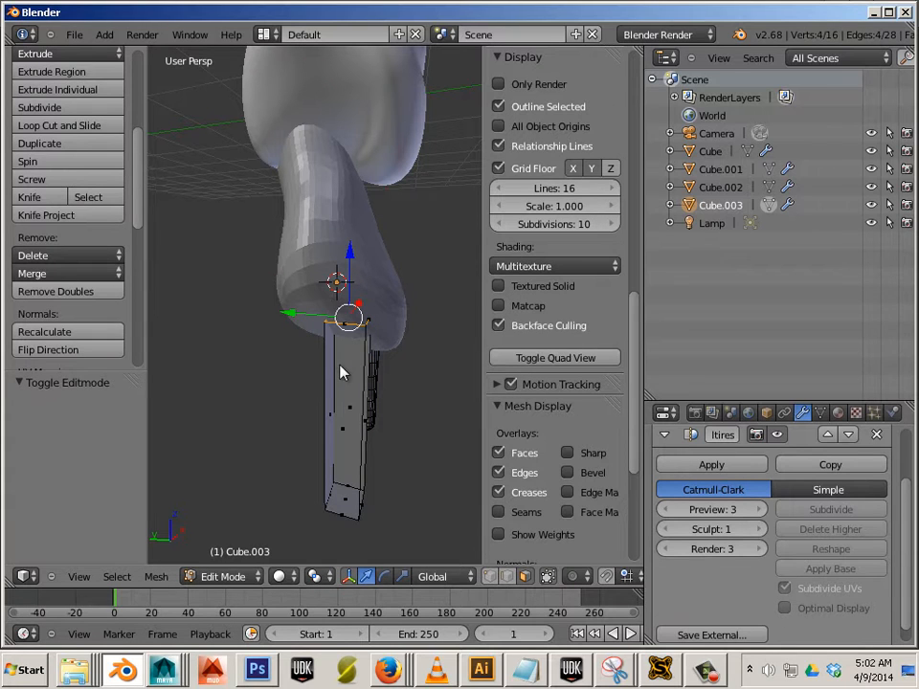
key(Tab)
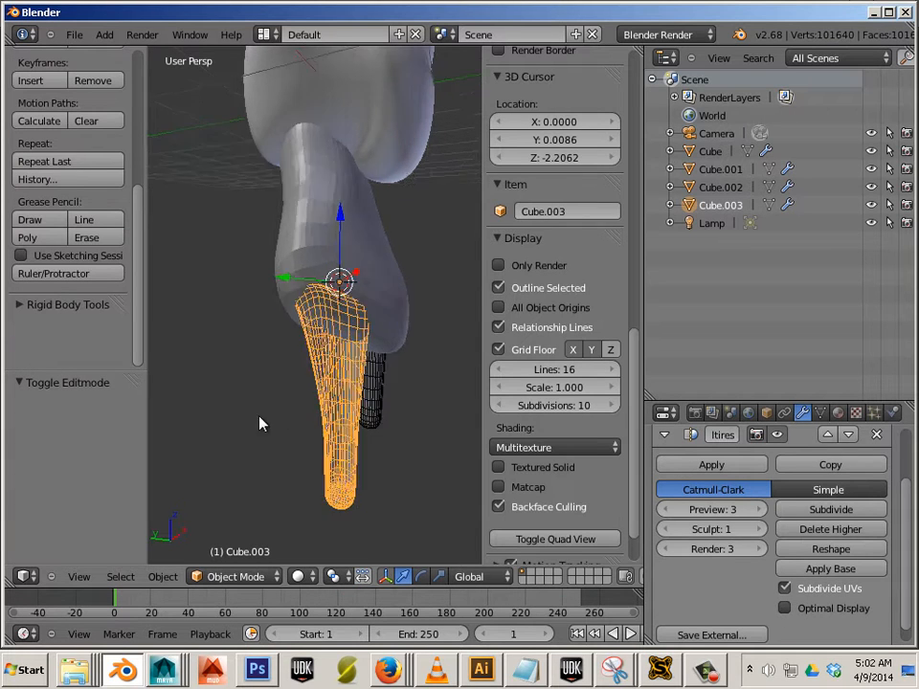
Step: Apply the Multires modifier on the mirrored limb Cube.003 and flip the normals of its entire mesh in Edit Mode
middle_drag(259, 424, 143, 412)
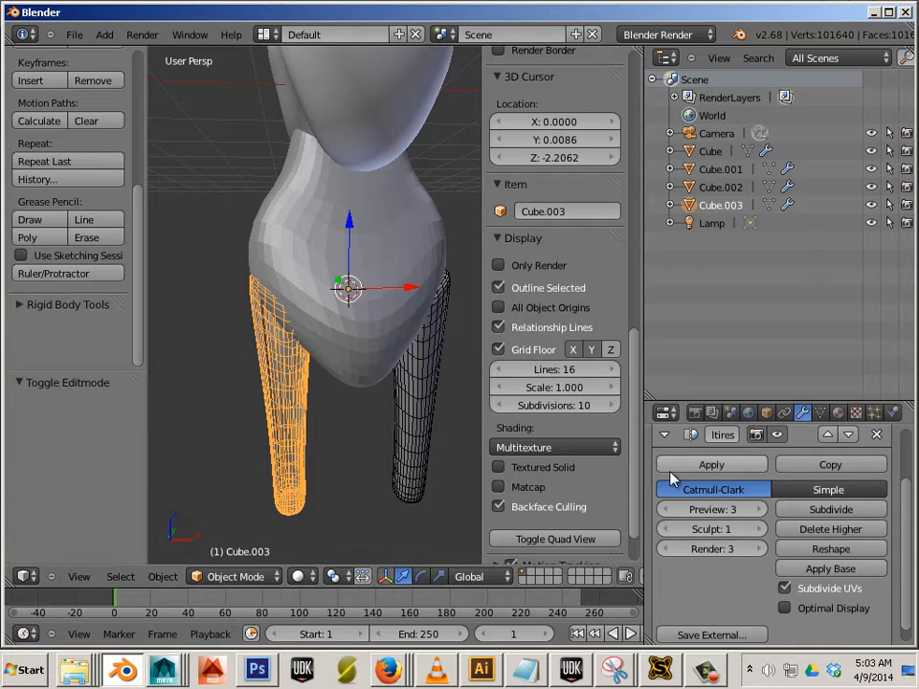
click(706, 468)
key(Tab)
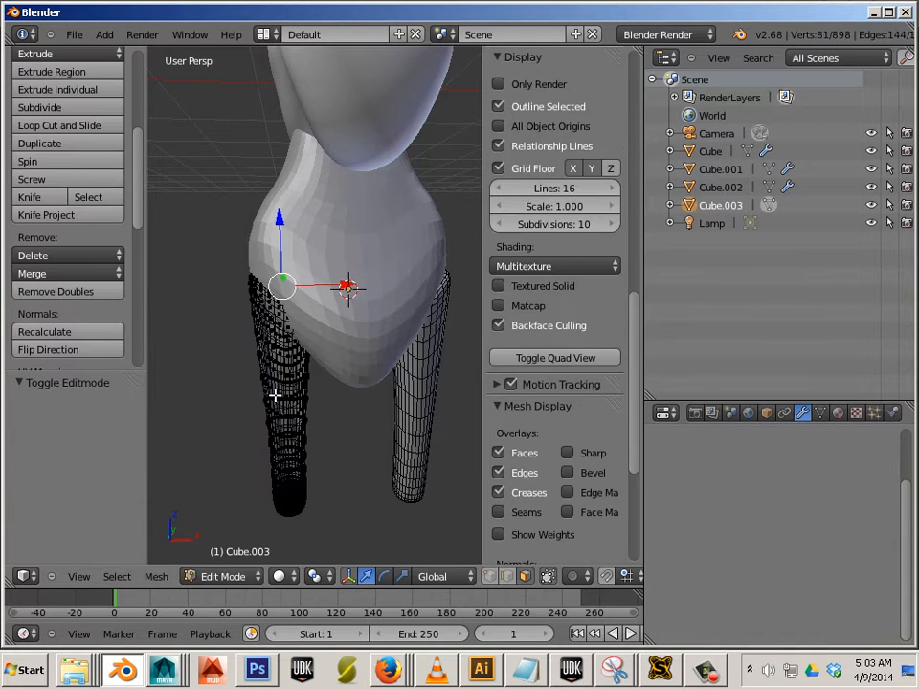
key(l)
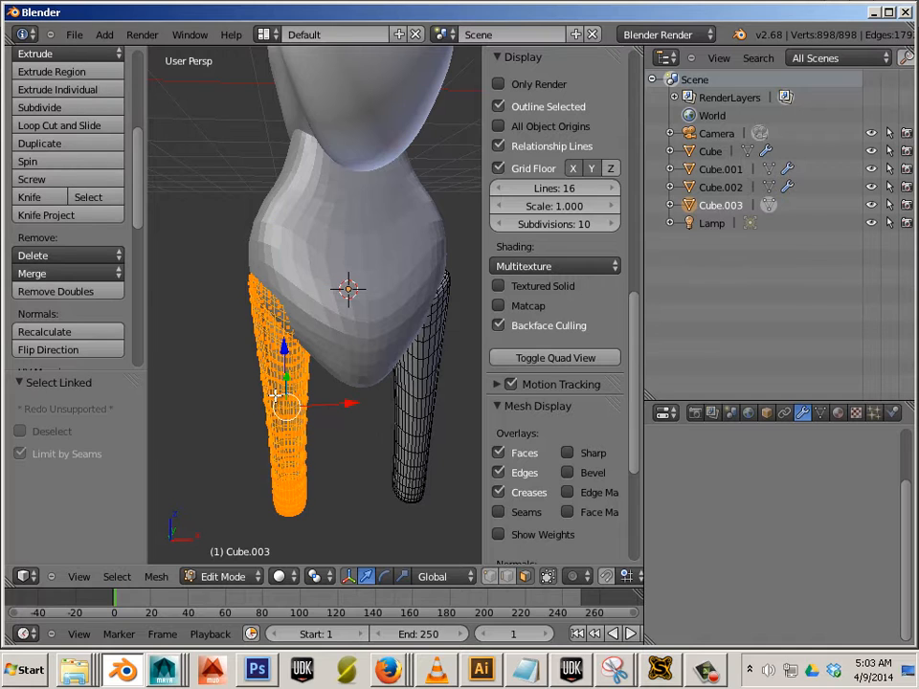
click(63, 351)
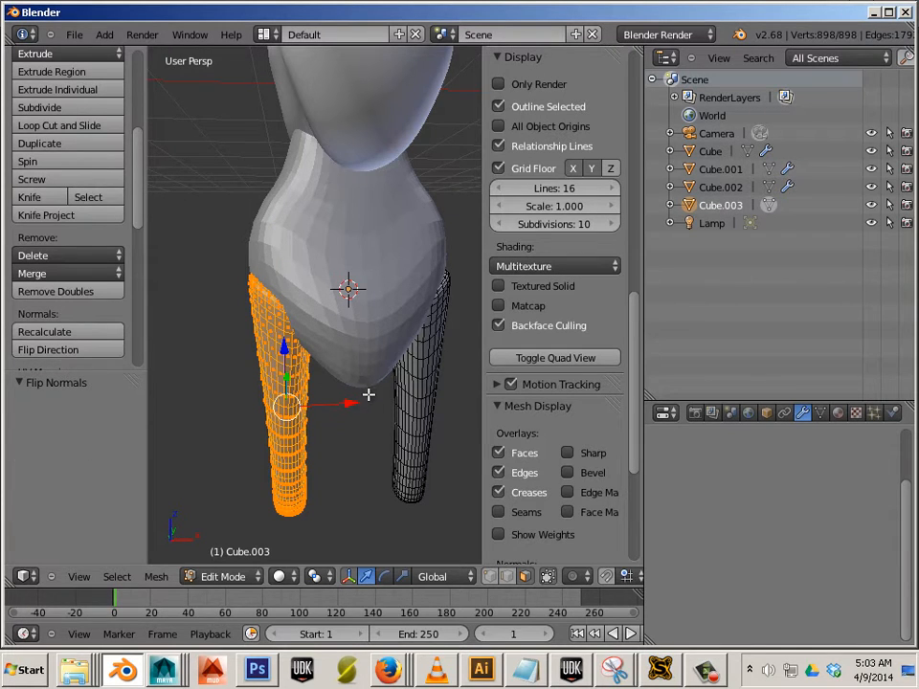
key(Tab)
middle_drag(258, 437, 216, 428)
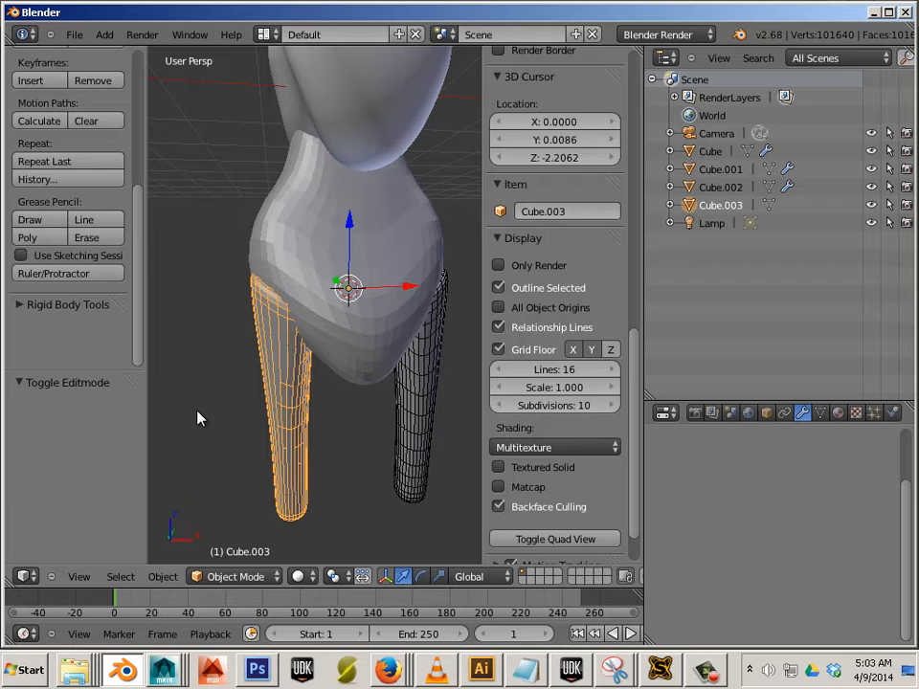
Step: Examine from several angles how both limbs meet the torso, with all three meshes selected for the close-up inspection
scroll(198, 418, down, 3)
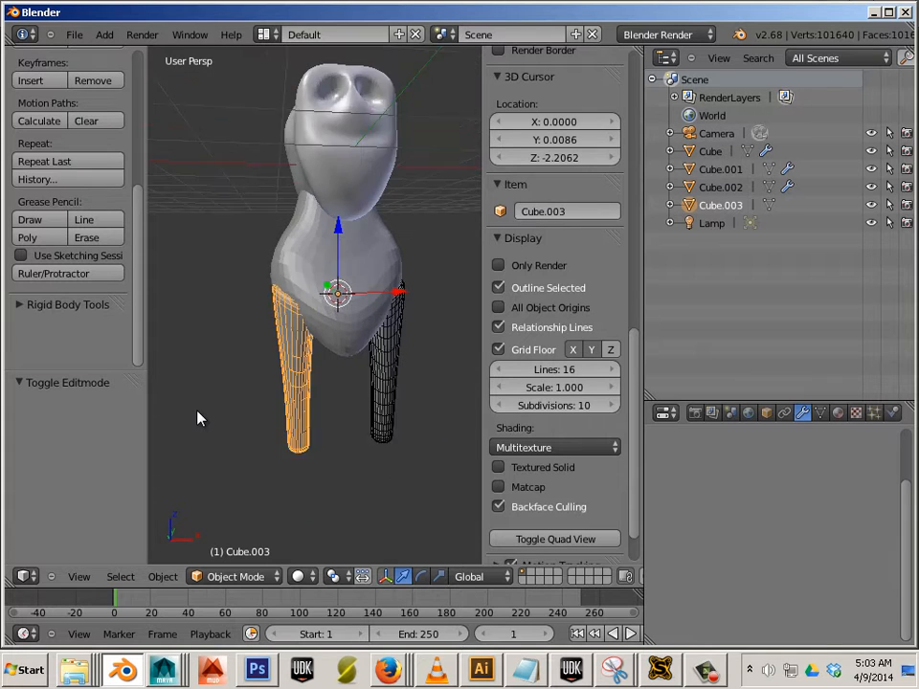
middle_drag(199, 418, 335, 470)
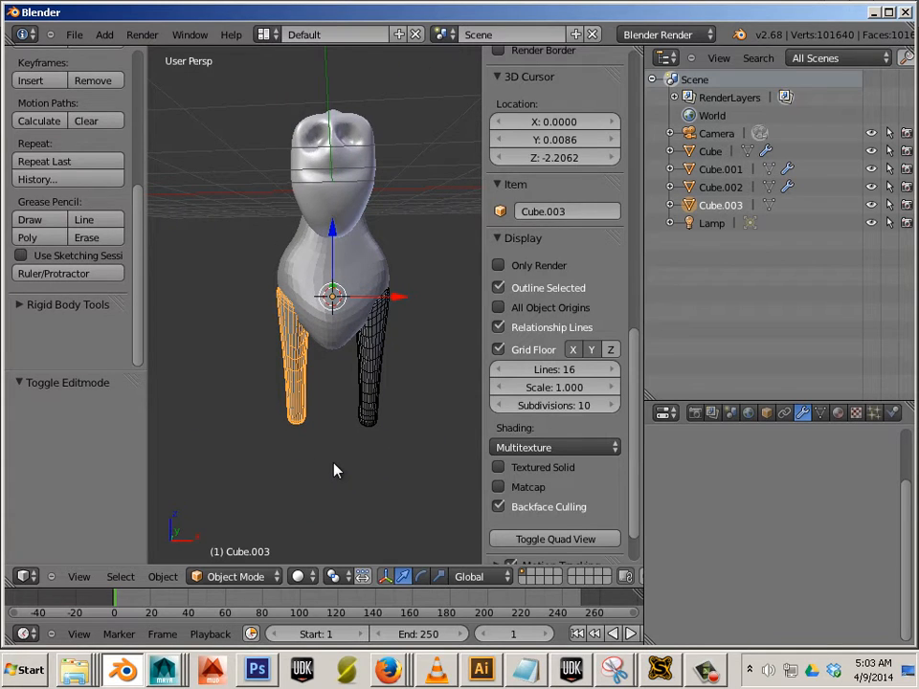
key(a)
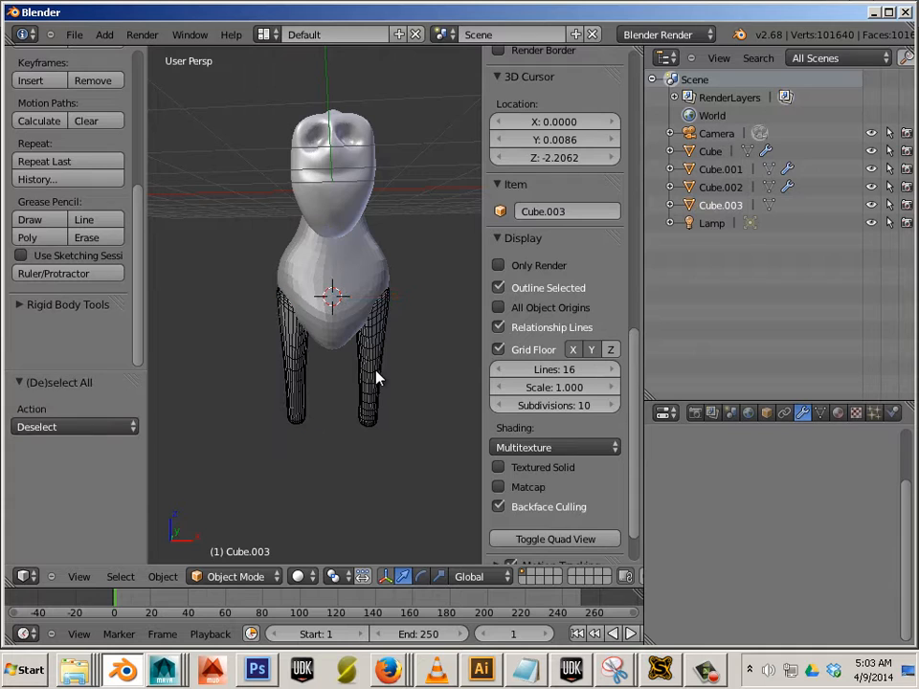
right_click(375, 376)
shift+right_click(298, 379)
shift+right_click(293, 383)
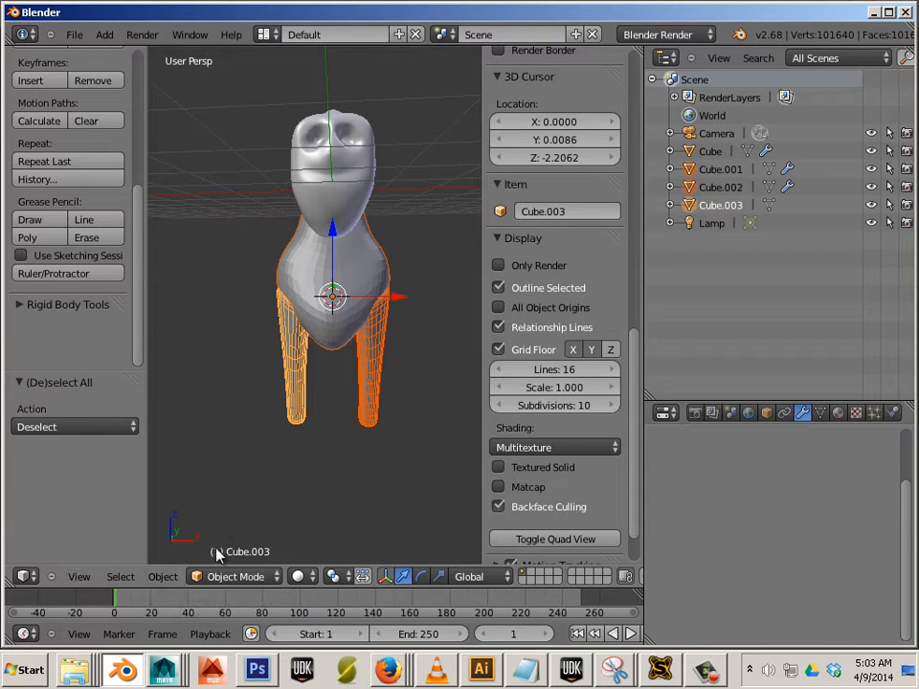
middle_drag(236, 437, 403, 437)
scroll(391, 431, up, 10)
scroll(267, 405, down, 5)
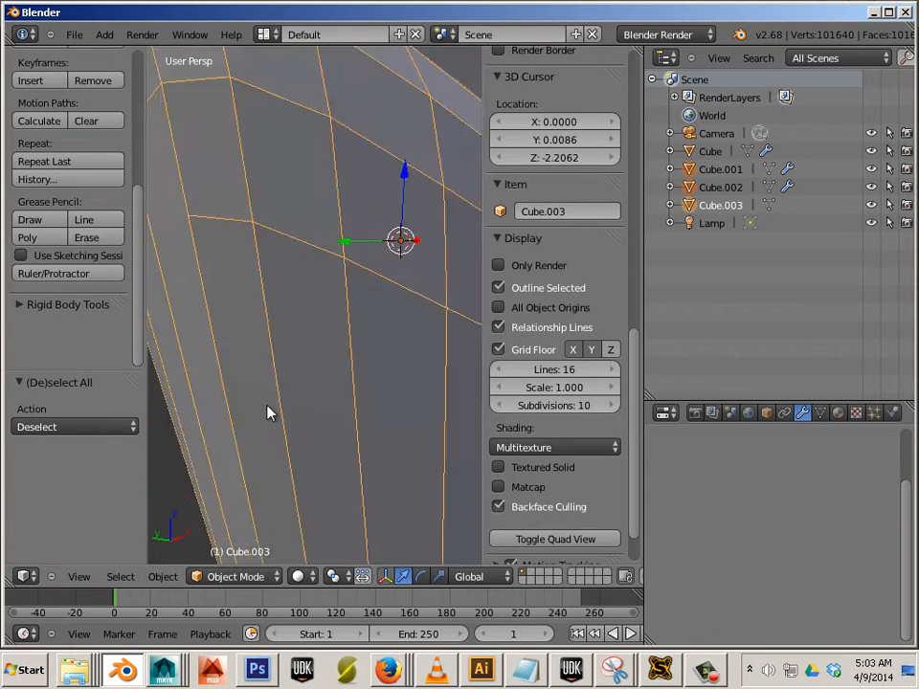
middle_drag(256, 409, 294, 217)
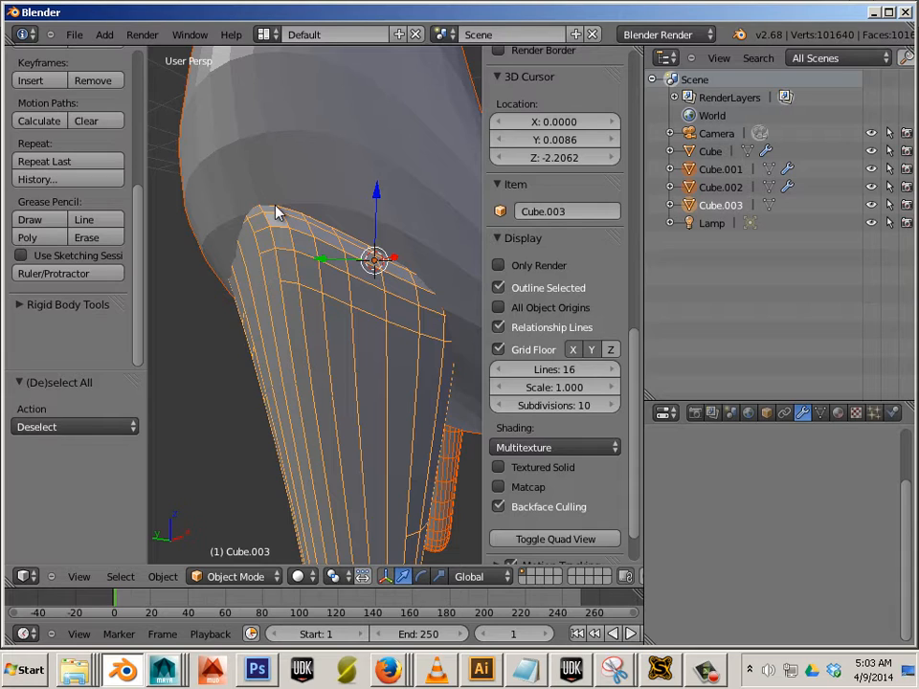
middle_drag(287, 207, 283, 212)
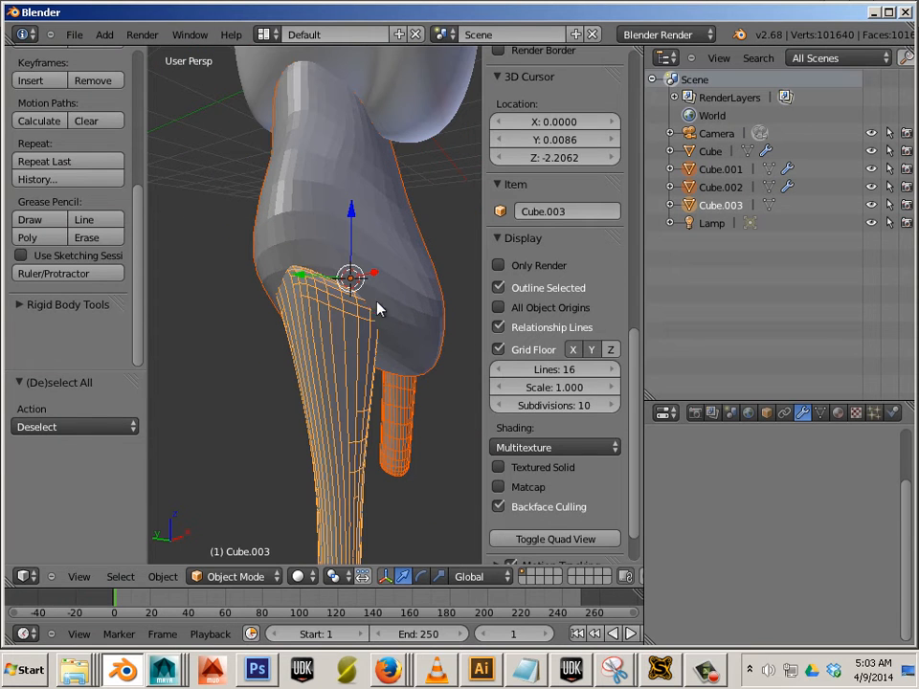
scroll(363, 382, down, 6)
middle_drag(438, 383, 201, 363)
scroll(299, 380, up, 2)
key(a)
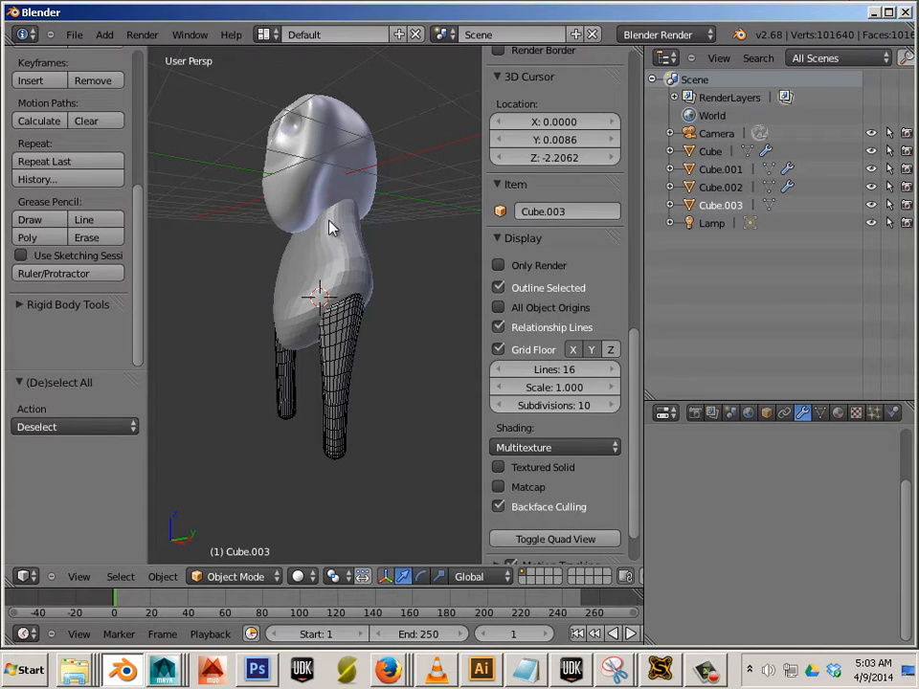
middle_drag(230, 309, 309, 327)
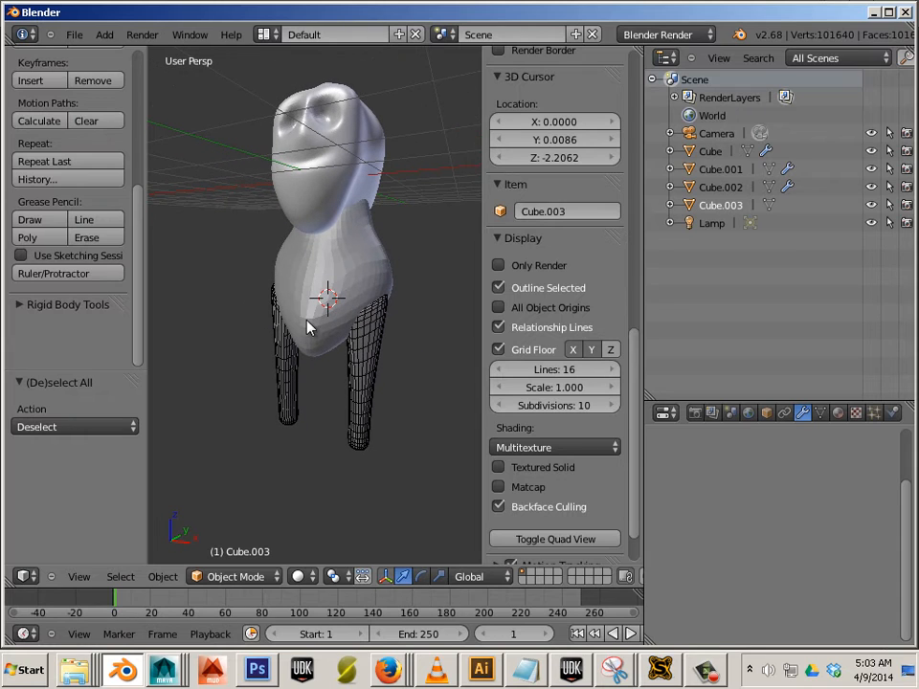
right_click(351, 383)
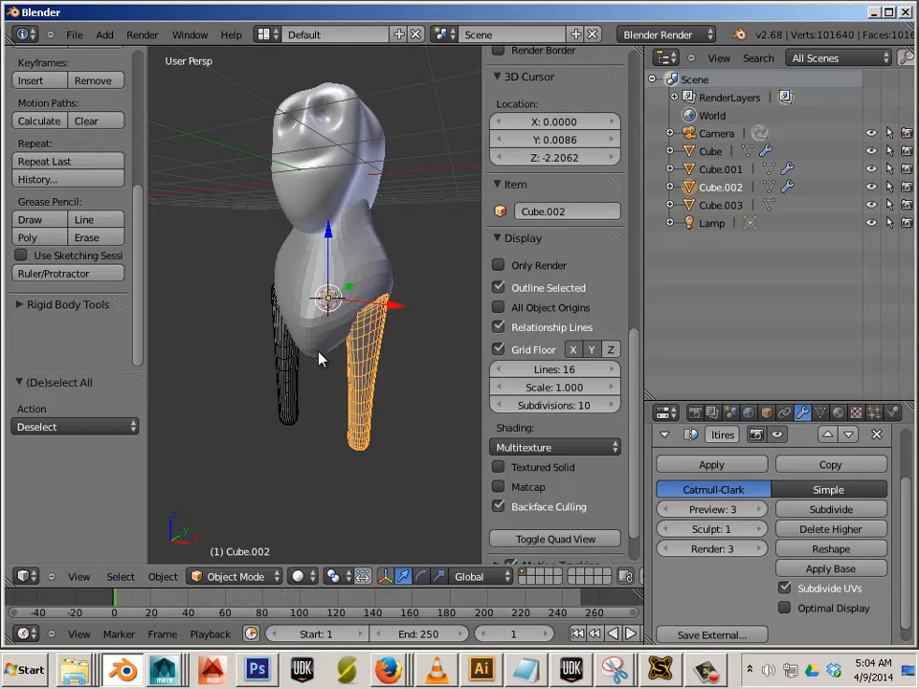
right_click(318, 350)
key(a)
right_click(396, 366)
middle_drag(428, 367, 299, 368)
scroll(314, 366, up, 3)
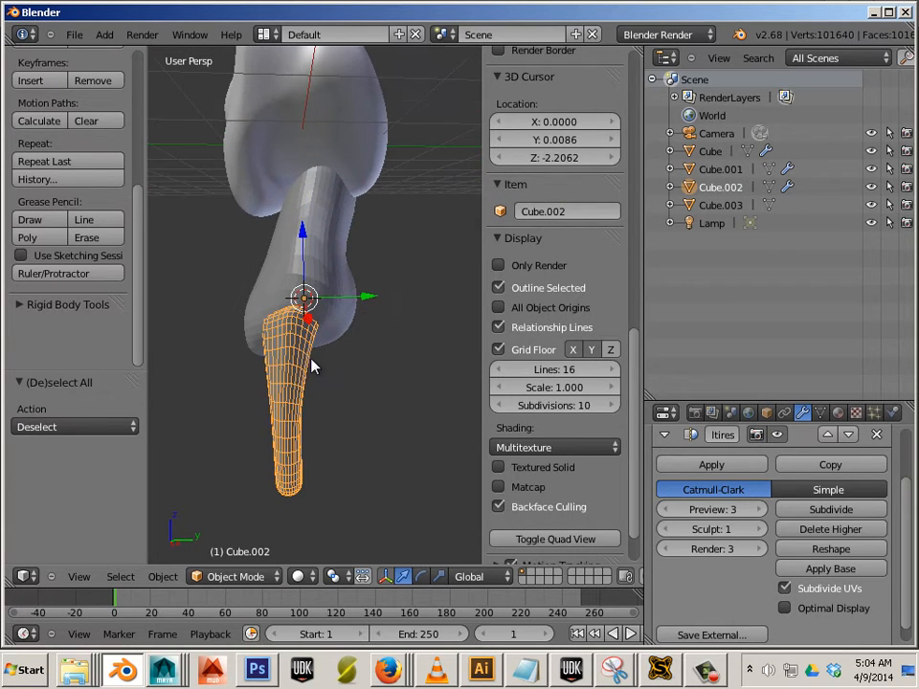
middle_drag(373, 369, 431, 345)
Step: Apply the Multires modifier on the torso Cube.001 and on the original limb Cube.002
right_click(404, 279)
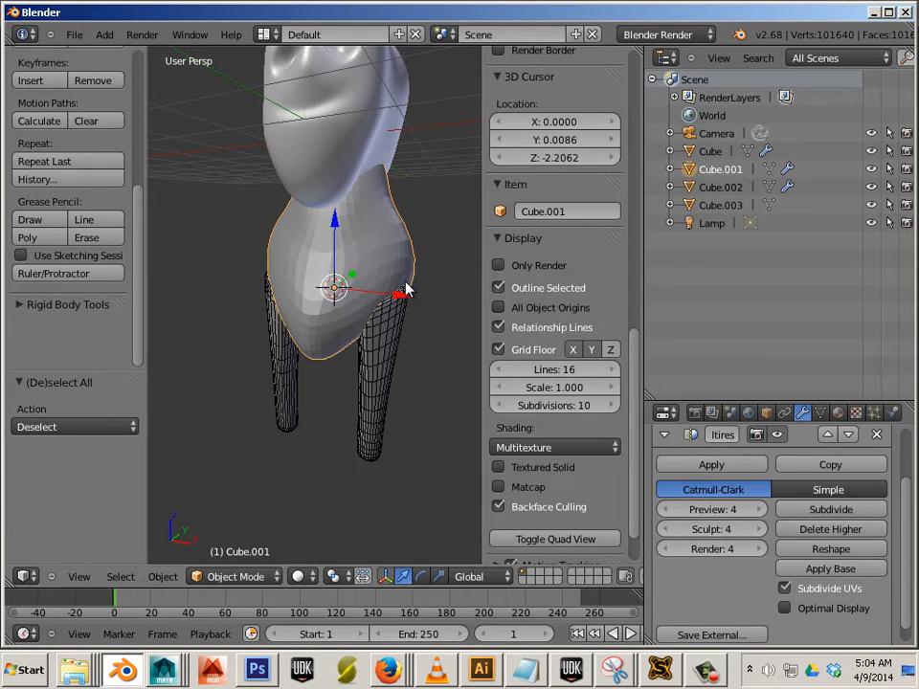
click(687, 466)
right_click(383, 381)
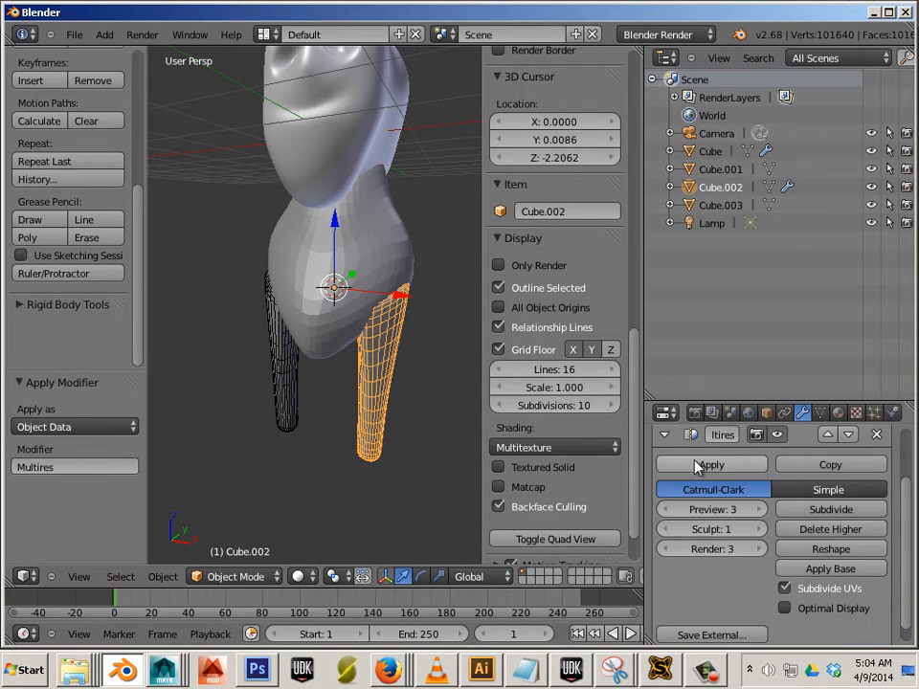
click(702, 468)
key(a)
right_click(385, 268)
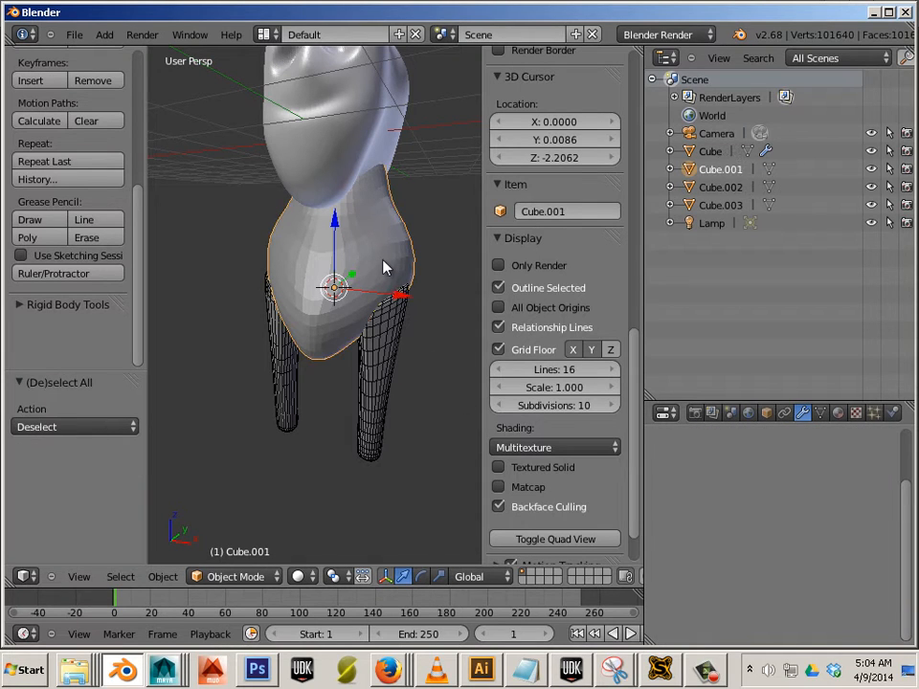
right_click(379, 353)
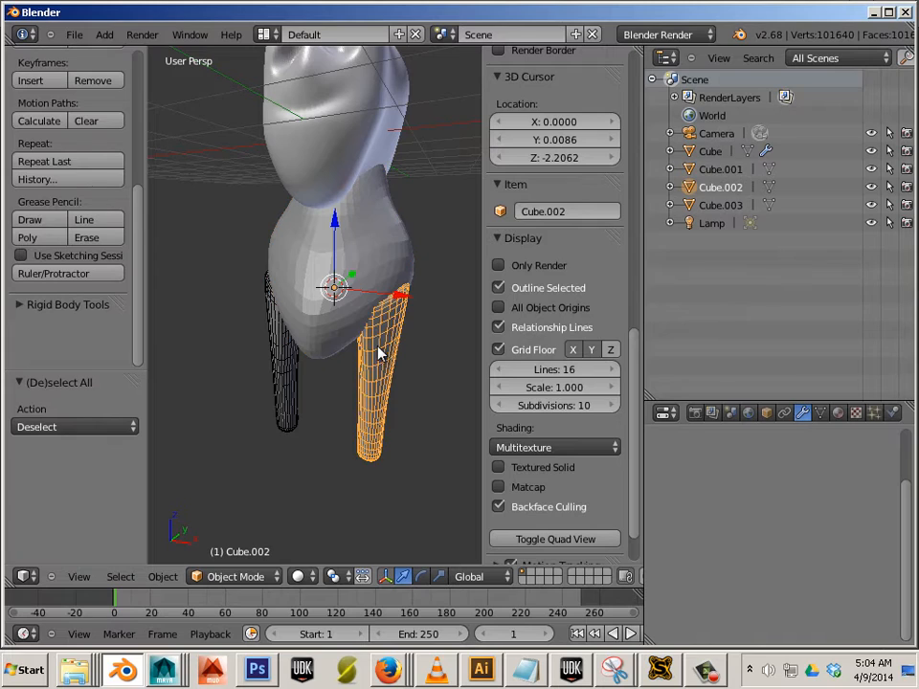
Step: Rename the torso object Cube.001 to "torso" in its object properties
right_click(364, 291)
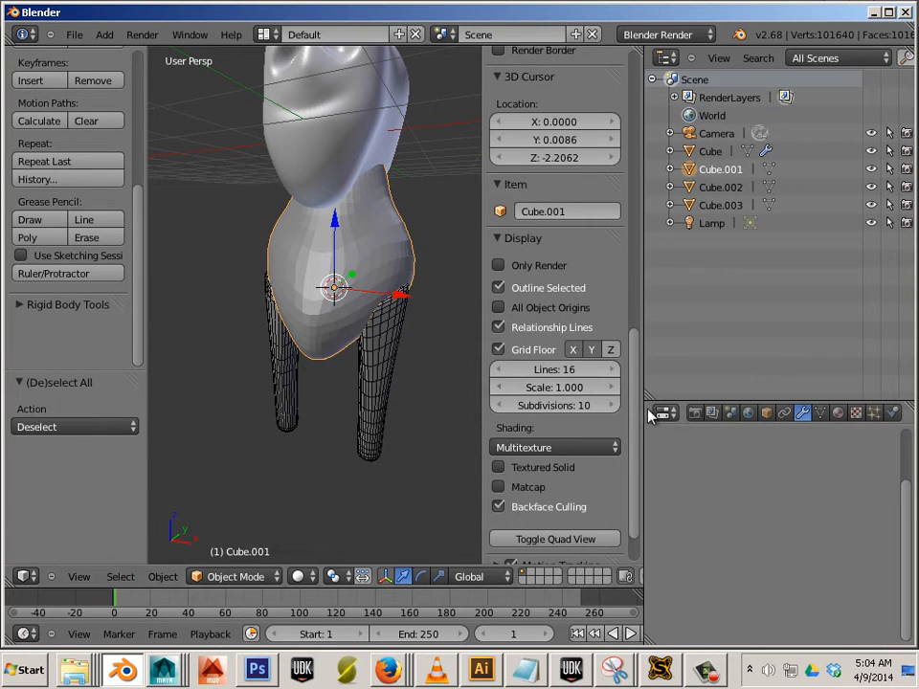
click(766, 413)
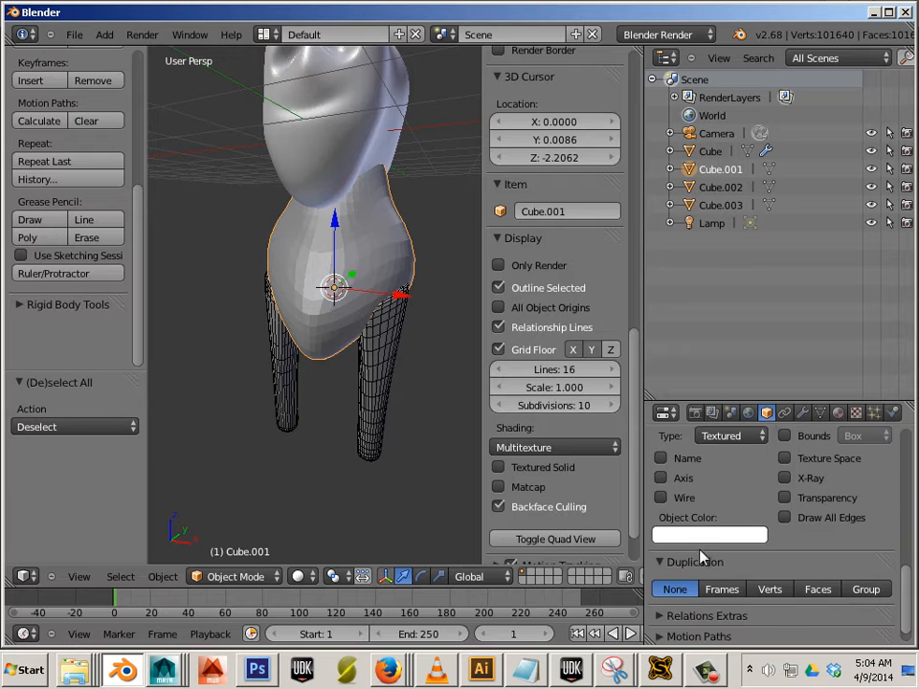
scroll(701, 521, up, 3)
scroll(719, 520, up, 8)
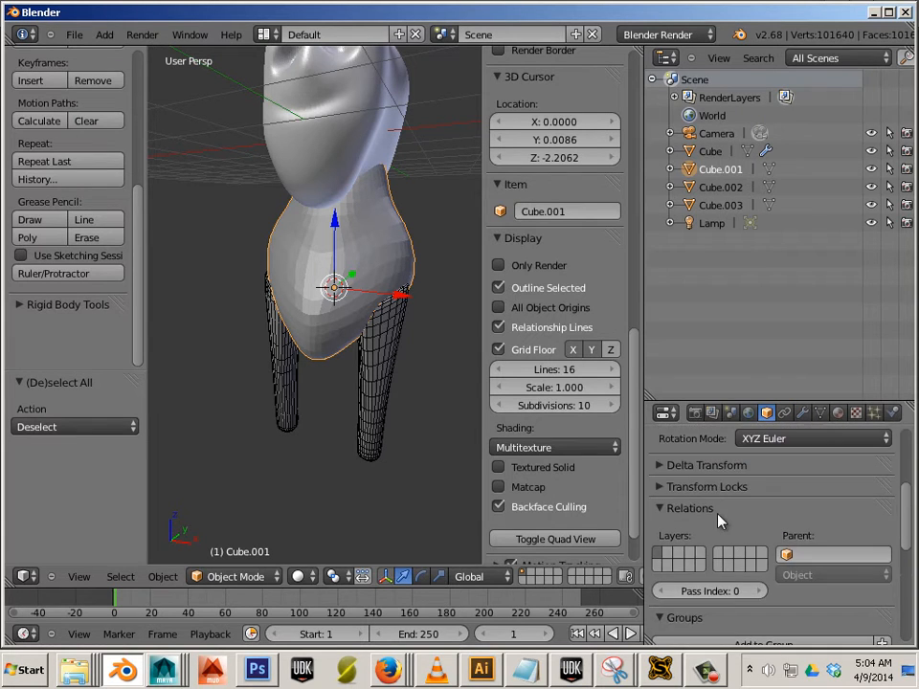
click(739, 449)
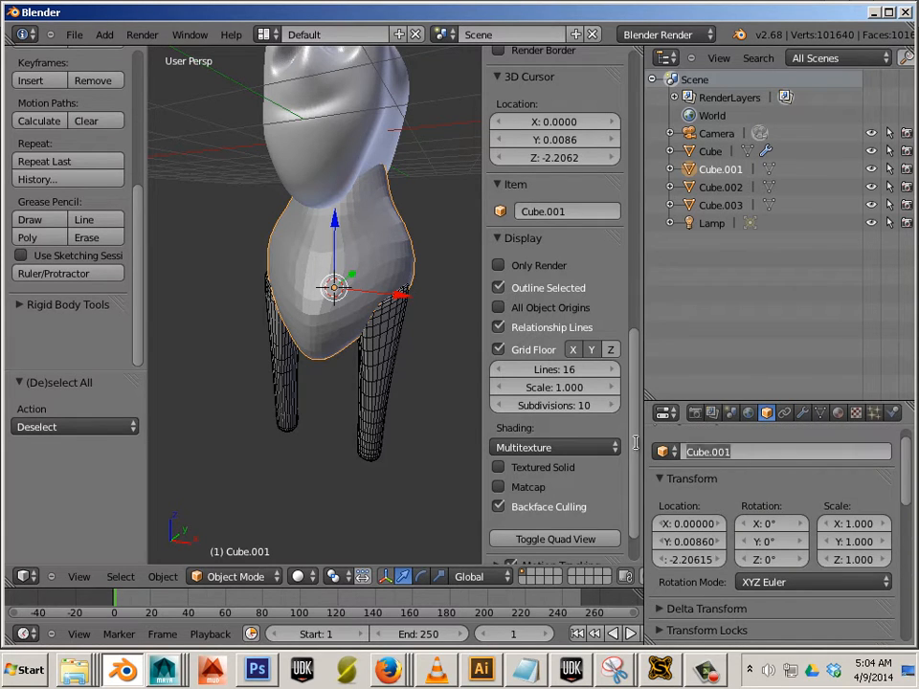
text(torso)
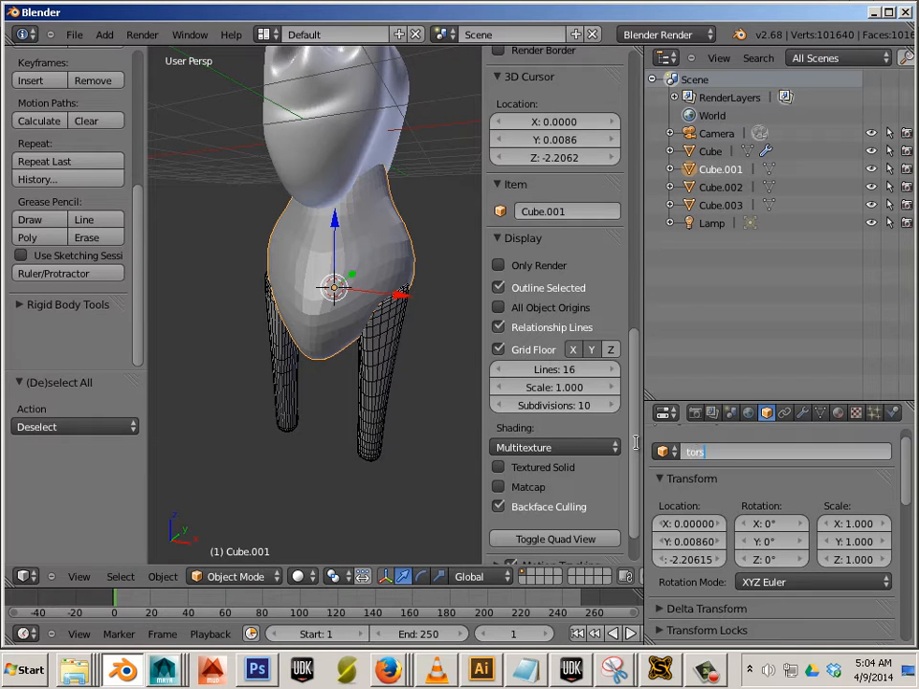
key(Return)
Step: Rename the original limb Cube.002 to "r_leg" in its object properties
right_click(366, 386)
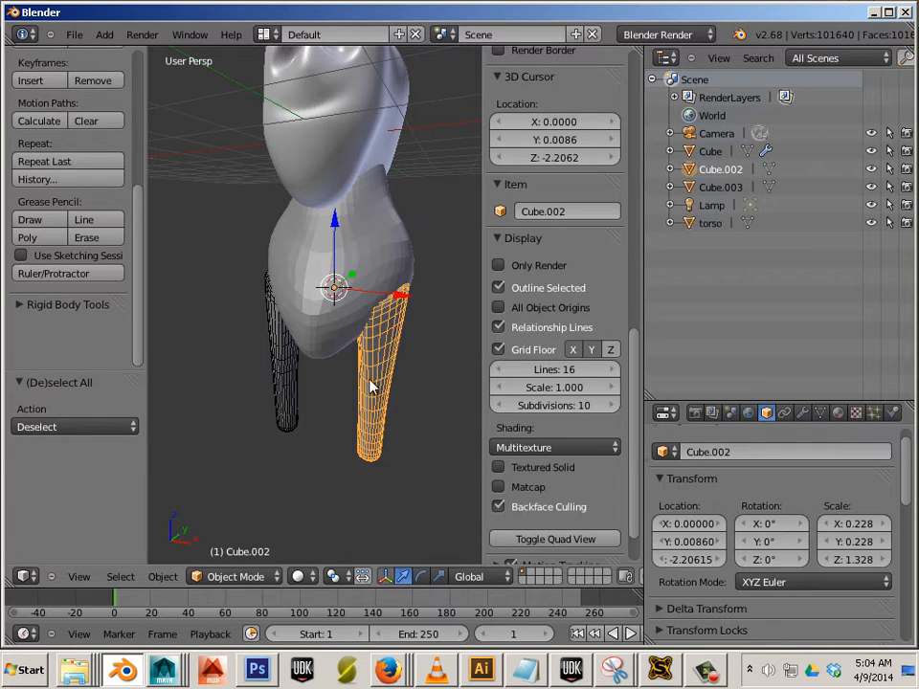
click(708, 451)
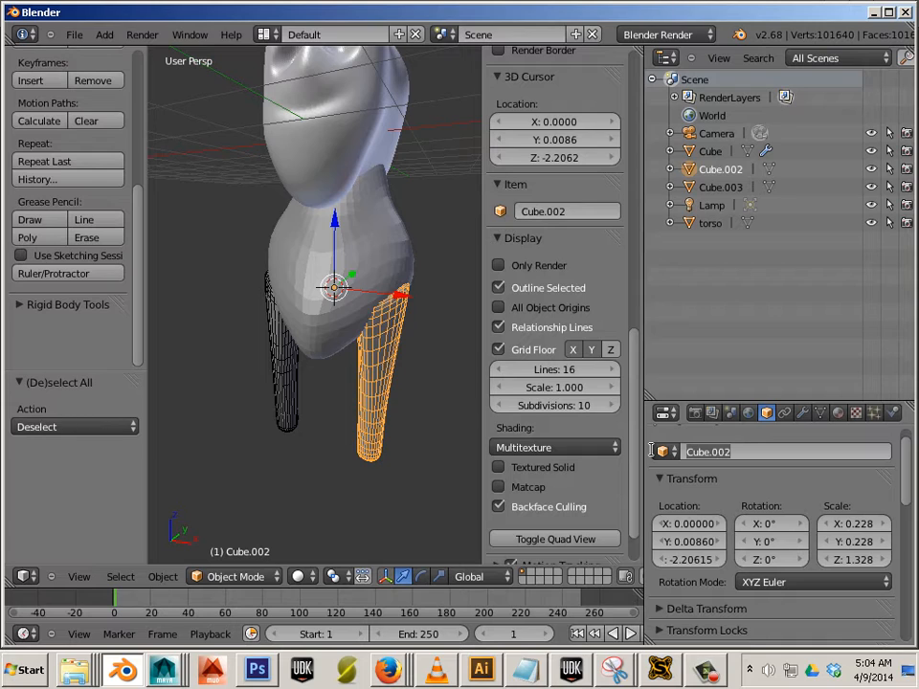
key(BackSpace)
text(leg)
key(Return)
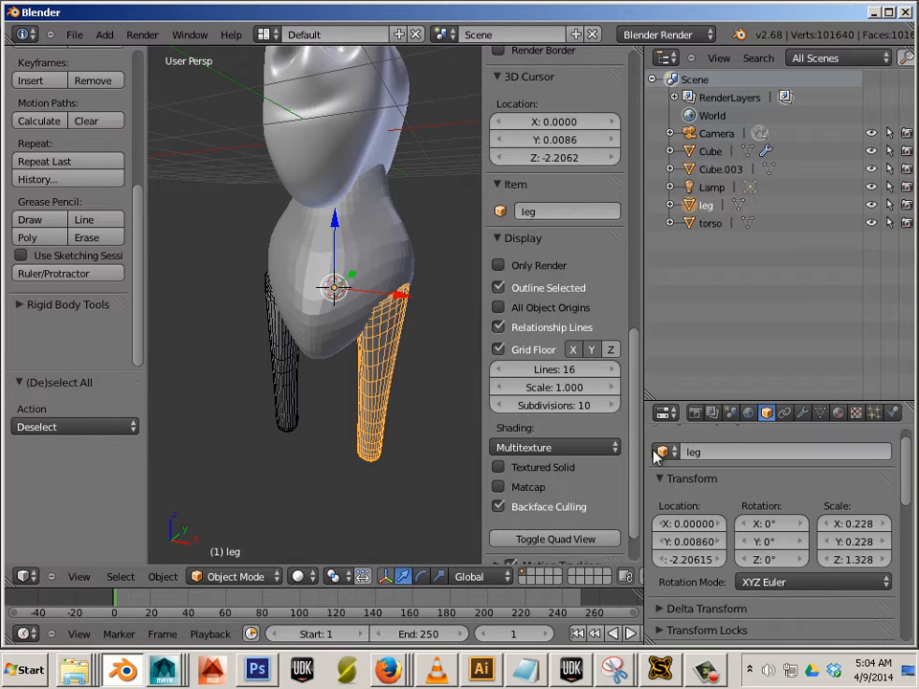
click(690, 453)
key(Home)
text(r_)
key(Return)
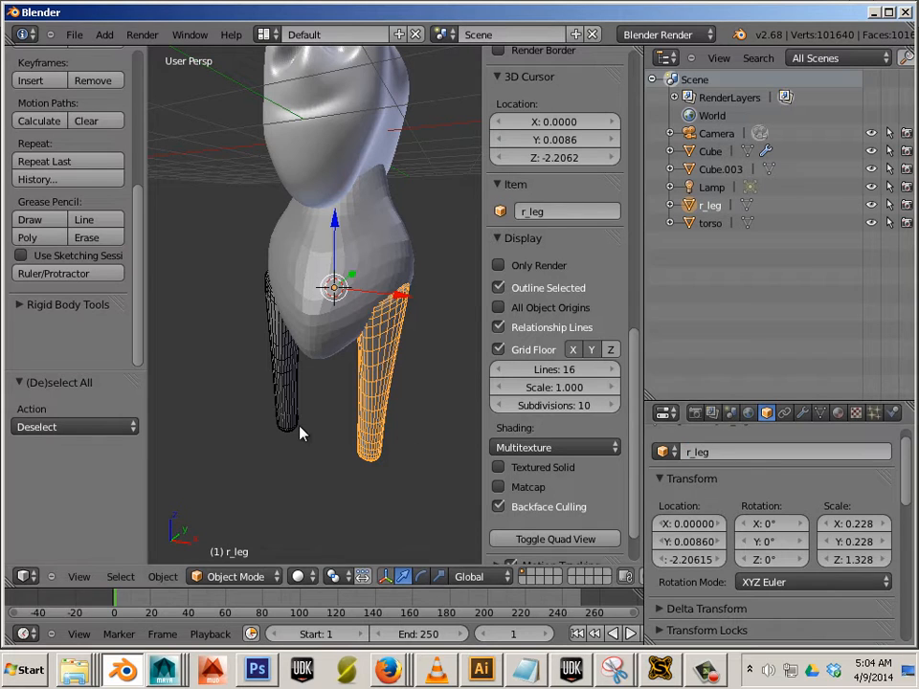
Step: Add a Boolean modifier to the torso, set it to Union with r_leg, and apply it
right_click(321, 367)
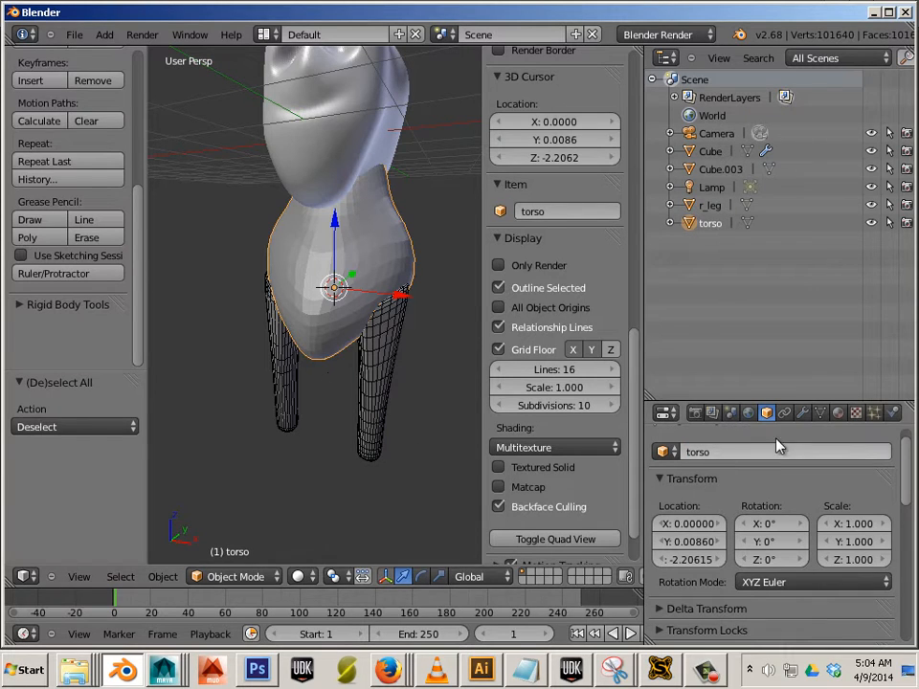
click(803, 418)
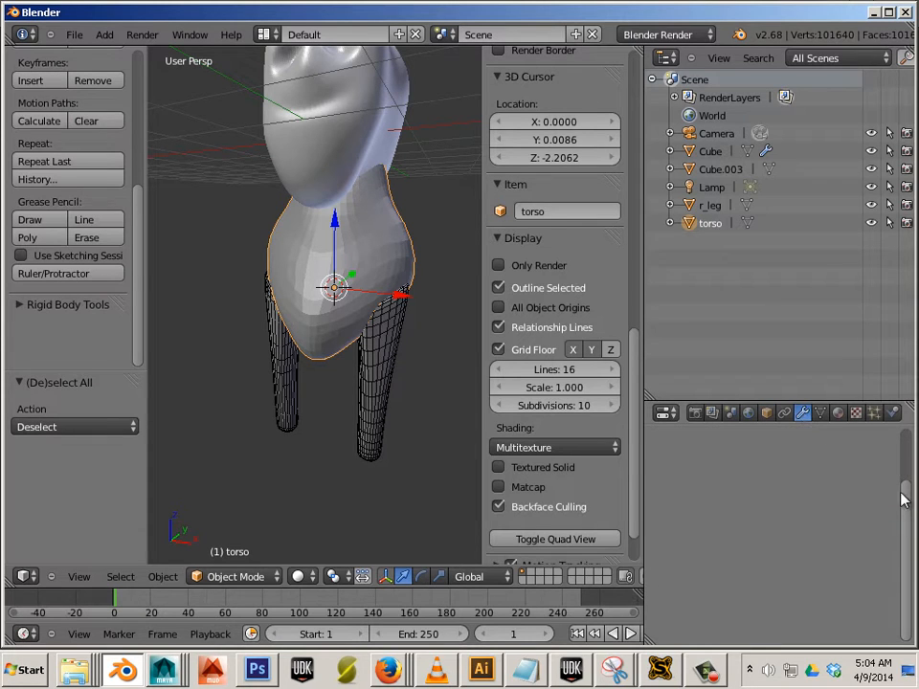
click(765, 473)
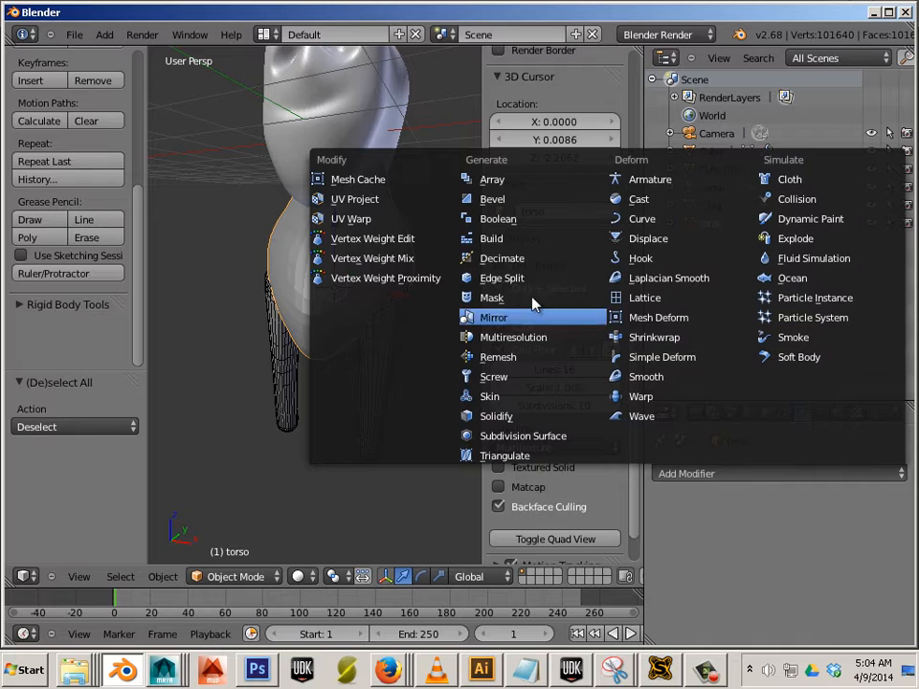
click(520, 222)
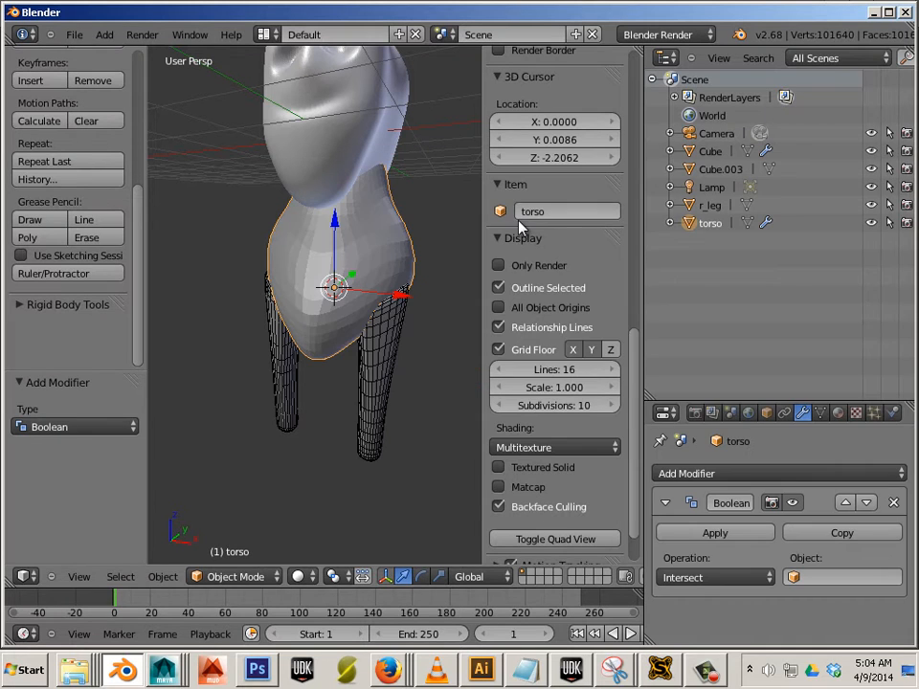
click(676, 576)
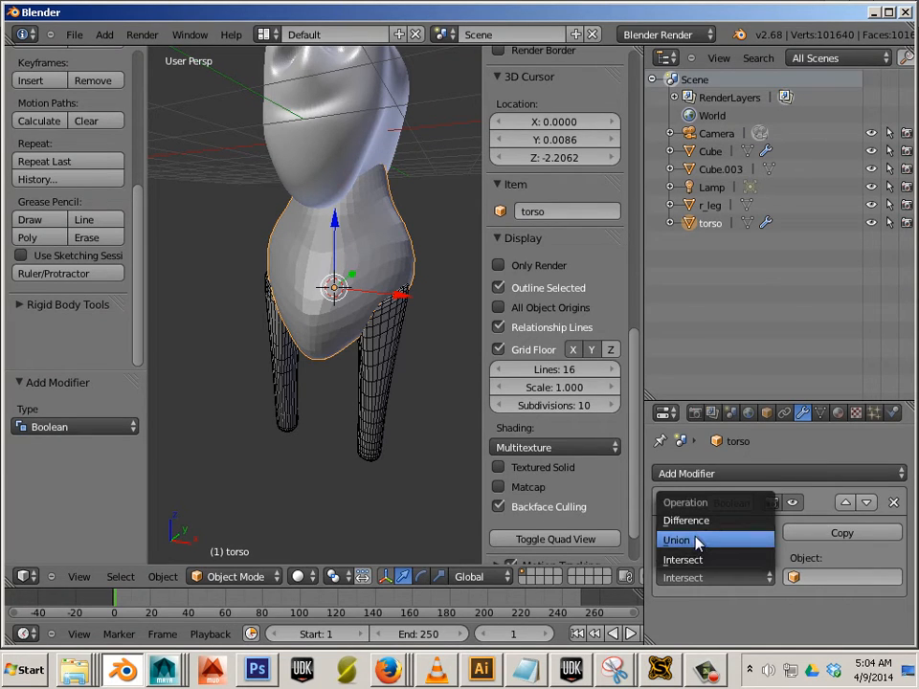
click(697, 542)
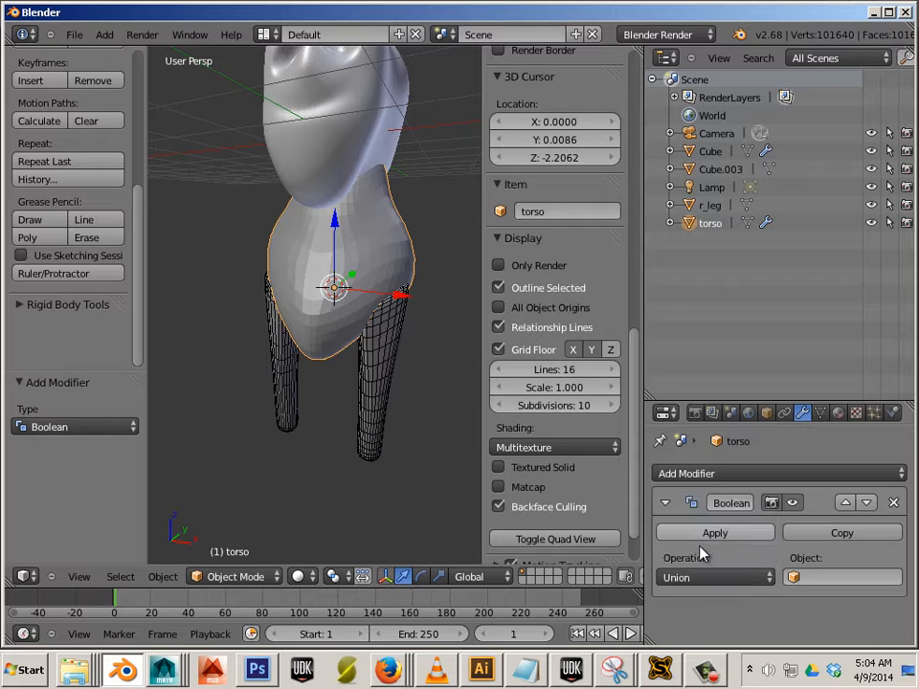
click(809, 577)
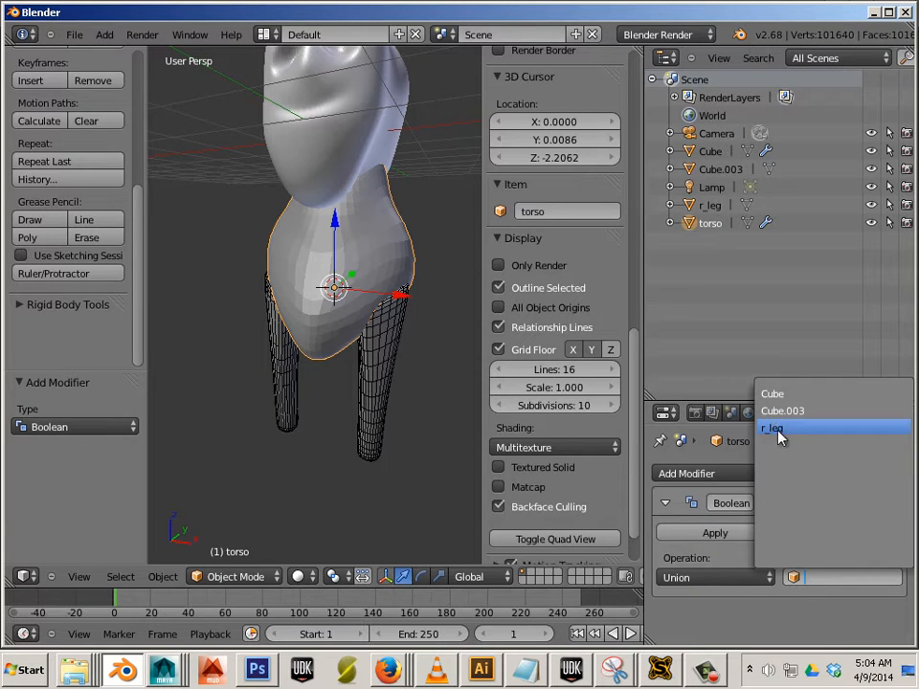
click(779, 431)
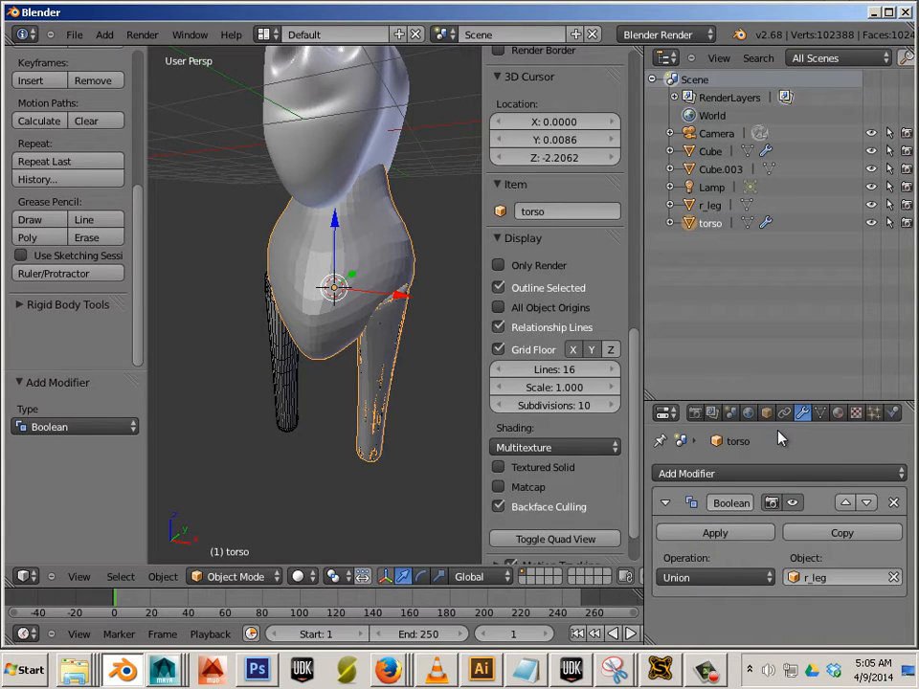
click(749, 534)
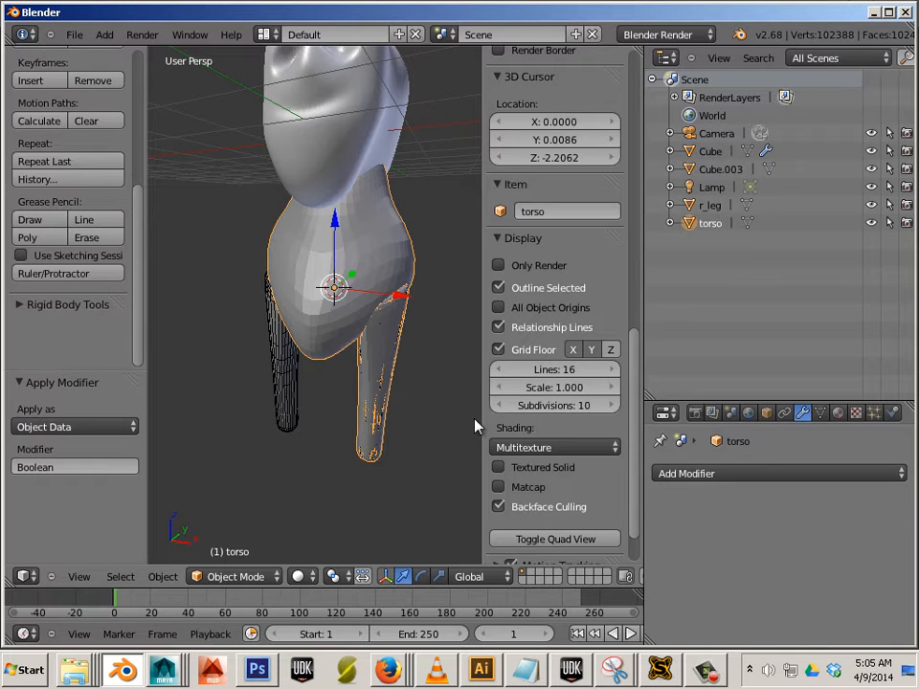
Step: Move the merged torso about -2.29 along the Y axis, away from the two separate leg meshes
right_click(390, 346)
right_click(392, 263)
mouse_move(436, 334)
middle_down()
mouse_move(389, 359)
mouse_move(431, 352)
middle_up()
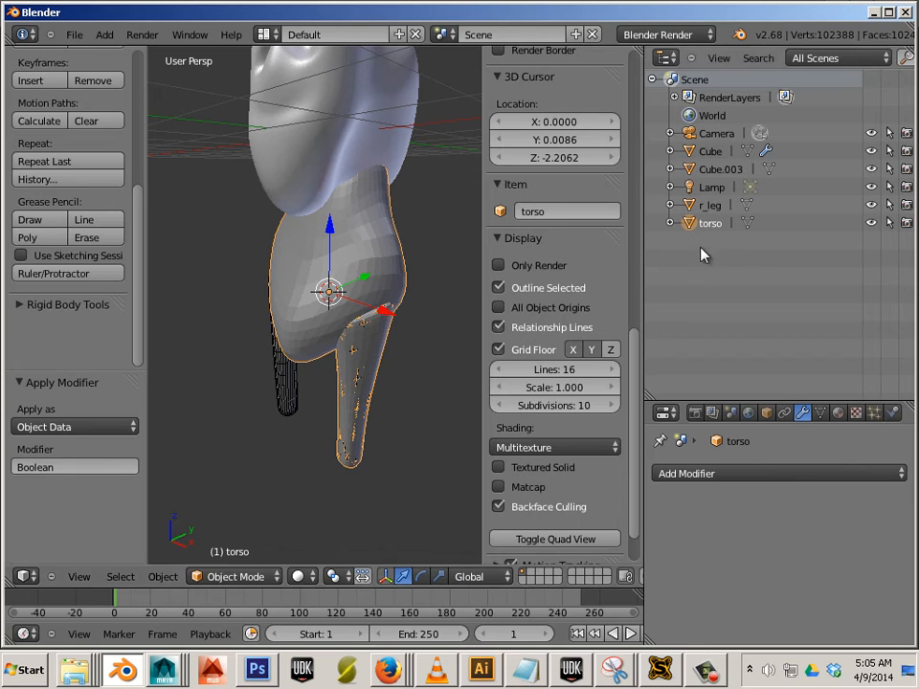
drag(364, 283, 172, 332)
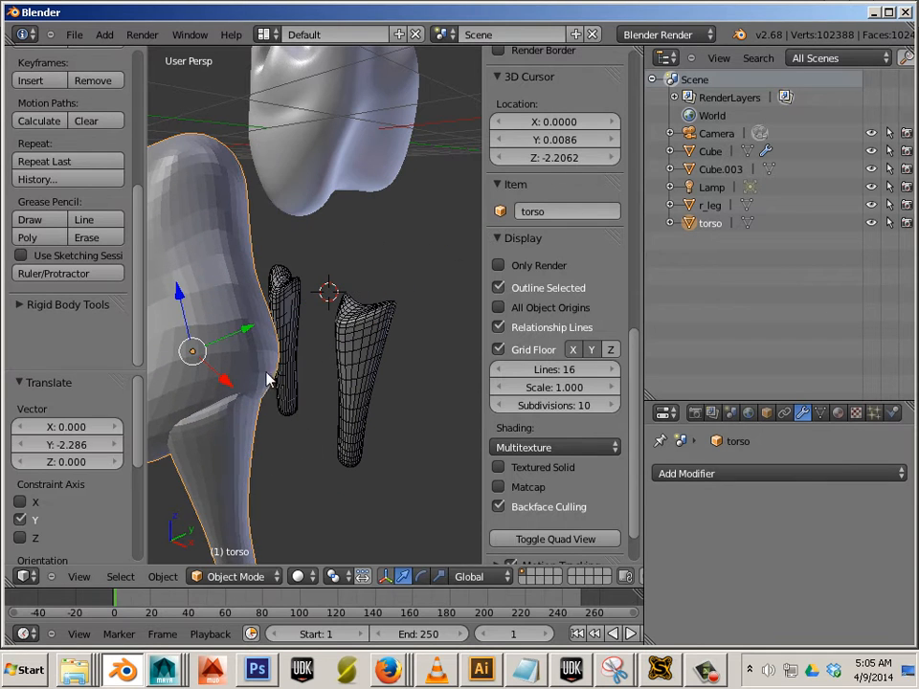
middle_drag(301, 430, 321, 367)
scroll(322, 368, down, 4)
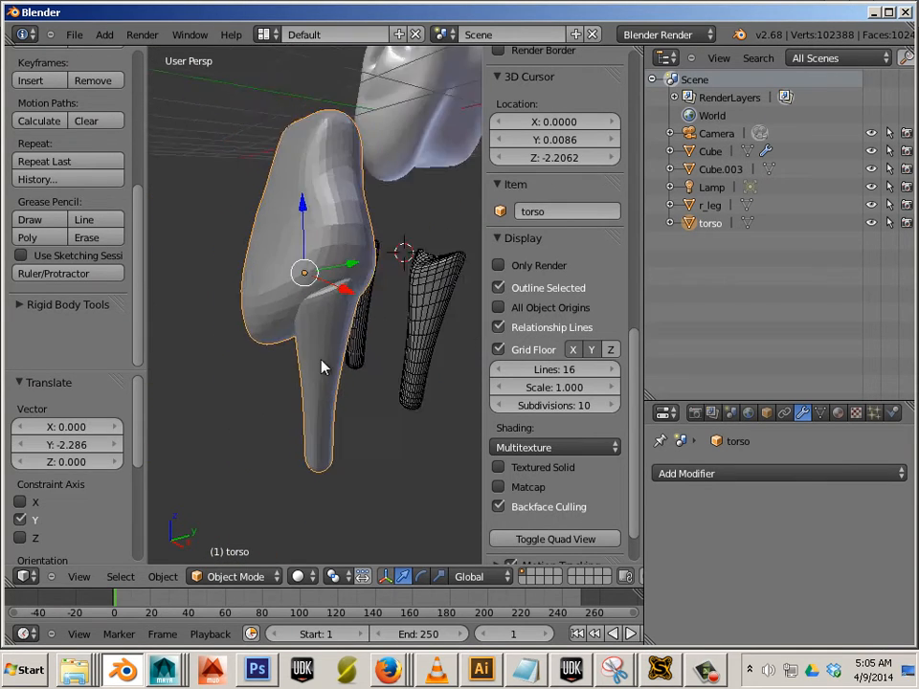
Step: Examine the merged torso's topology in Edit Mode, up close where the leg meets the hip
key(Tab)
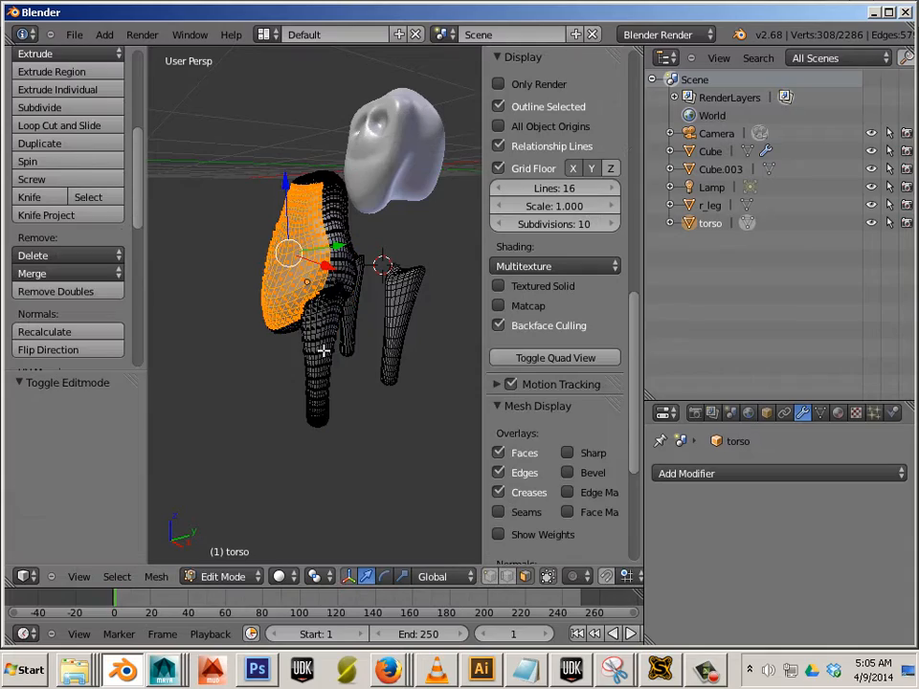
scroll(328, 383, up, 5)
mouse_move(390, 304)
middle_down()
mouse_move(369, 303)
mouse_move(390, 305)
middle_up()
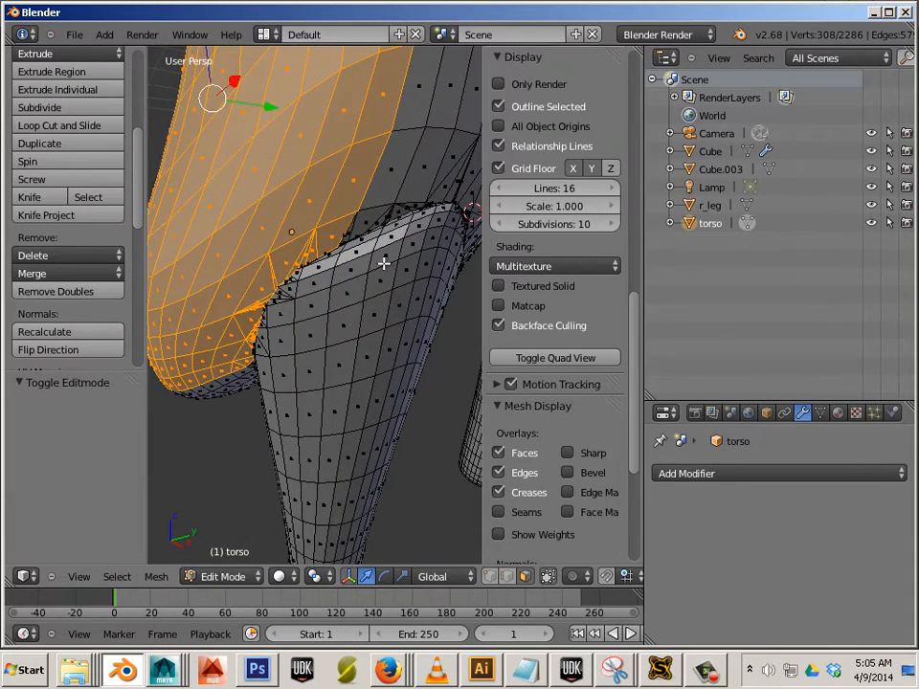
scroll(371, 271, down, 5)
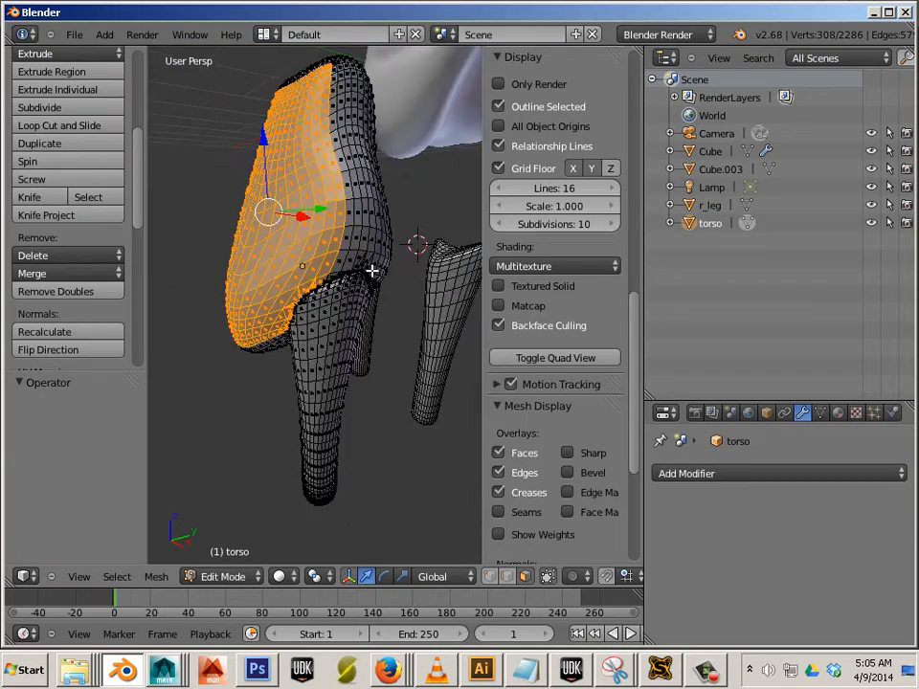
scroll(366, 277, up, 5)
middle_drag(360, 281, 330, 242)
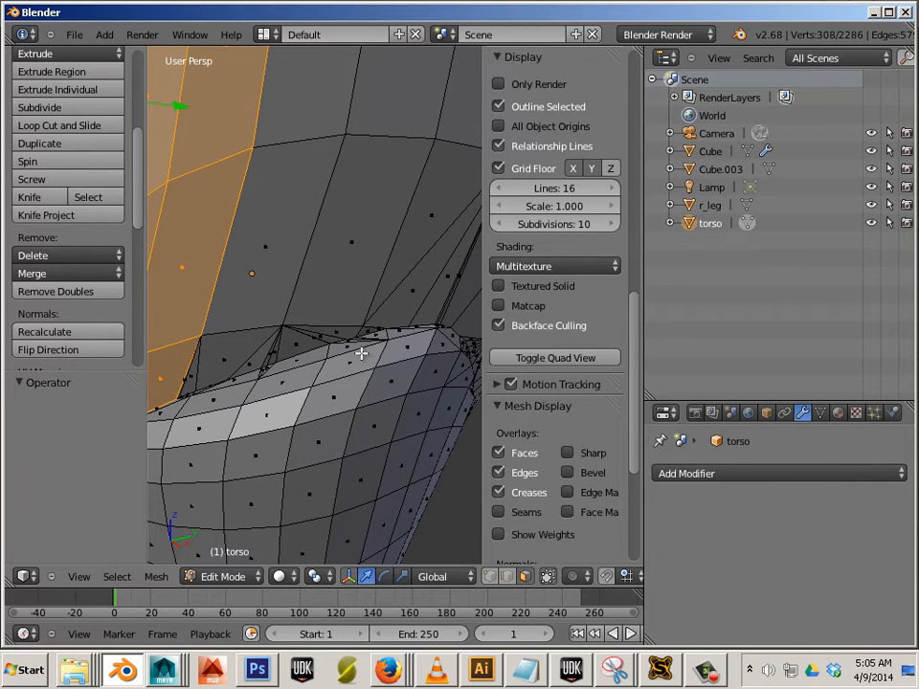
scroll(361, 353, down, 3)
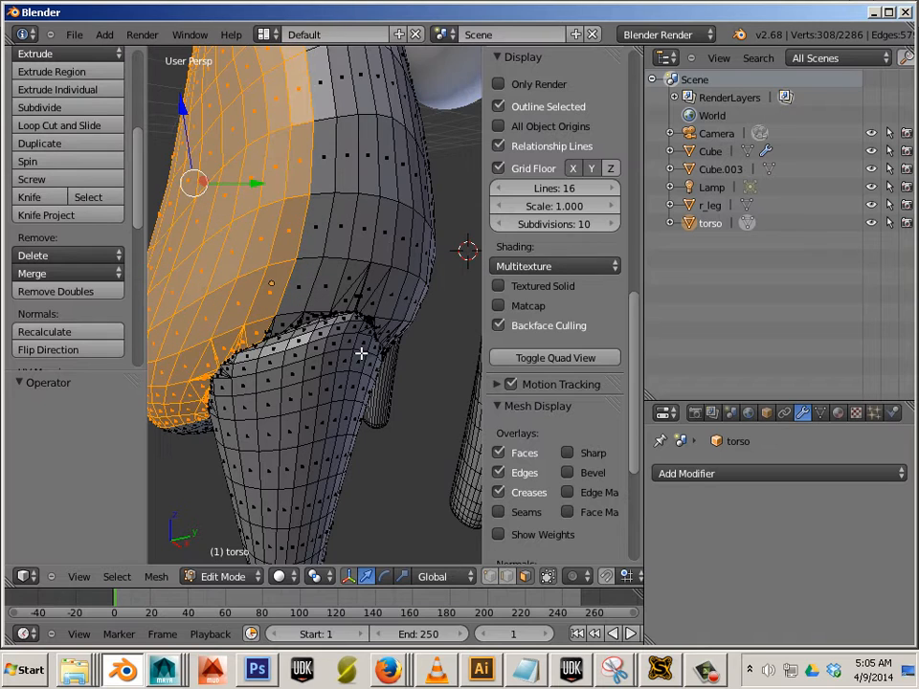
Step: Switch the torso to Sculpt Mode and examine the hip joint, the whole body and the head from several angles
click(225, 577)
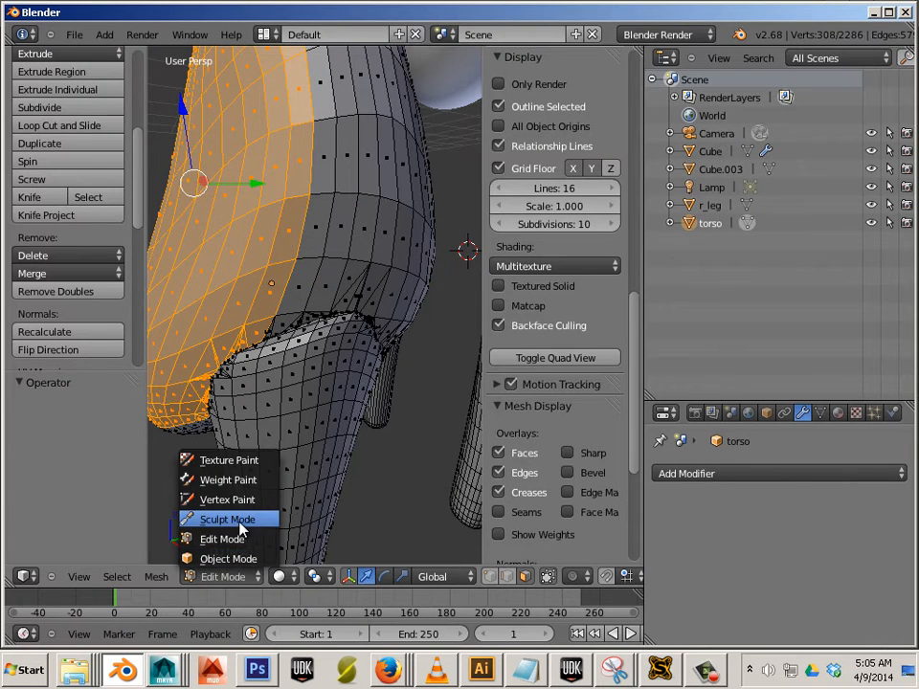
click(235, 520)
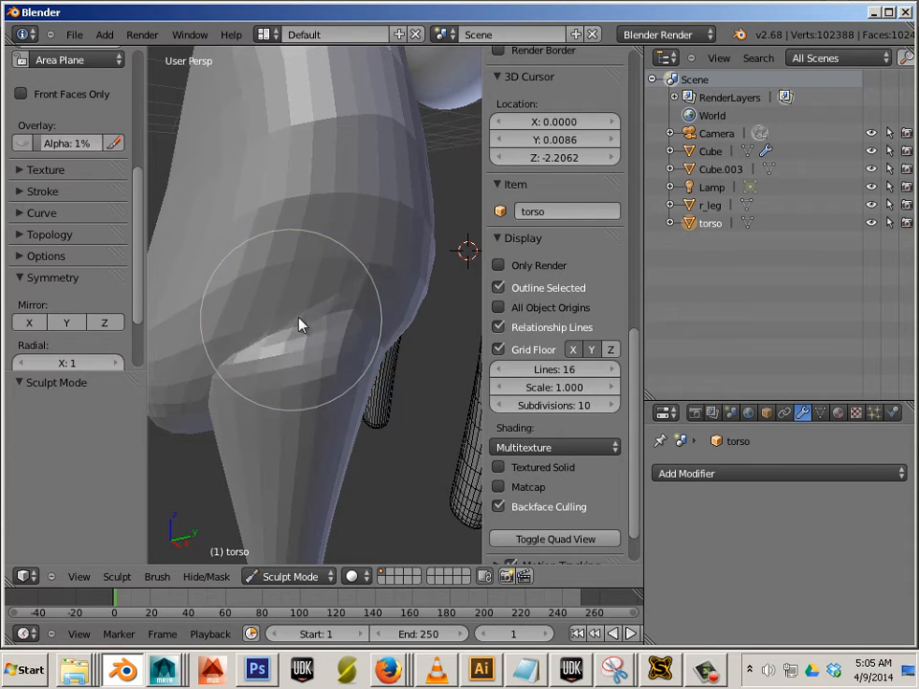
middle_drag(292, 345, 300, 296)
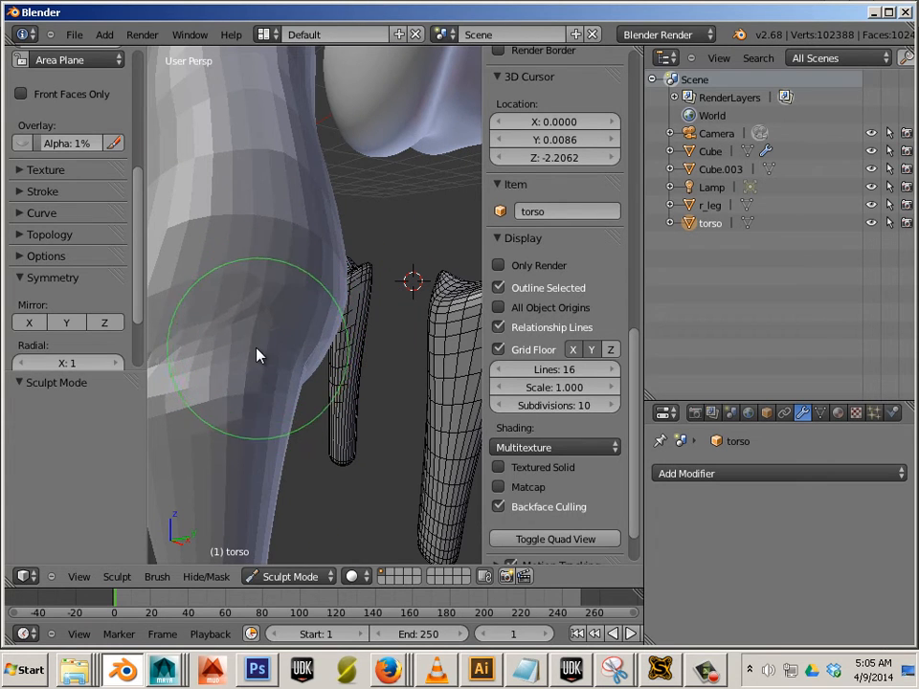
middle_drag(203, 359, 322, 357)
middle_drag(287, 356, 340, 328)
middle_drag(277, 375, 258, 374)
drag(258, 374, 261, 372)
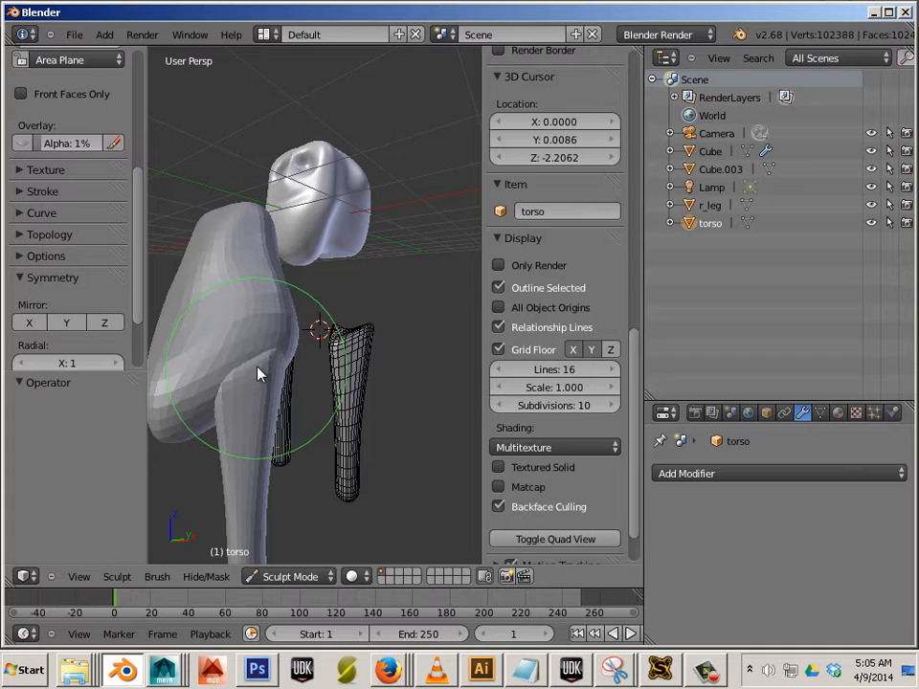
shift+middle_drag(259, 367, 327, 340)
scroll(335, 344, up, 2)
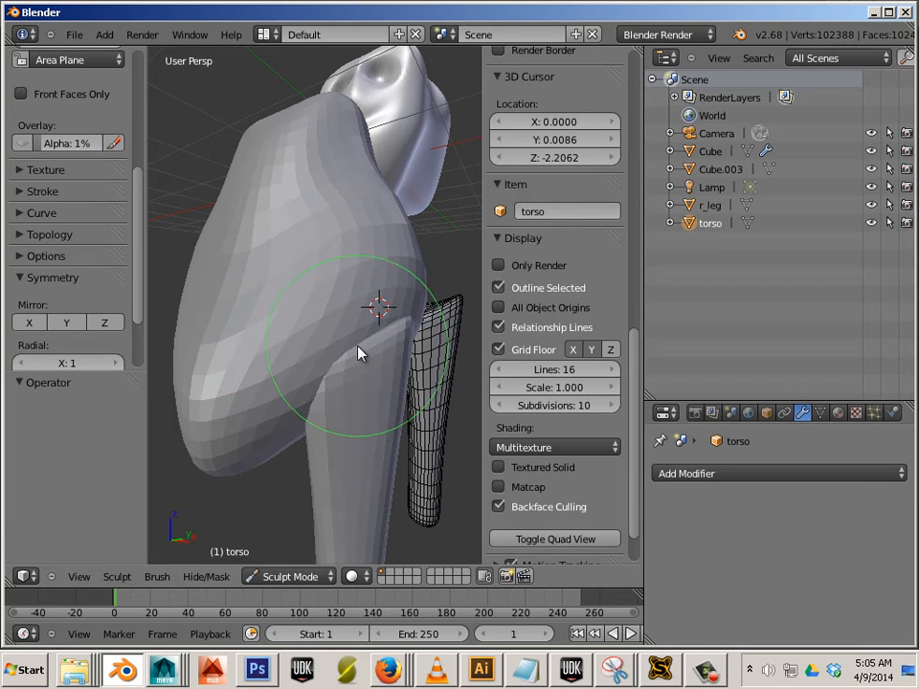
scroll(358, 347, down, 3)
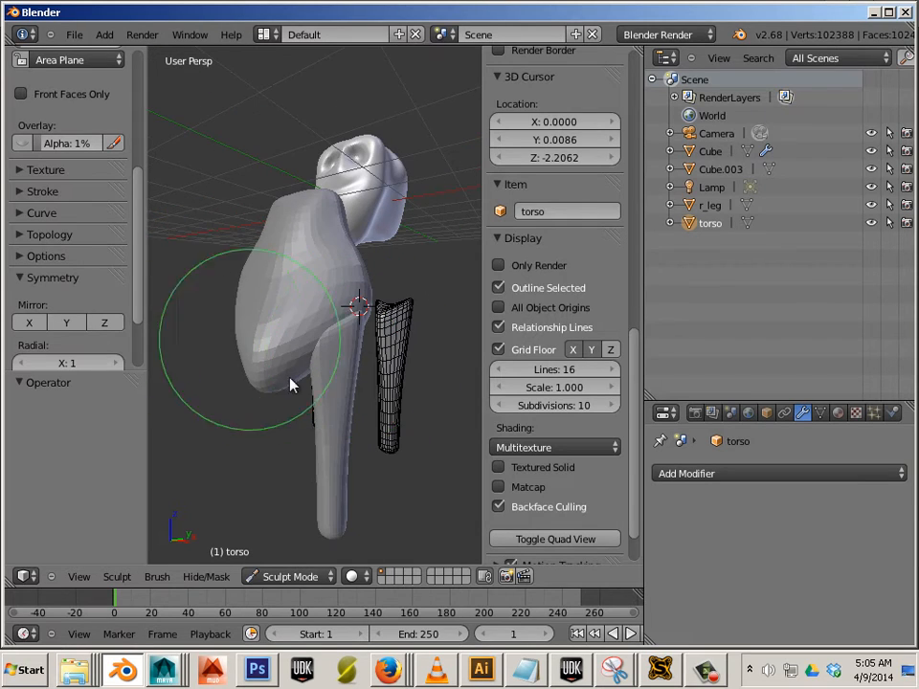
middle_drag(291, 381, 346, 407)
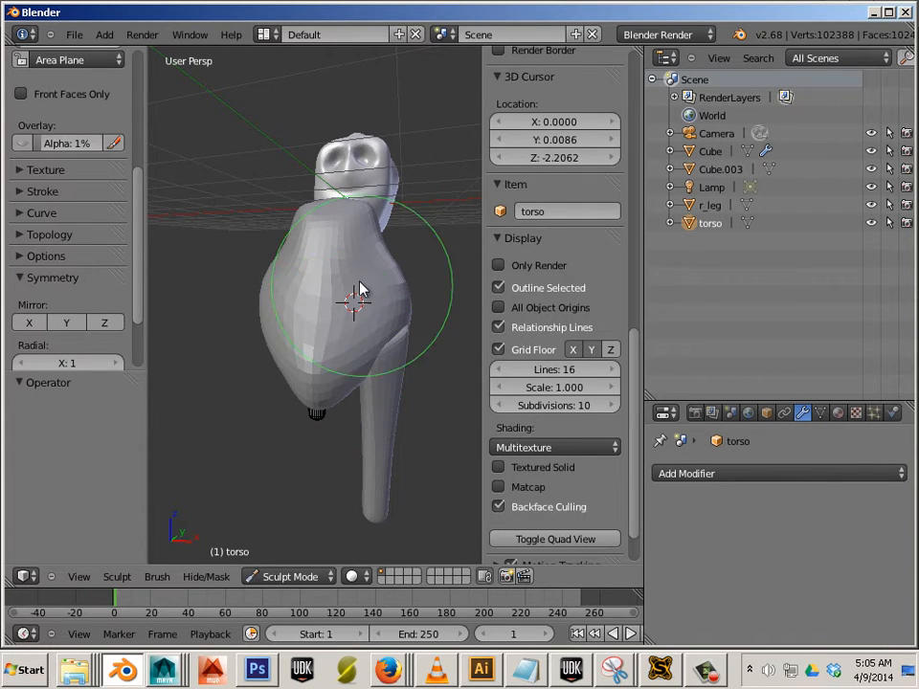
middle_drag(335, 295, 297, 262)
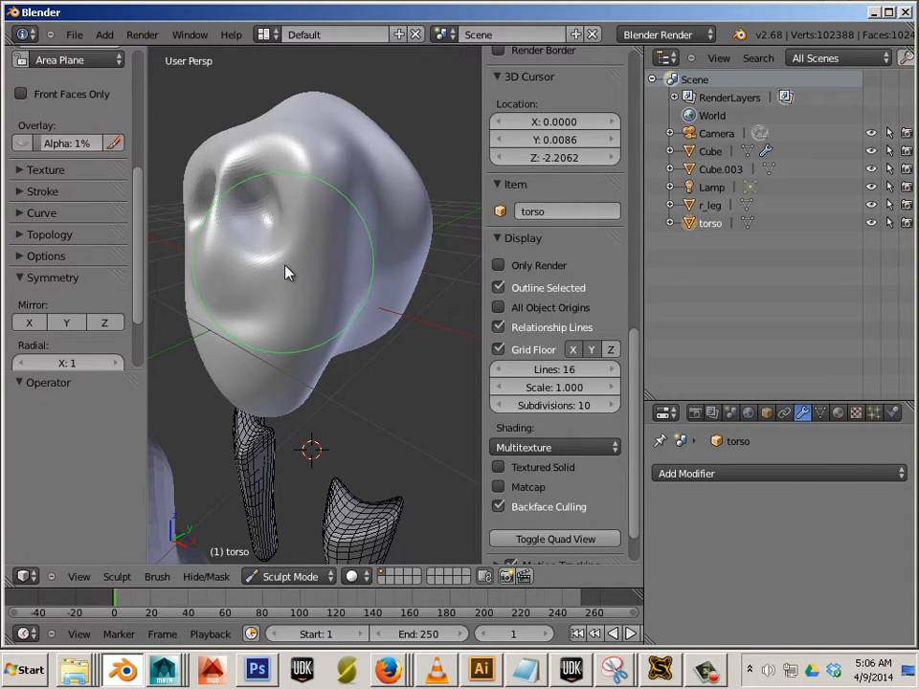
mouse_move(285, 269)
mouse_down()
mouse_move(312, 301)
mouse_move(327, 274)
mouse_up()
scroll(328, 274, down, 5)
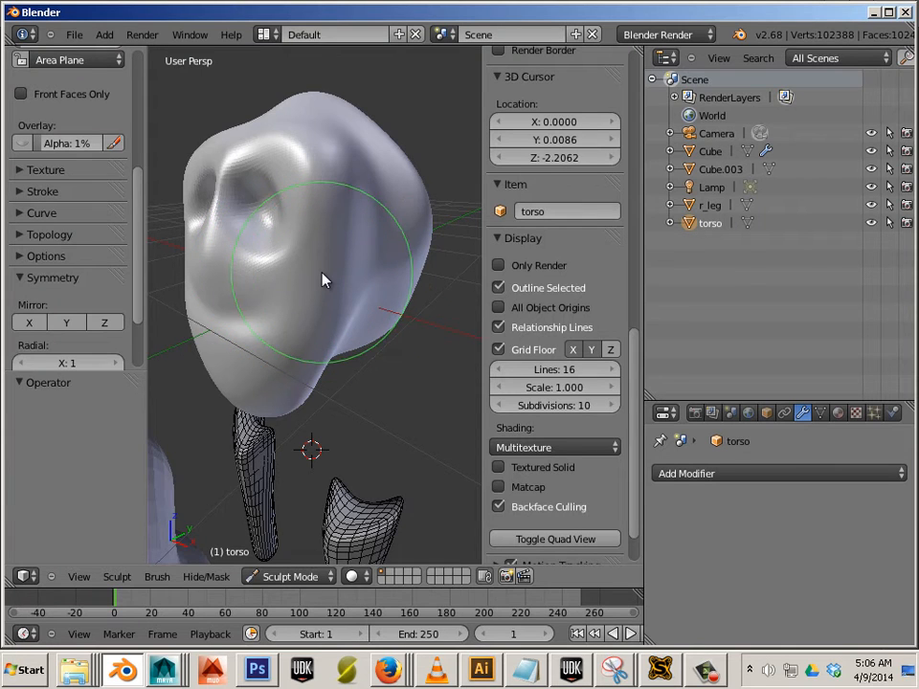
middle_drag(306, 351, 298, 376)
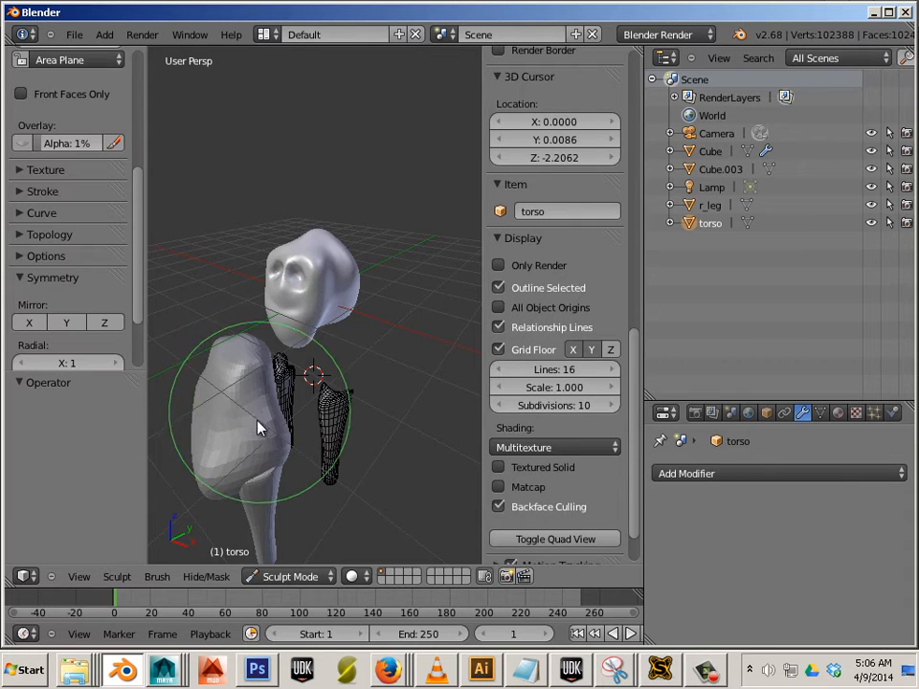
Step: Return to Object Mode and move the merged torso about 4.34 along the Y axis, behind the separate legs
click(267, 576)
click(266, 560)
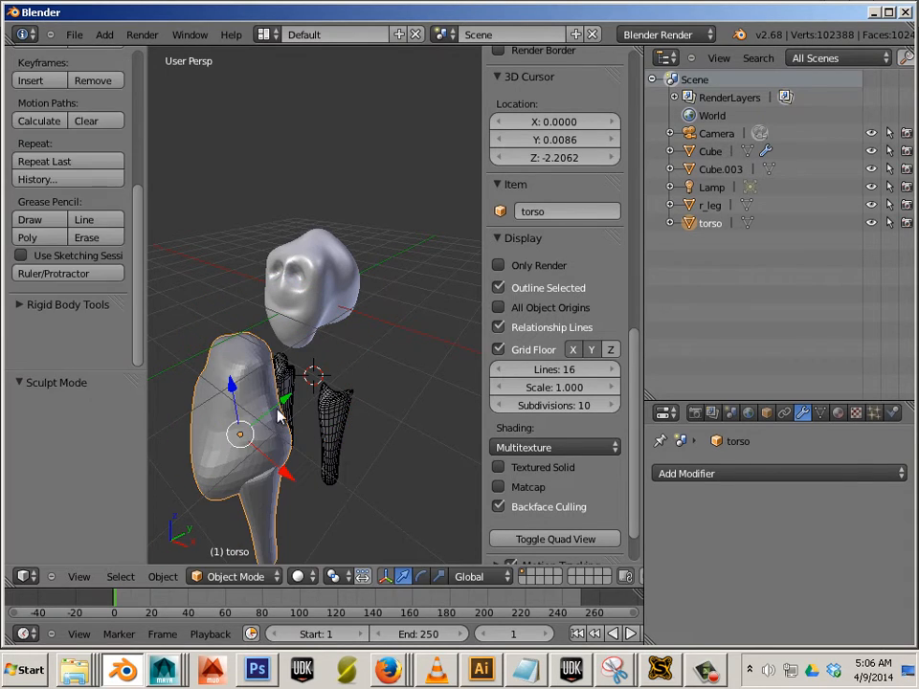
drag(297, 400, 437, 341)
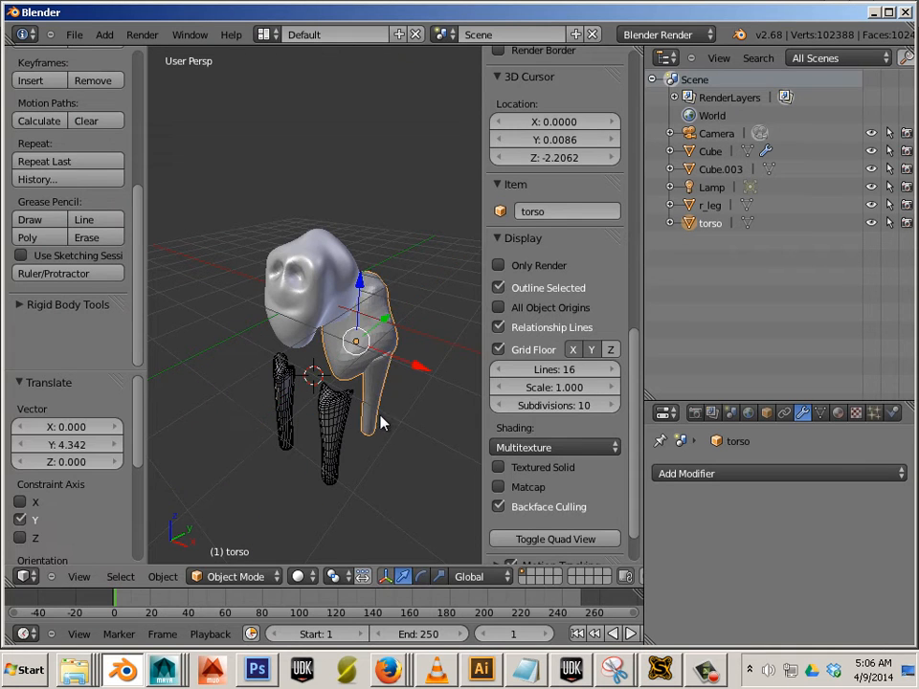
mouse_move(324, 407)
middle_down()
mouse_move(359, 411)
mouse_move(332, 419)
middle_up()
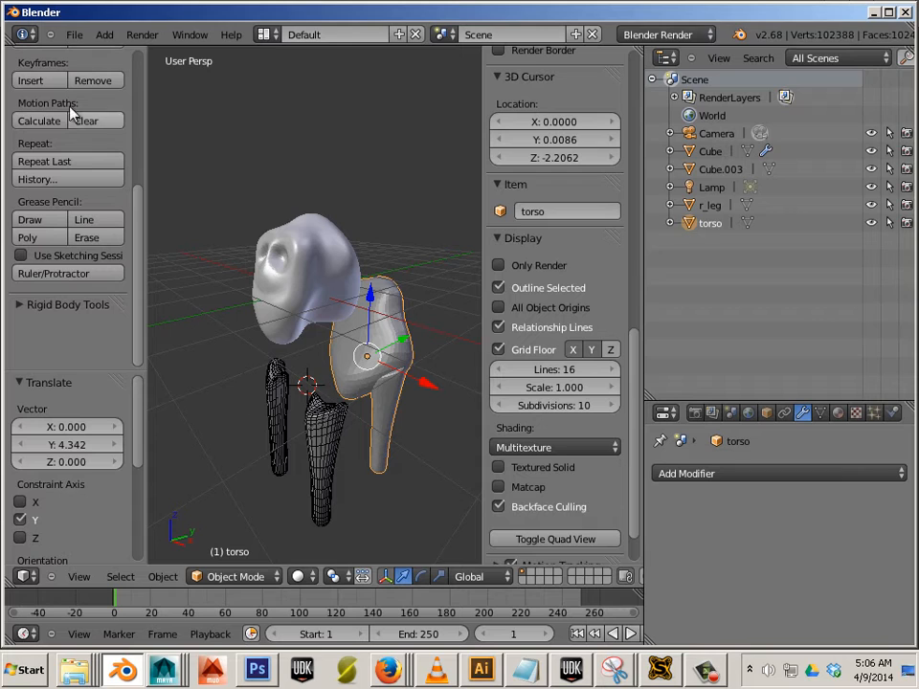
Step: Add a cube and move it about -3.9 along the Z axis, beneath the legs
click(103, 34)
mouse_move(129, 62)
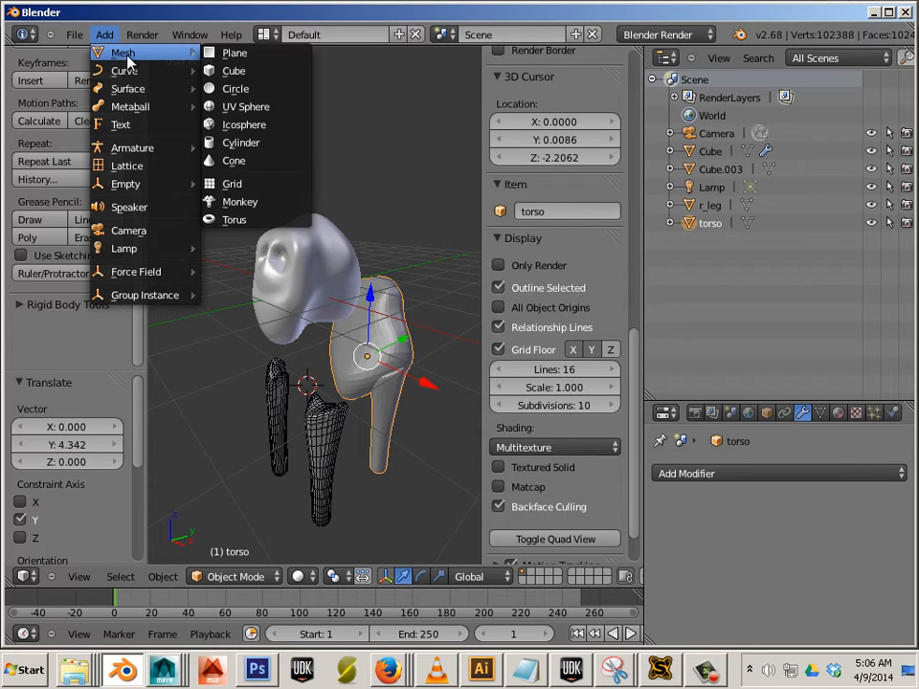
click(232, 71)
key(g)
key(z)
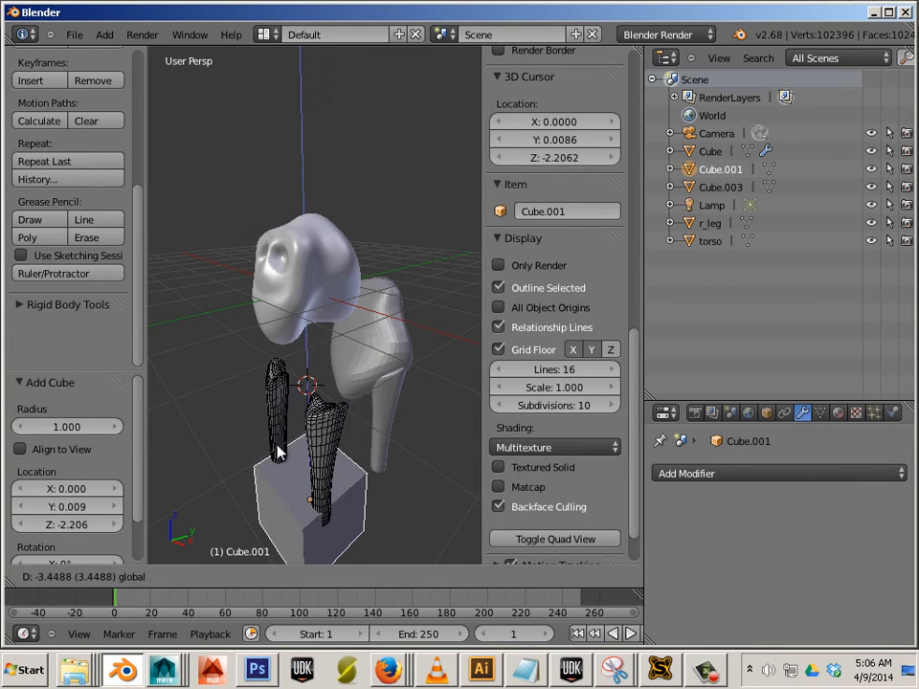
click(280, 457)
Step: Flatten the new cube into a slab along the Z axis and raise it about 0.71 towards the feet
key(r)
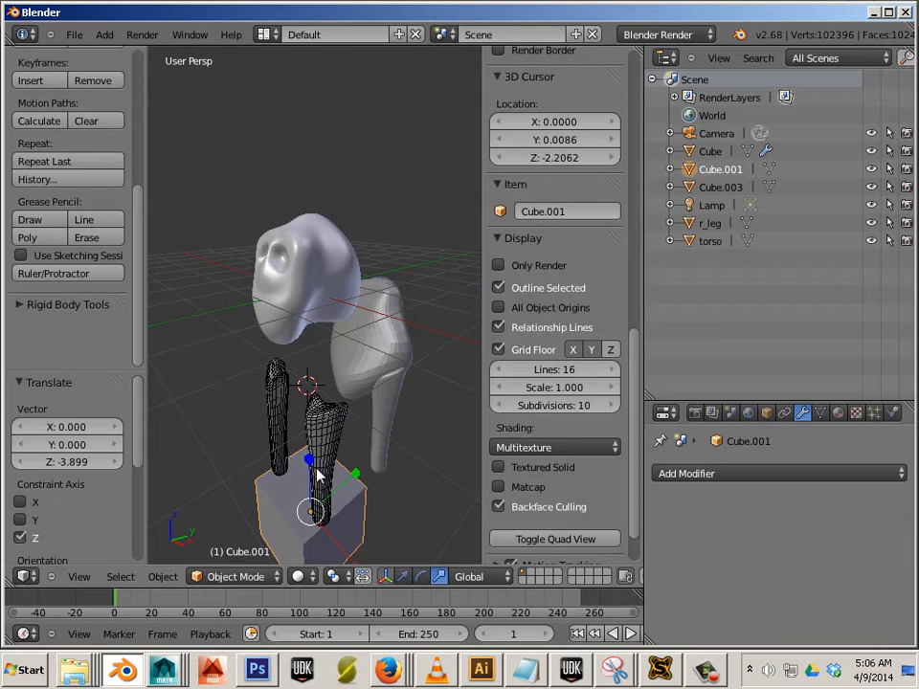
drag(319, 475, 306, 517)
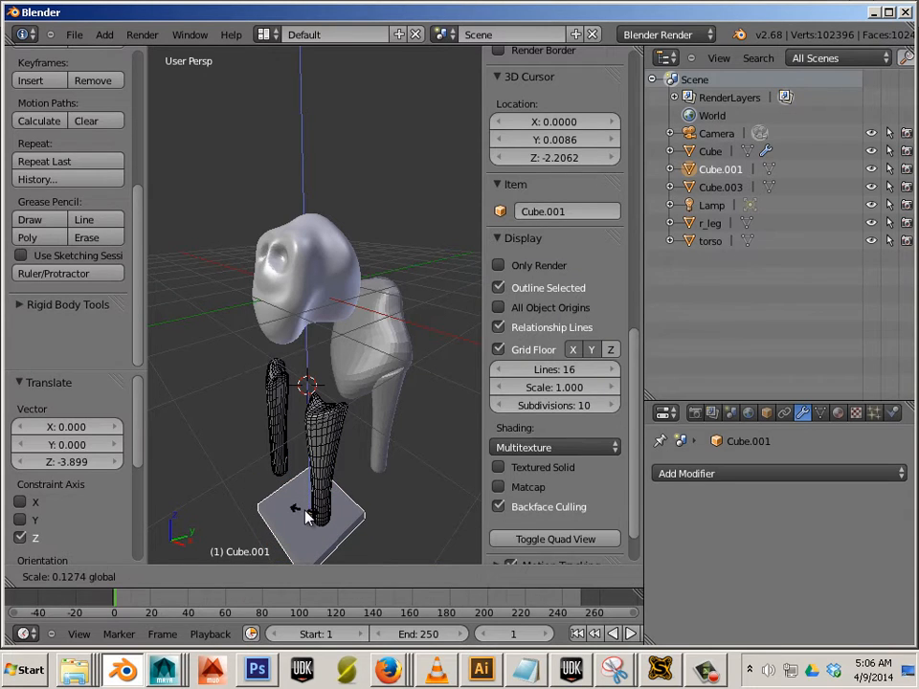
click(307, 513)
key(g)
key(z)
mouse_move(308, 464)
mouse_down()
mouse_move(307, 447)
mouse_move(307, 455)
mouse_up()
click(307, 456)
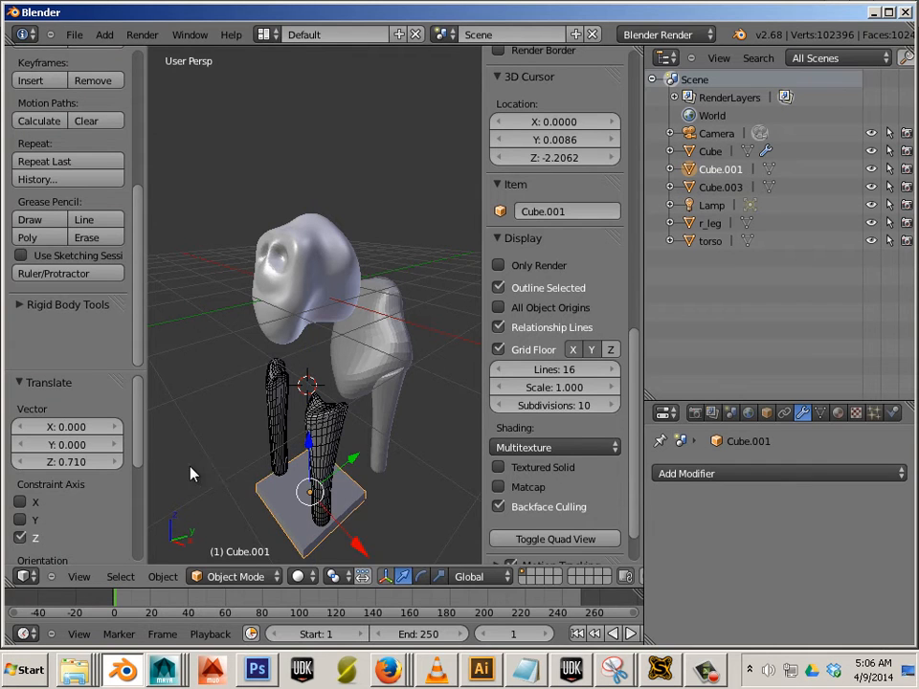
Step: Enlarge the slab by about 1.84, thin it by about 0.364 along Z and widen it by about 1.316 along X
middle_drag(190, 476, 336, 390)
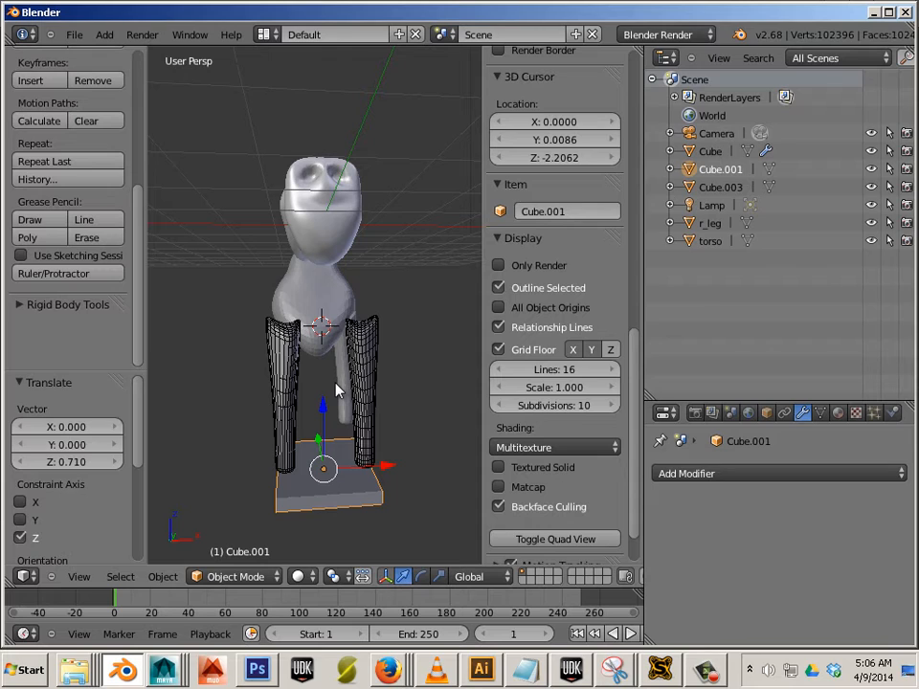
key(s)
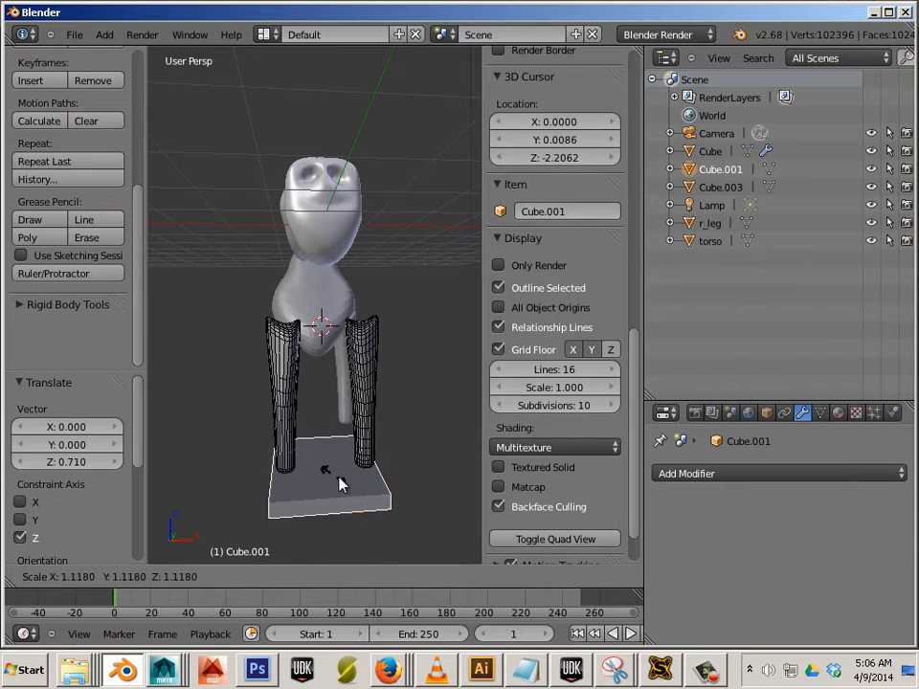
click(343, 485)
key(s)
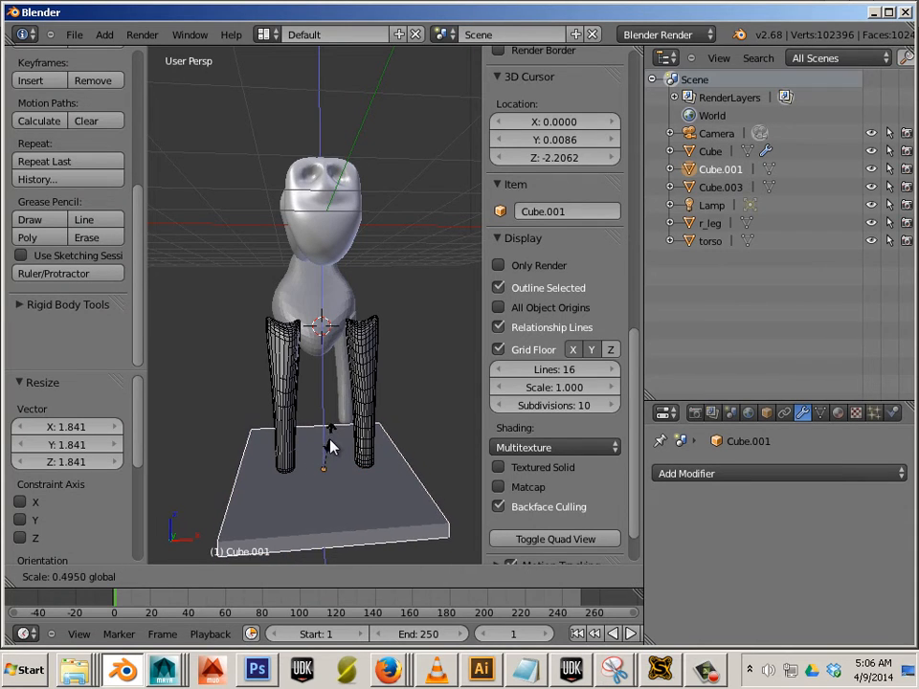
click(331, 454)
key(s)
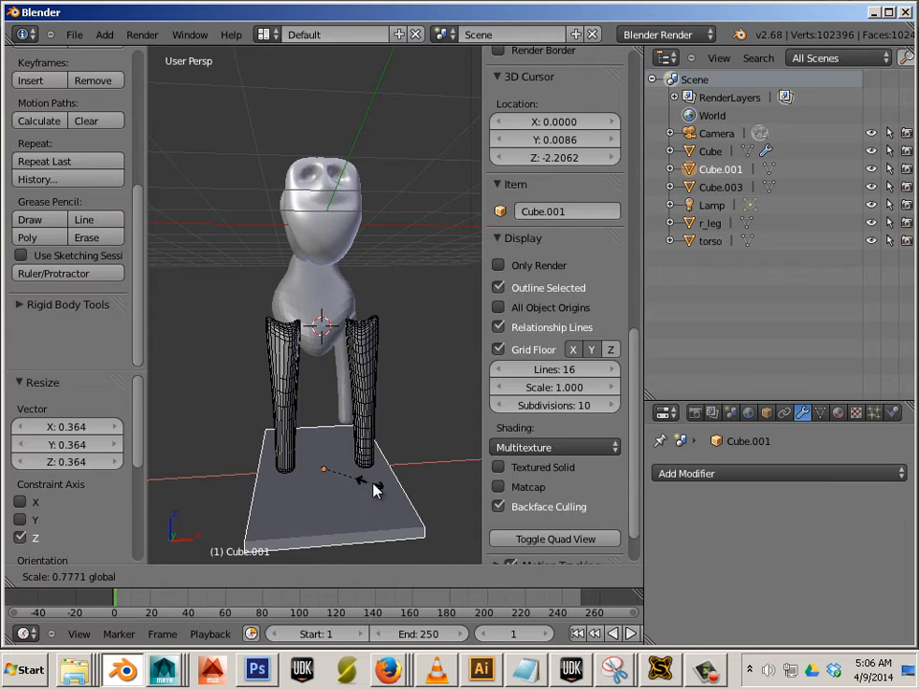
click(405, 479)
Step: Undo the base slab and the torso's last move along the Y axis
middle_drag(414, 361, 342, 384)
right_click(378, 365)
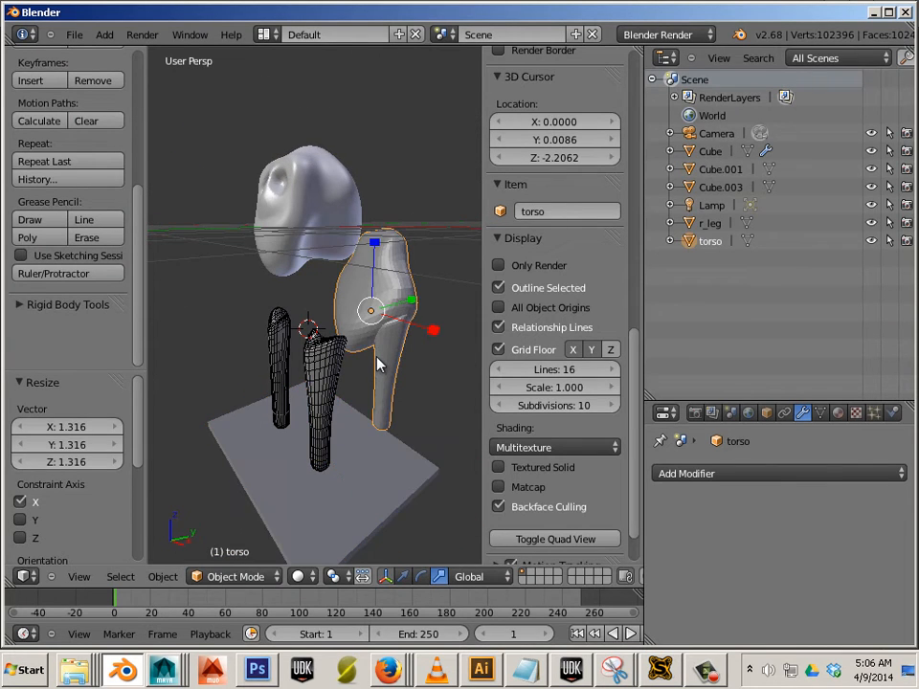
key(ctrl+z)
key(ctrl+z)
key(ctrl+z)
key(ctrl+z)
key(ctrl+z)
key(ctrl+z)
key(ctrl+z)
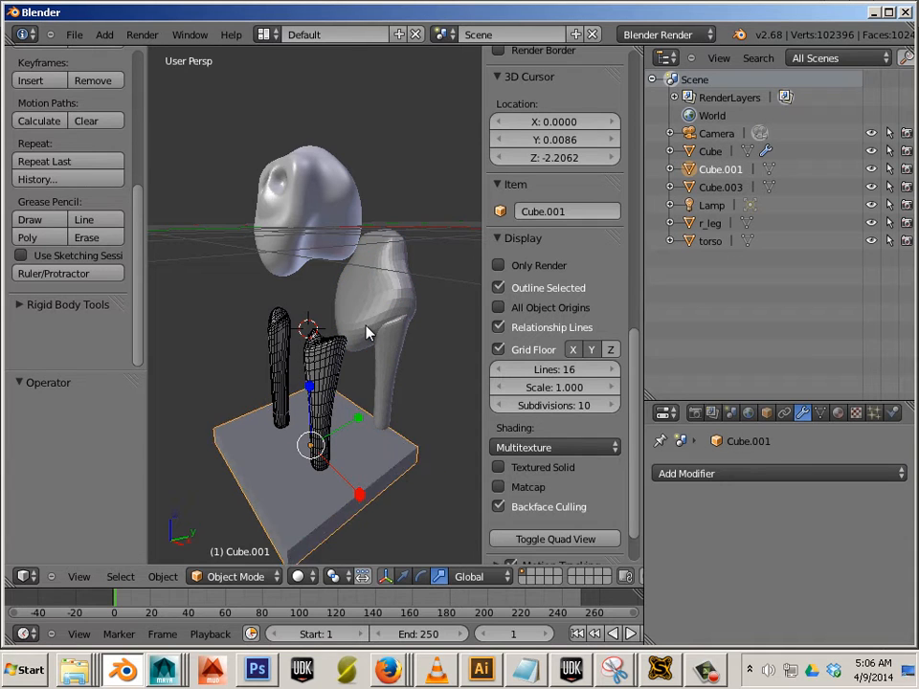
key(ctrl+z)
key(ctrl+z)
key(ctrl+z)
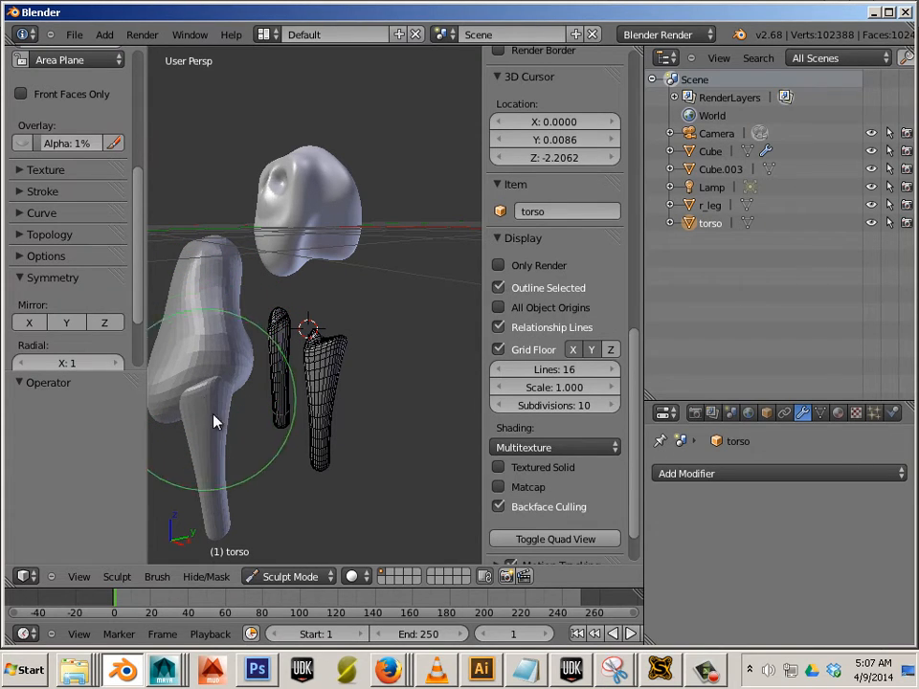
Step: Return the torso from Sculpt Mode to Object Mode
click(277, 576)
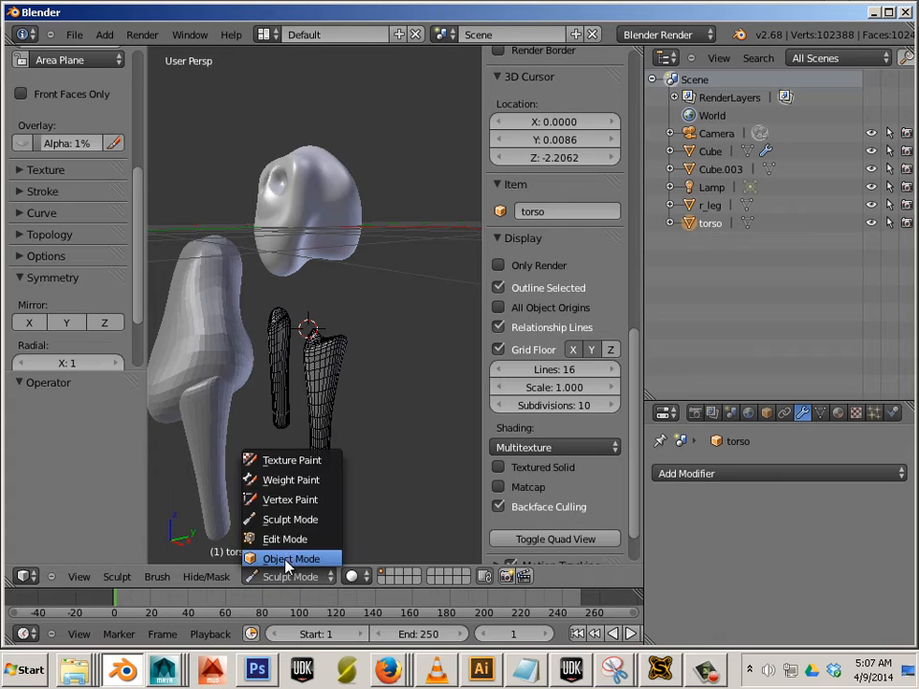
click(263, 556)
key(ctrl+z)
key(ctrl+z)
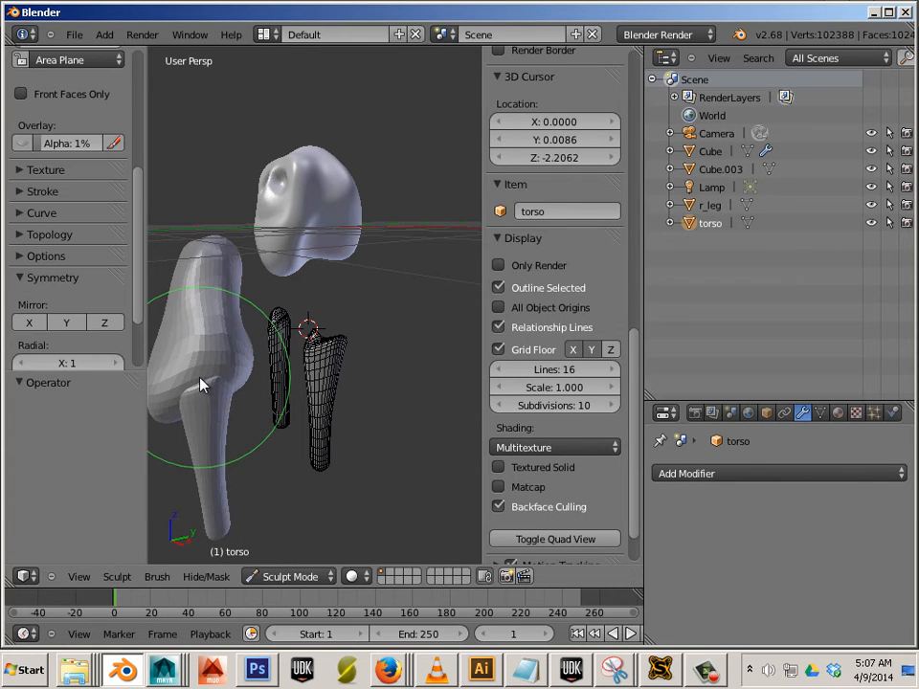
click(292, 576)
click(267, 558)
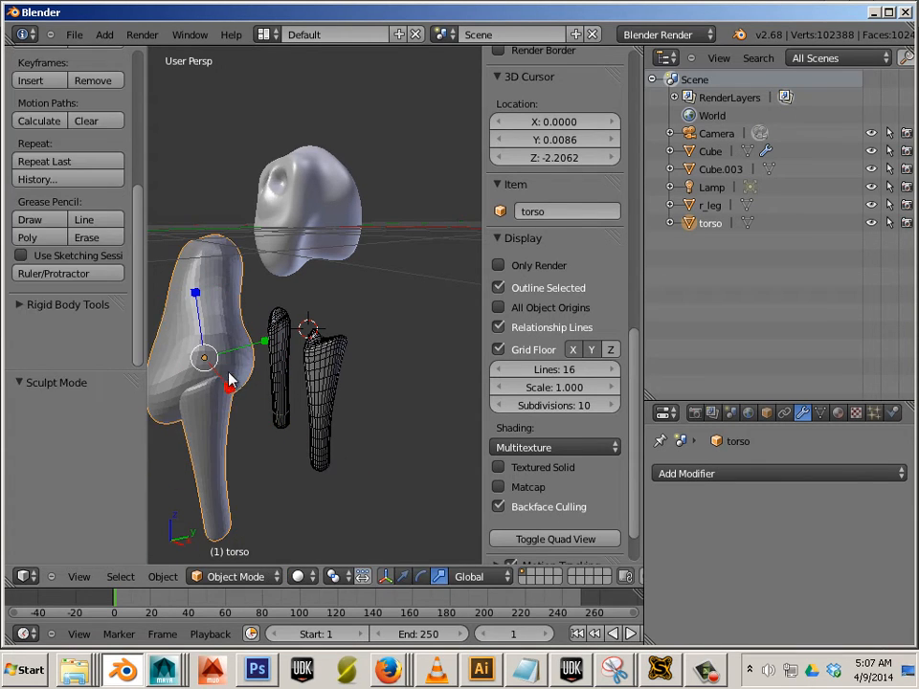
click(229, 387)
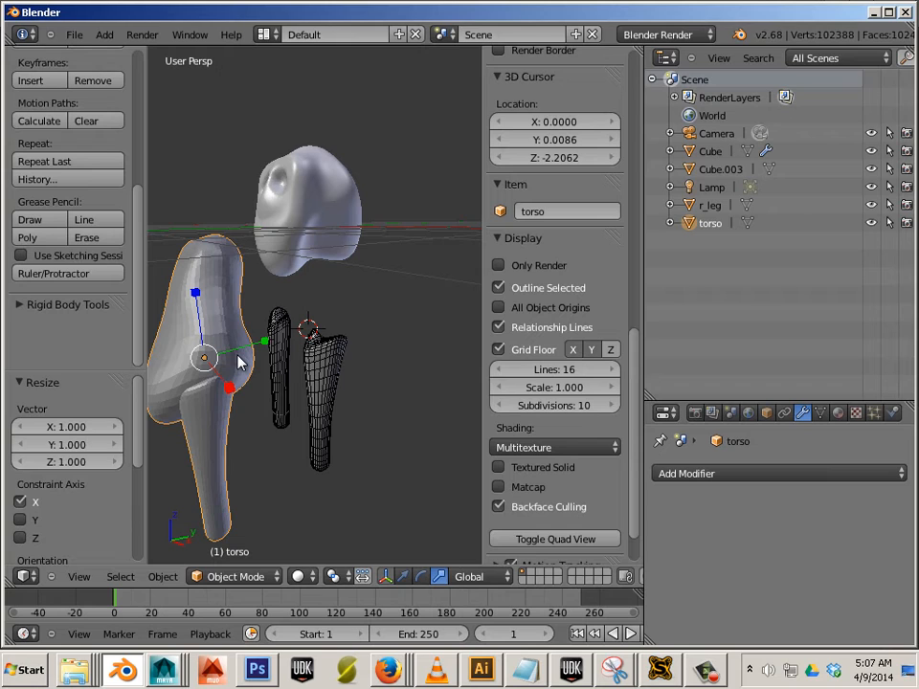
Step: Delete the separate r_leg mesh that is already merged into the torso
right_click(333, 375)
key(x)
click(302, 370)
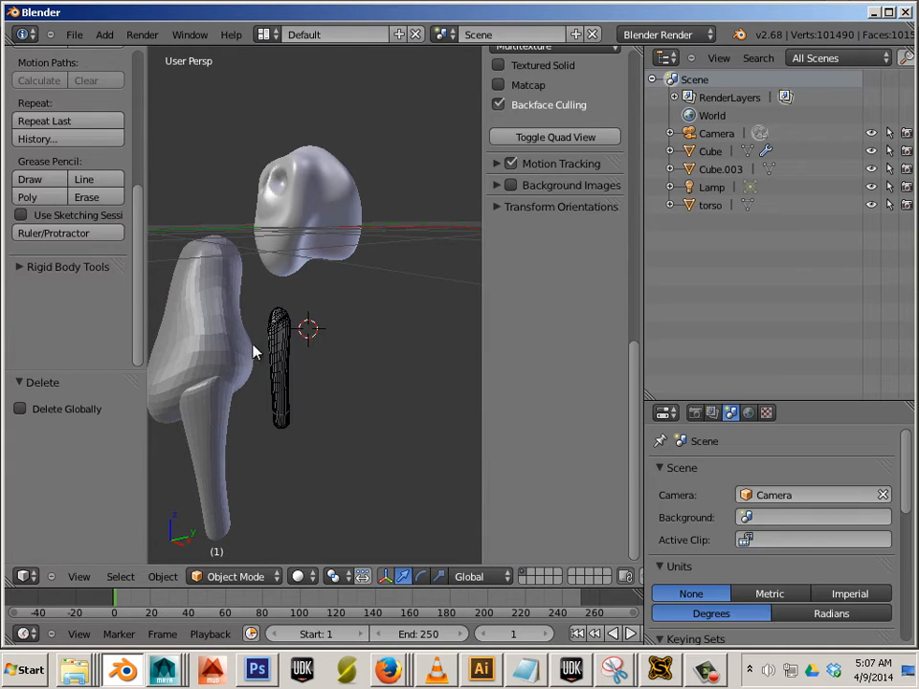
Step: Move the torso about 2.4 along the Y axis, back under the head and beside the remaining leg
right_click(268, 353)
key(g)
drag(268, 336, 352, 325)
middle_drag(352, 324, 333, 339)
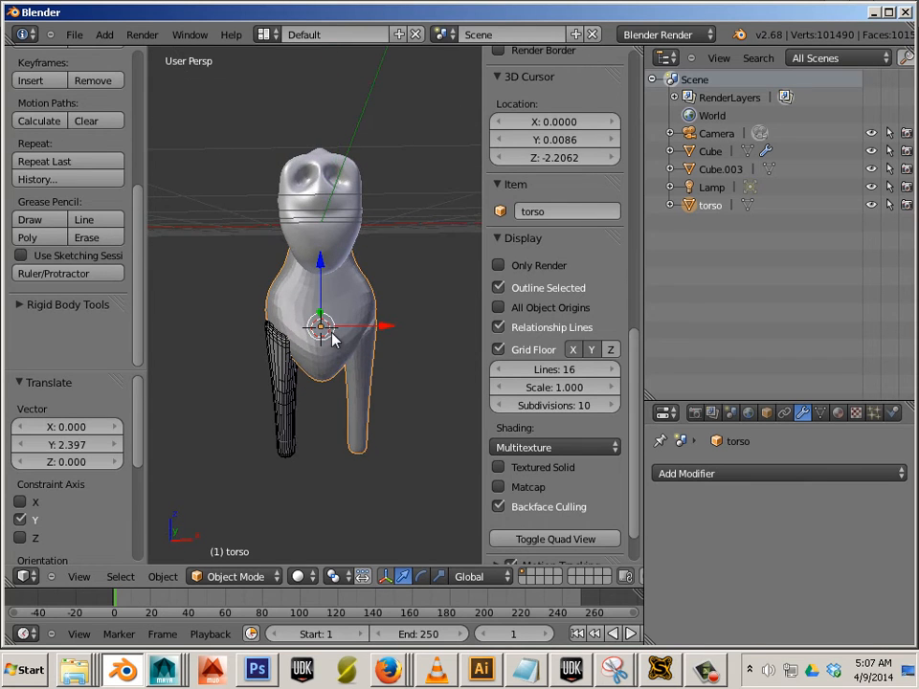
Step: Add a Boolean modifier to the torso
key(a)
scroll(334, 418, up, 2)
middle_drag(299, 411, 341, 422)
right_click(332, 420)
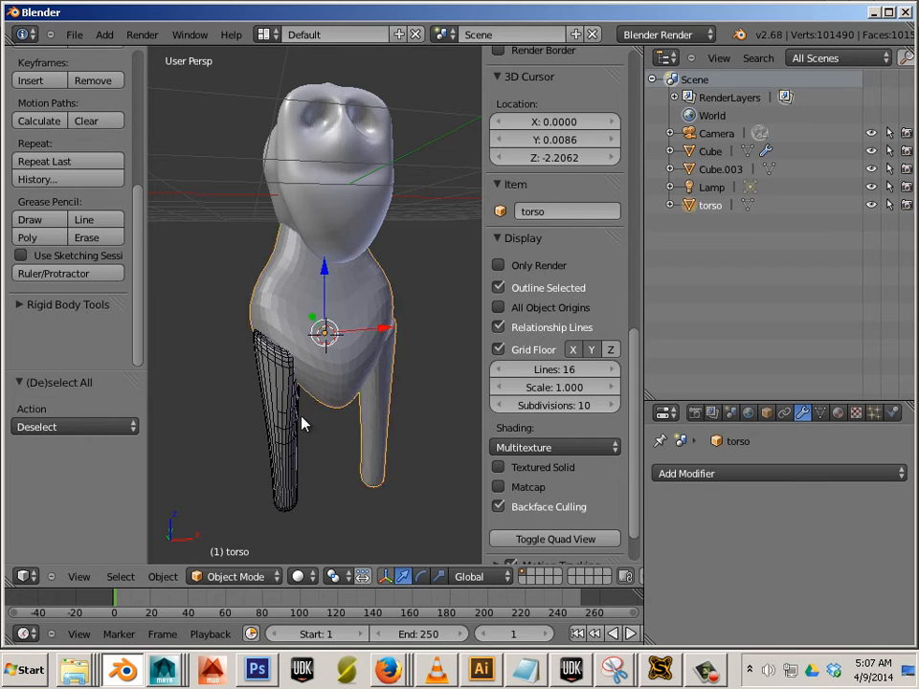
right_click(276, 422)
right_click(326, 382)
click(693, 474)
click(456, 216)
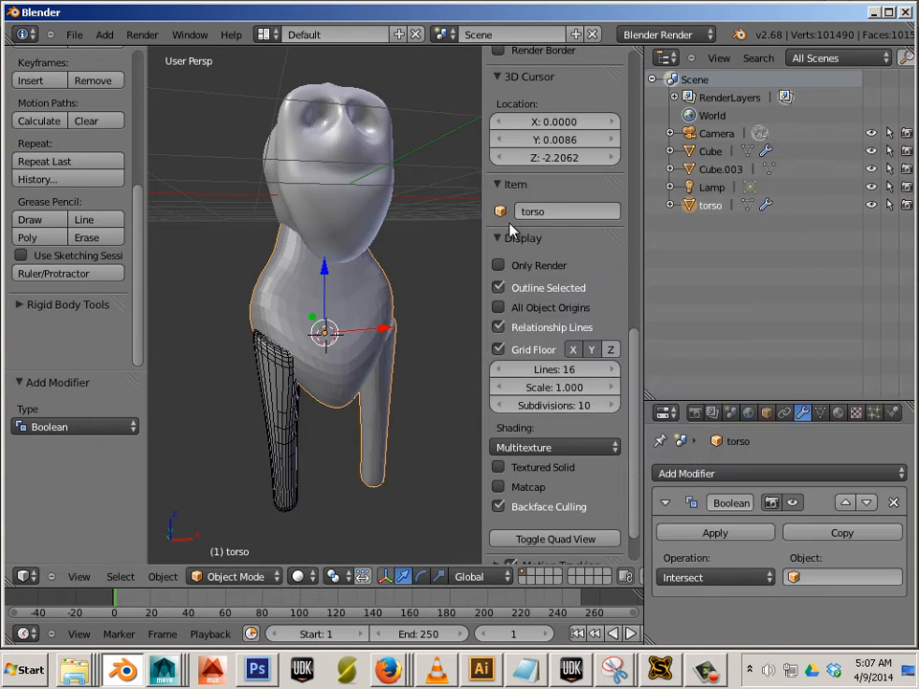
Step: Set the torso's Boolean to Union with the remaining leg, Cube.003, and apply the modifier
click(706, 577)
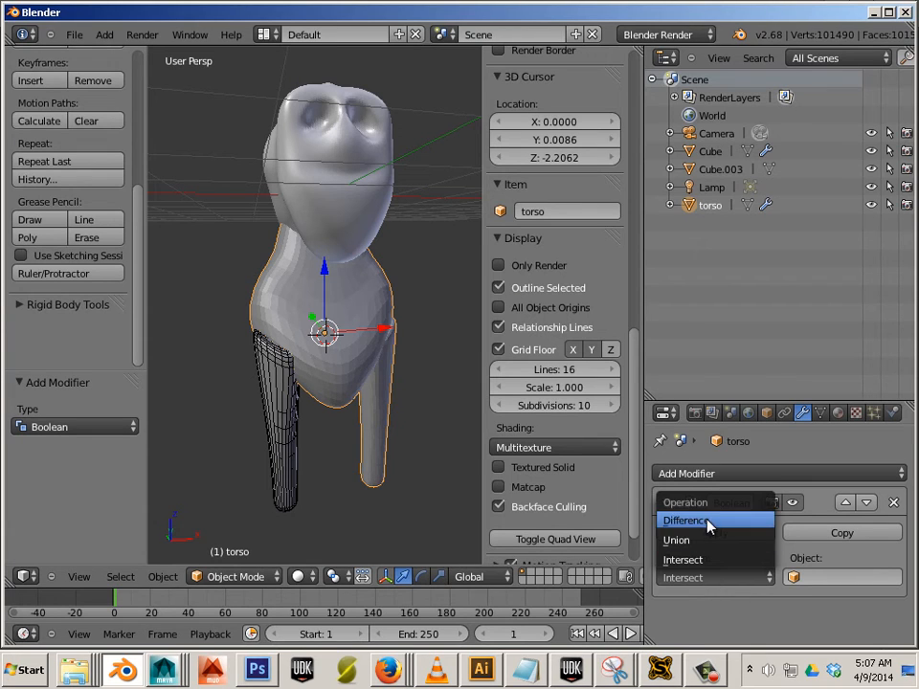
click(698, 544)
click(805, 577)
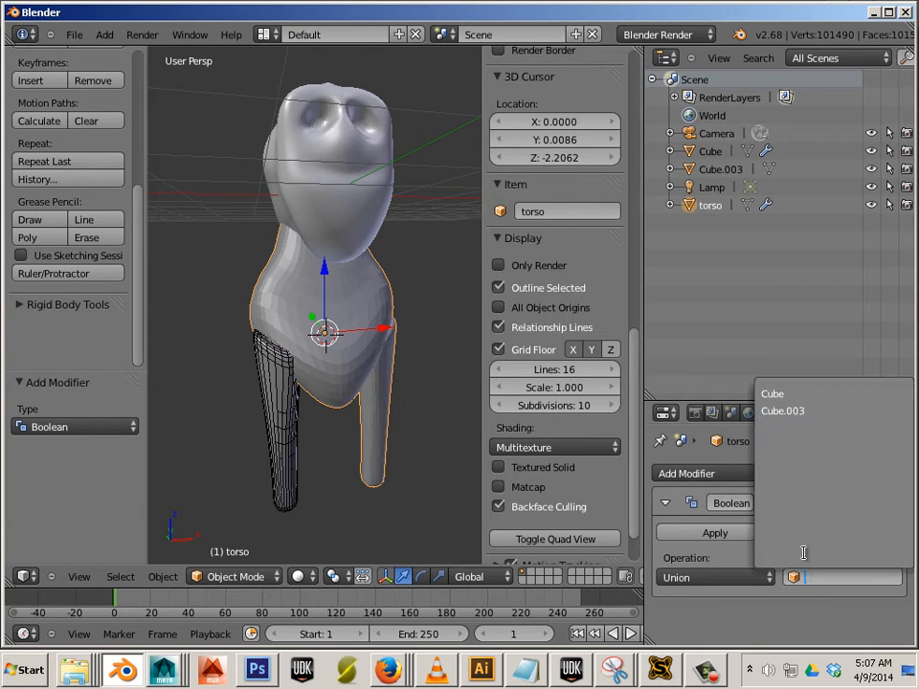
click(786, 413)
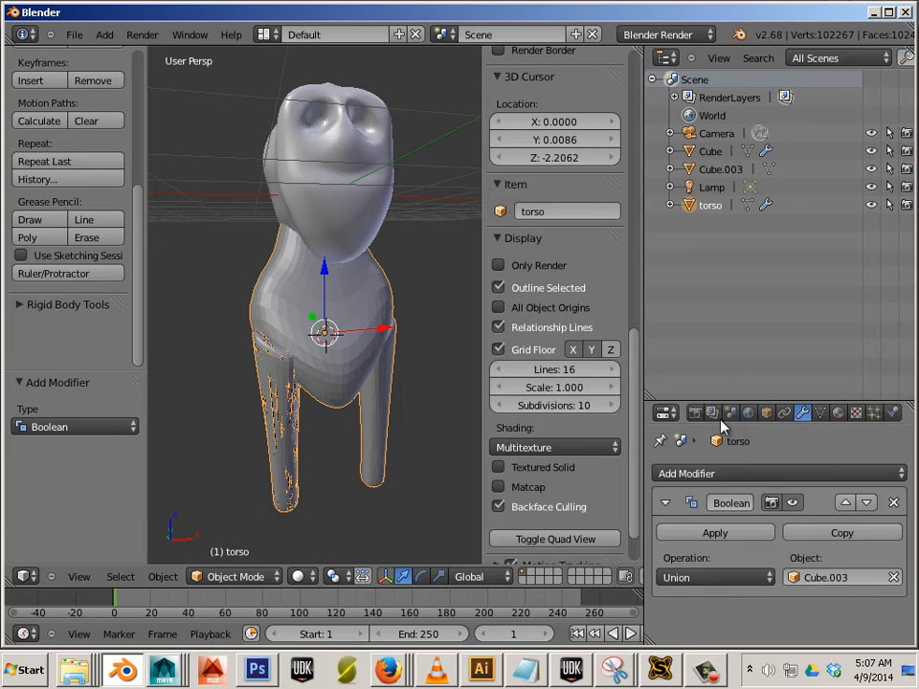
click(732, 533)
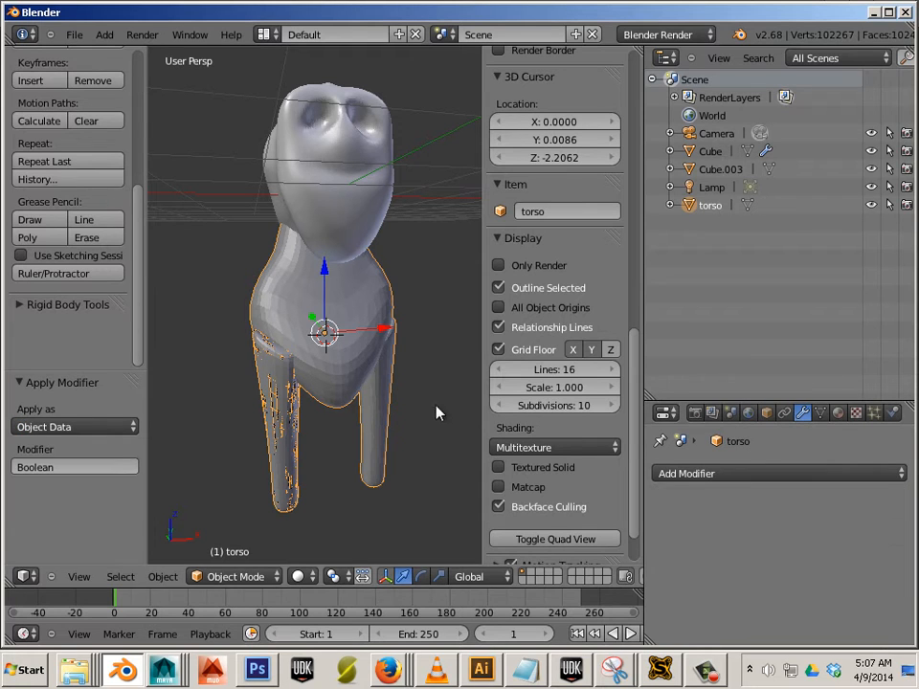
Step: Delete the leftover leg mesh Cube.003 and select the merged torso
middle_drag(436, 412, 610, 283)
click(719, 170)
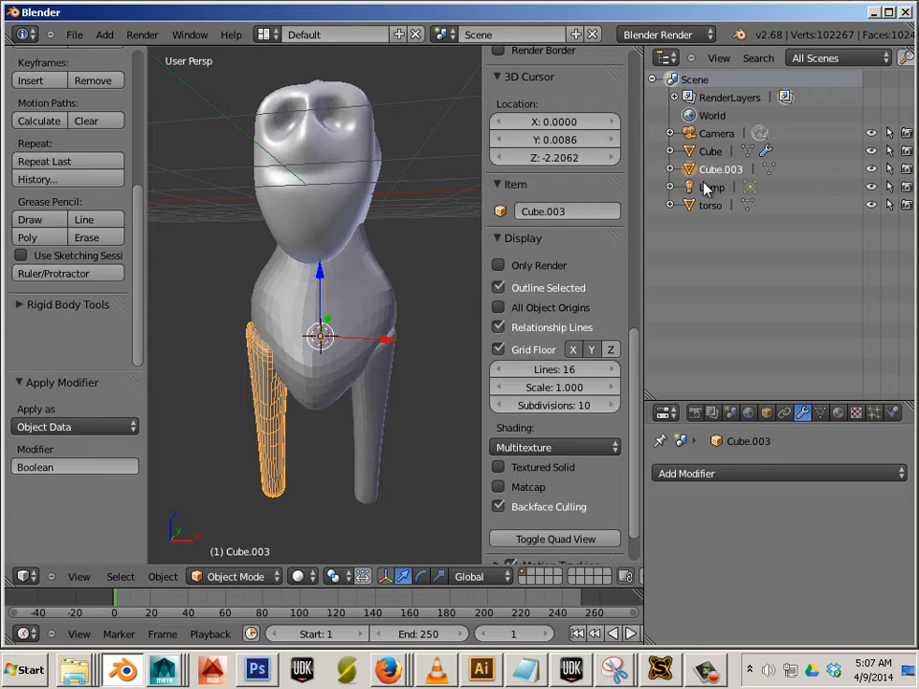
key(x)
click(293, 403)
right_click(348, 392)
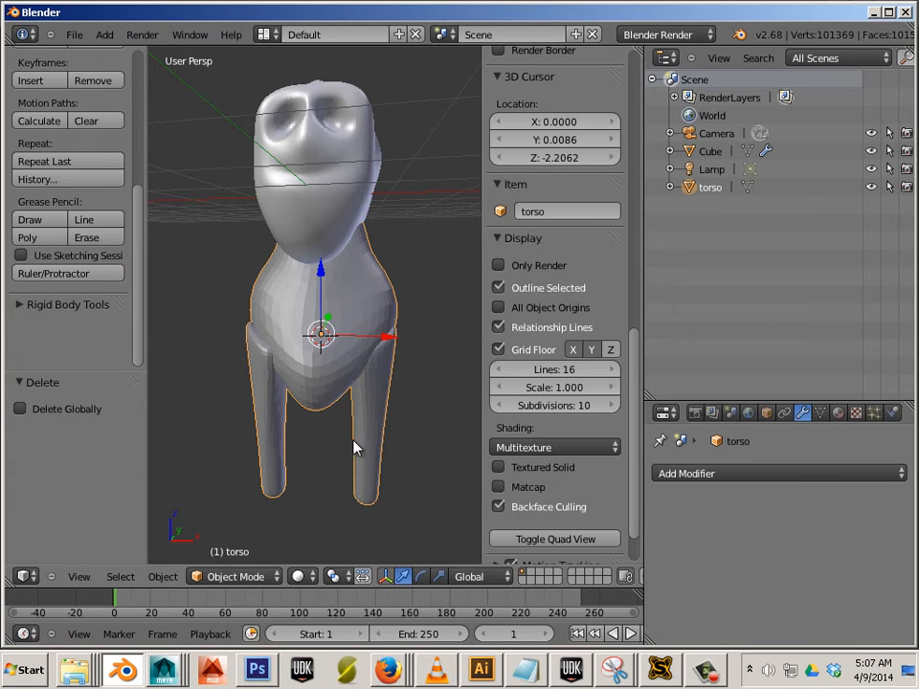
middle_drag(353, 447, 381, 447)
Step: Add a cube for the figure's base and move it about -3.29 along the Z axis
click(106, 34)
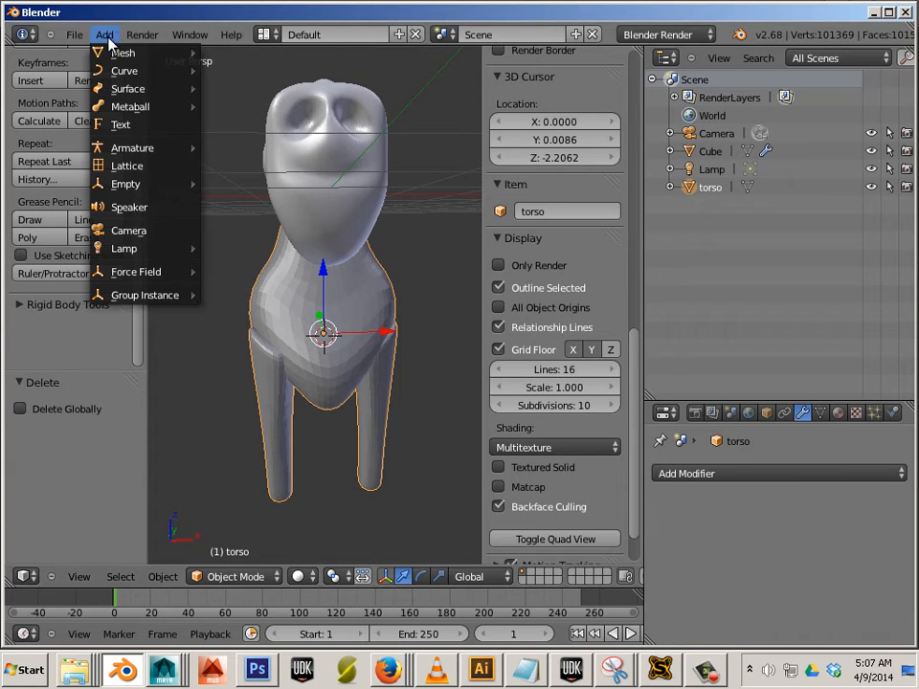
mouse_move(122, 52)
click(232, 71)
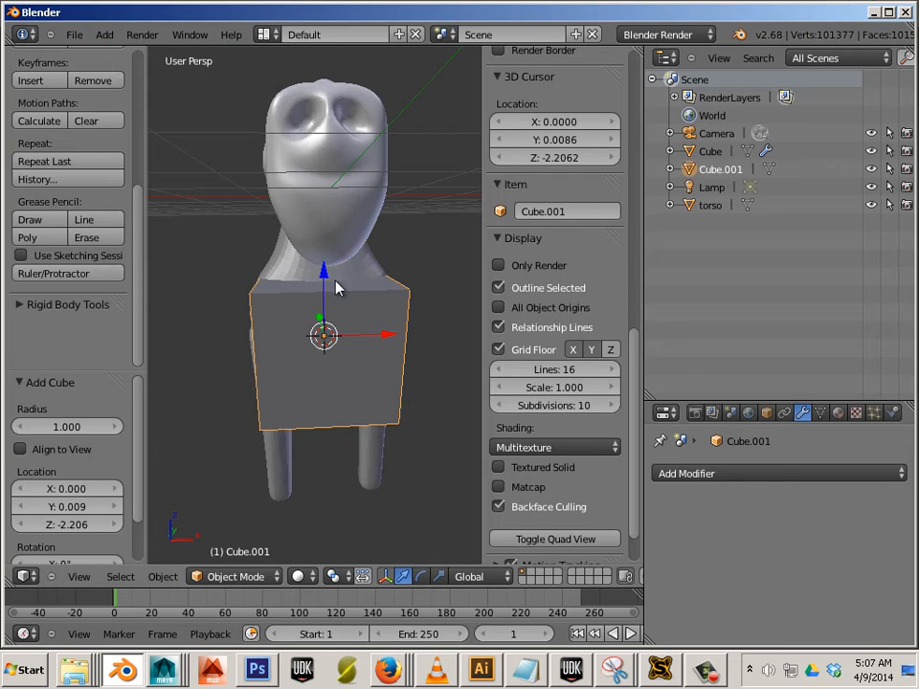
key(g)
key(z)
click(305, 427)
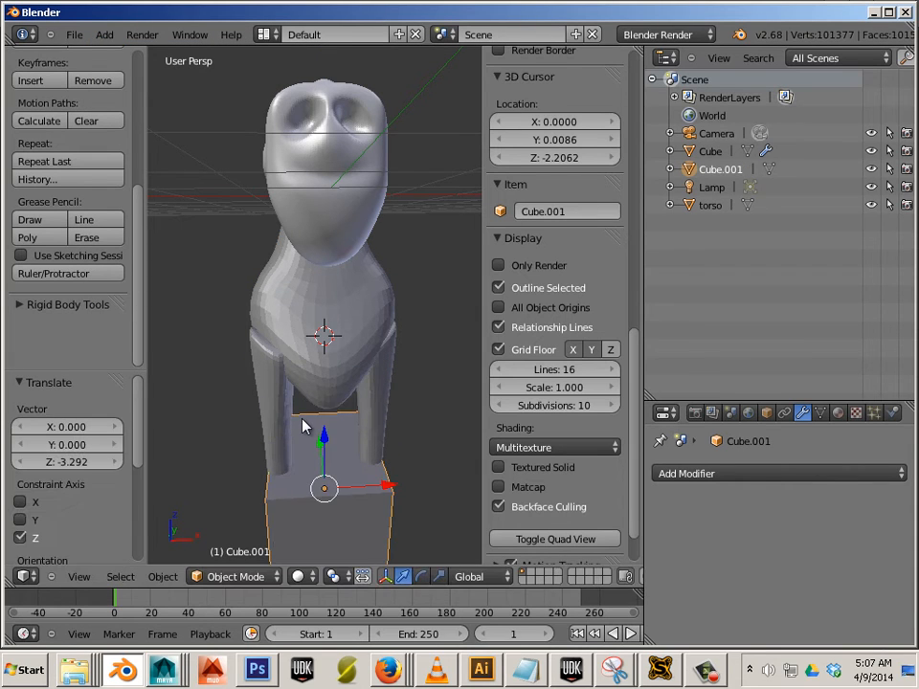
Step: Enlarge the base cube and flatten it by about 0.263 along the Z axis
key(s)
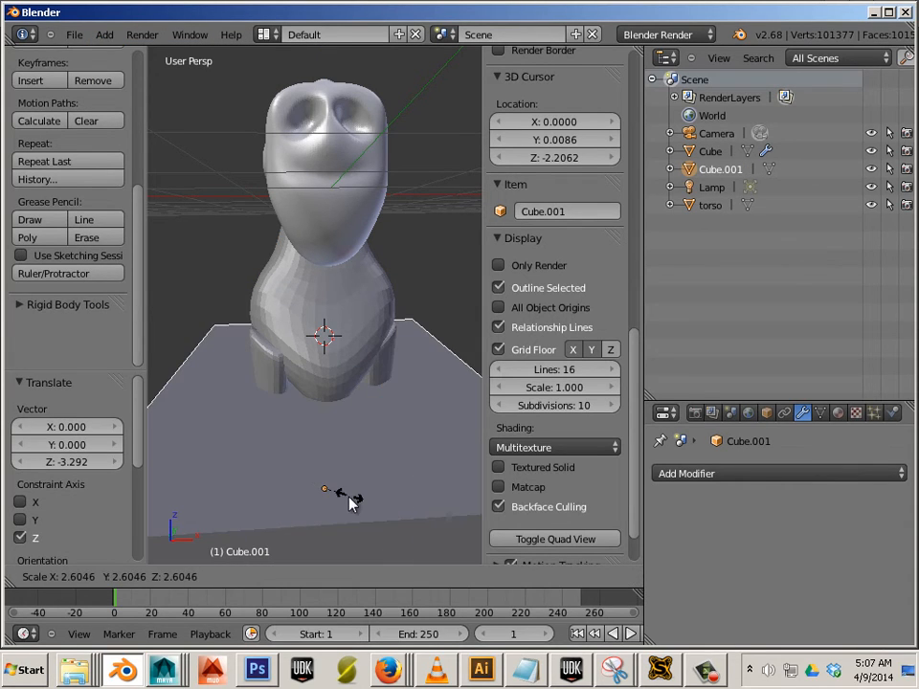
click(321, 448)
drag(324, 436, 324, 474)
scroll(287, 457, down, 7)
middle_drag(287, 457, 304, 460)
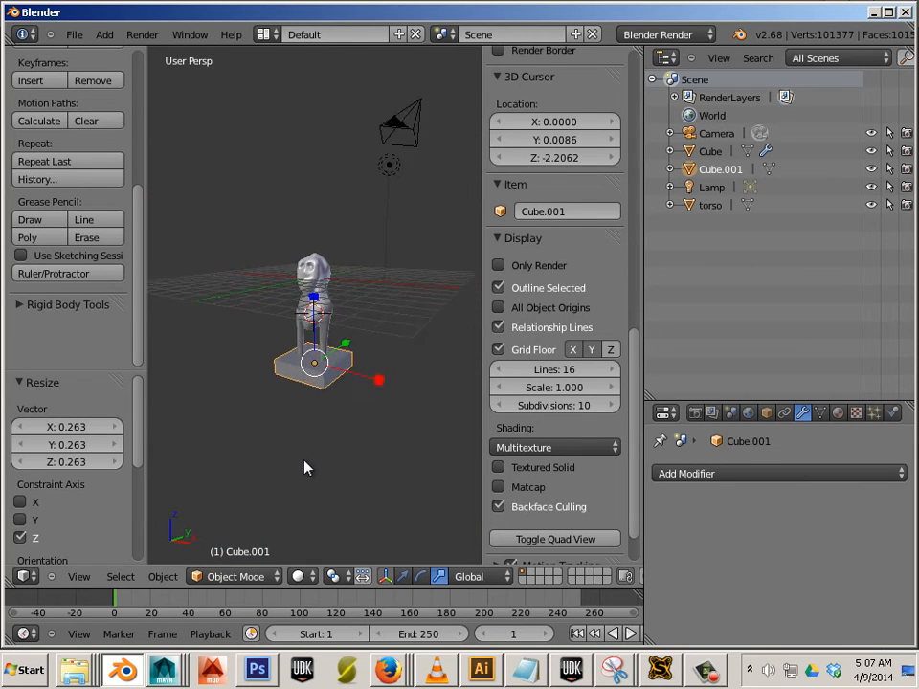
Step: Thin the base slab by about 0.368 along the Z axis and raise it to the figure's feet
scroll(314, 367, up, 5)
key(s)
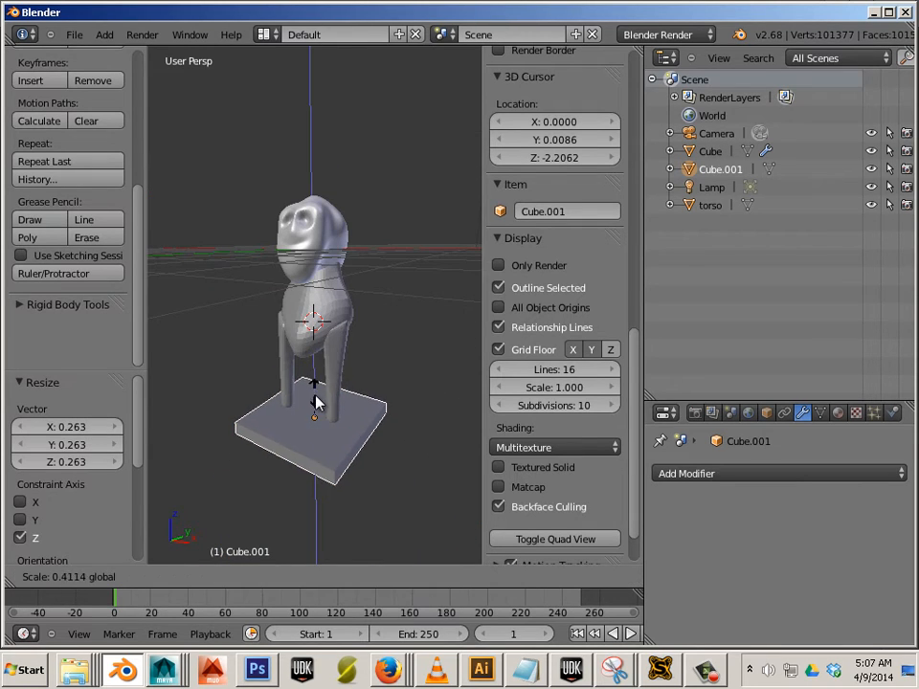
click(316, 394)
key(g)
key(z)
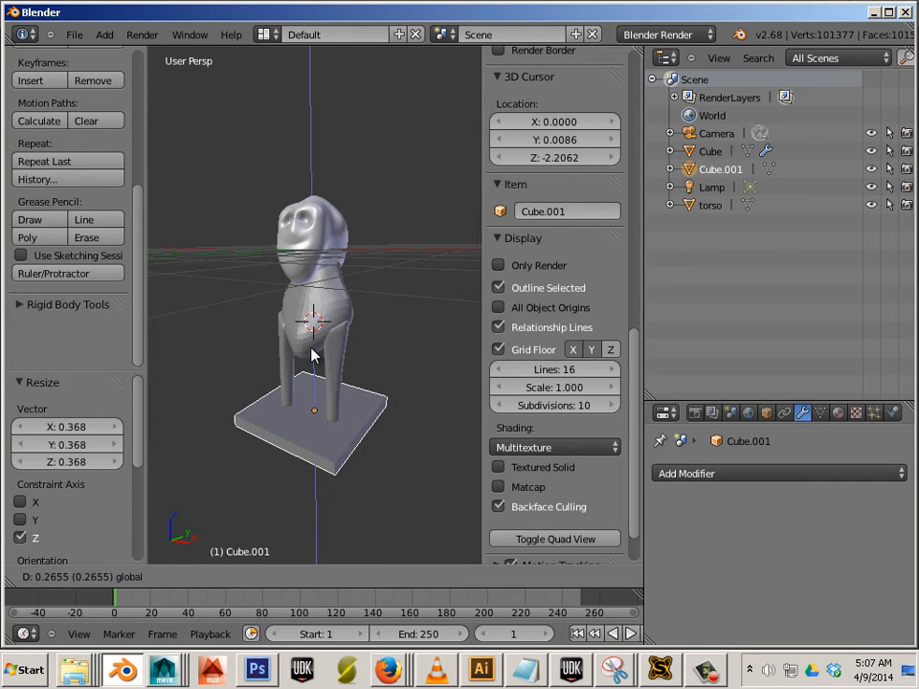
click(251, 407)
key(a)
middle_drag(187, 382, 329, 447)
right_click(332, 462)
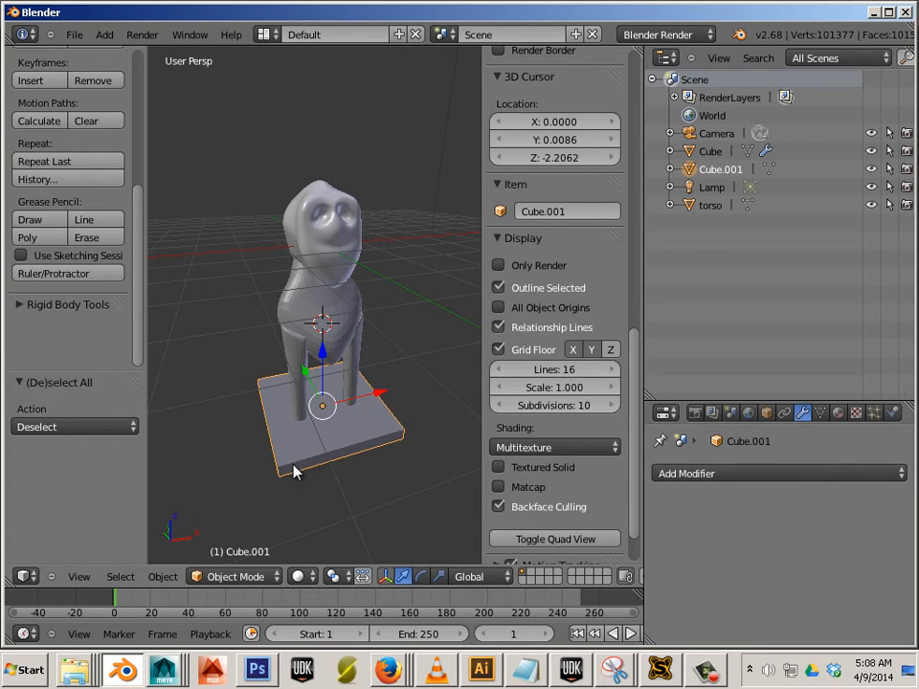
right_click(316, 356)
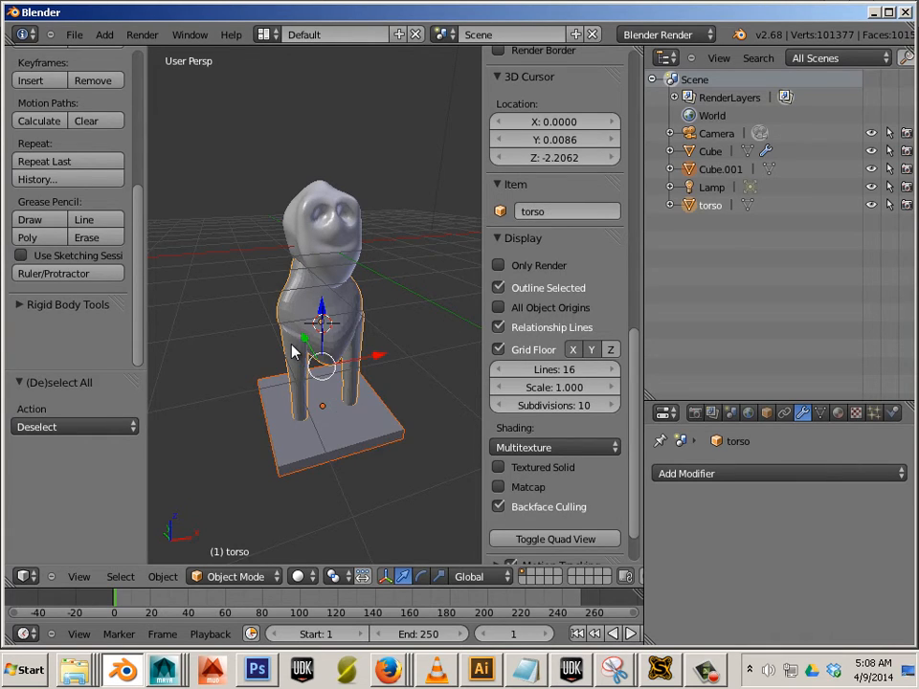
right_click(316, 277)
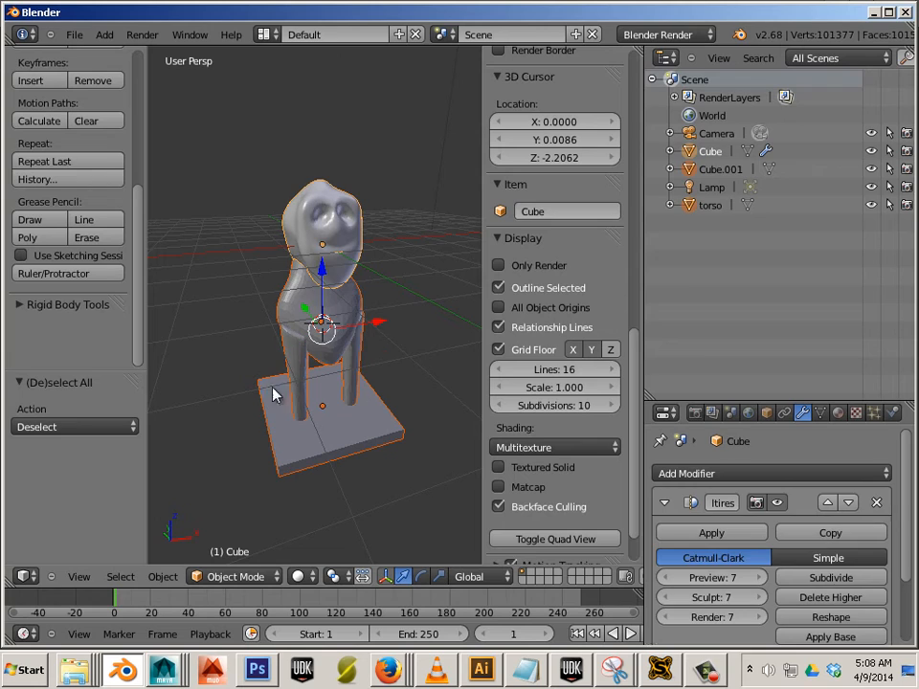
click(224, 578)
right_click(341, 330)
right_click(354, 307)
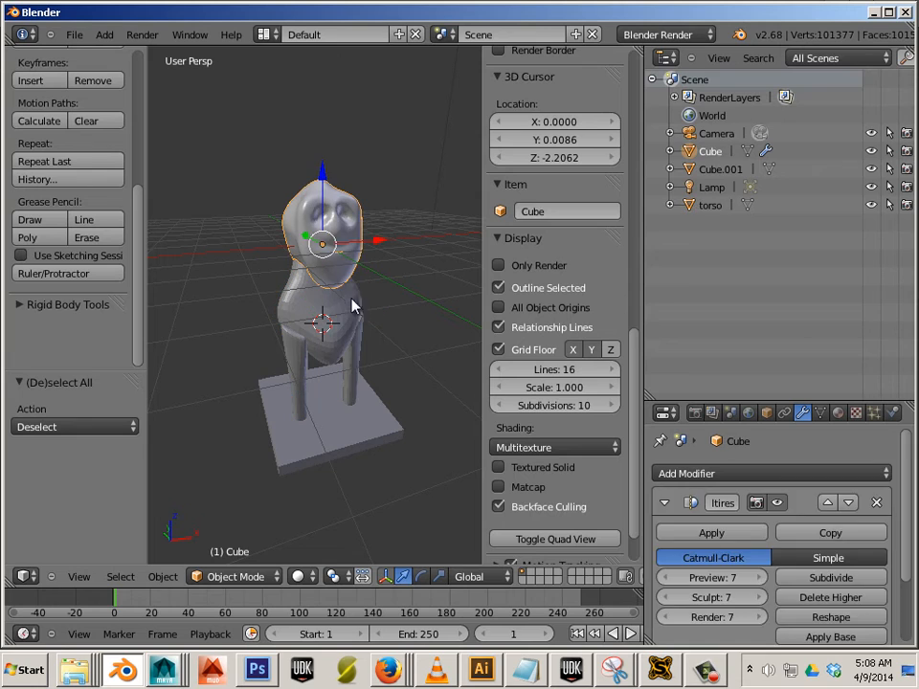
Step: Add a Boolean modifier to the torso, set it to Union with the head mesh Cube, and apply it
right_click(359, 318)
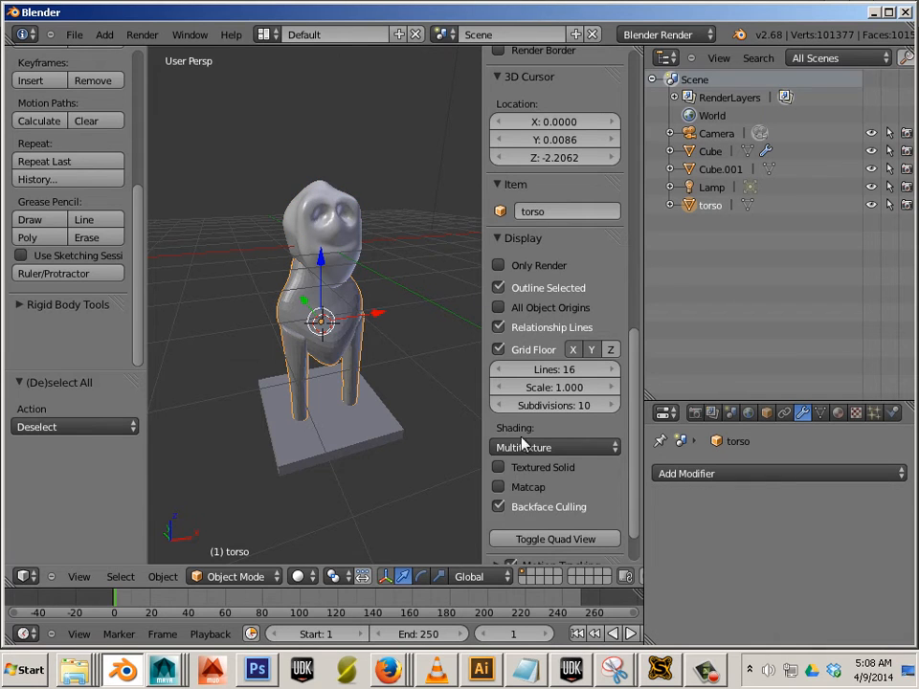
click(723, 472)
click(514, 220)
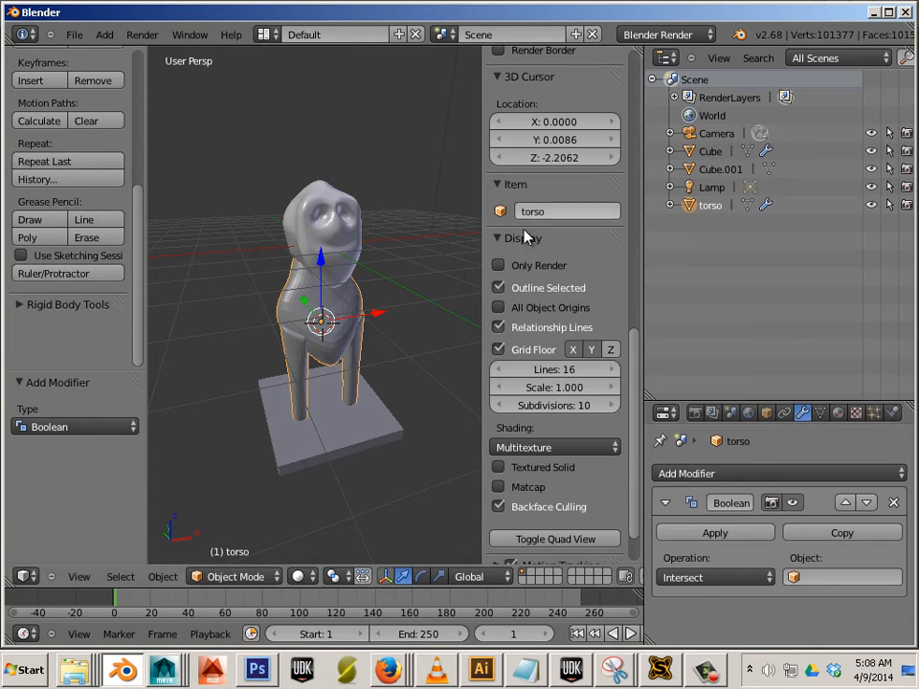
click(713, 577)
click(677, 540)
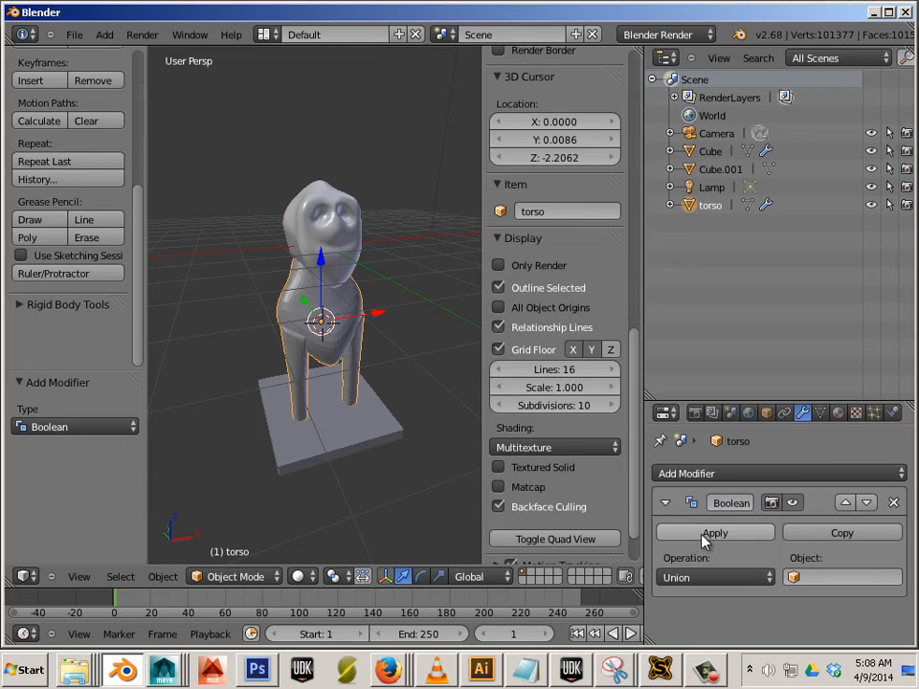
click(795, 578)
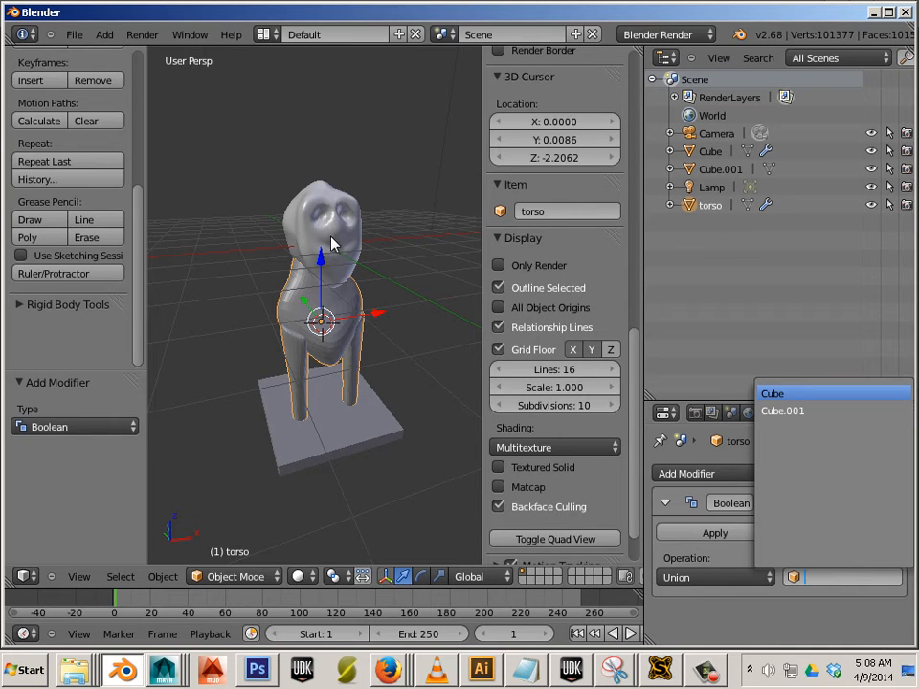
key(Return)
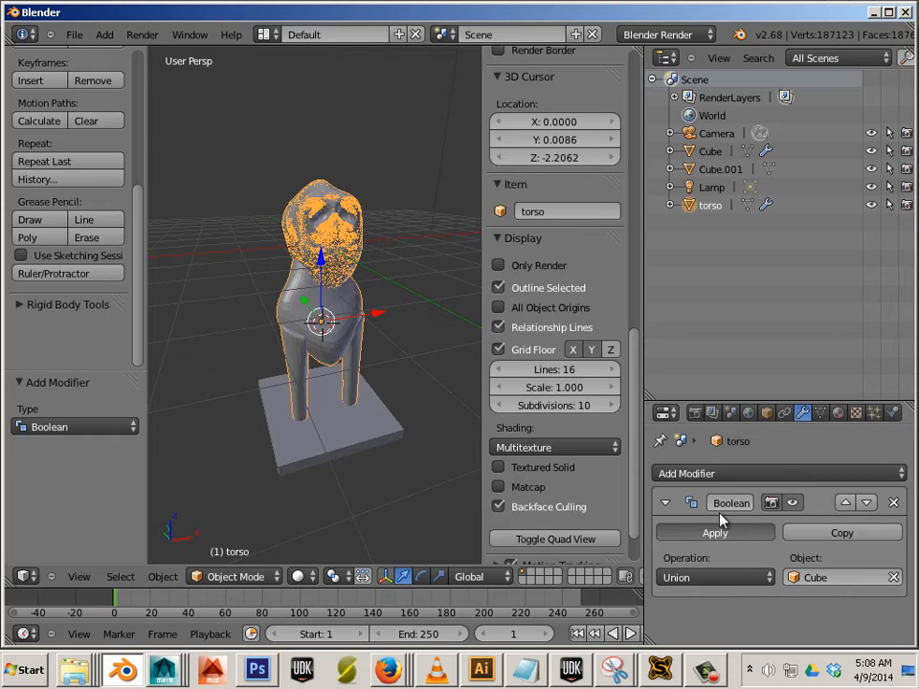
Step: Delete the leftover head mesh Cube
click(706, 153)
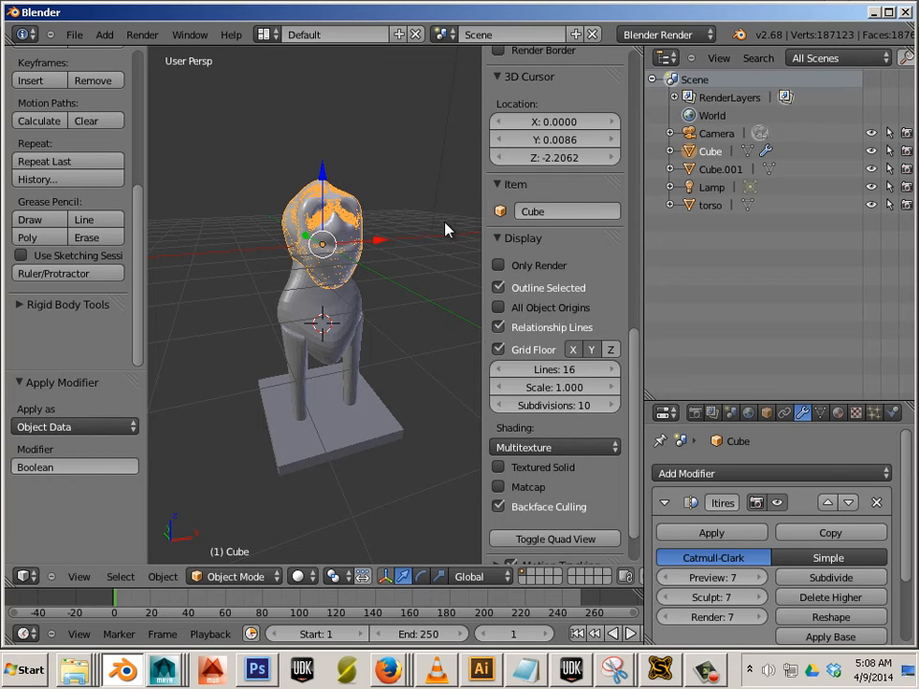
key(x)
click(325, 199)
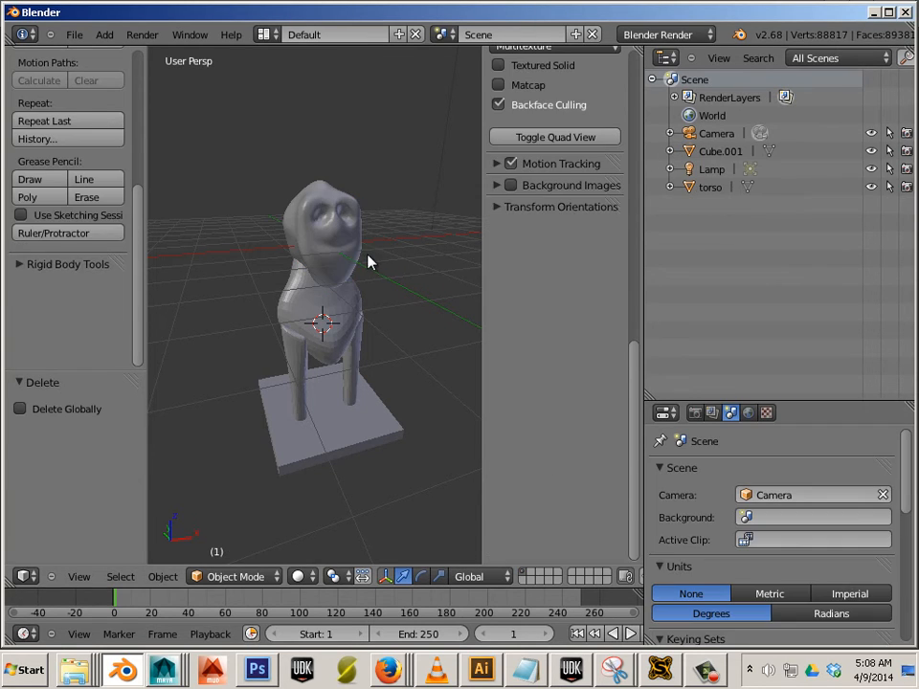
Step: Add a Decimate modifier to the merged torso and reduce its collapse ratio to 0.056
right_click(373, 306)
middle_drag(377, 307, 355, 260)
scroll(332, 293, up, 3)
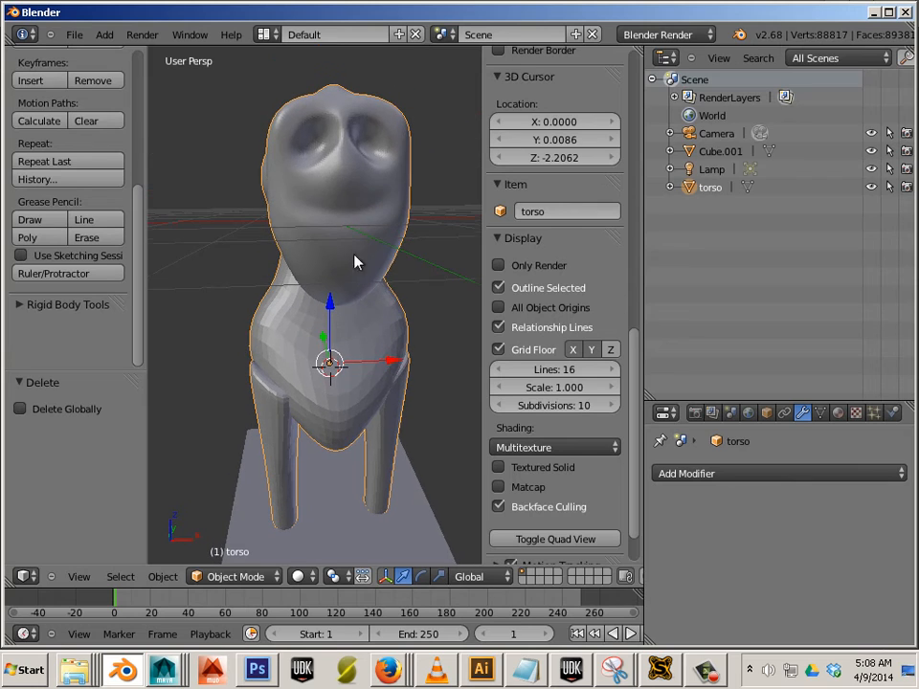
click(703, 470)
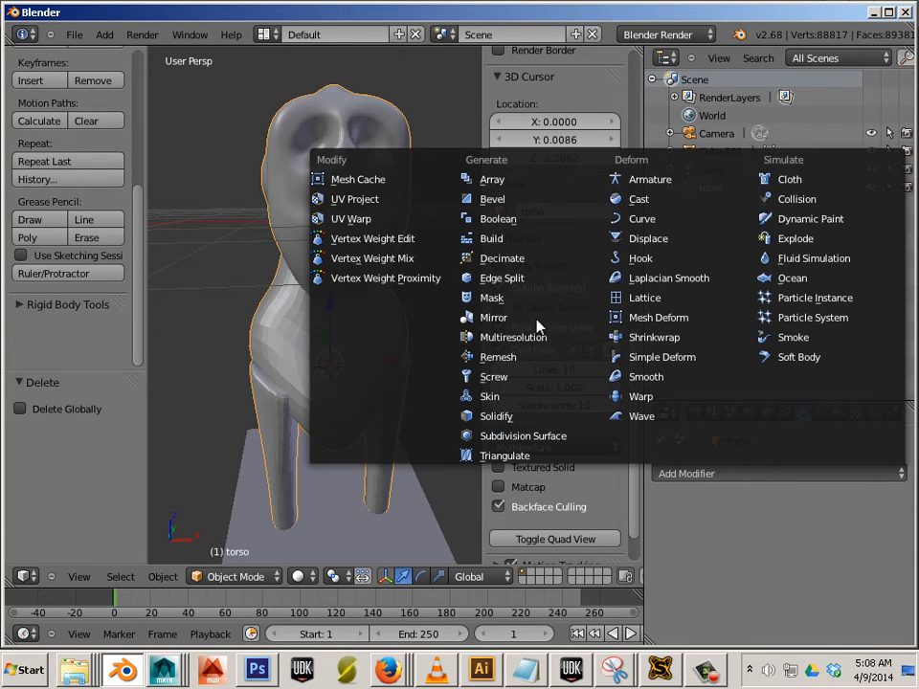
click(533, 259)
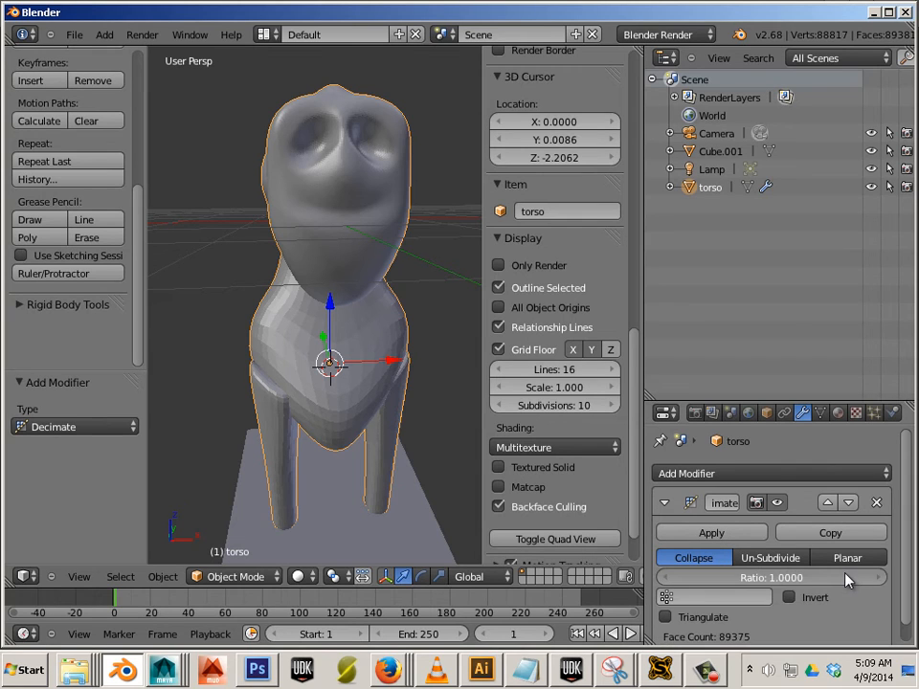
drag(835, 583, 396, 331)
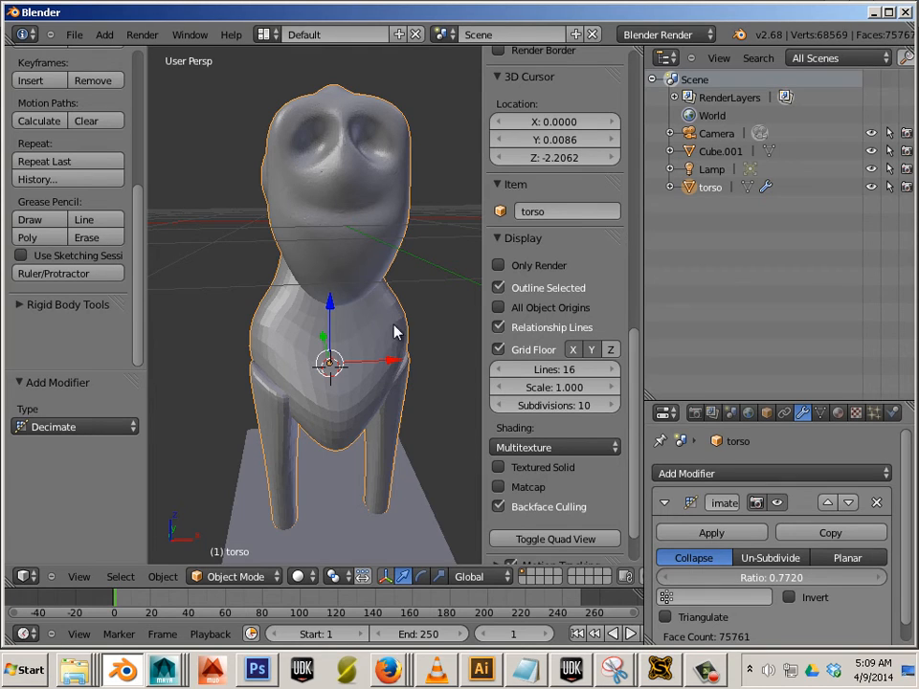
Step: Turn on the wire display for the torso object to show its mesh edges over the shaded surface
click(766, 413)
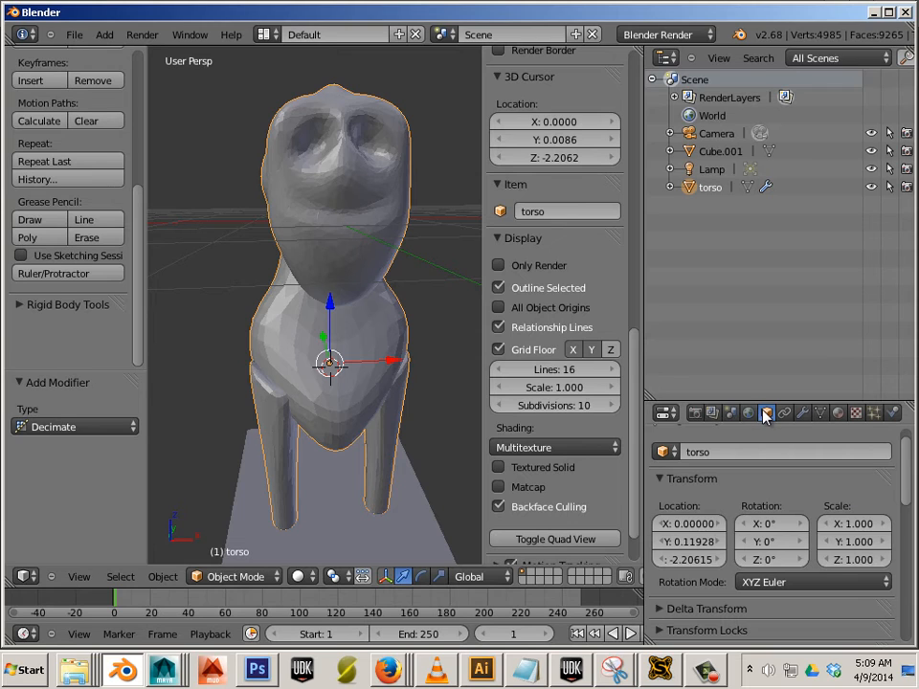
scroll(864, 473, down, 2)
scroll(781, 492, down, 7)
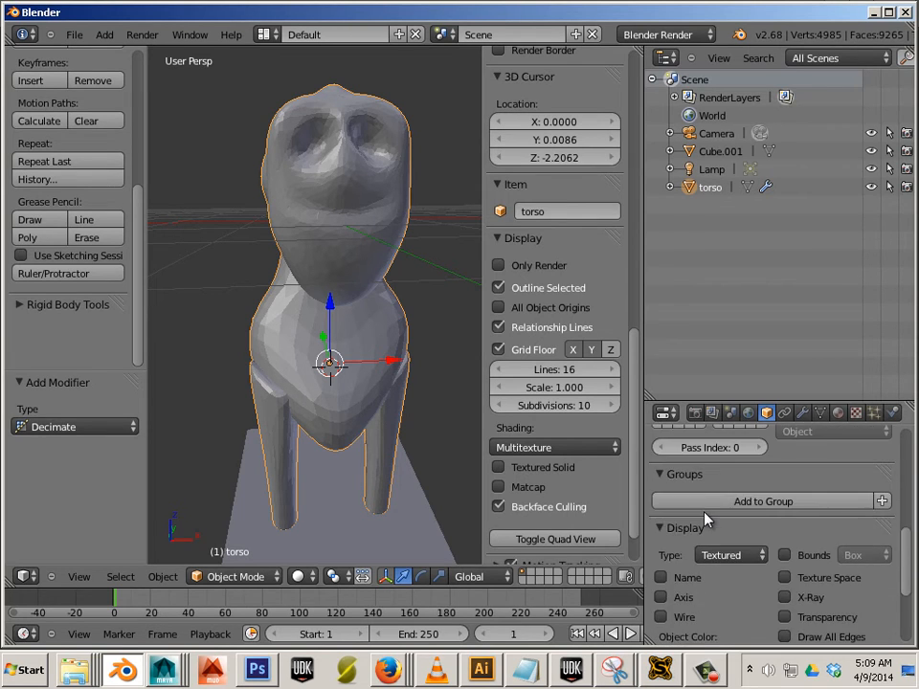
click(660, 545)
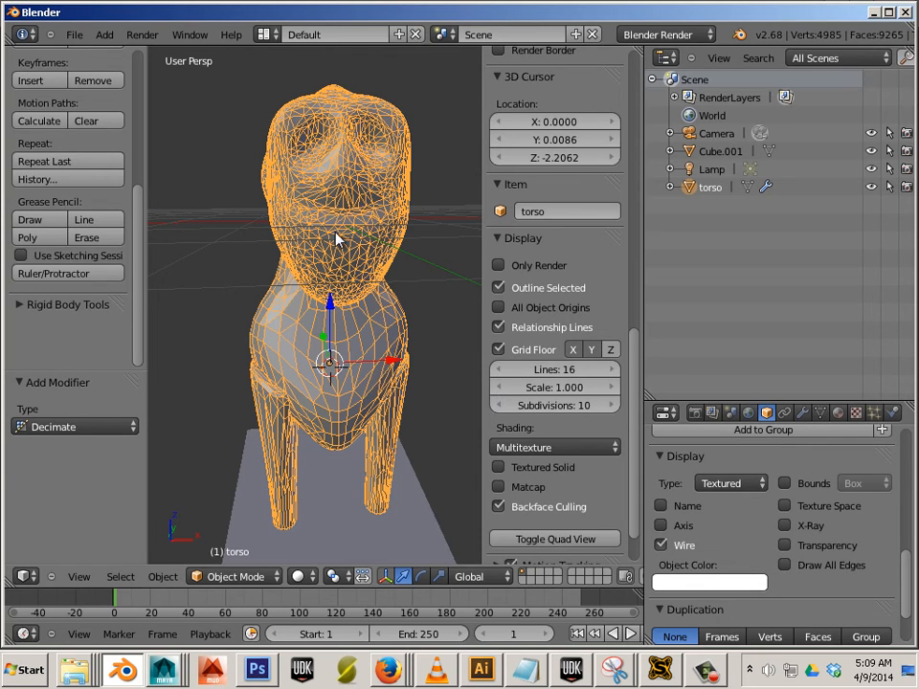
Step: Raise the torso's Decimate ratio to 0.258, and lower it in small increments to 0.228
click(802, 413)
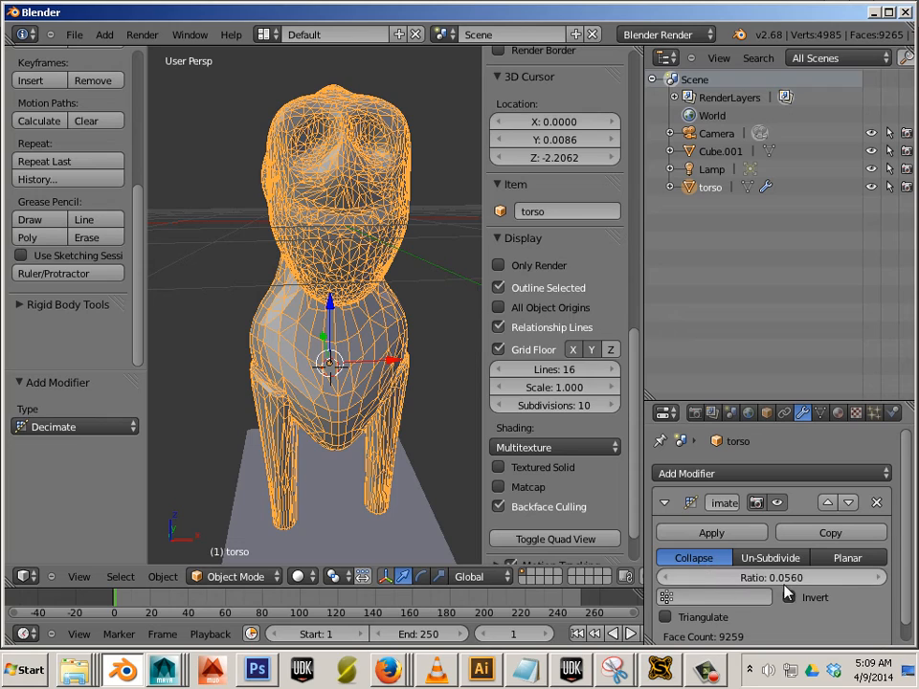
drag(735, 585, 831, 569)
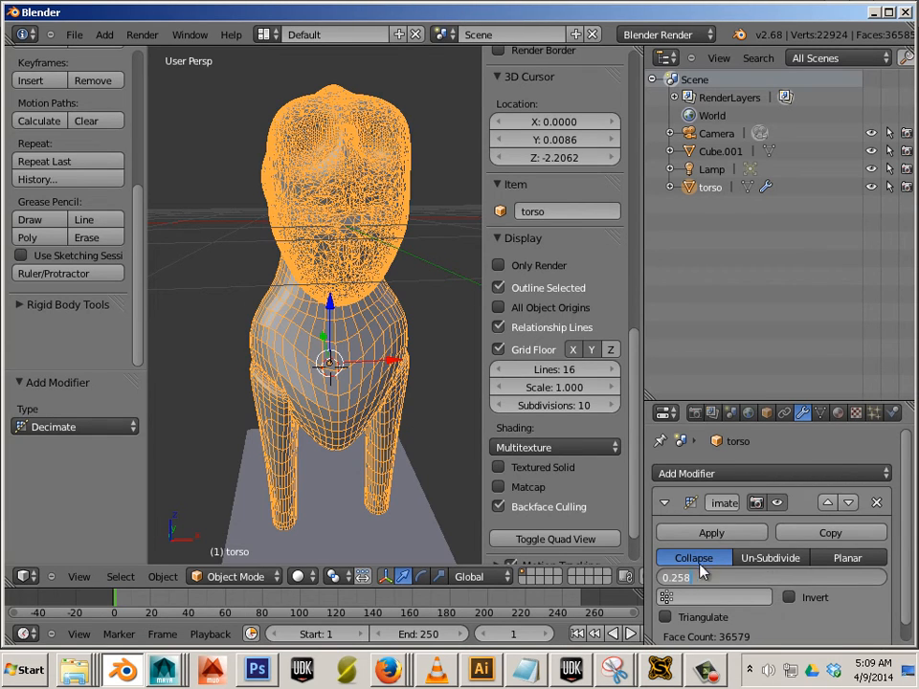
right_click(357, 286)
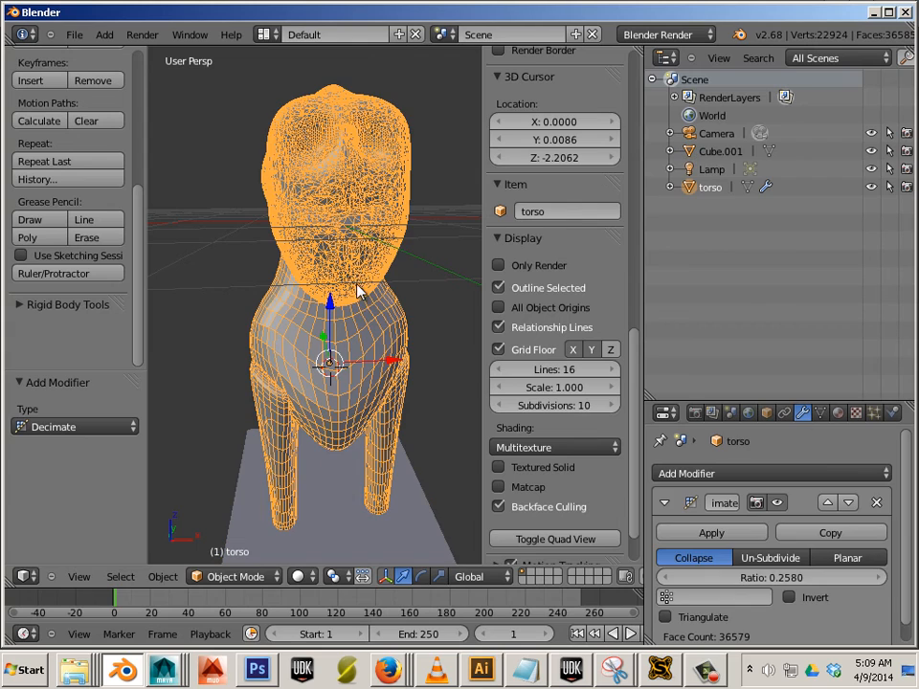
click(664, 578)
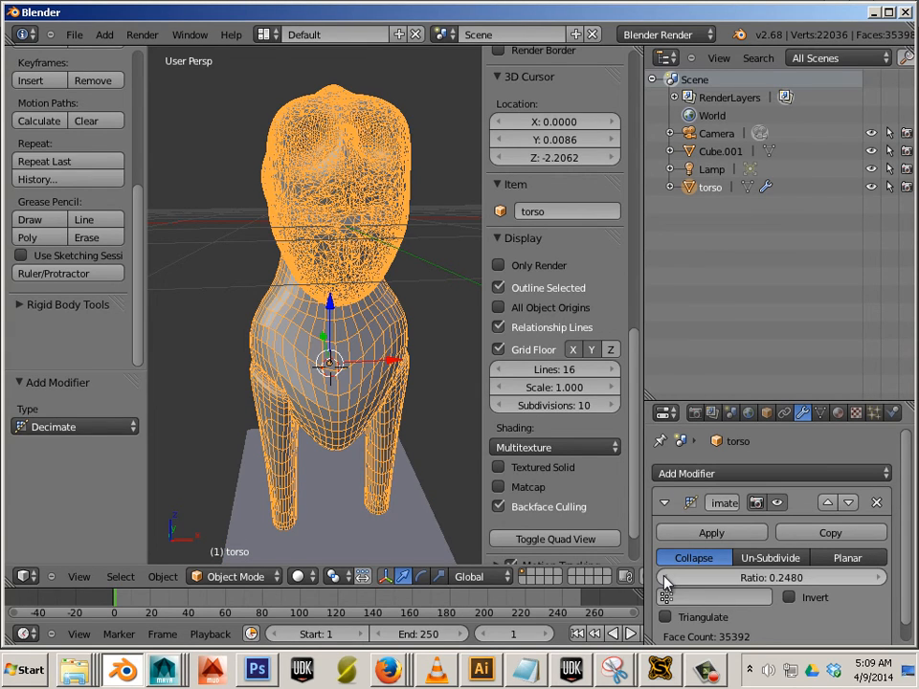
click(664, 578)
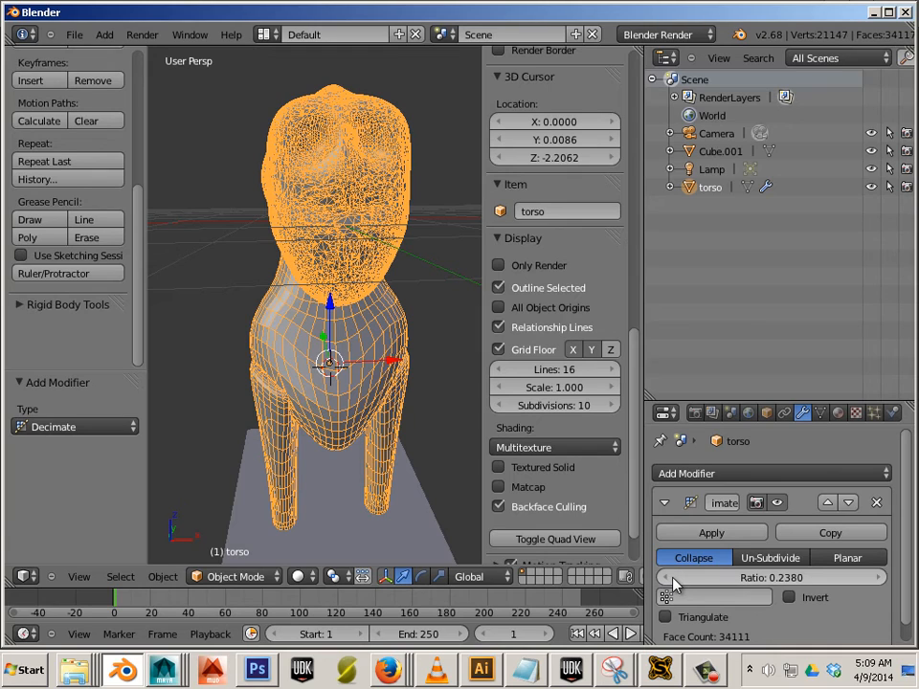
click(664, 579)
Step: Set the Decimate ratio to 0.19 and apply the modifier to the torso
click(804, 578)
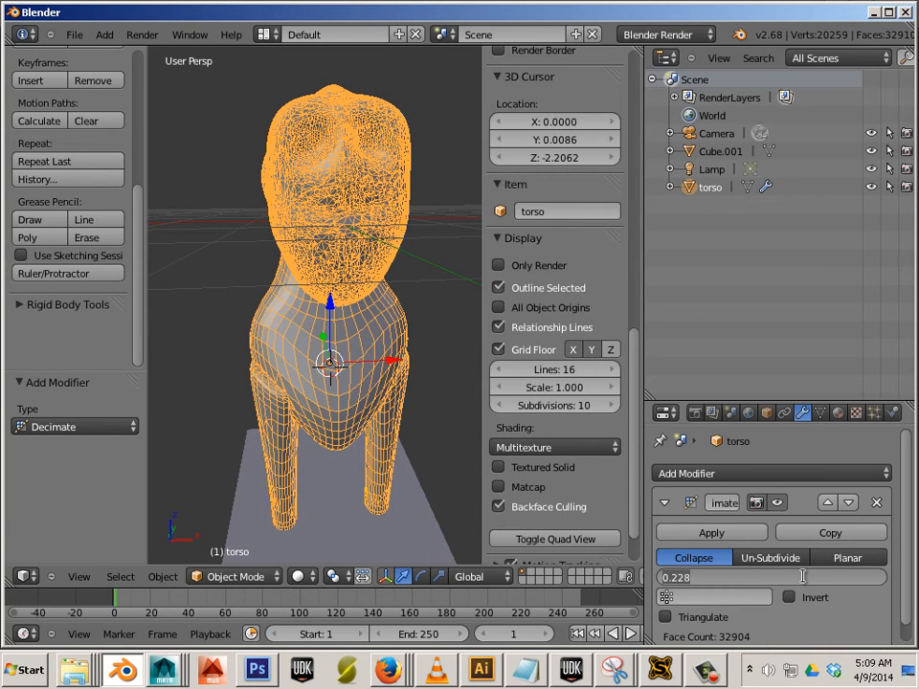
click(744, 581)
drag(692, 580, 672, 582)
text(12)
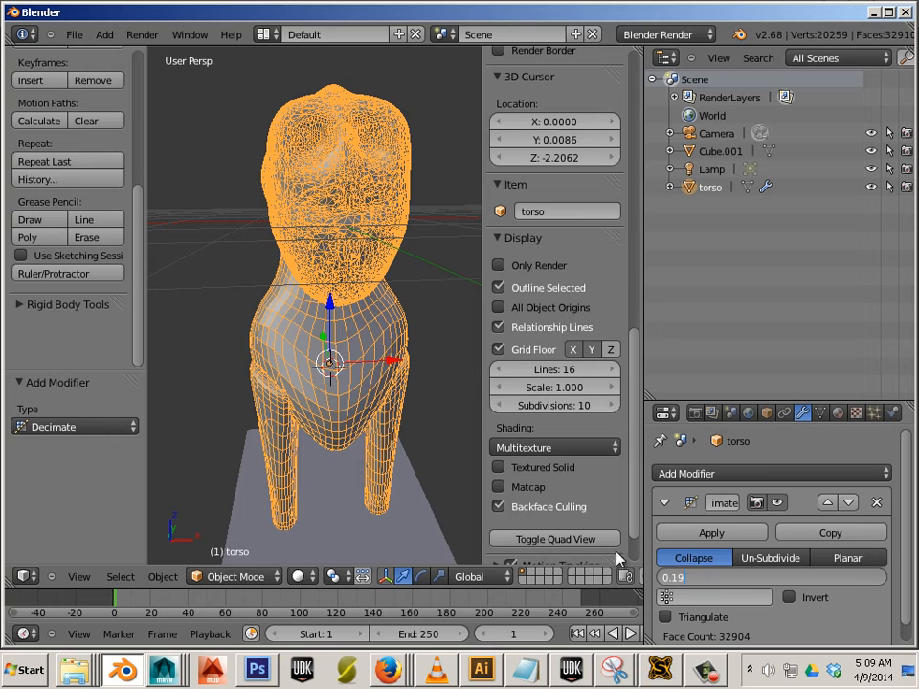
key(Return)
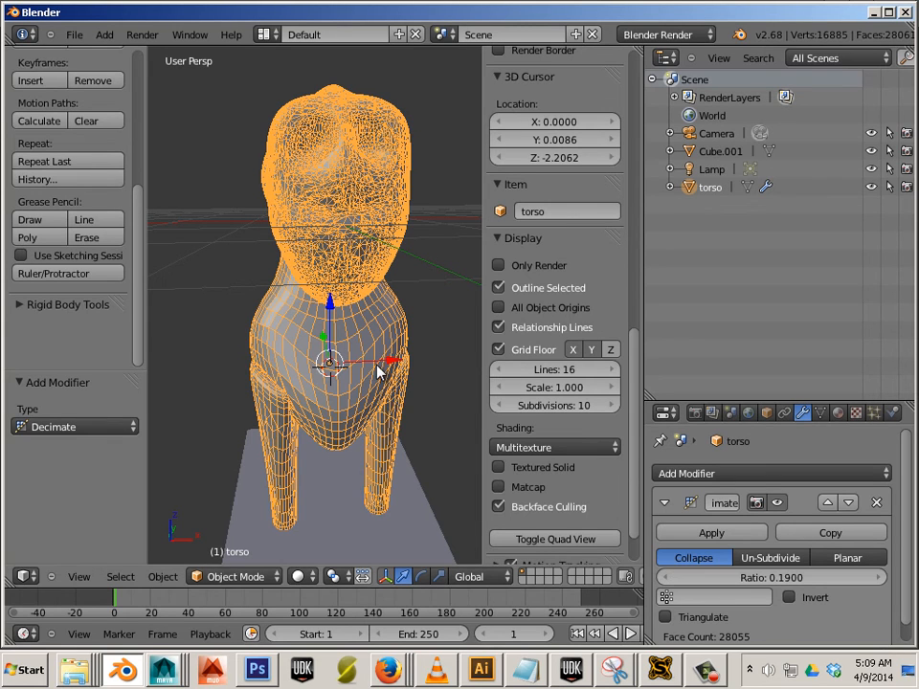
key(a)
right_click(400, 345)
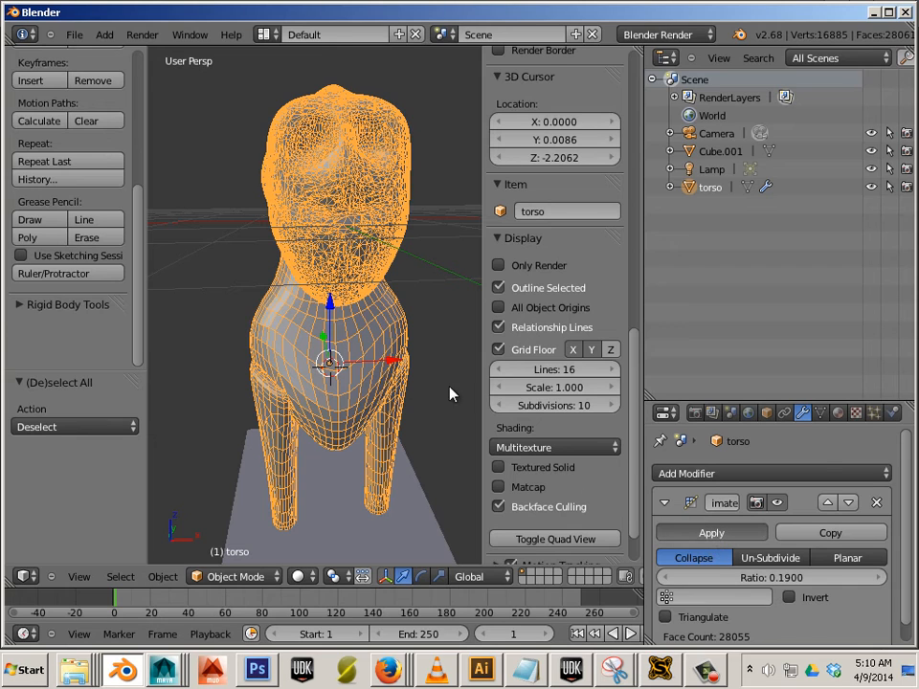
Step: Select the base slab together with the torso and join them into one object
key(a)
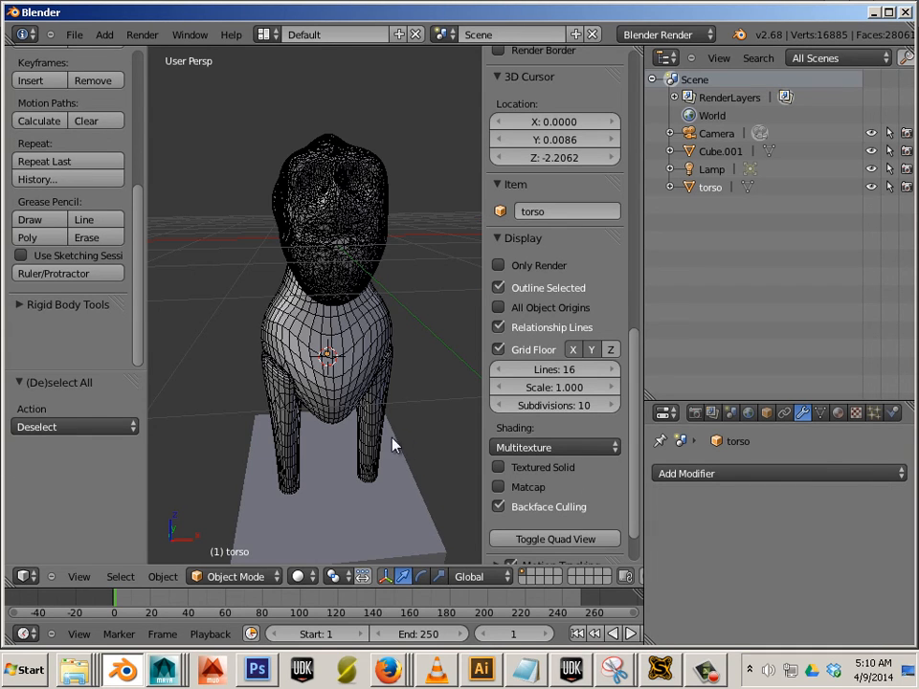
right_click(271, 541)
middle_drag(270, 542, 363, 454)
shift+right_click(345, 352)
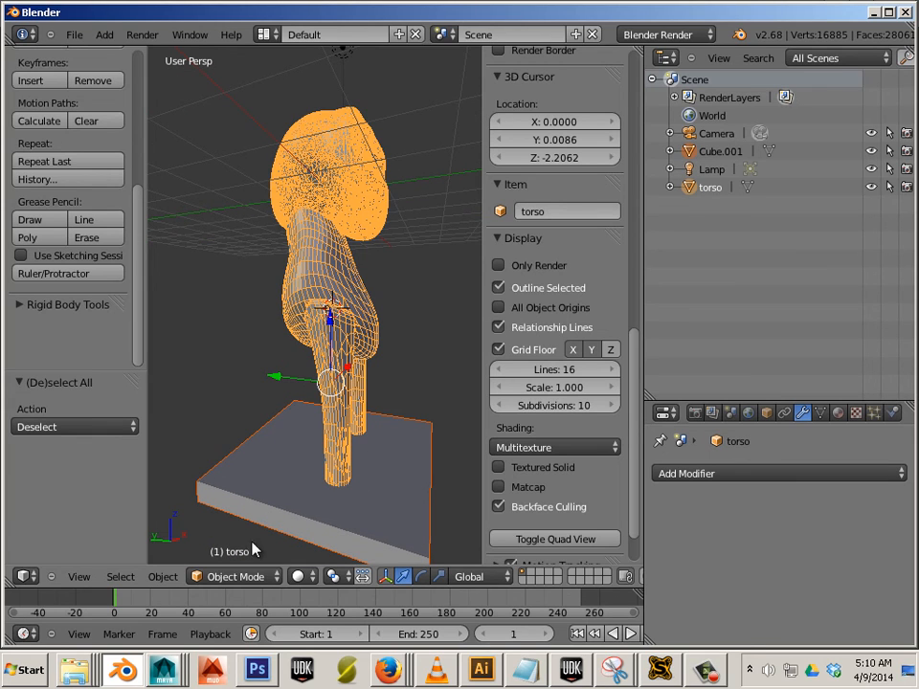
click(163, 576)
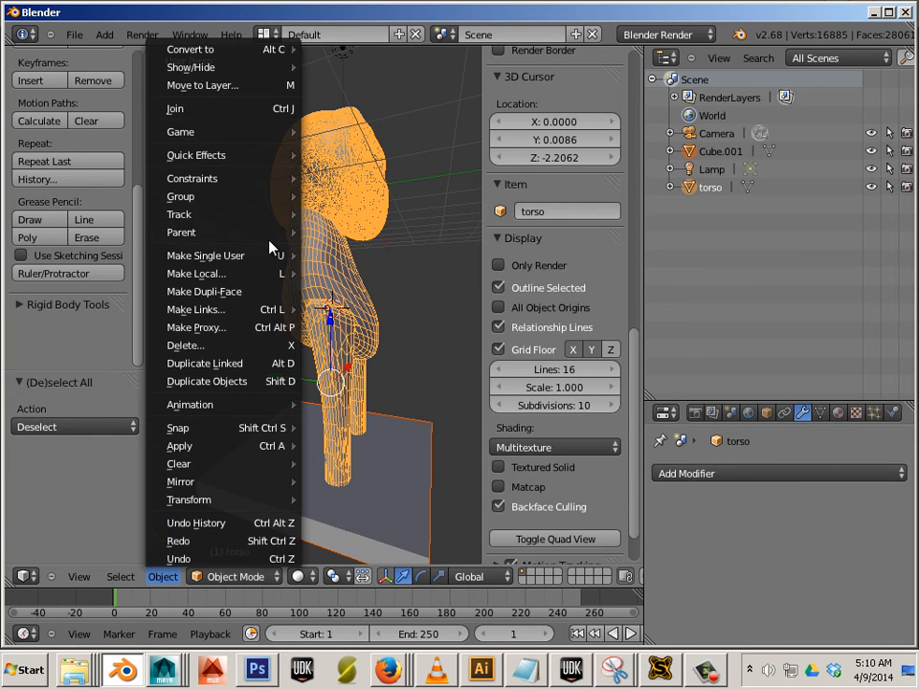
click(227, 109)
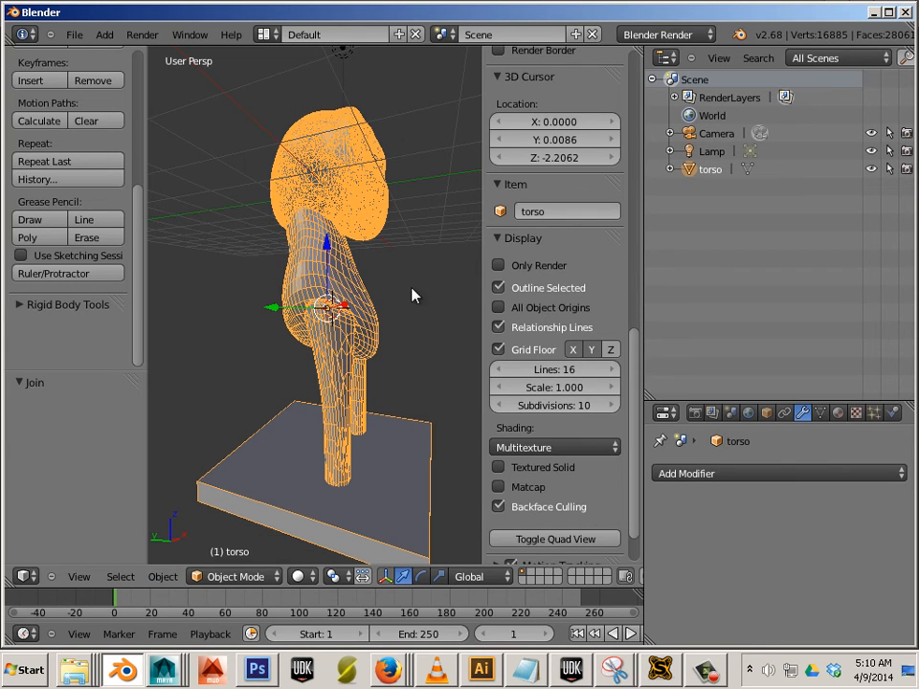
Step: Examine the joined figure's X, Y and Z dimensions
scroll(408, 297, down, 5)
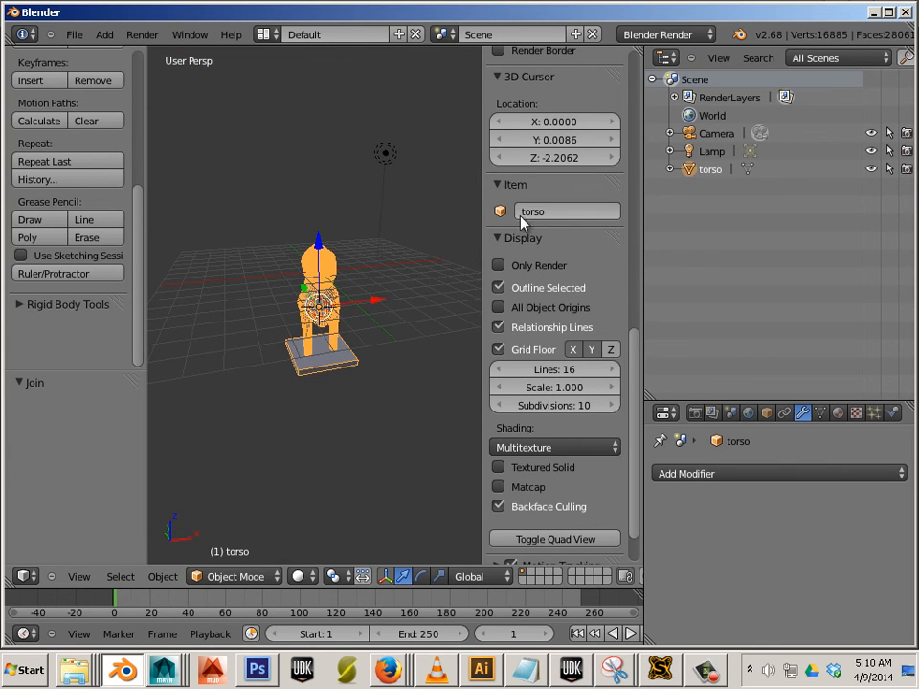
scroll(548, 319, up, 5)
scroll(548, 318, up, 4)
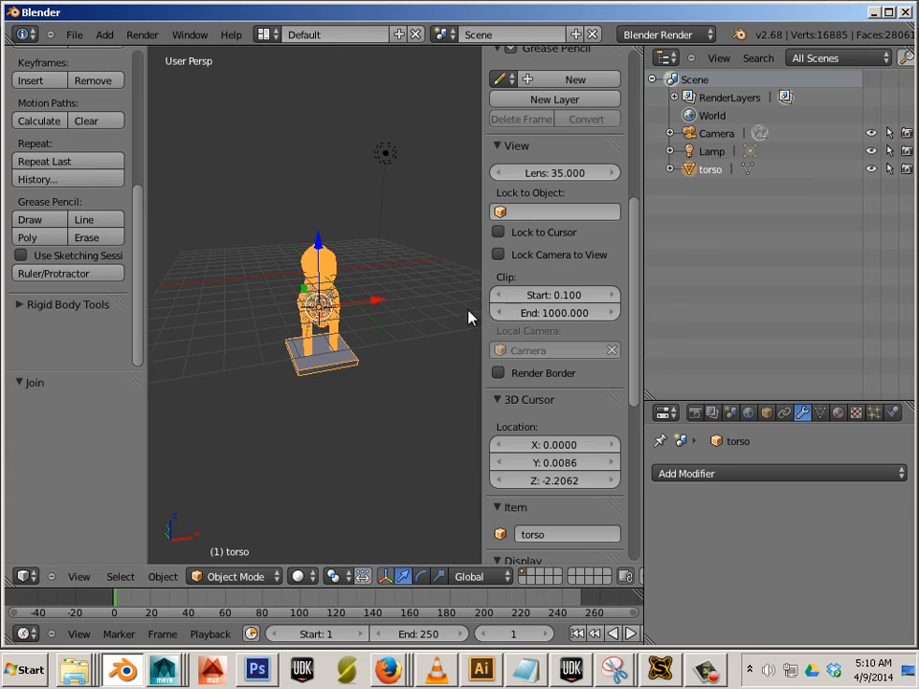
scroll(551, 223, up, 7)
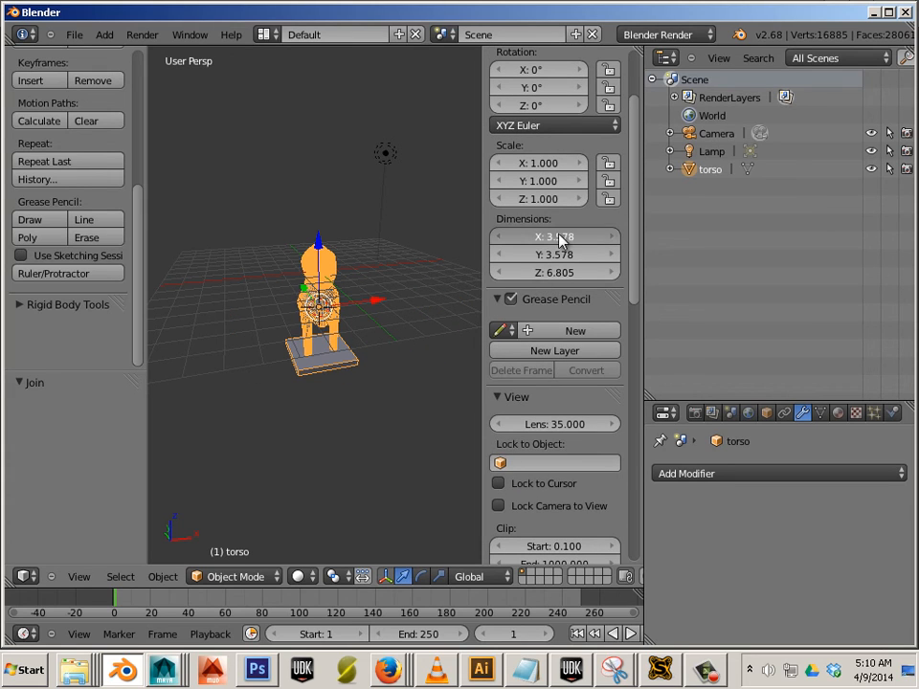
click(557, 238)
click(359, 362)
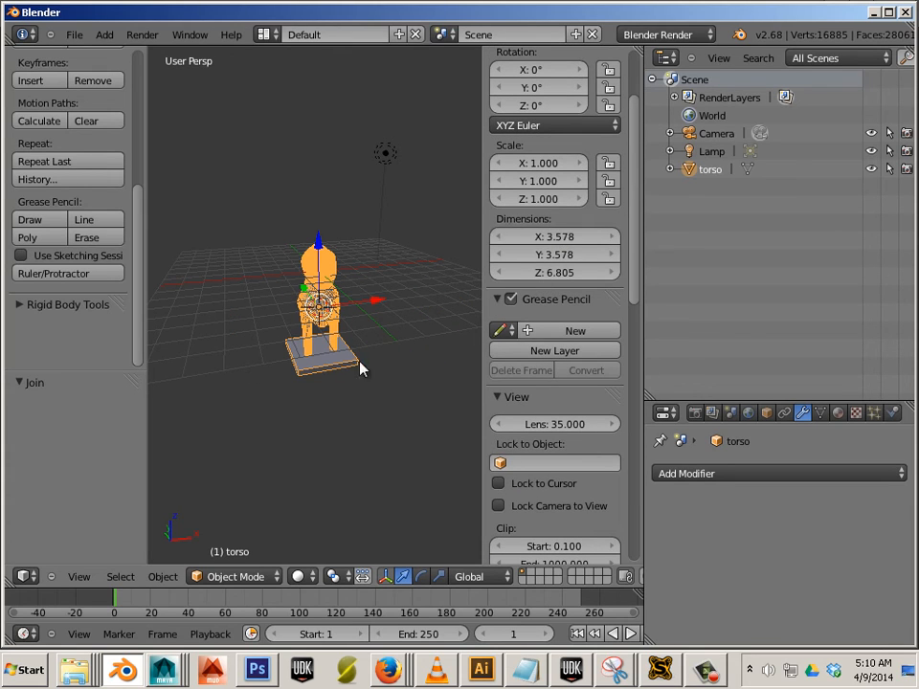
Step: Scale the joined figure up uniformly in two passes to a scale of about 7.08, making it about 48.2 units tall
key(ctrl+alt+s)
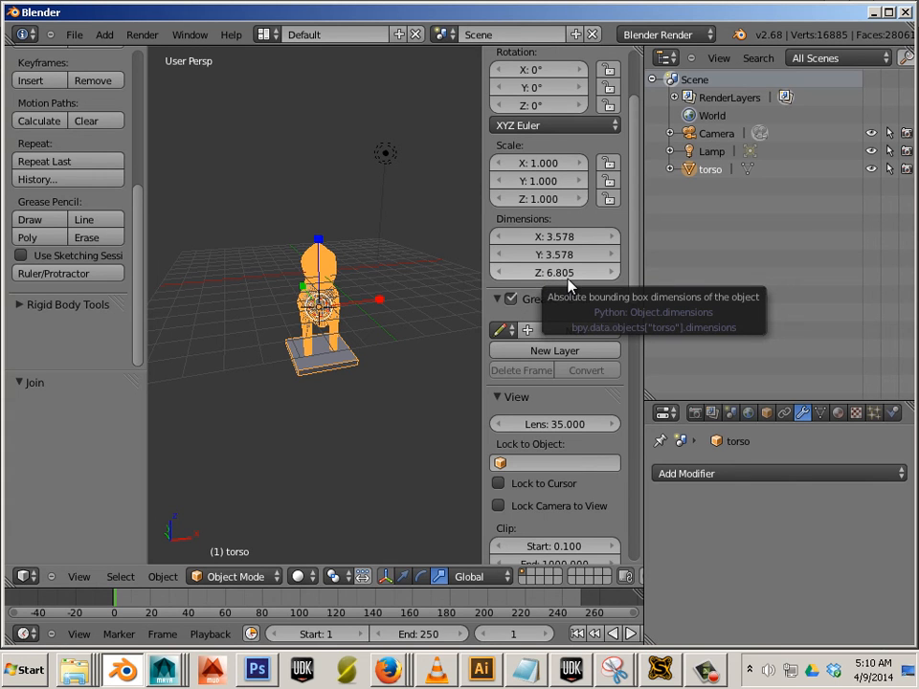
key(s)
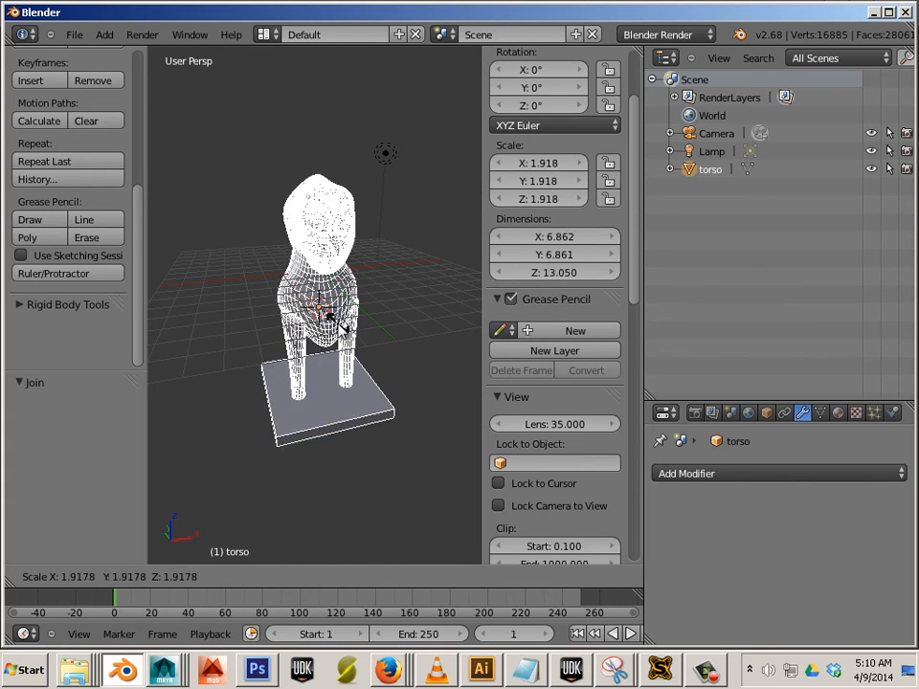
click(350, 330)
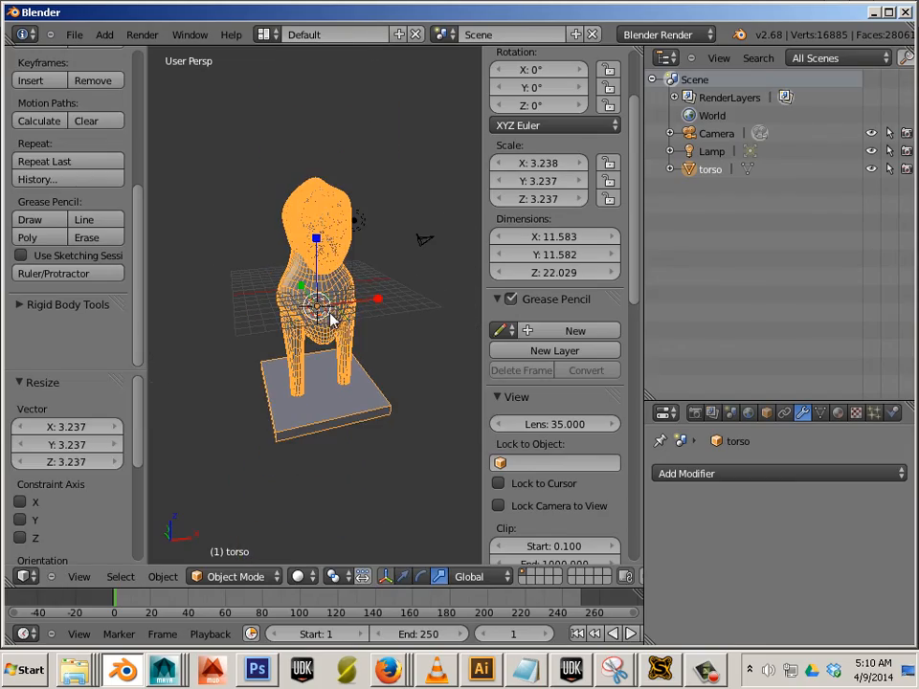
key(s)
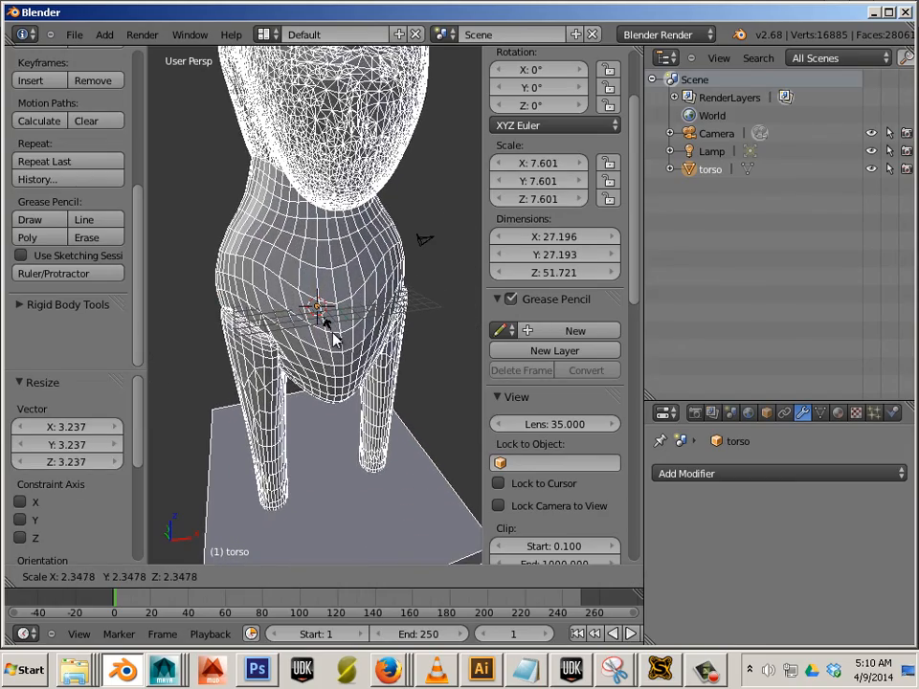
click(331, 332)
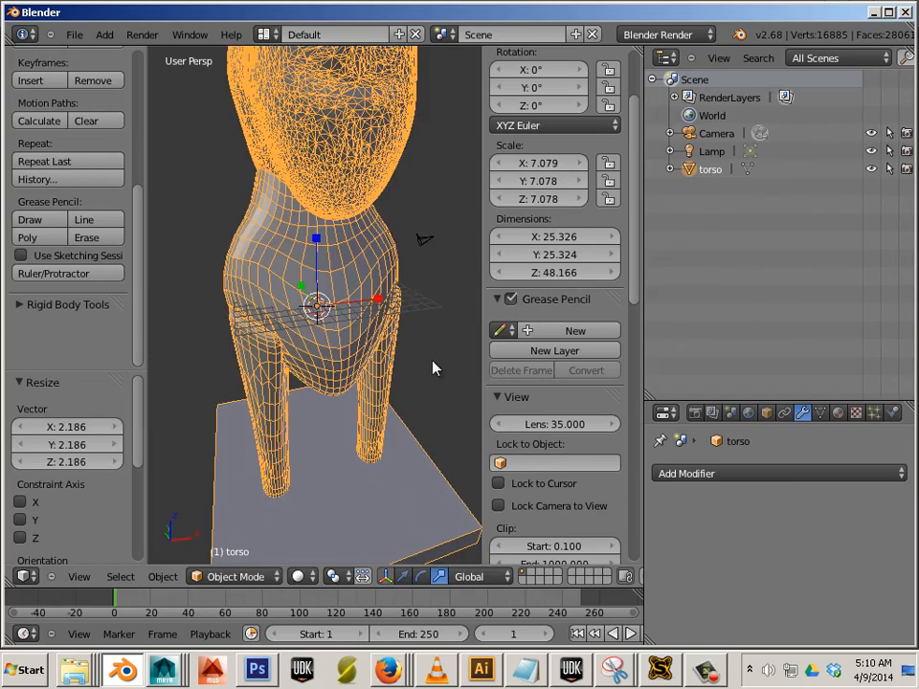
Step: Raise the enlarged figure along the global Z axis until its base slab sits around the scene's origin
scroll(433, 367, down, 4)
key(a)
right_click(334, 400)
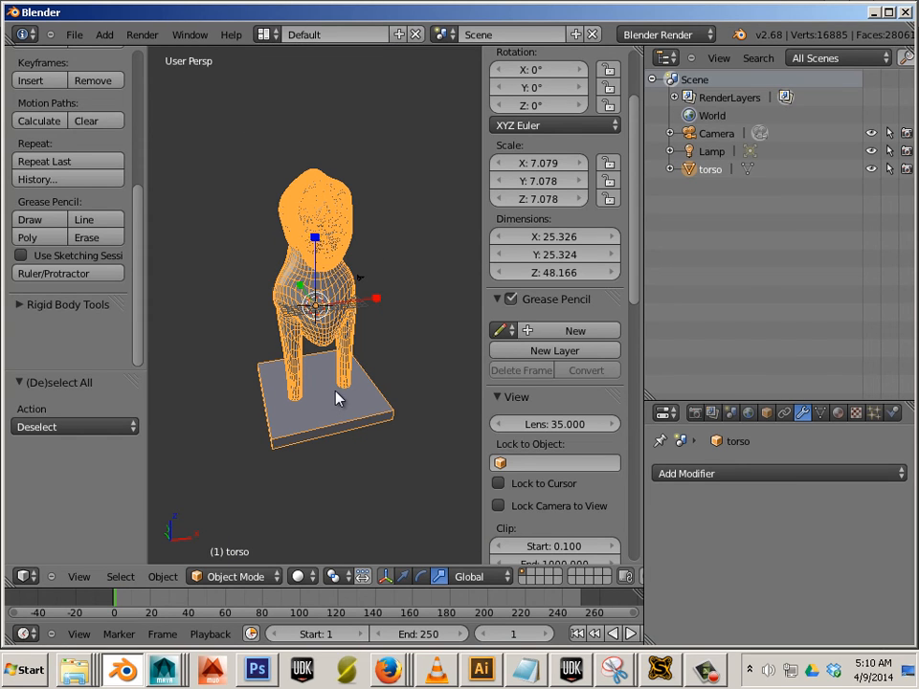
key(g)
key(z)
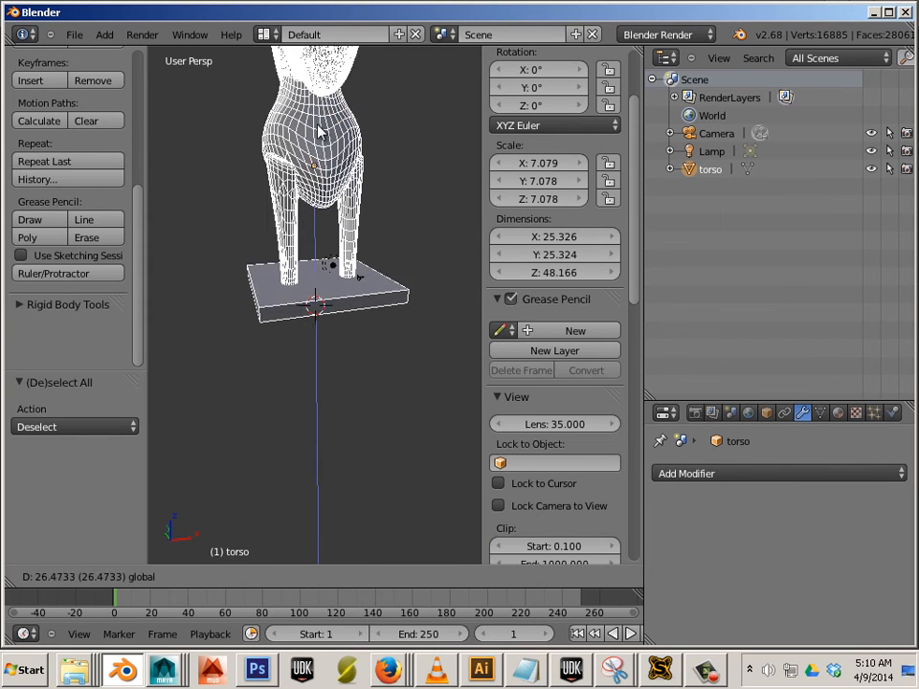
click(236, 169)
Step: Examine the raised figure's head, torso, legs and base slab from several angles, close up and from a distance
middle_drag(236, 168, 313, 336)
scroll(318, 312, up, 2)
scroll(299, 327, down, 1)
right_click(294, 318)
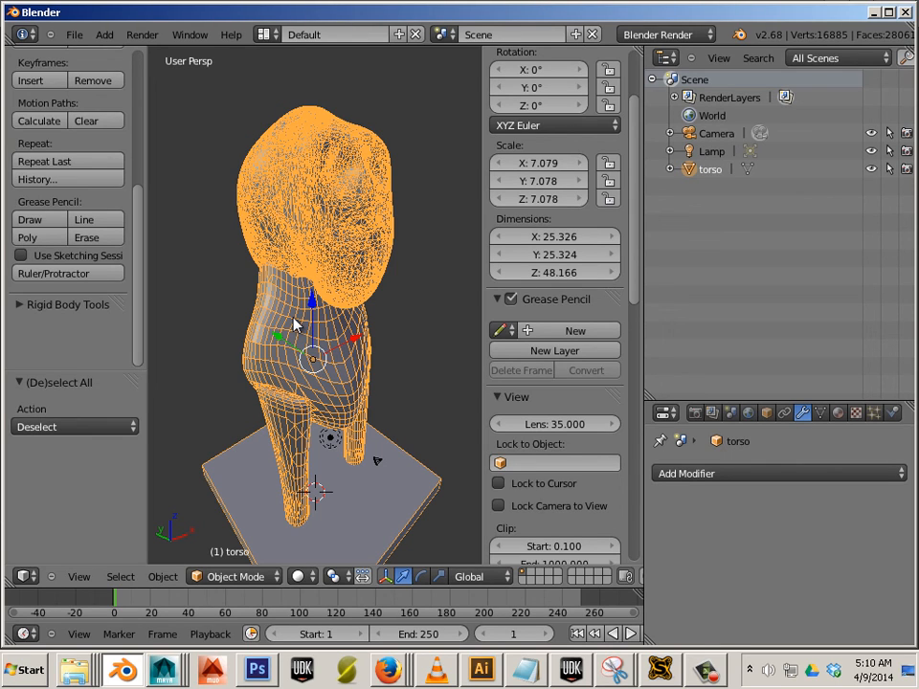
middle_drag(294, 325, 326, 360)
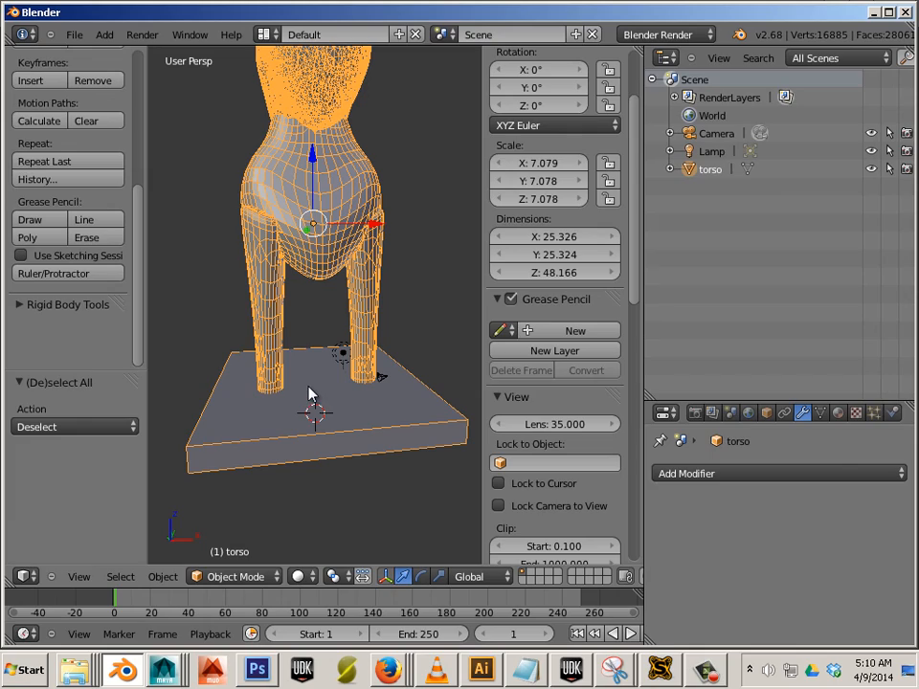
middle_drag(307, 394, 300, 361)
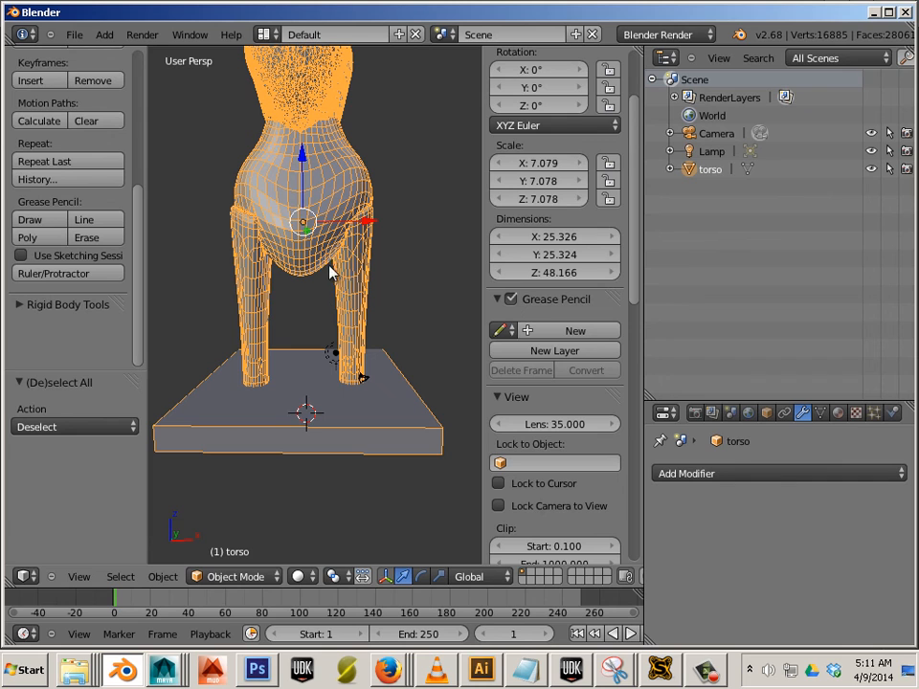
scroll(382, 316, down, 5)
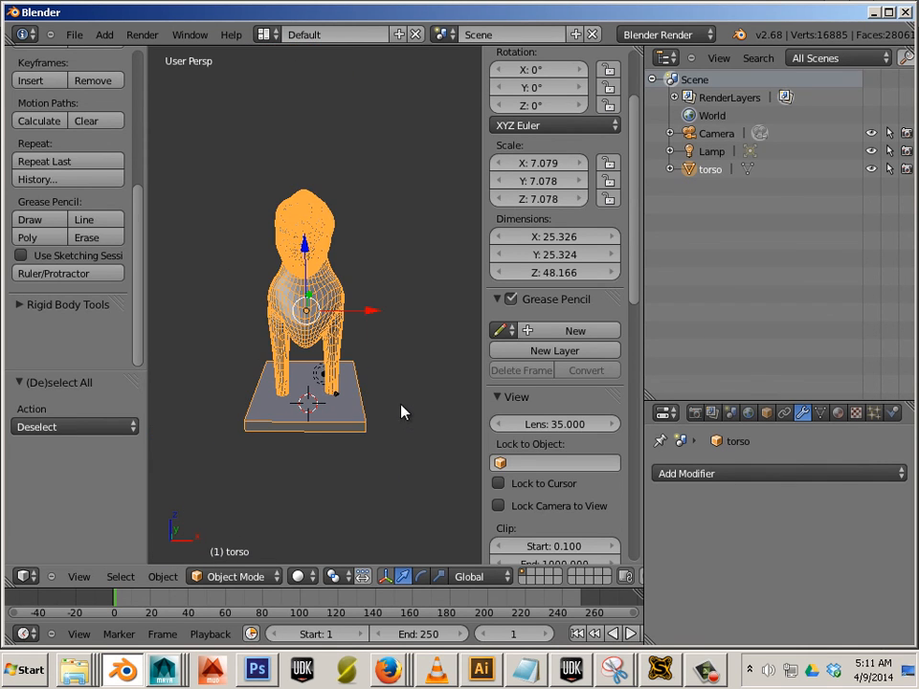
Step: Deselect the figure to inspect its mesh close up and as a whole, and look over the available object tools
key(a)
middle_drag(389, 402, 370, 417)
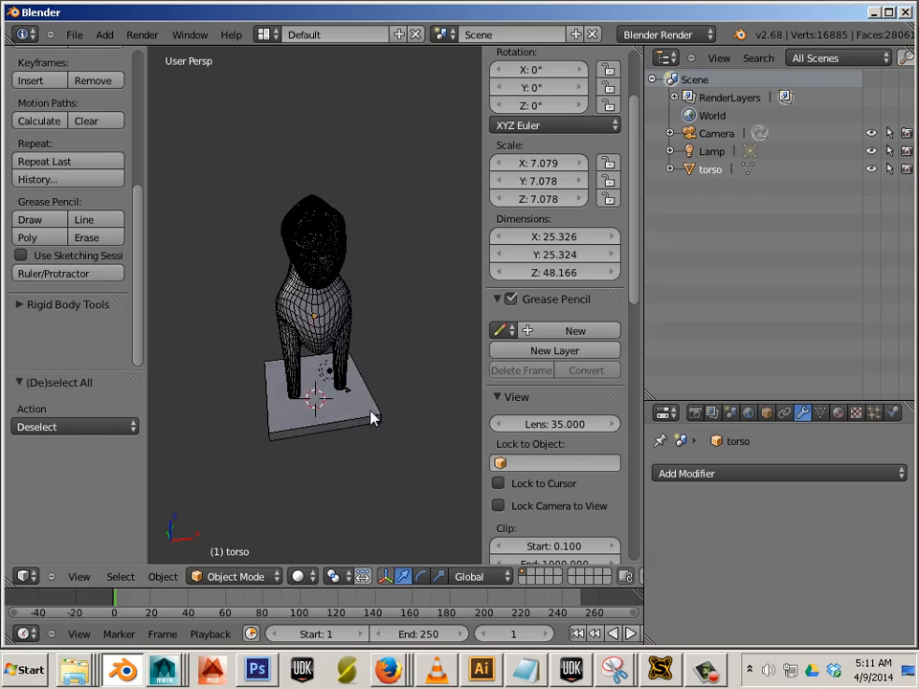
scroll(391, 428, up, 5)
scroll(212, 371, down, 6)
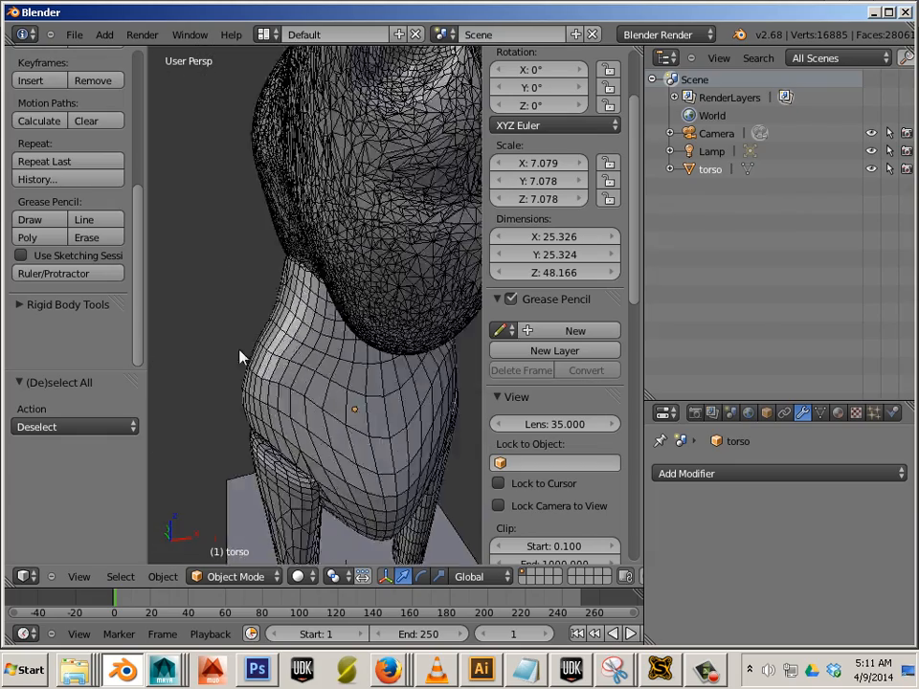
scroll(306, 378, down, 4)
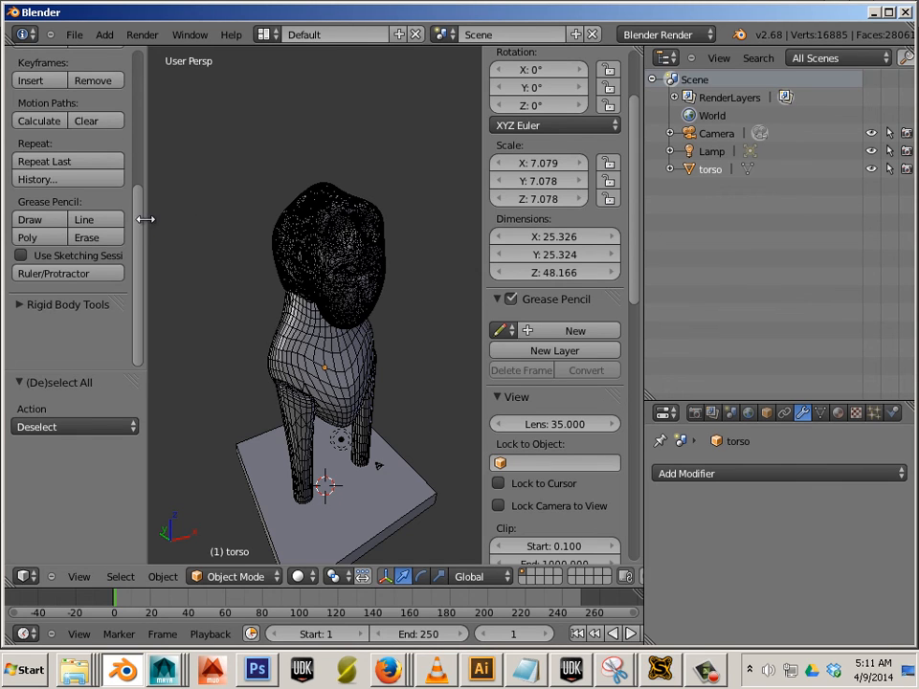
mouse_move(139, 217)
mouse_down()
mouse_move(152, 160)
mouse_move(122, 69)
mouse_up()
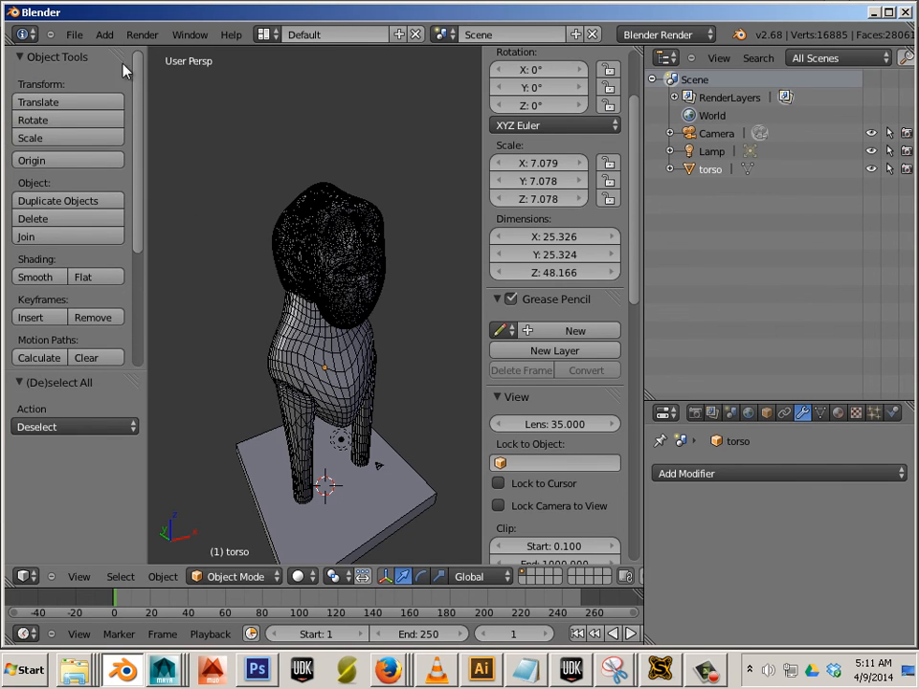
right_click(298, 408)
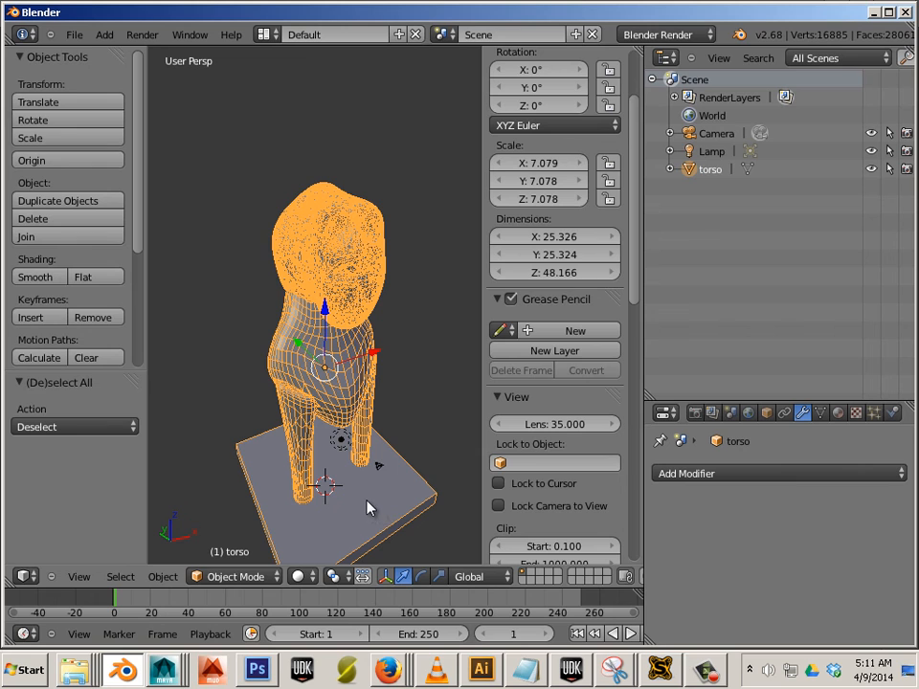
key(a)
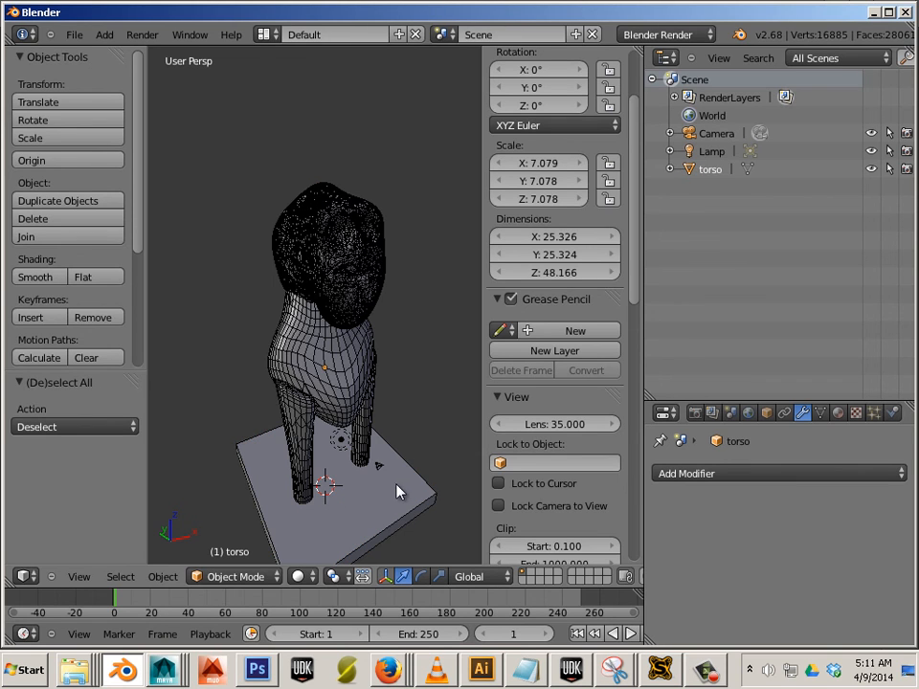
middle_drag(398, 491, 374, 435)
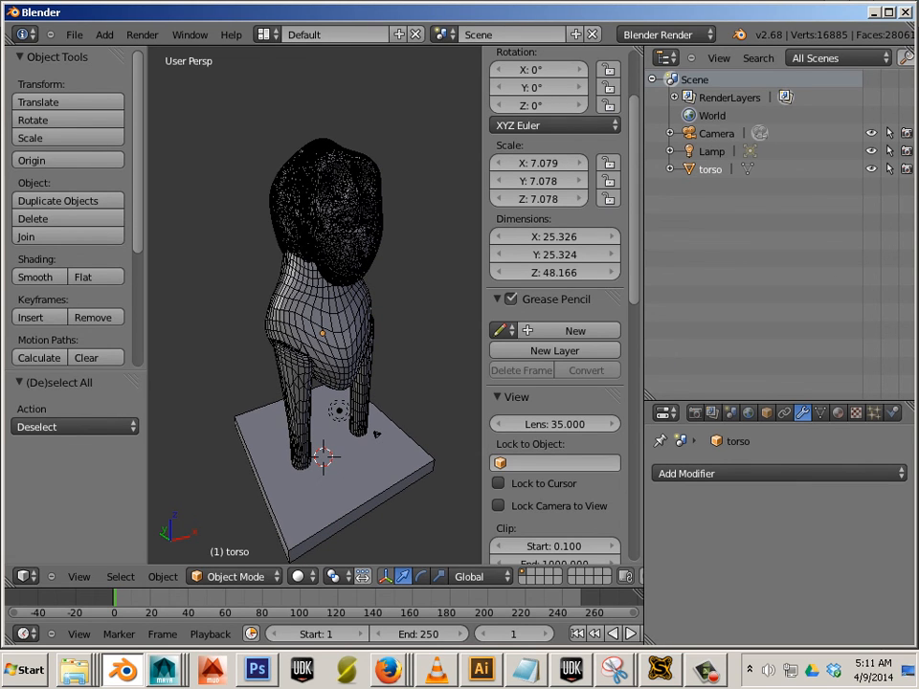